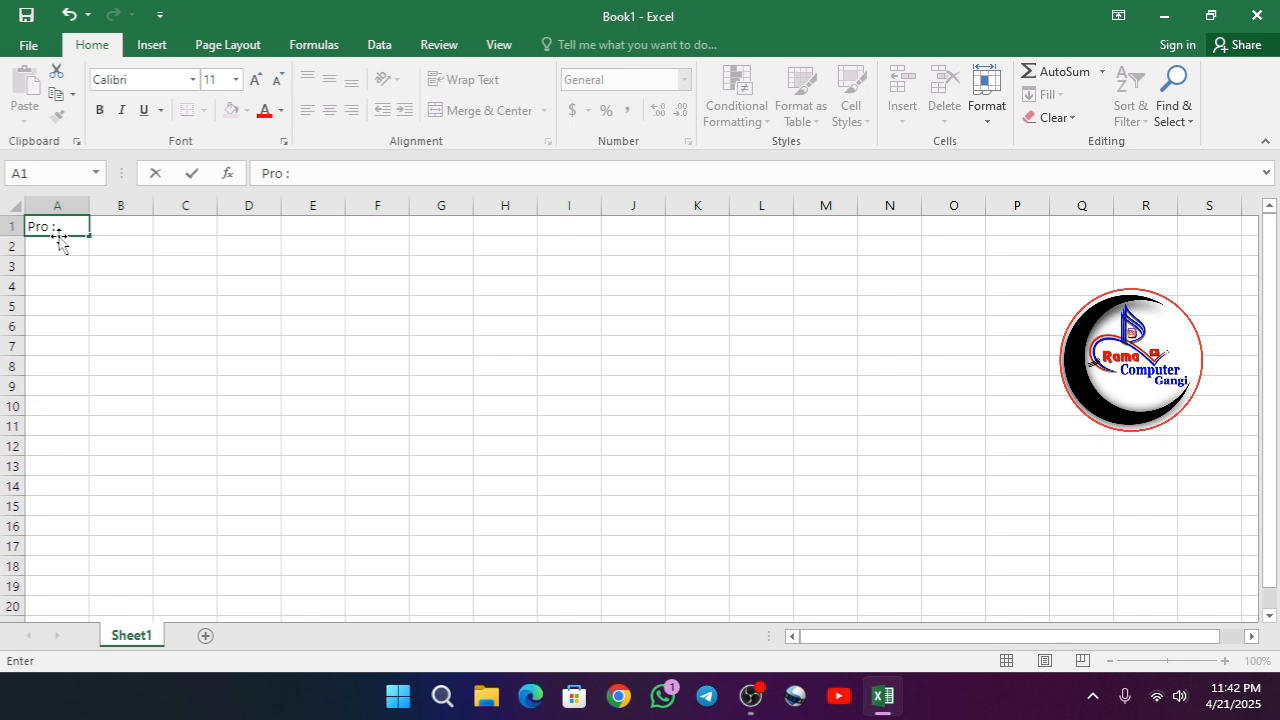
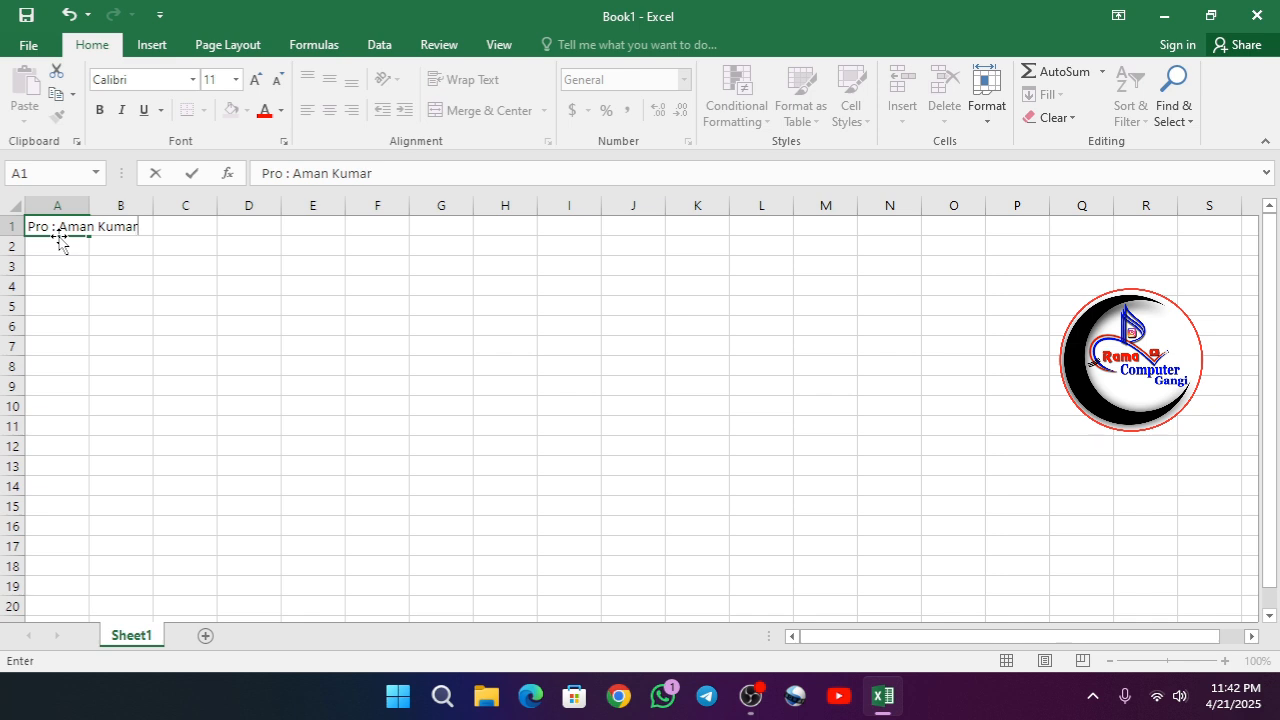
- Complete the "Pro :" entry in cell A1 with the proprietor's full name
click(364, 220)
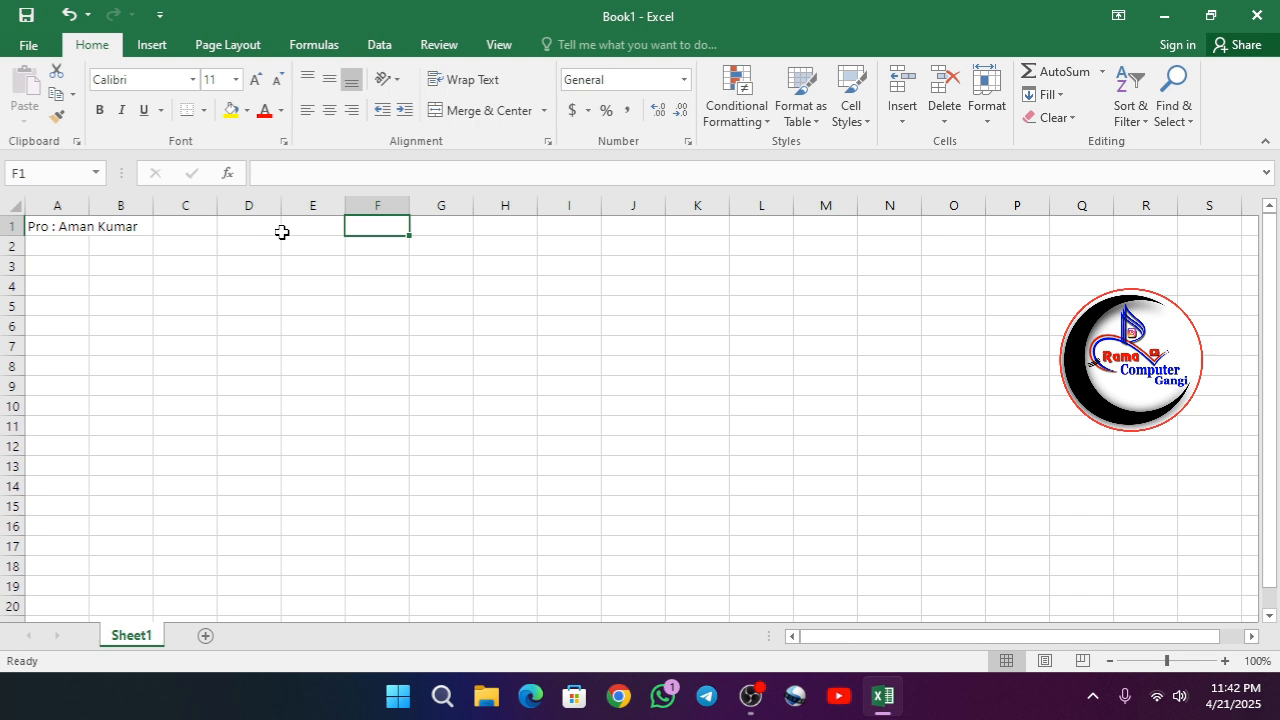
- Enter the label "Mobile No :" in cell E1
click(337, 226)
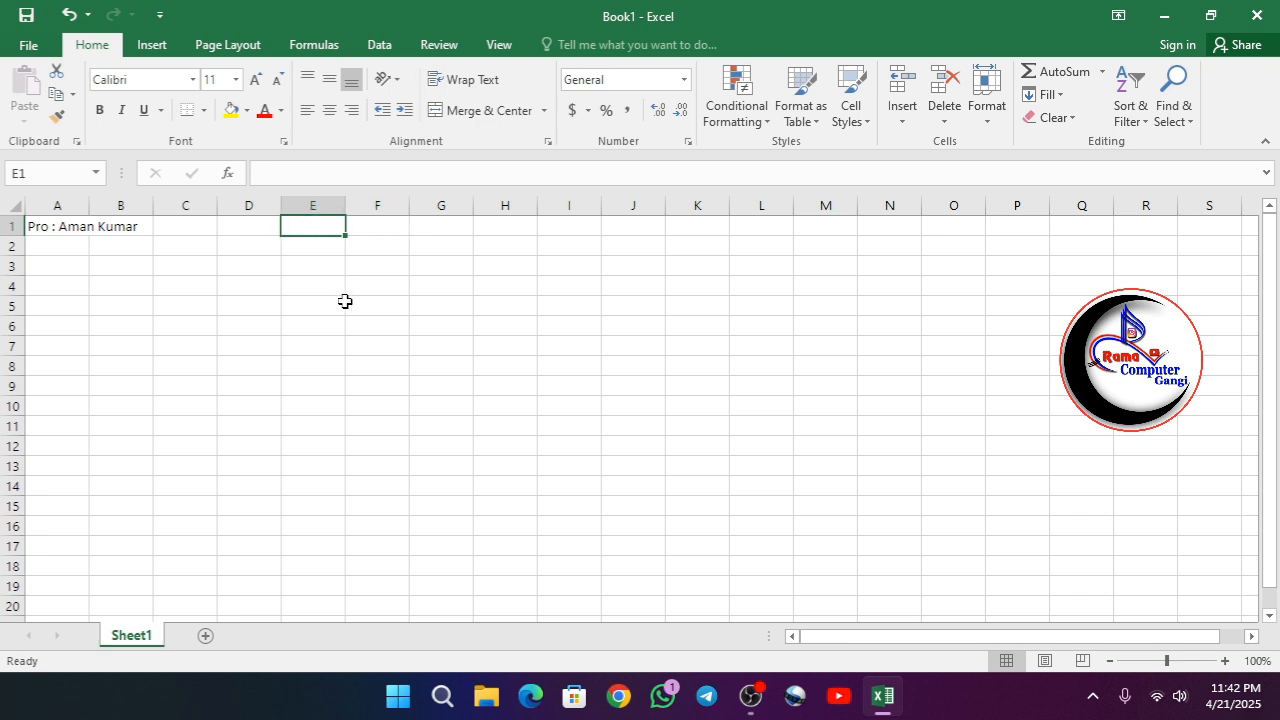
text(Mob)
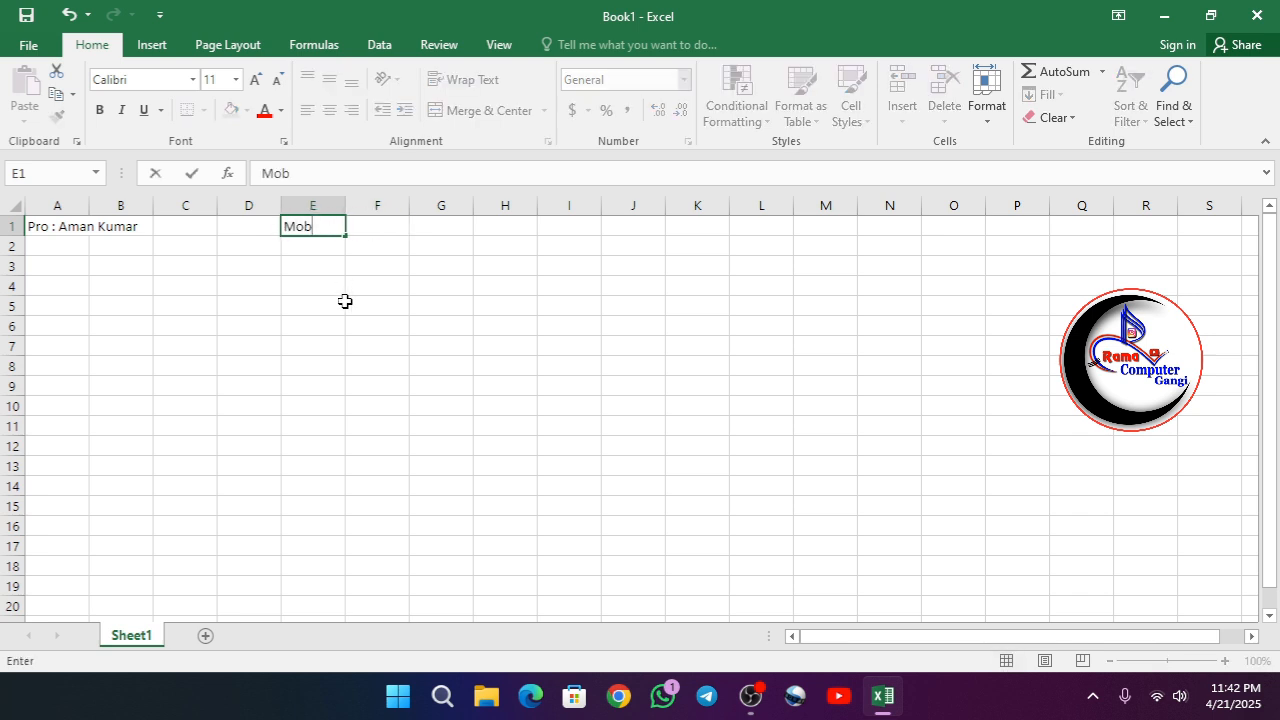
text(ile No :)
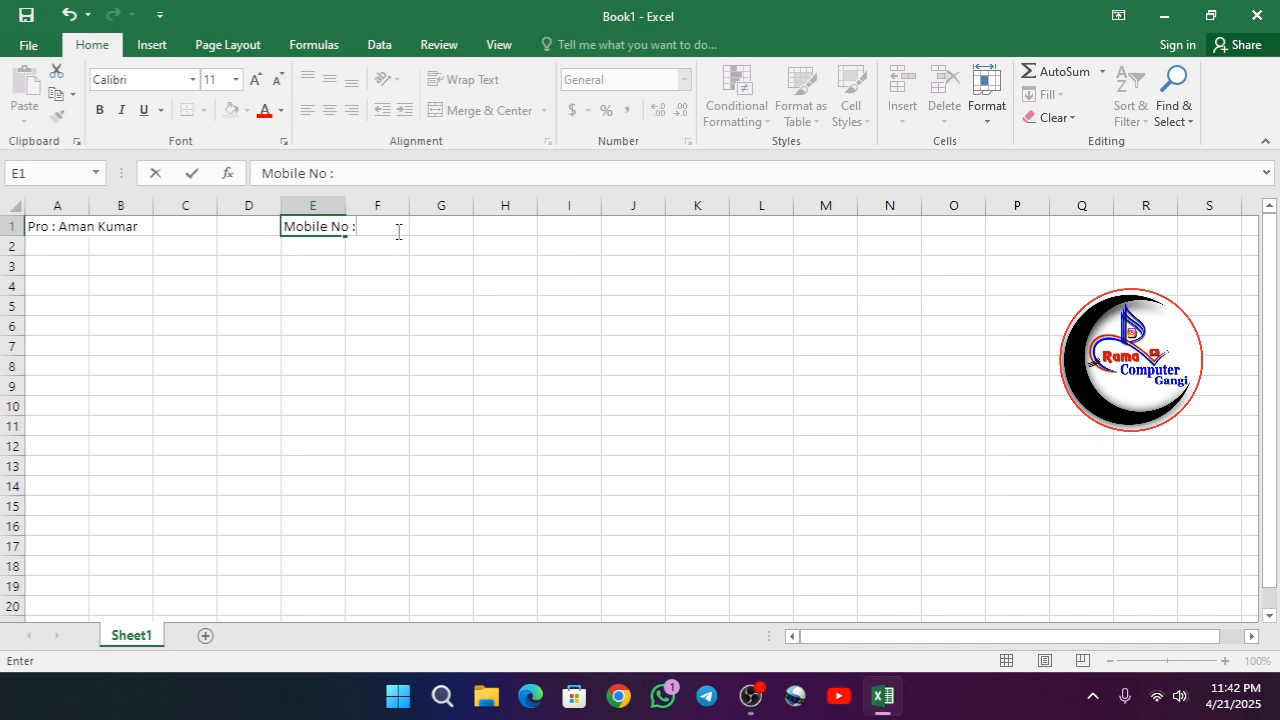
key(Tab)
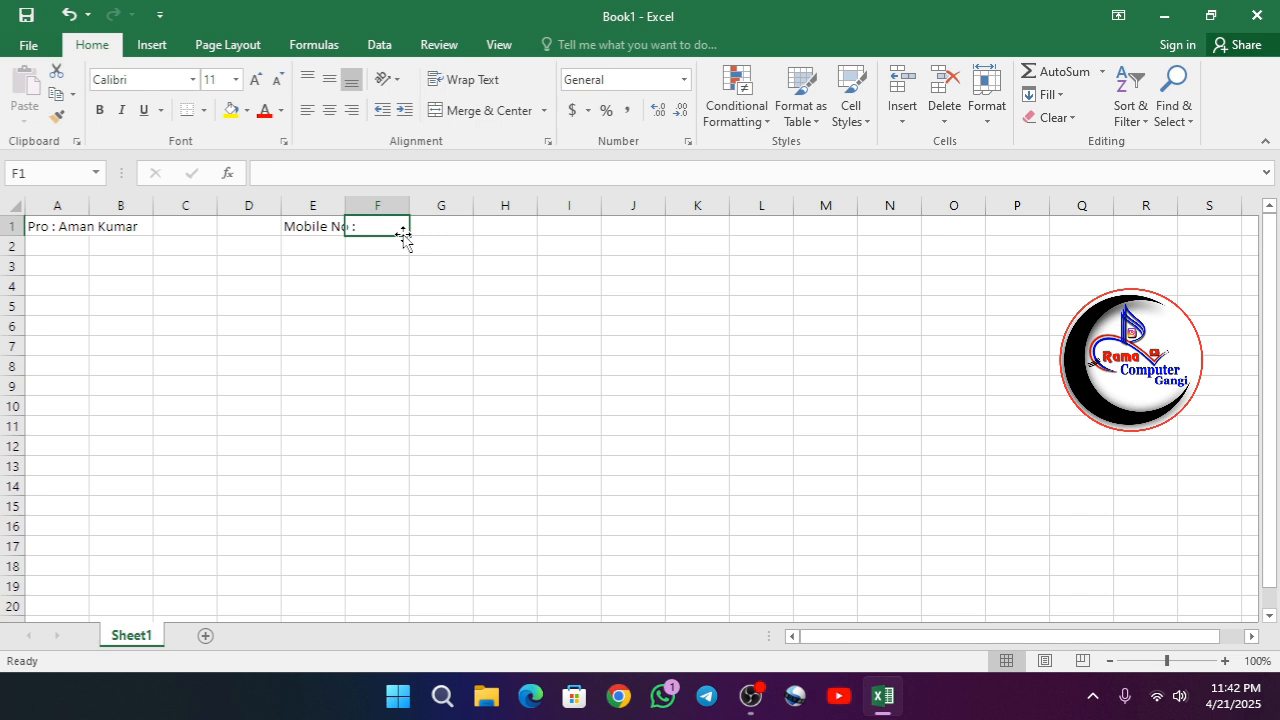
- Enter the partly masked mobile number in cell F1 and widen columns E and F to fit their contents
text(7)
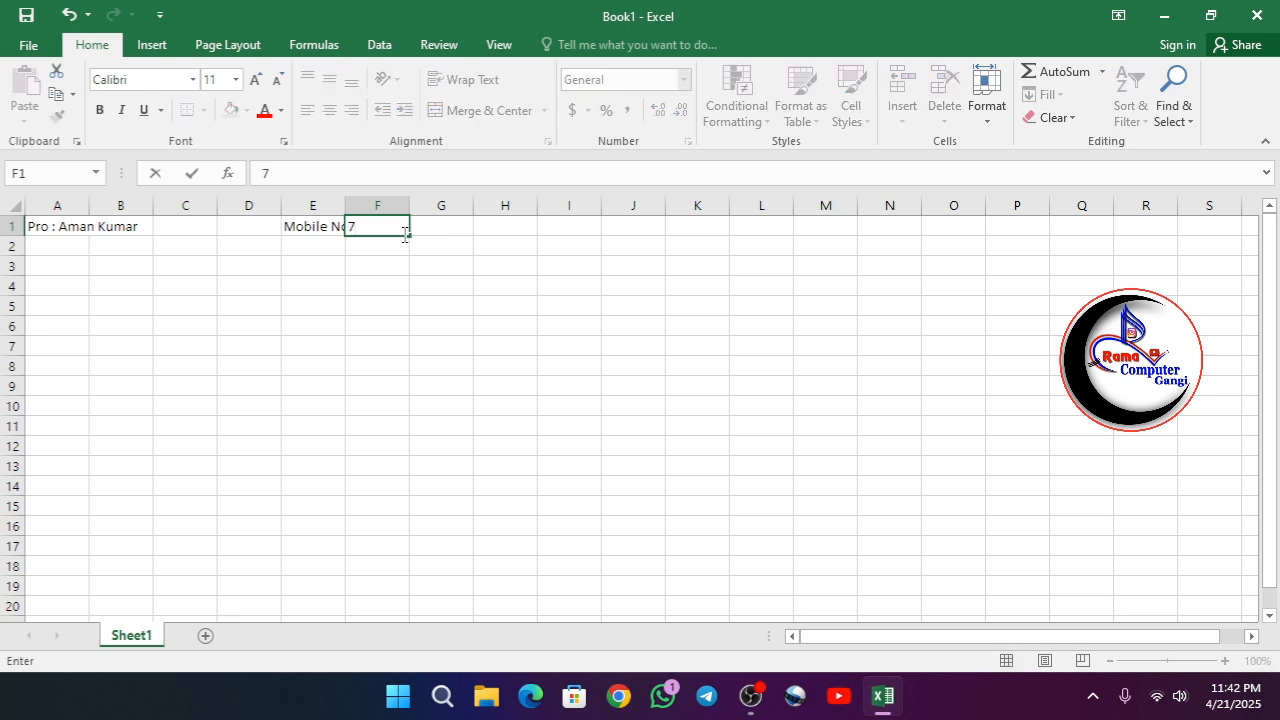
text(485)
text(xxxx96)
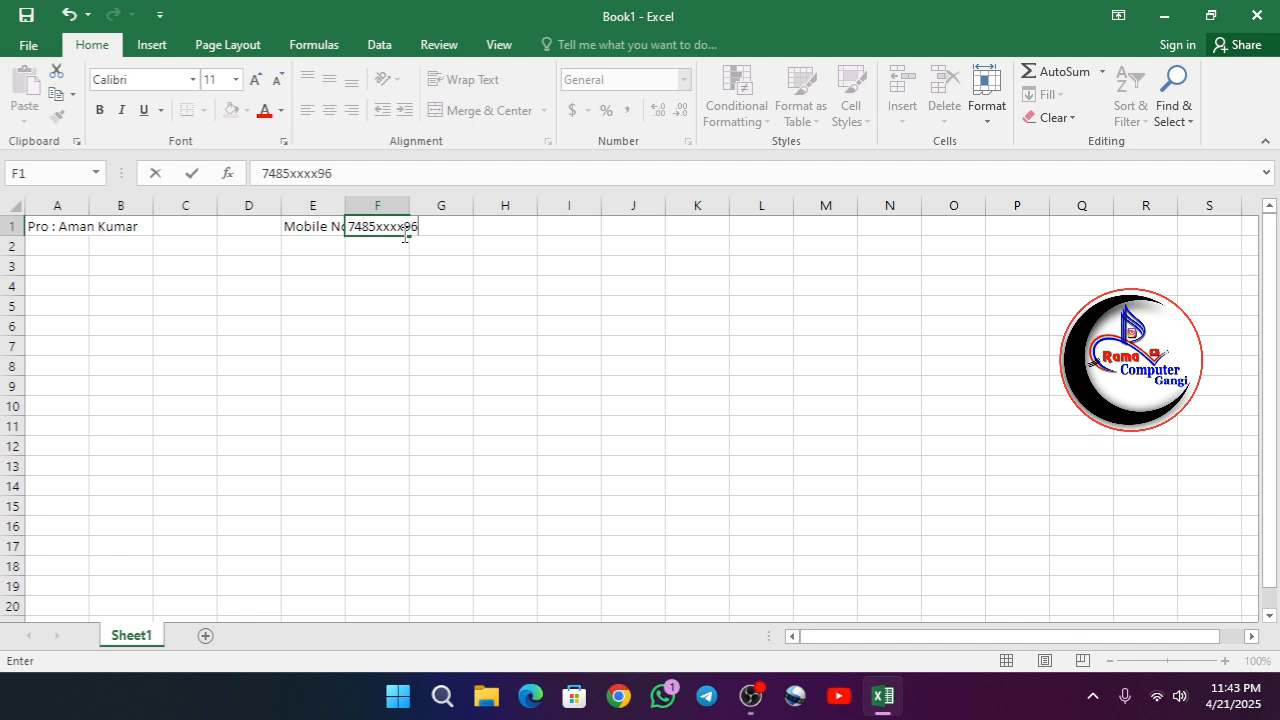
click(383, 286)
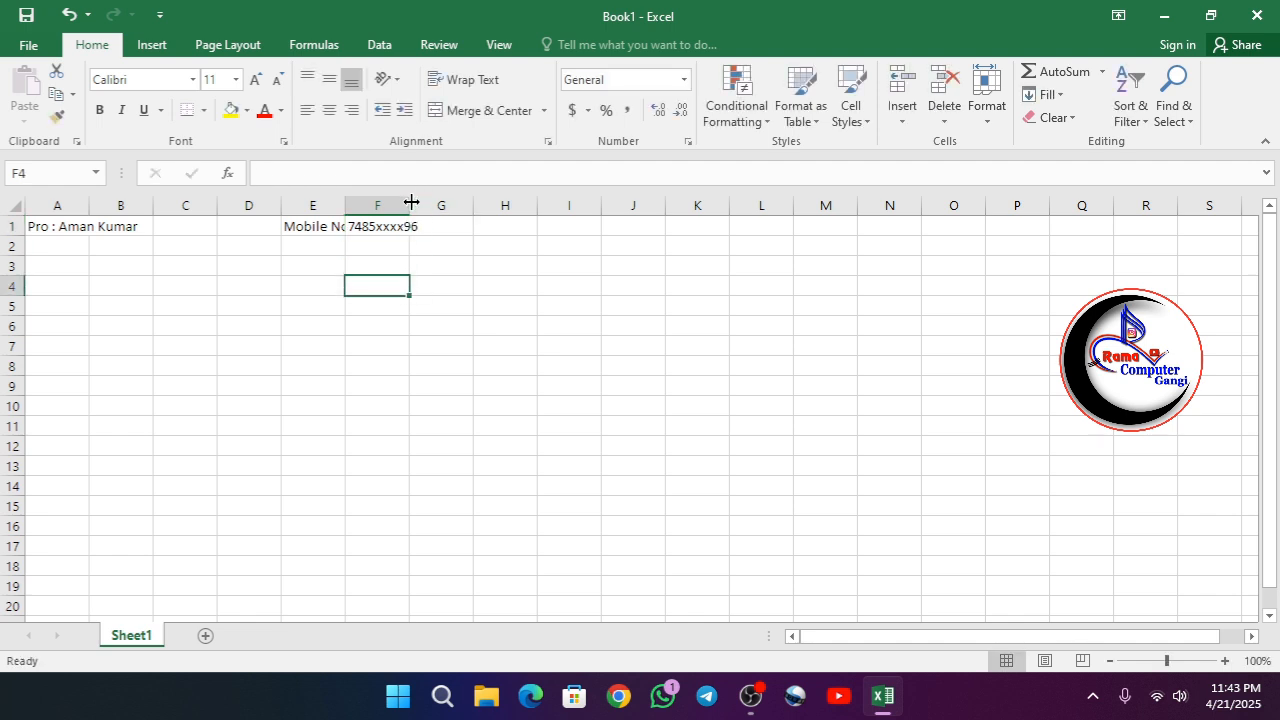
drag(410, 204, 422, 204)
double_click(345, 205)
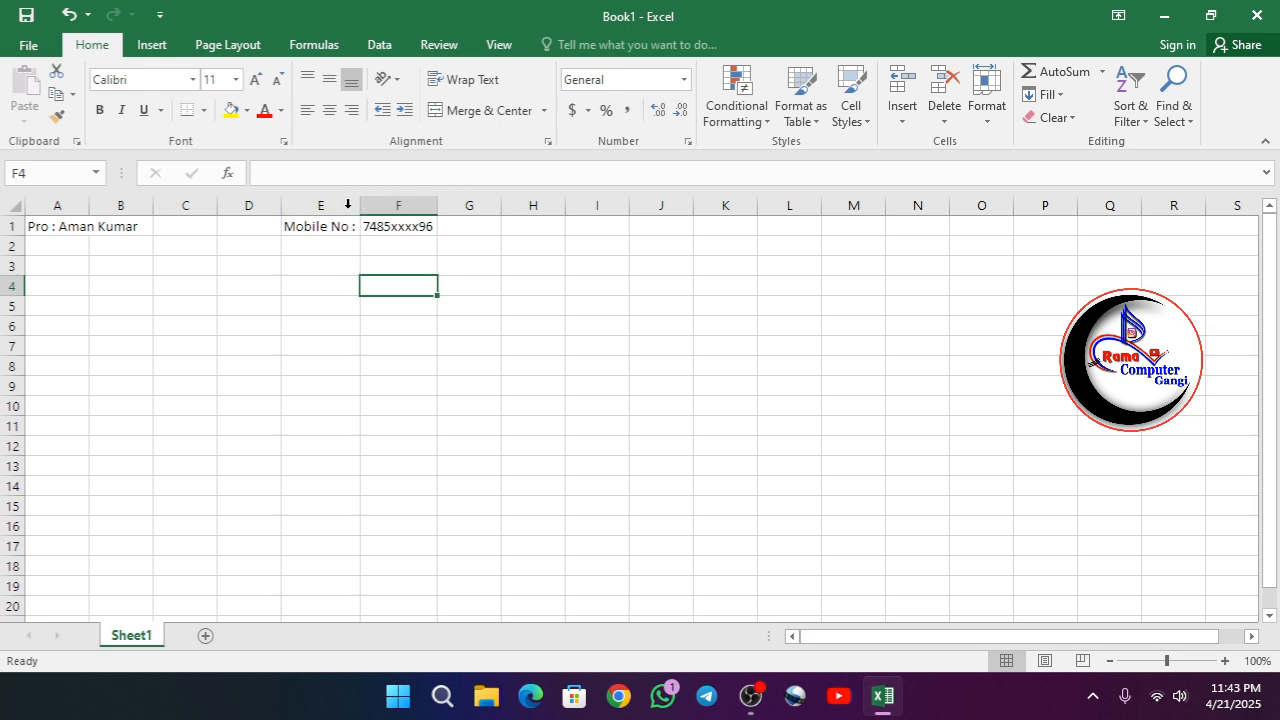
- Right-align the mobile label in E1 and left-align the number in F1
click(316, 224)
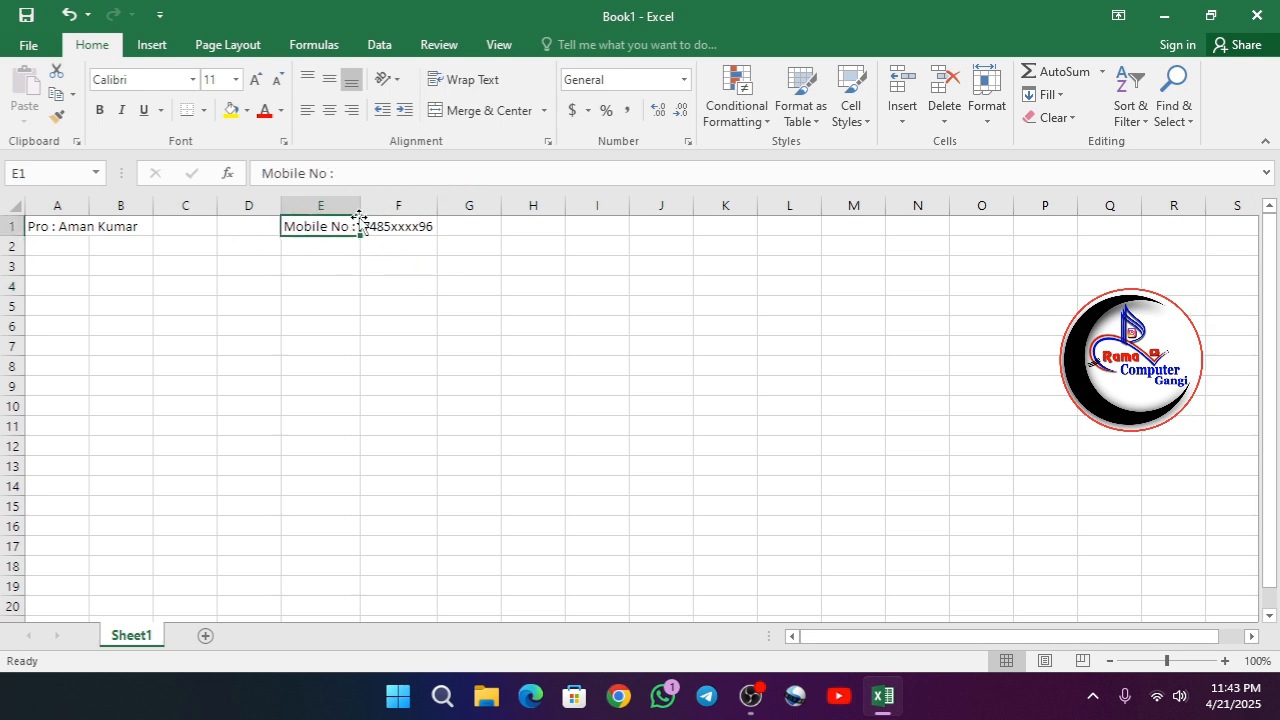
click(351, 110)
click(418, 226)
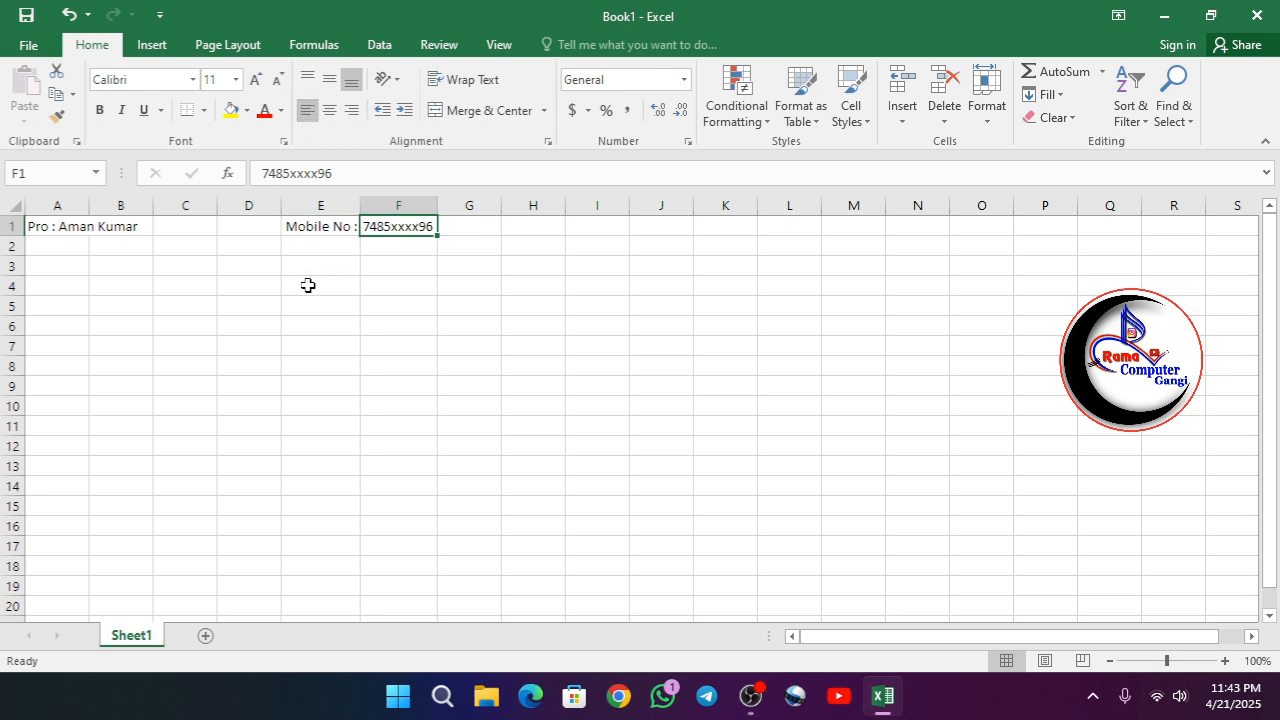
click(210, 268)
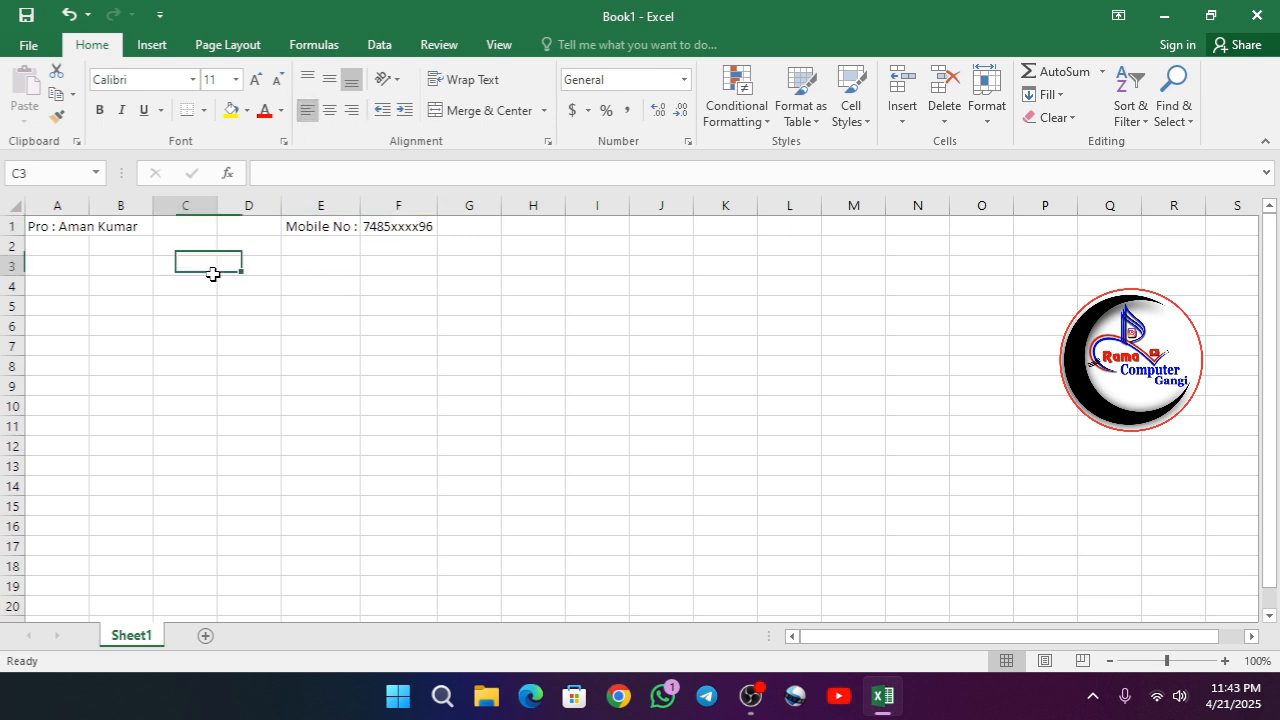
- Merge cells A1:B1 holding the proprietor entry and left-align the text
click(56, 226)
drag(47, 226, 103, 226)
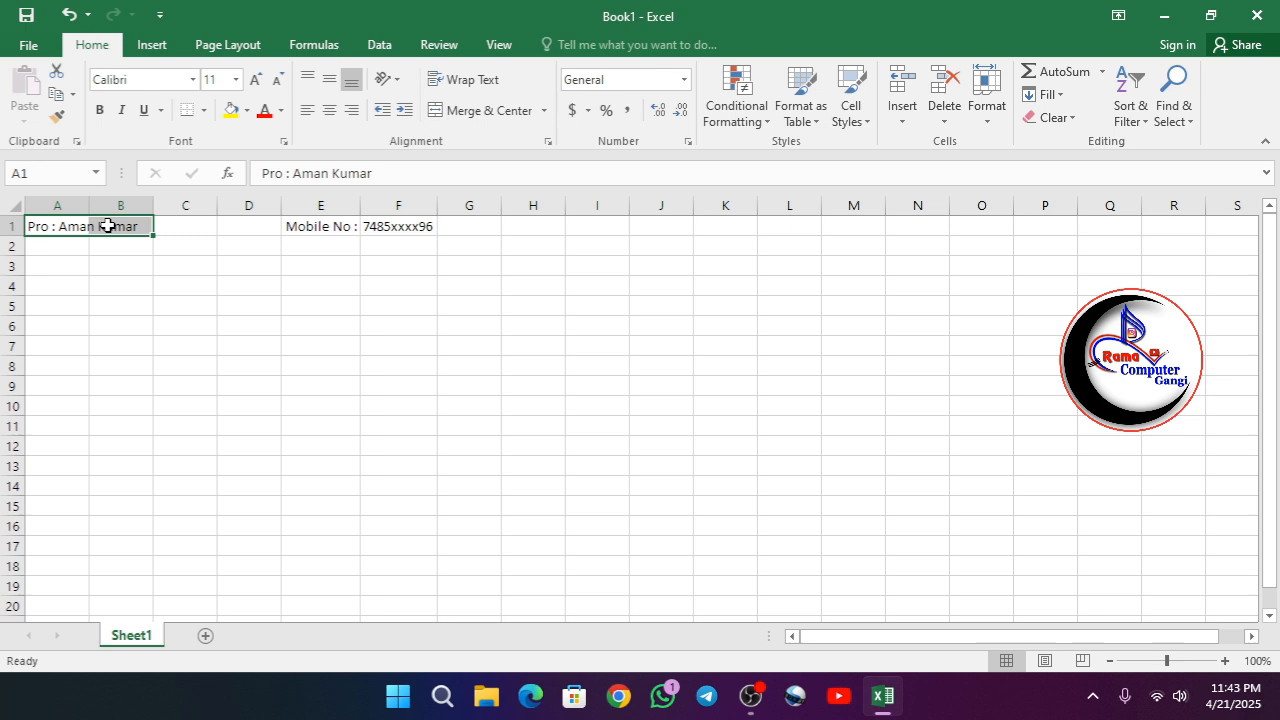
click(470, 110)
click(307, 110)
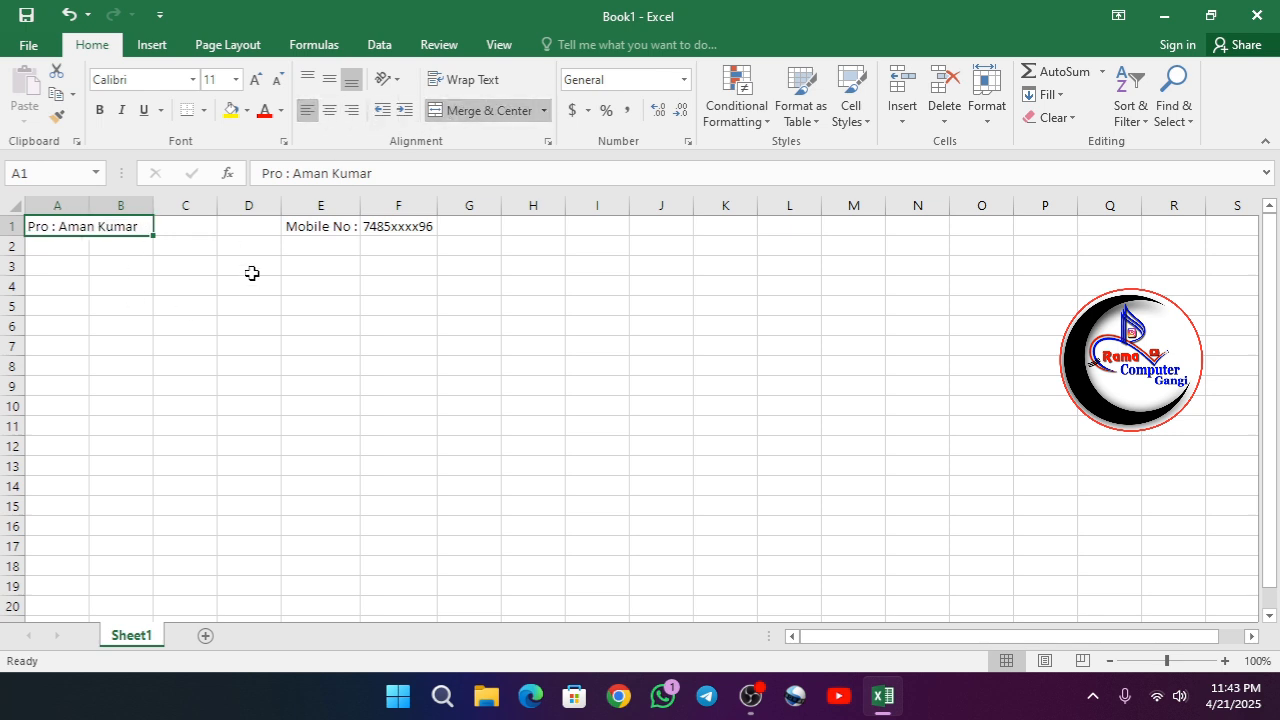
click(250, 270)
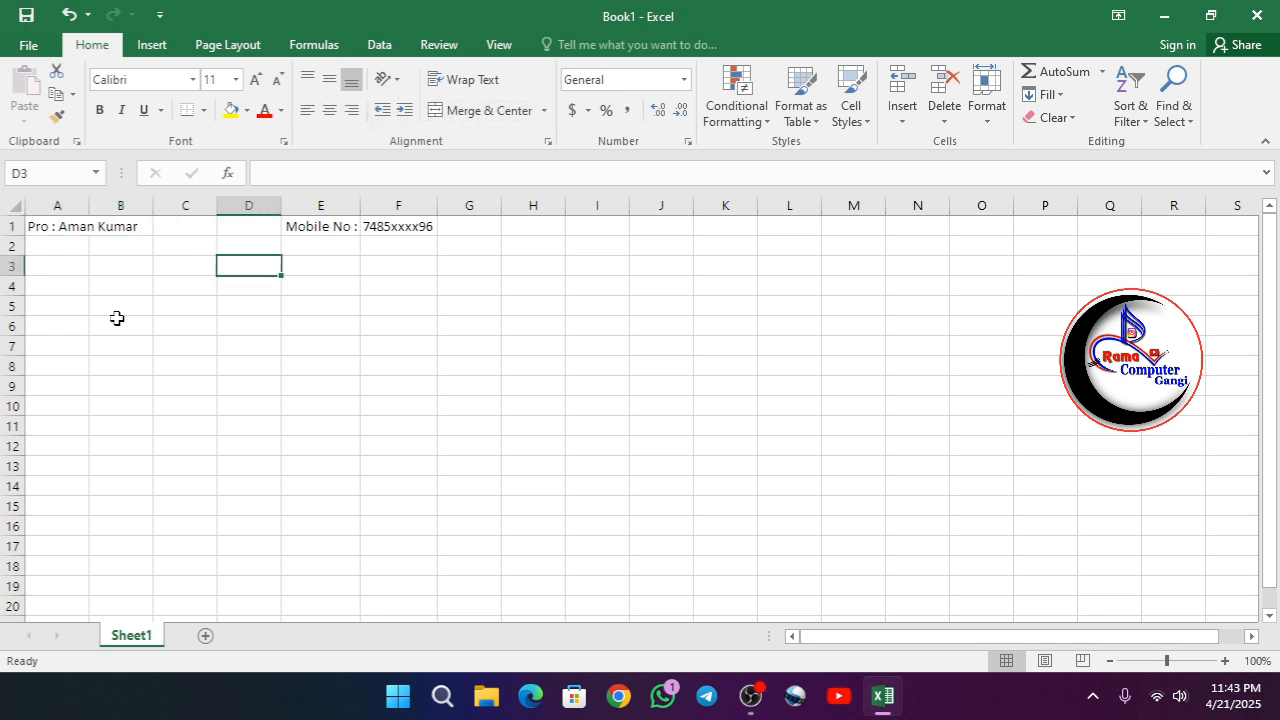
- Merge and center cells A2:F3 and enter the shop title "Aman Shop Center"
drag(52, 246, 388, 258)
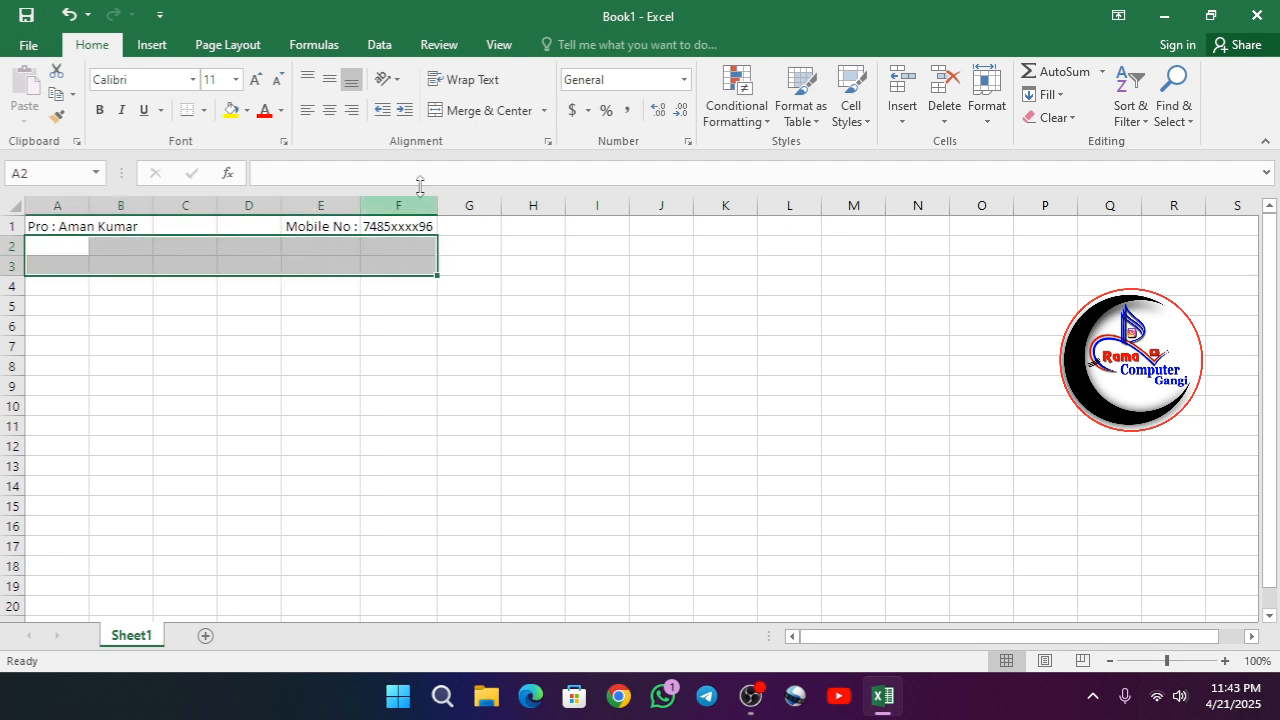
click(468, 112)
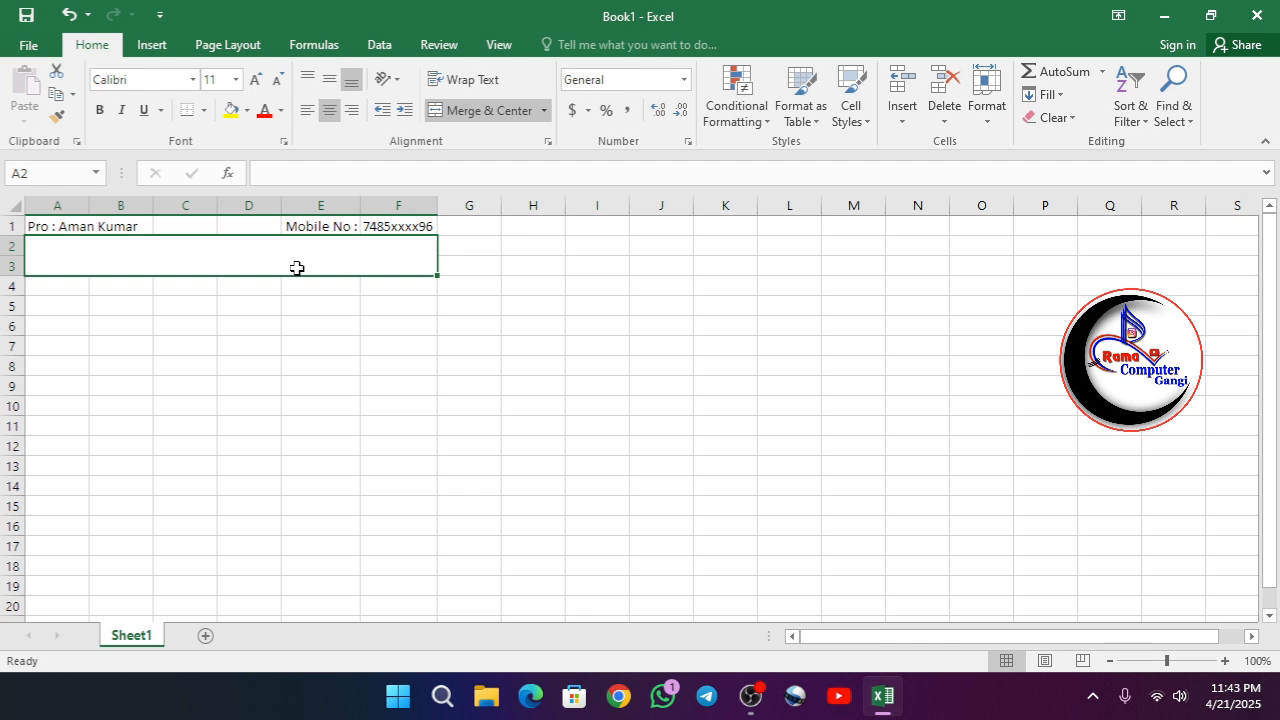
text(Aman )
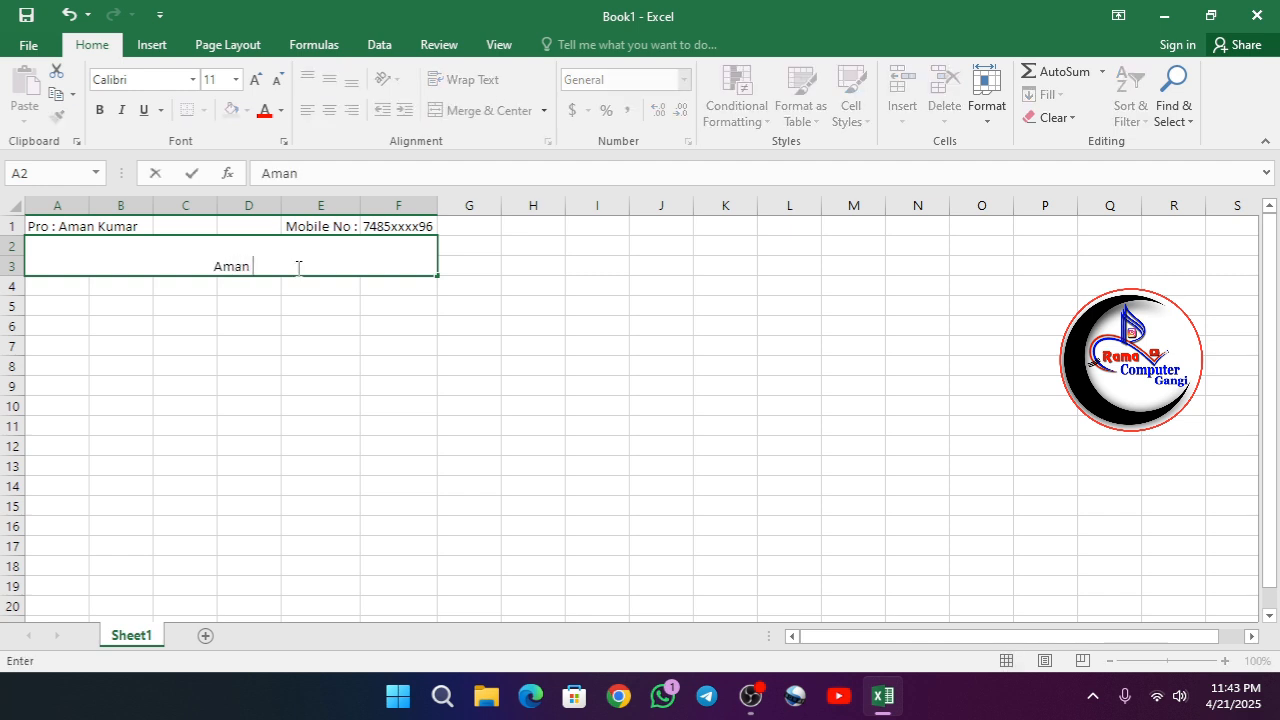
text(Shop Ce)
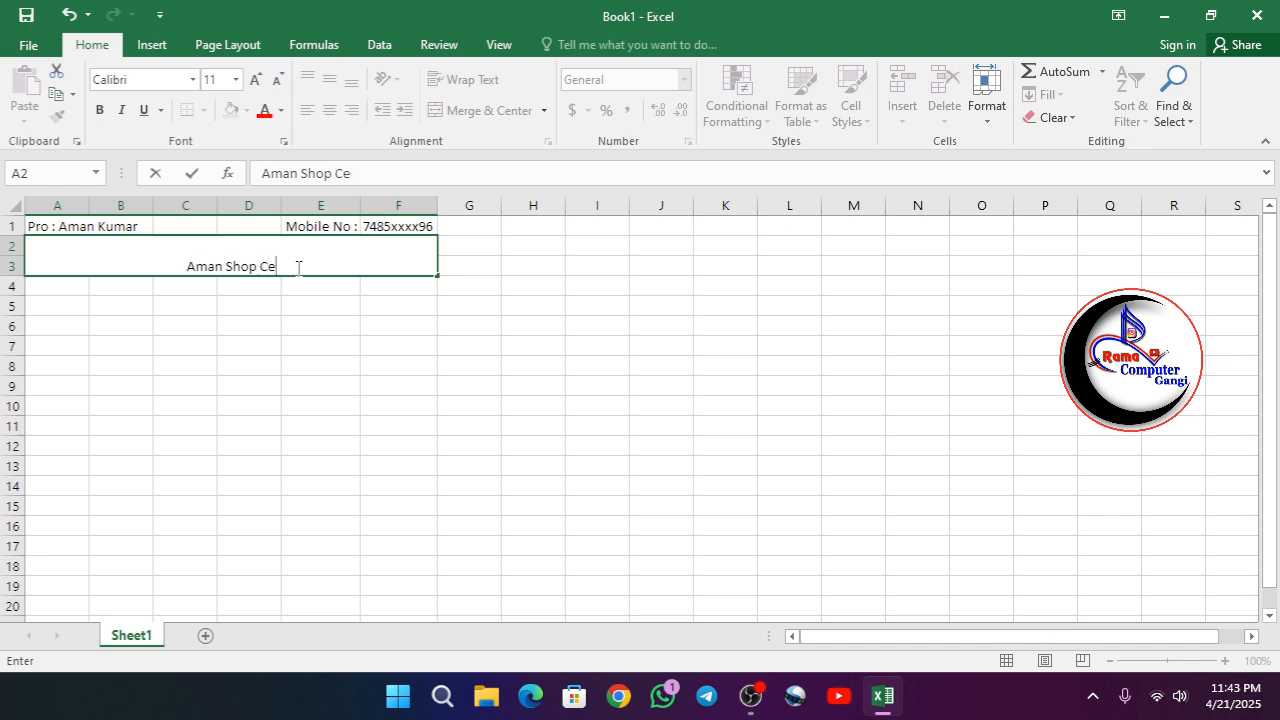
text(nter)
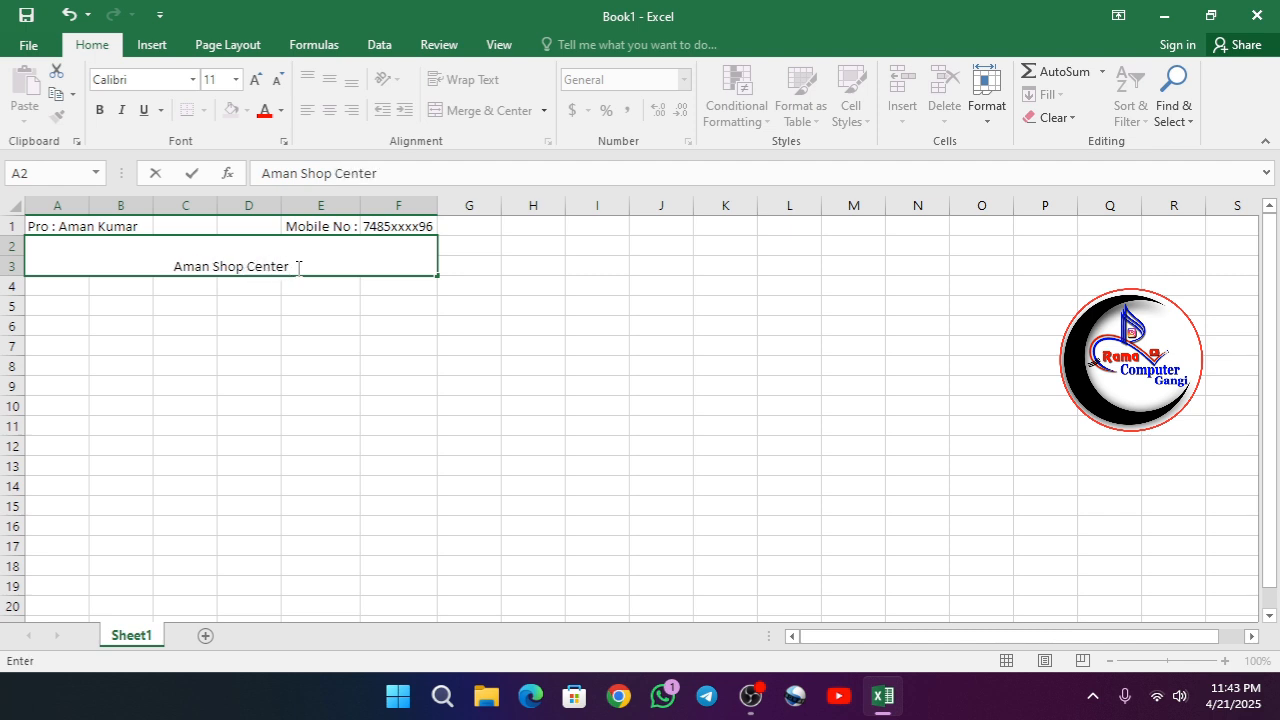
click(285, 309)
- Format the merged shop title with middle vertical alignment, font size 26 and red text
click(194, 263)
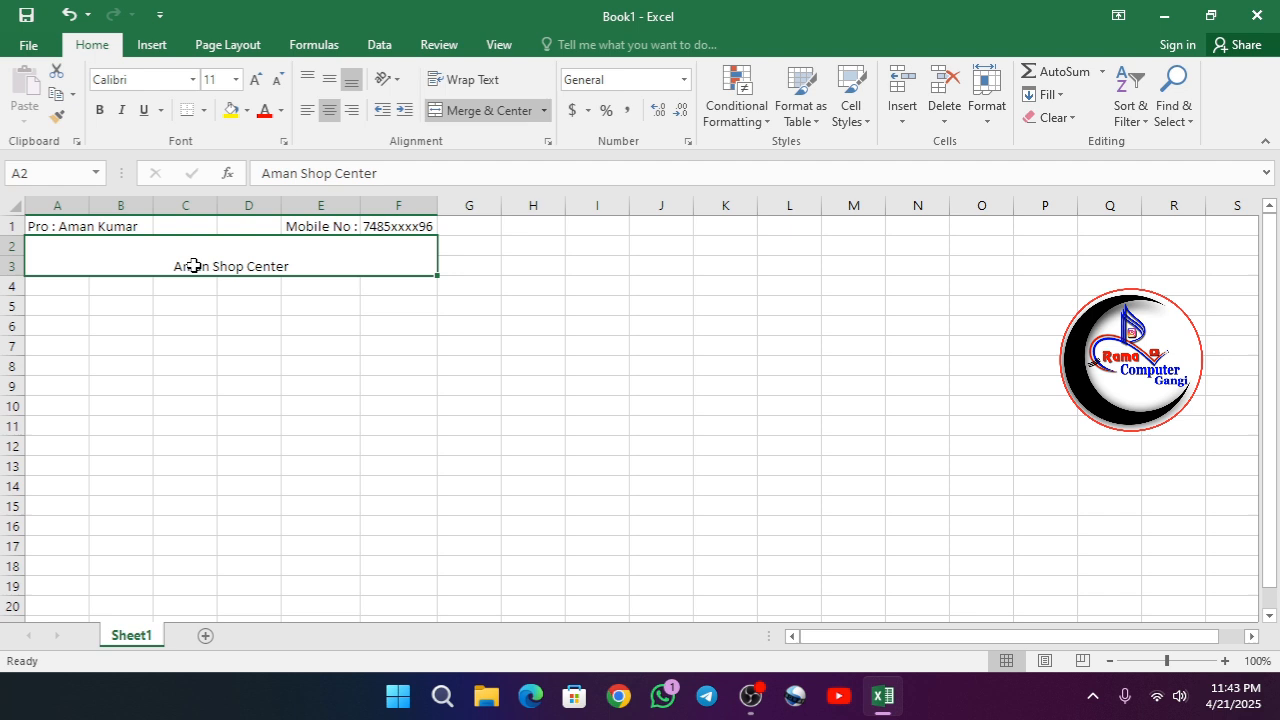
click(327, 81)
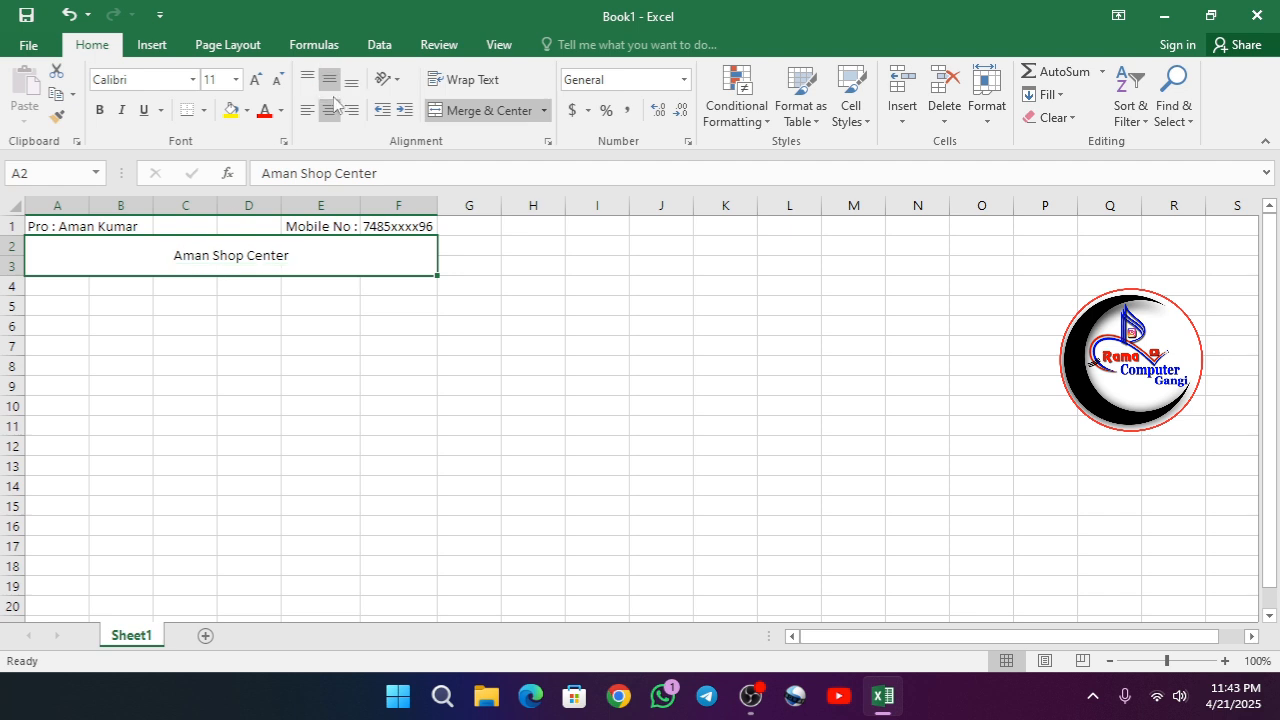
click(257, 80)
click(257, 80)
click(257, 80)
click(257, 80)
click(257, 80)
click(257, 80)
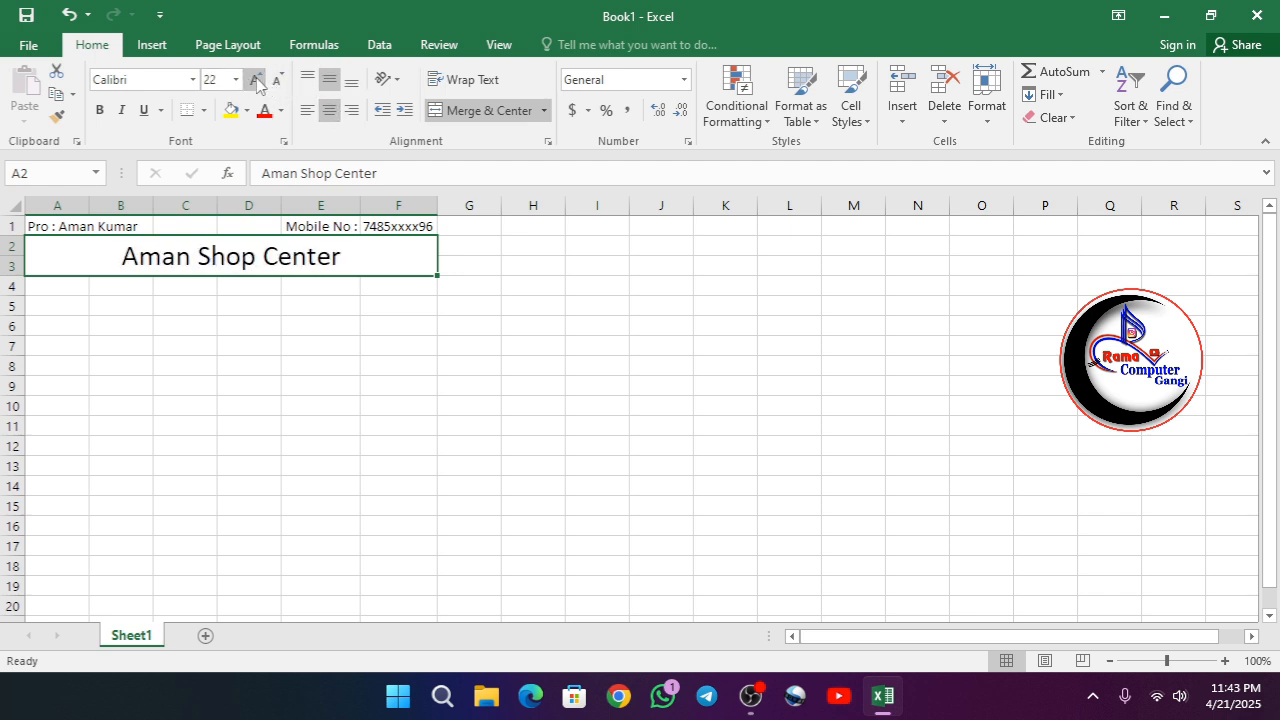
click(257, 80)
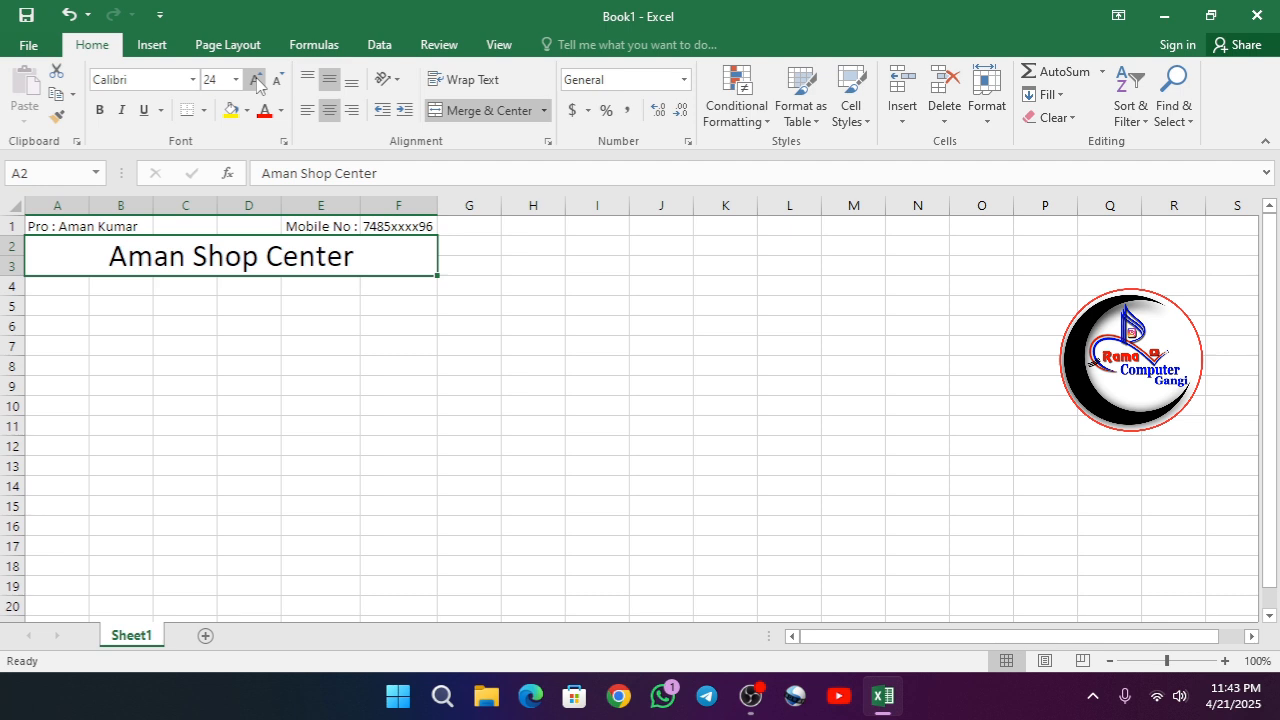
click(257, 80)
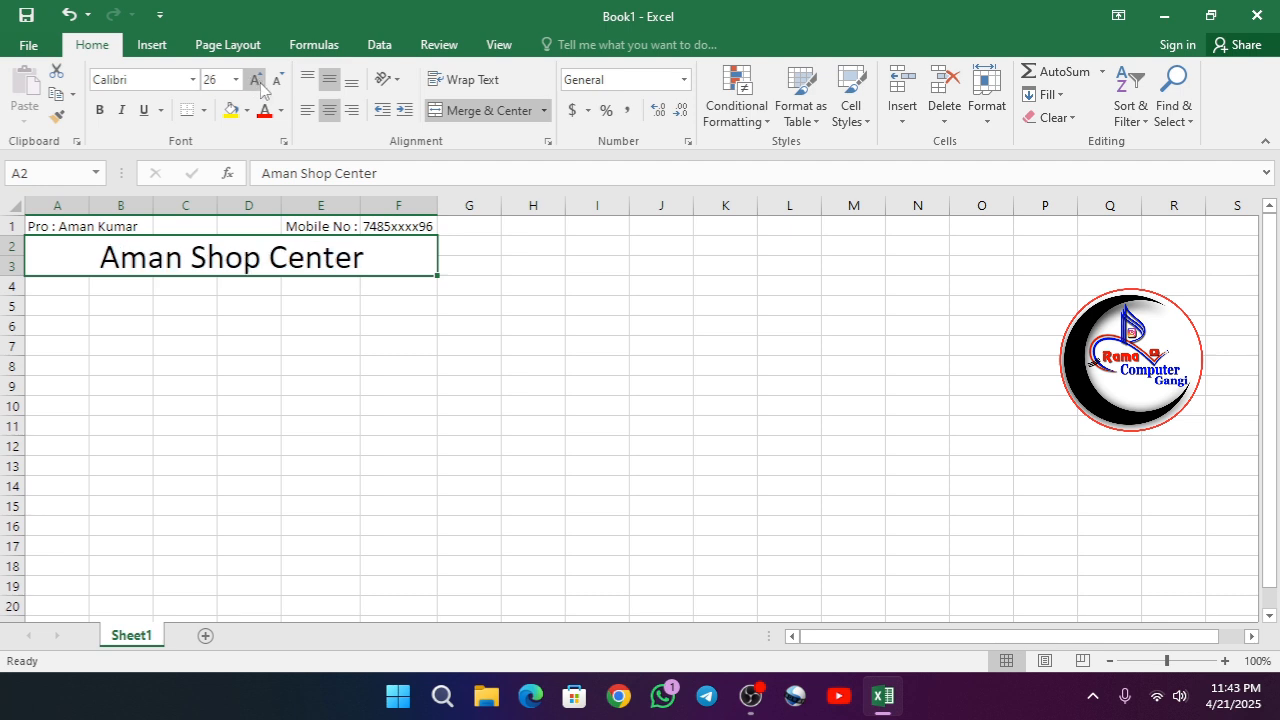
click(264, 111)
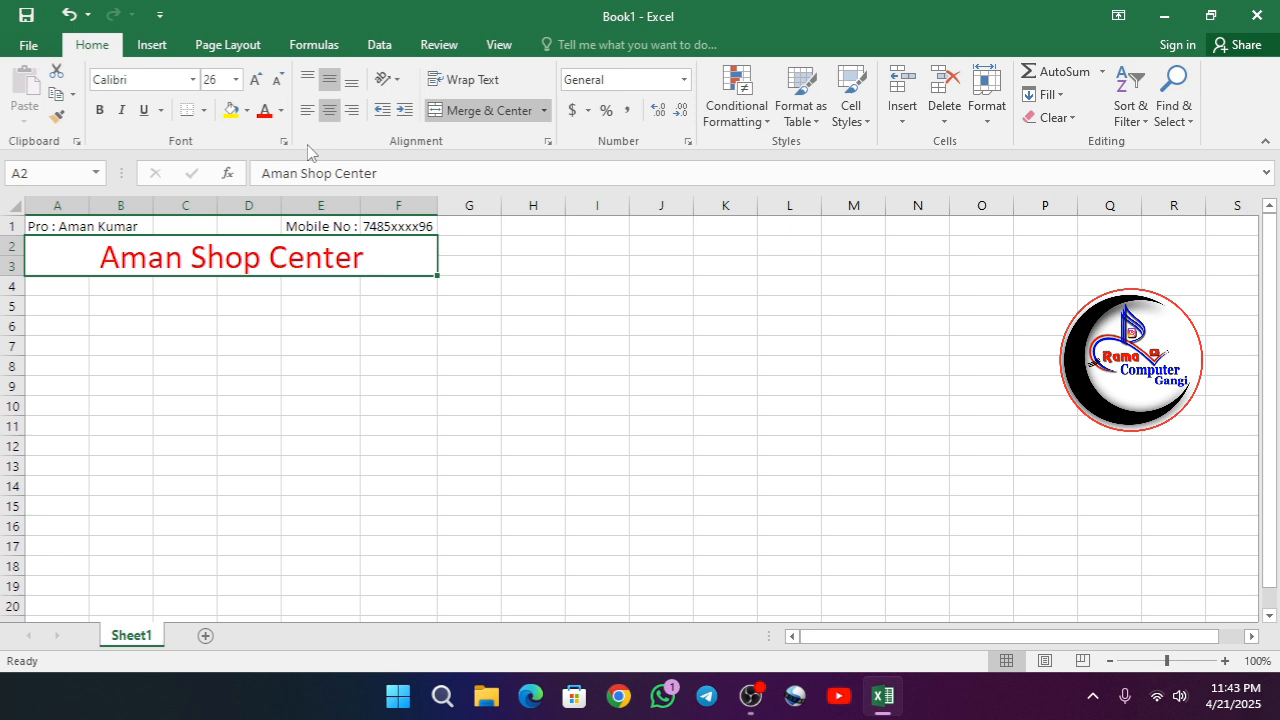
- Make the proprietor entry in A1 bold with the standard green font color
click(52, 228)
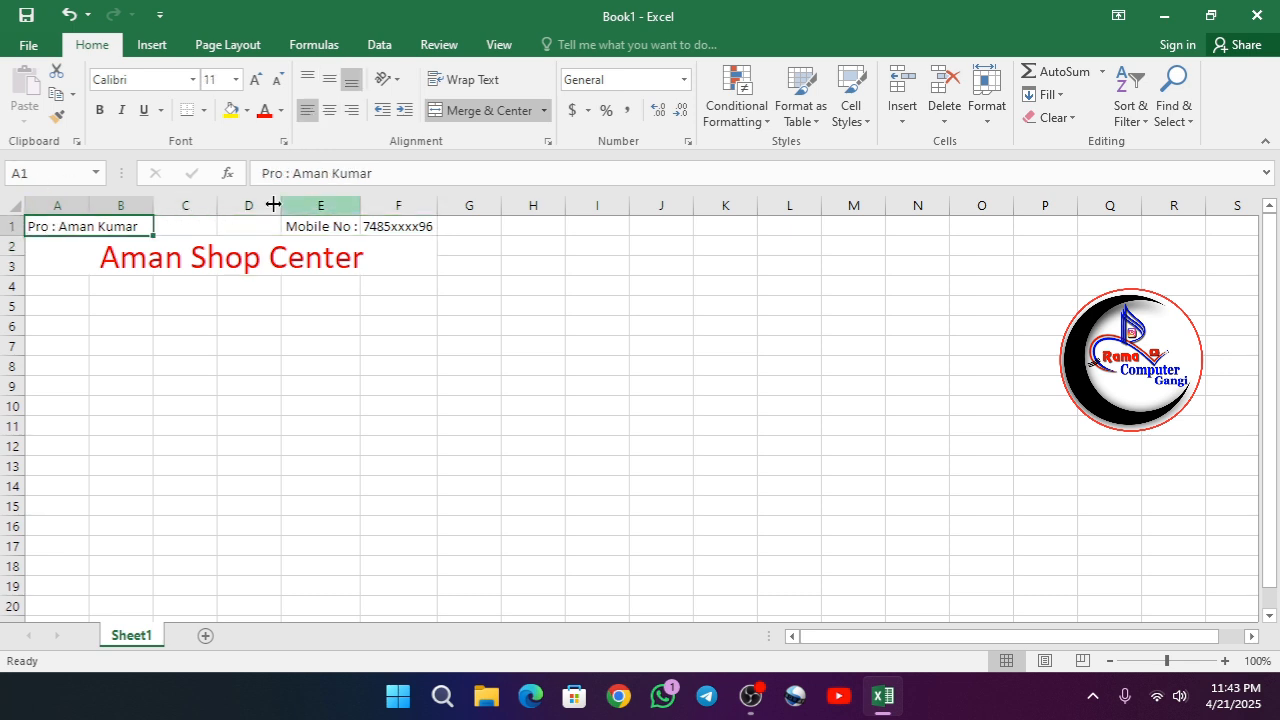
click(281, 111)
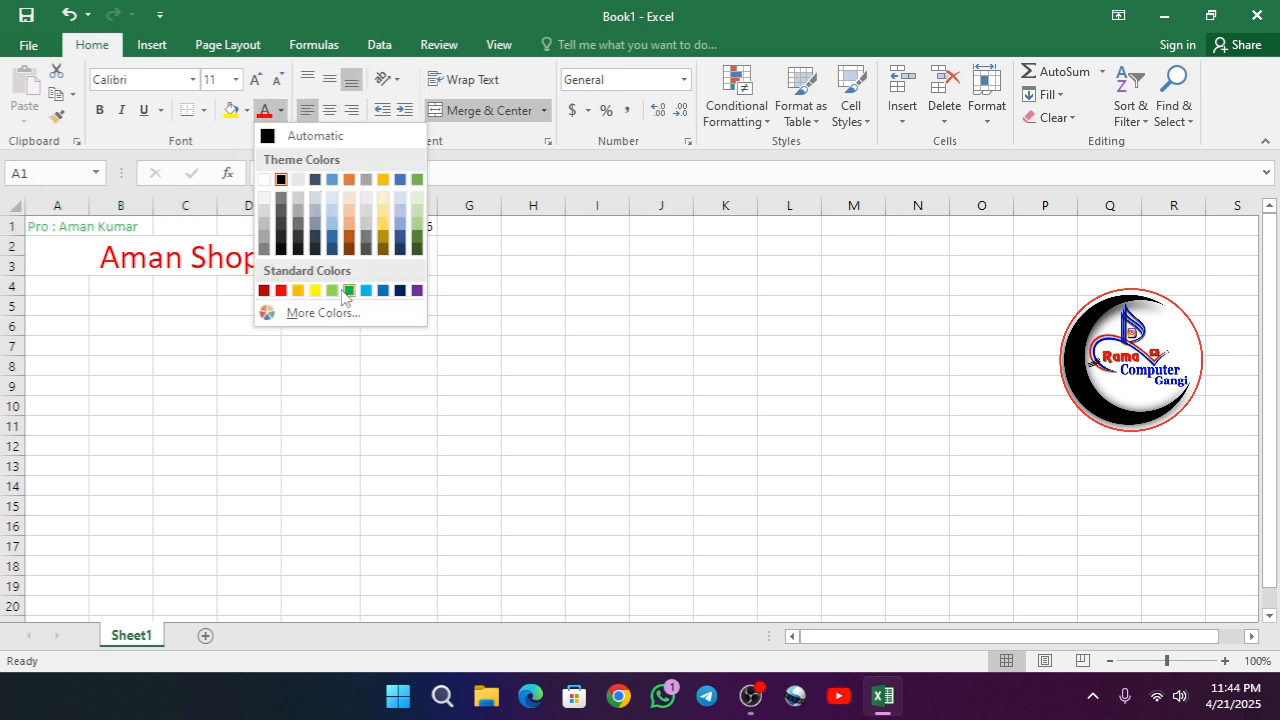
click(346, 291)
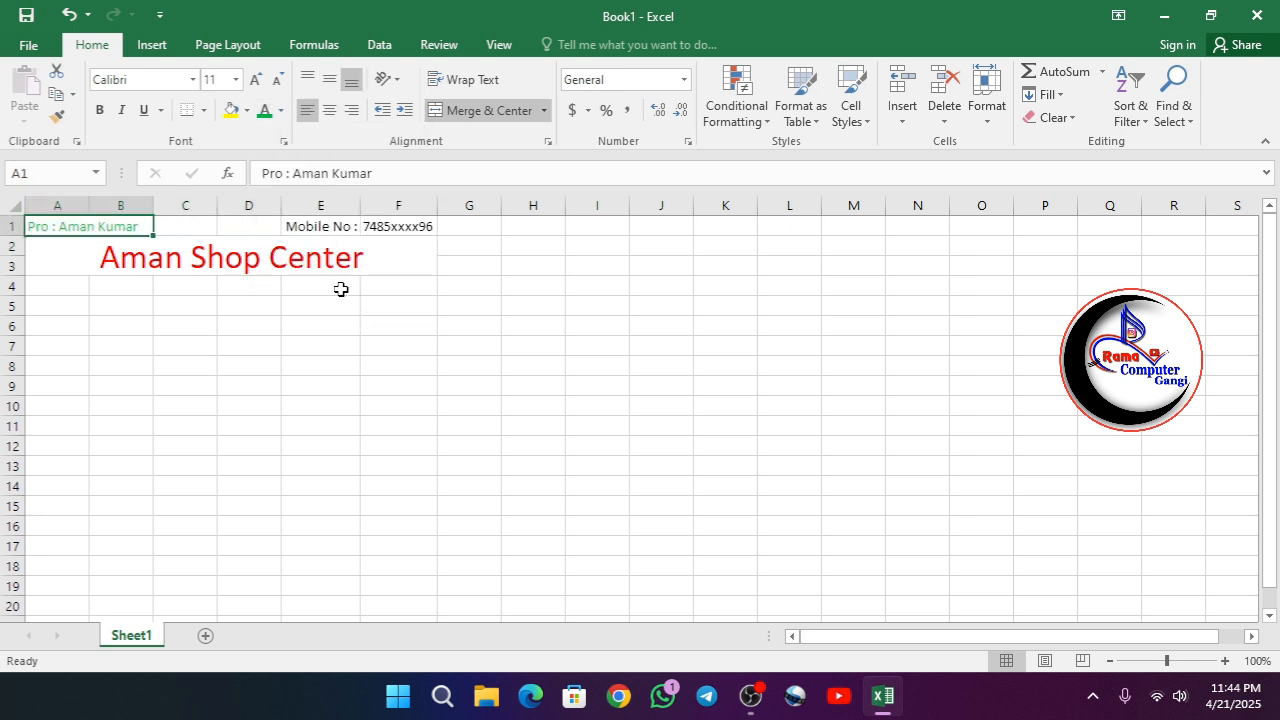
click(97, 114)
- Make the mobile number label and value in E1:F1 bold with the standard blue font color
drag(328, 226, 385, 226)
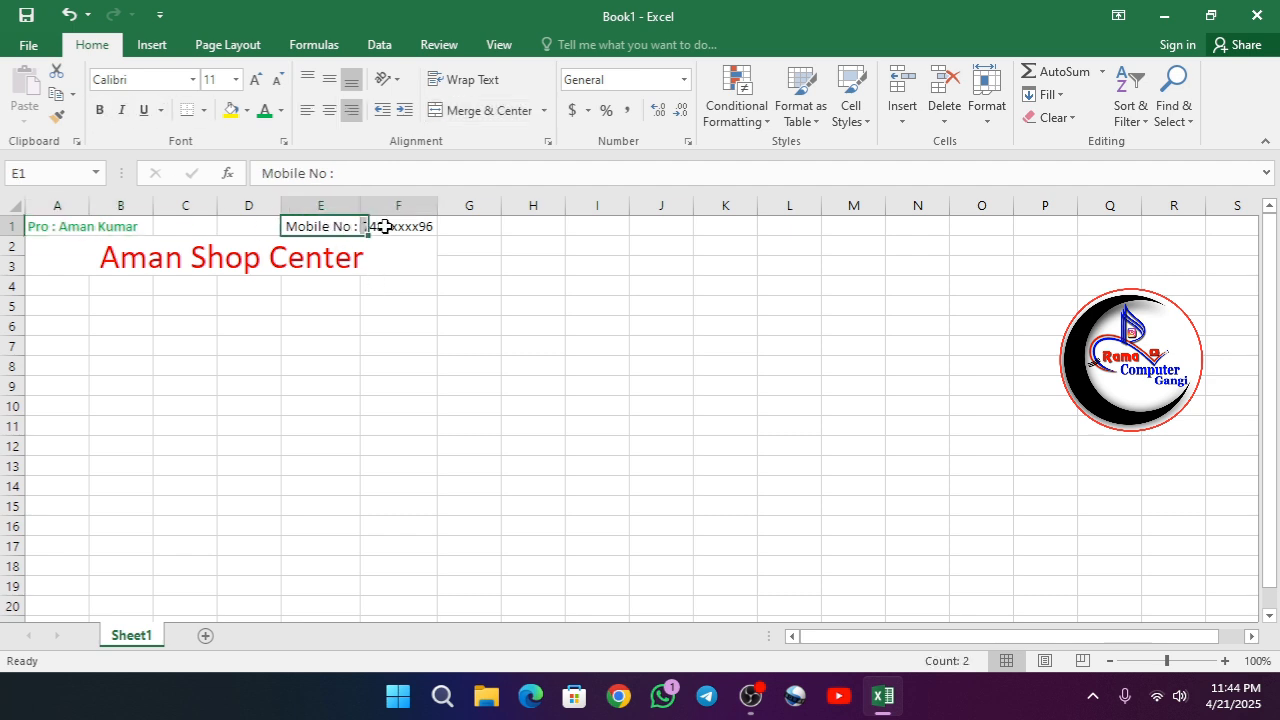
click(281, 111)
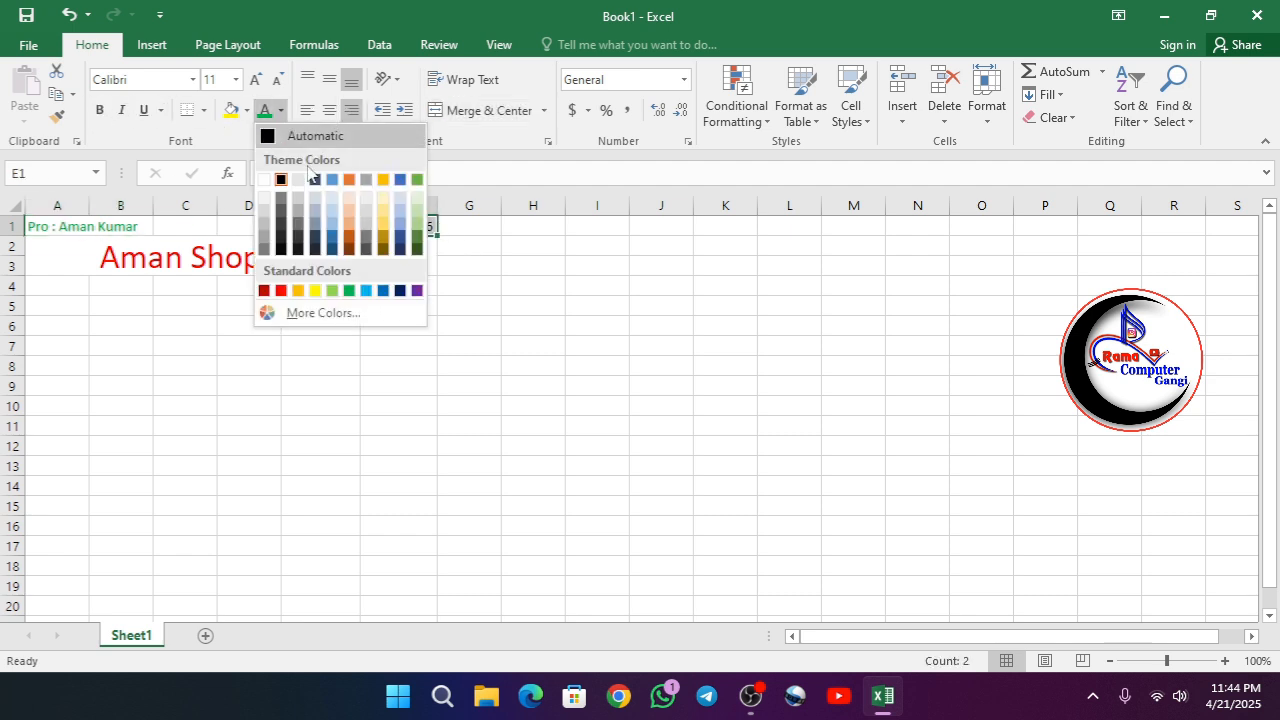
click(331, 196)
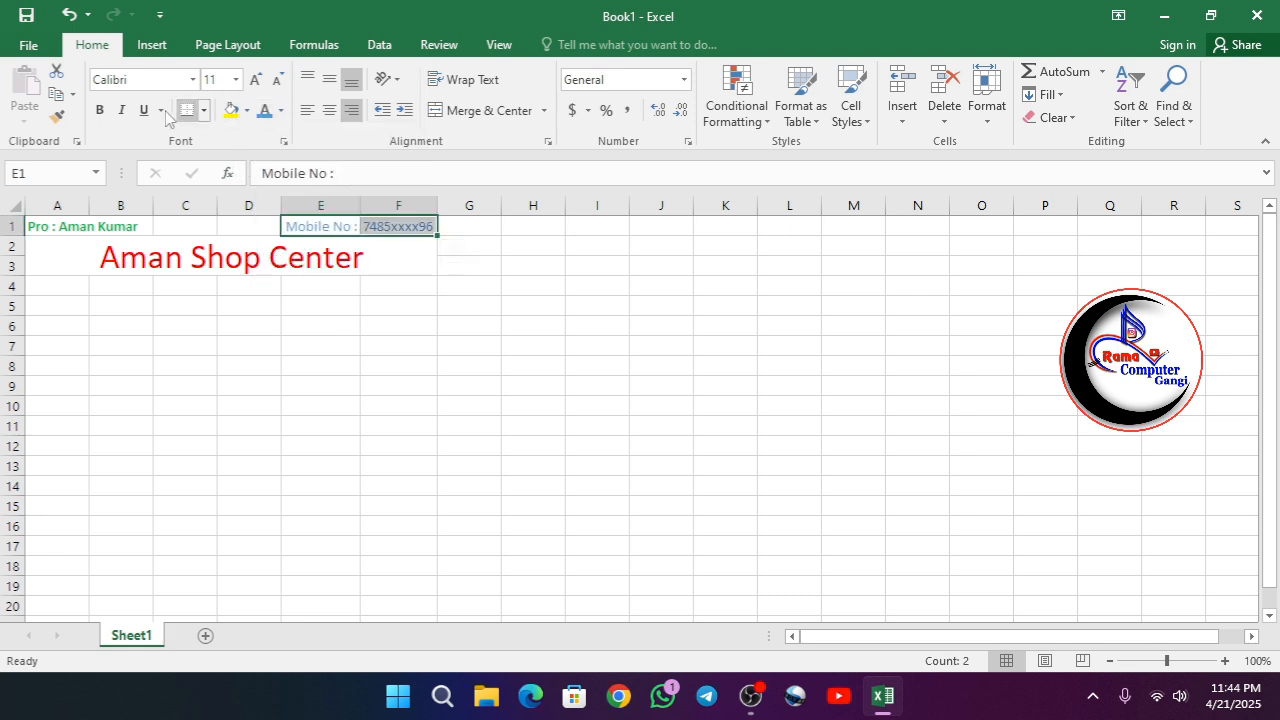
click(99, 110)
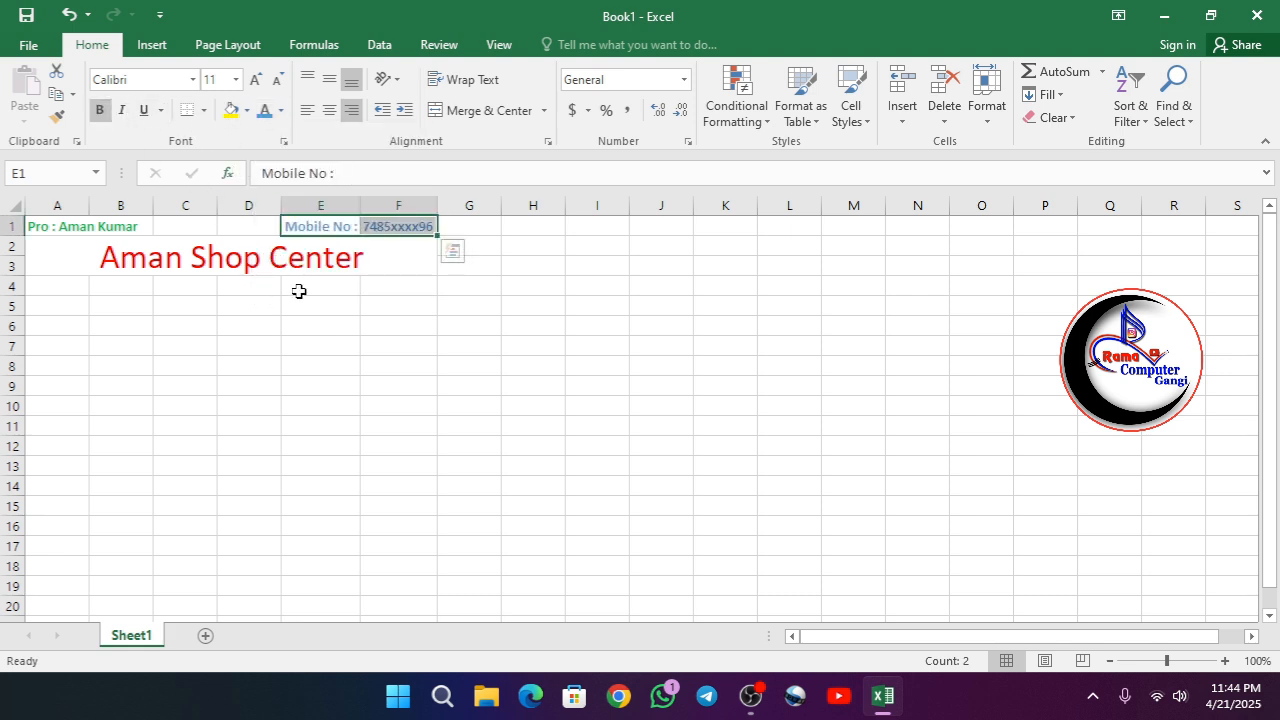
click(281, 111)
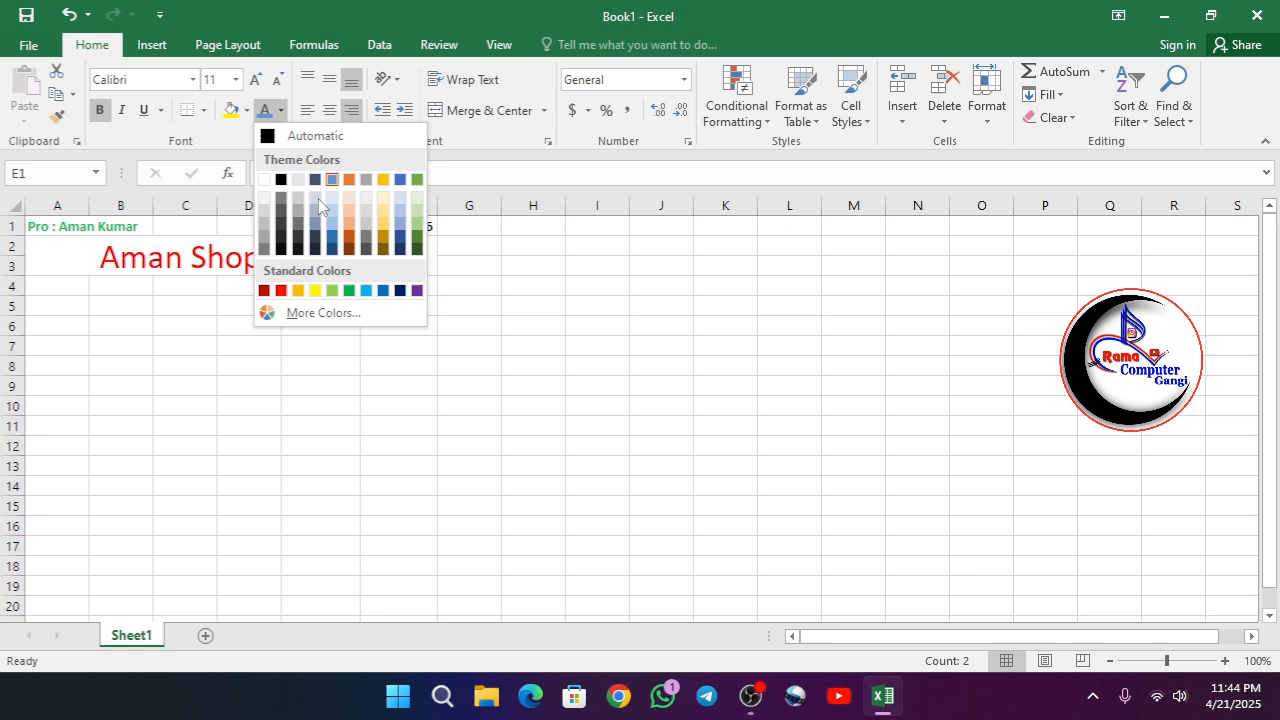
click(383, 290)
click(247, 334)
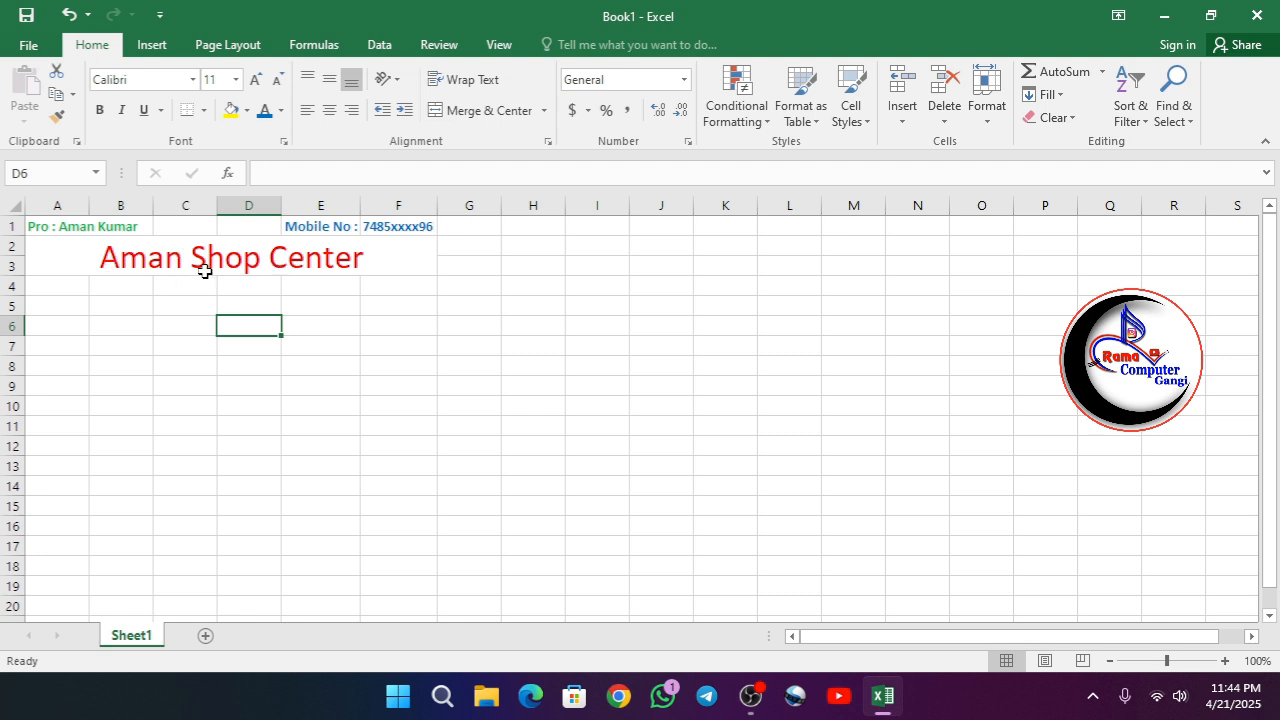
- Enter the label "Receipt No :" in A4 and autofit the width of column A
click(60, 290)
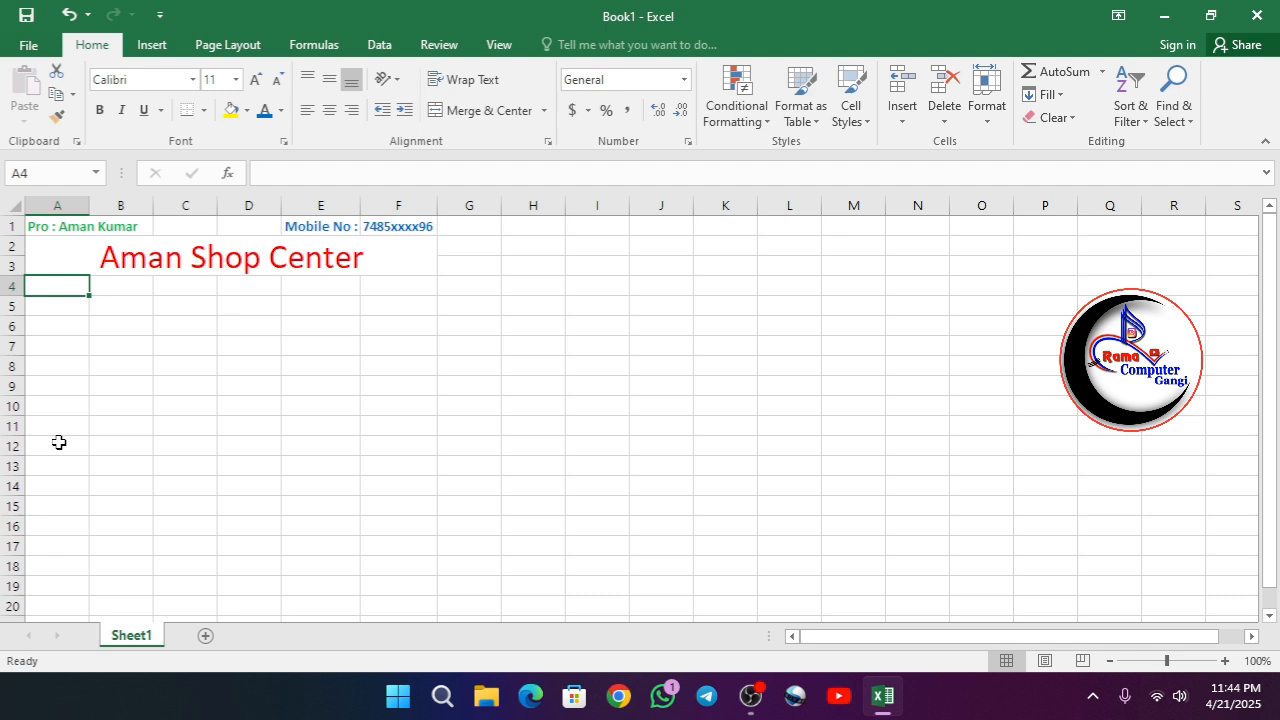
text(Rec)
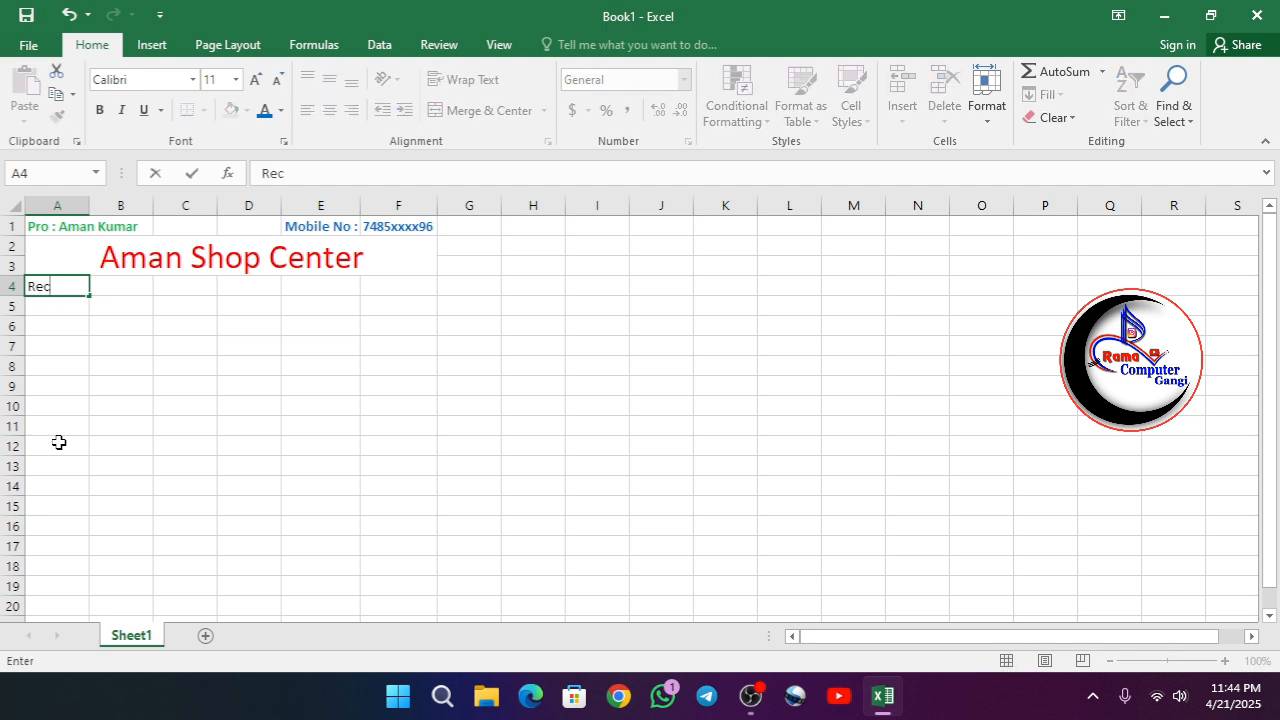
text(eipt No :)
click(120, 381)
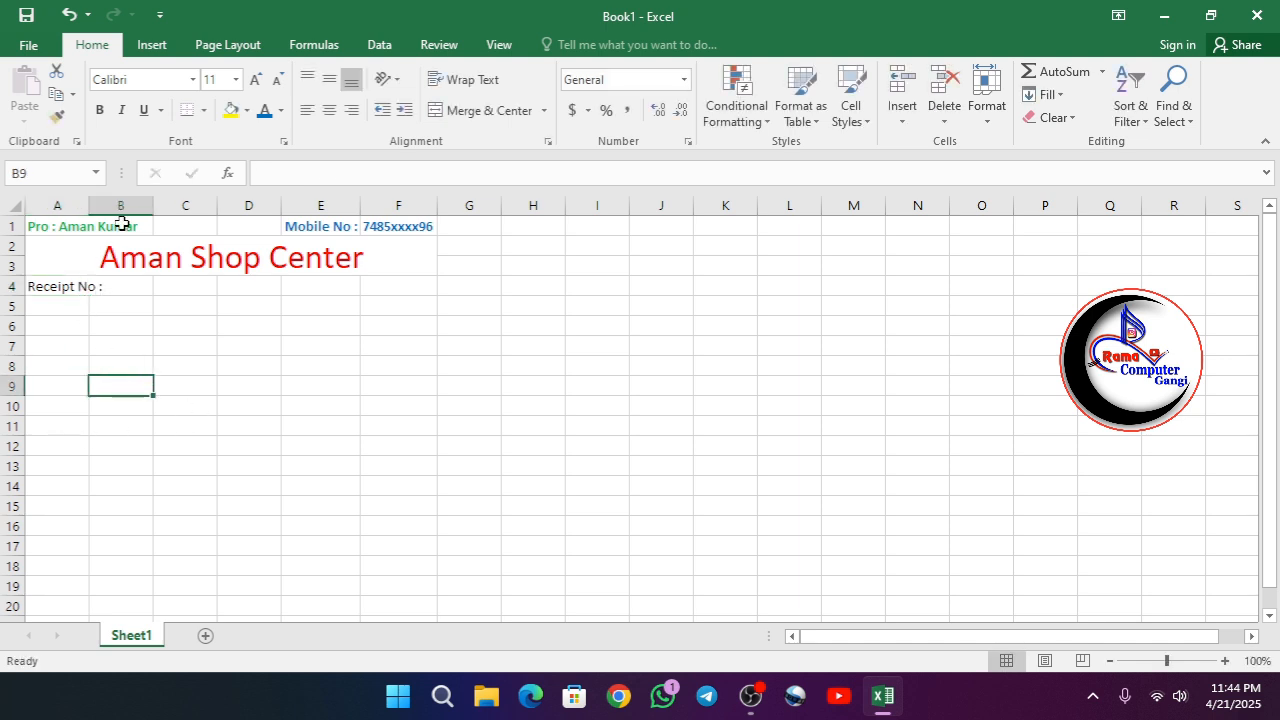
double_click(90, 206)
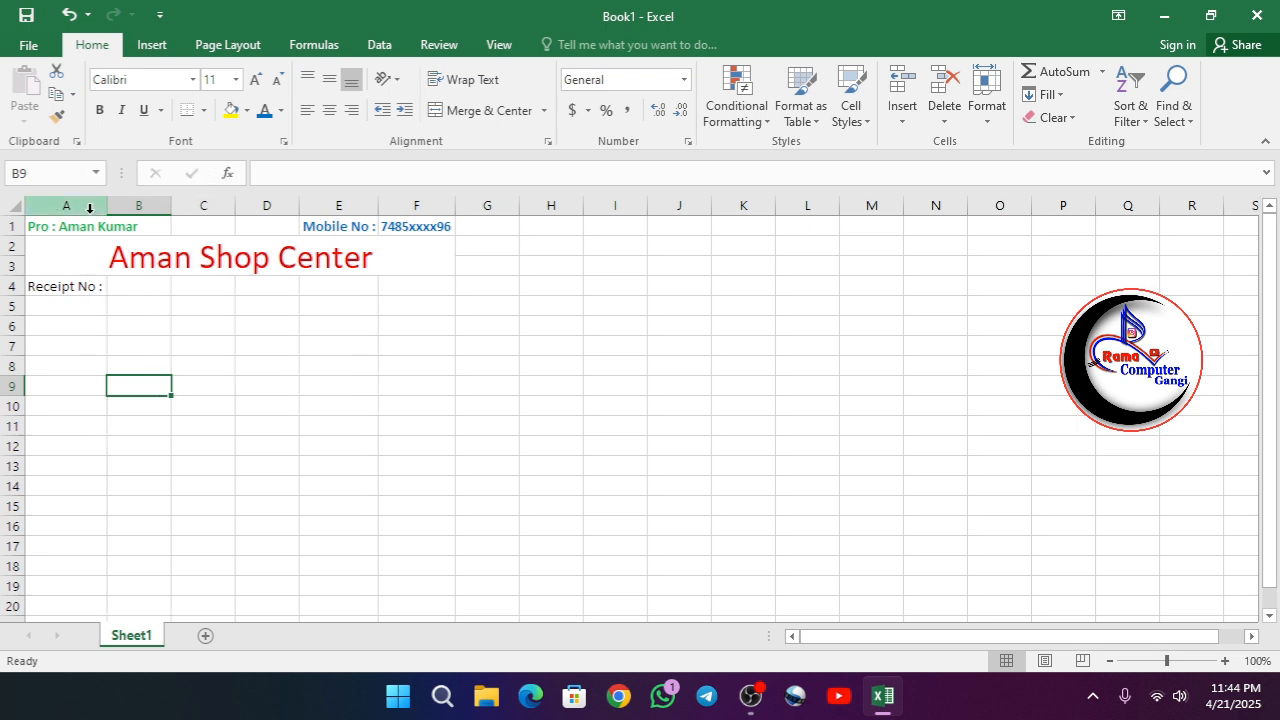
click(128, 290)
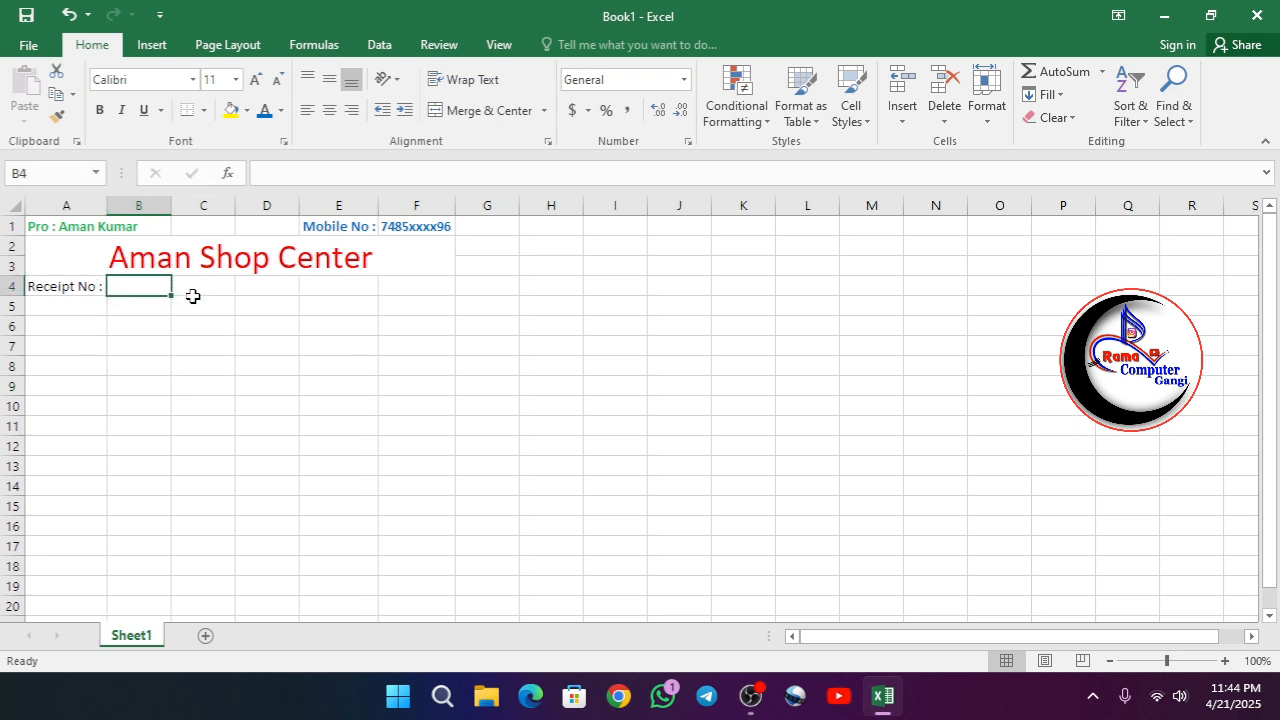
- Enter the label "Date :" in E4 and right-align it
click(358, 287)
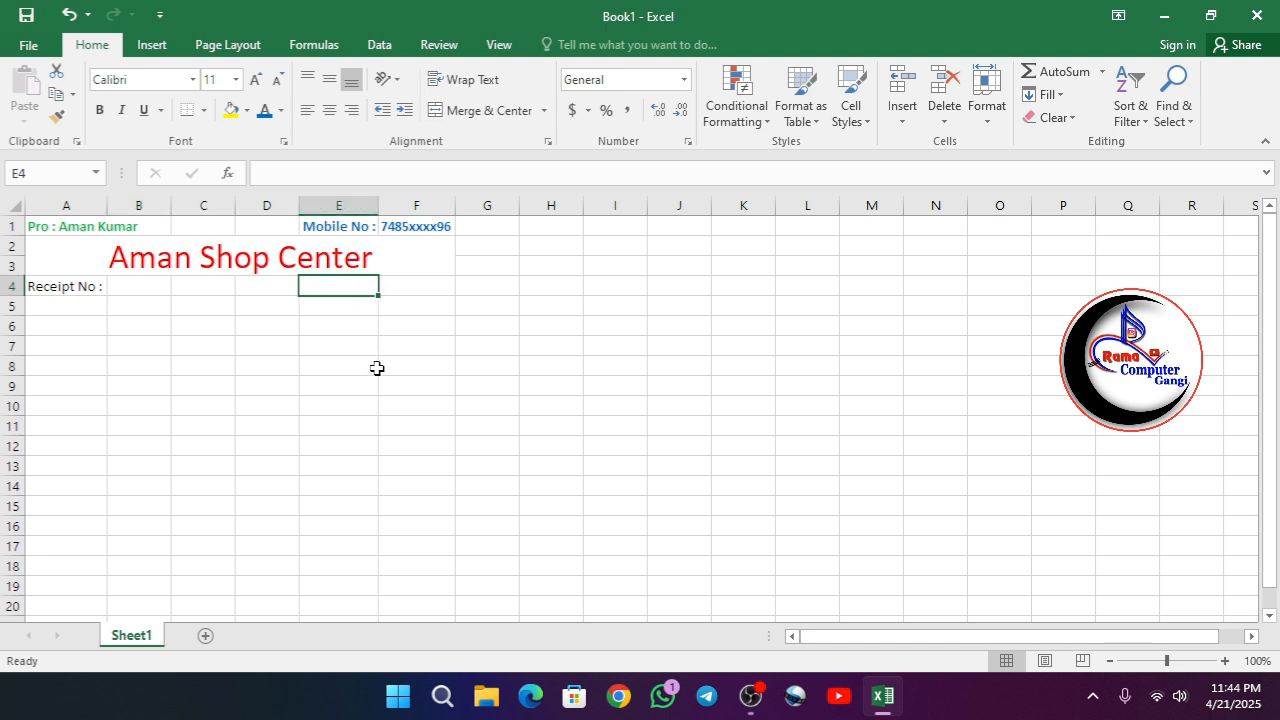
text(Date :)
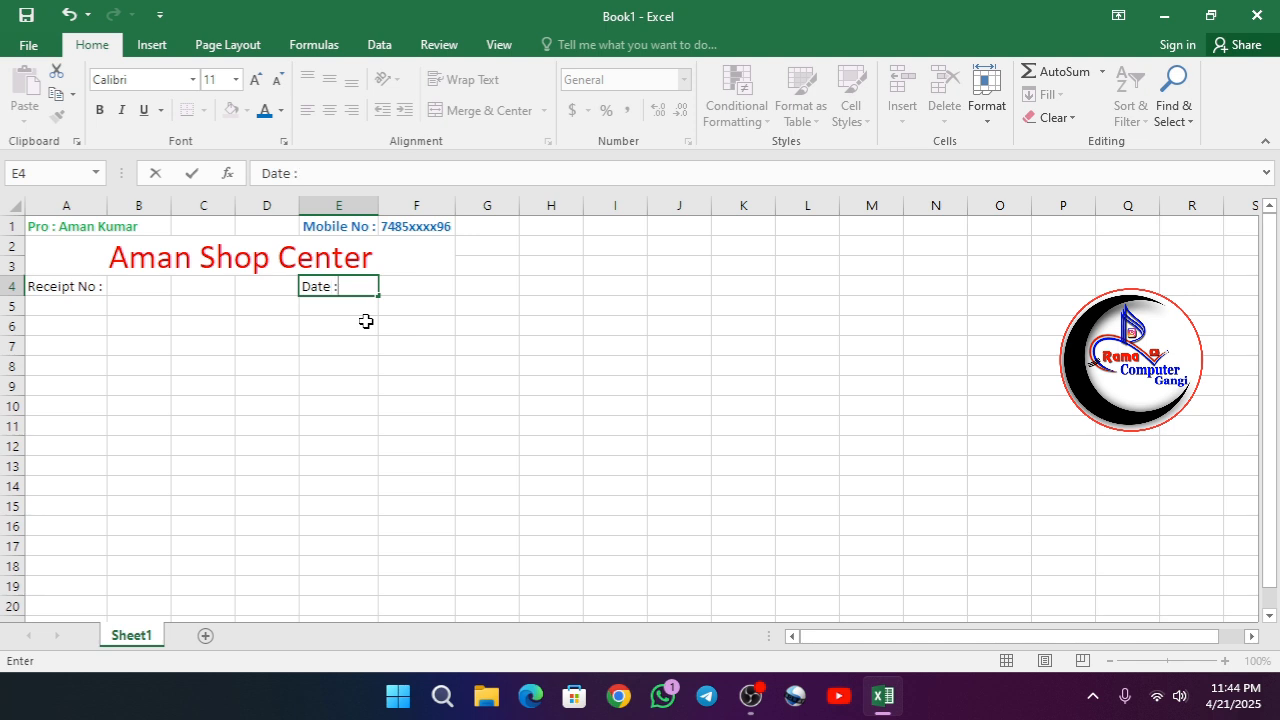
click(403, 289)
click(345, 290)
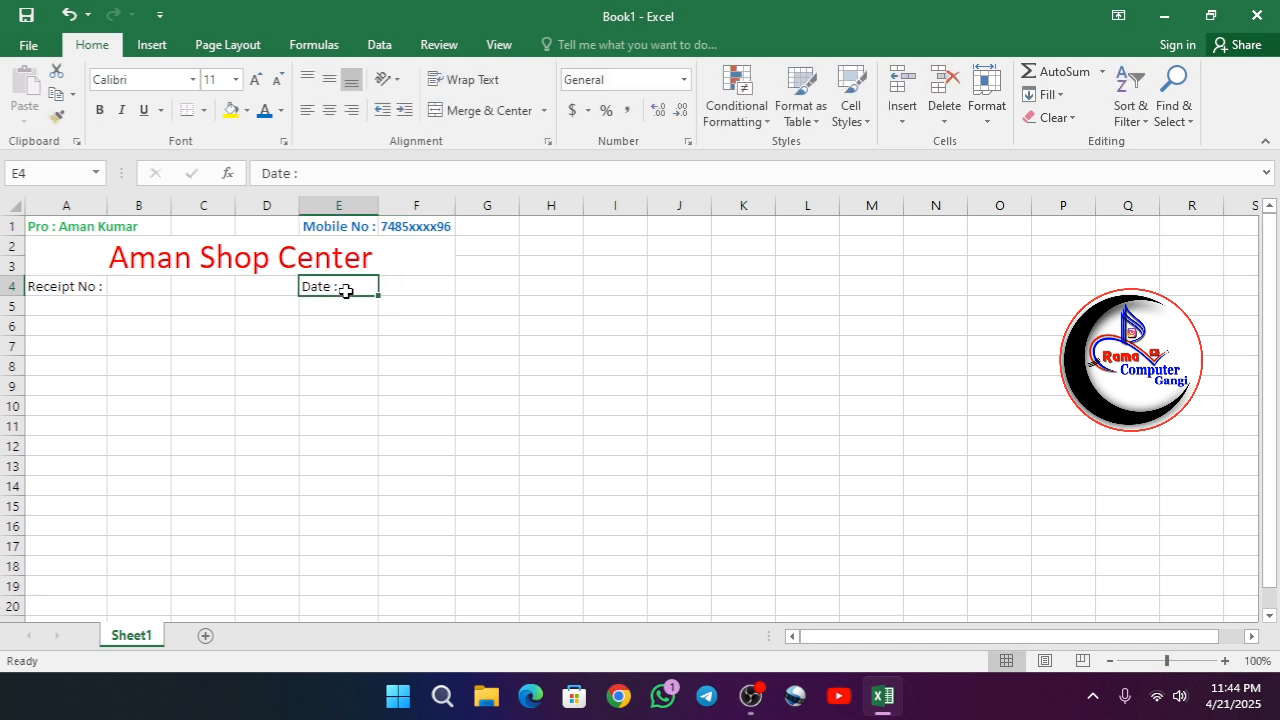
click(351, 110)
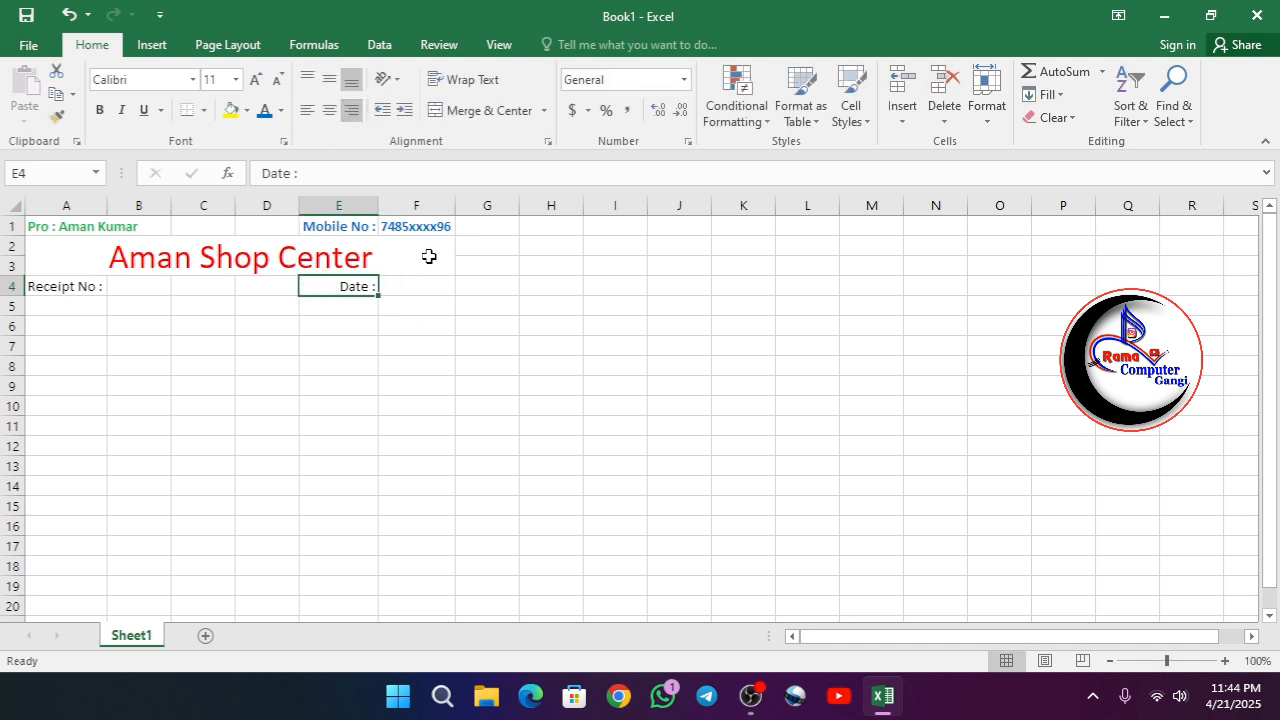
- Enter the date 21/04/2025 in F4, next to the date label, and left-align it
click(385, 287)
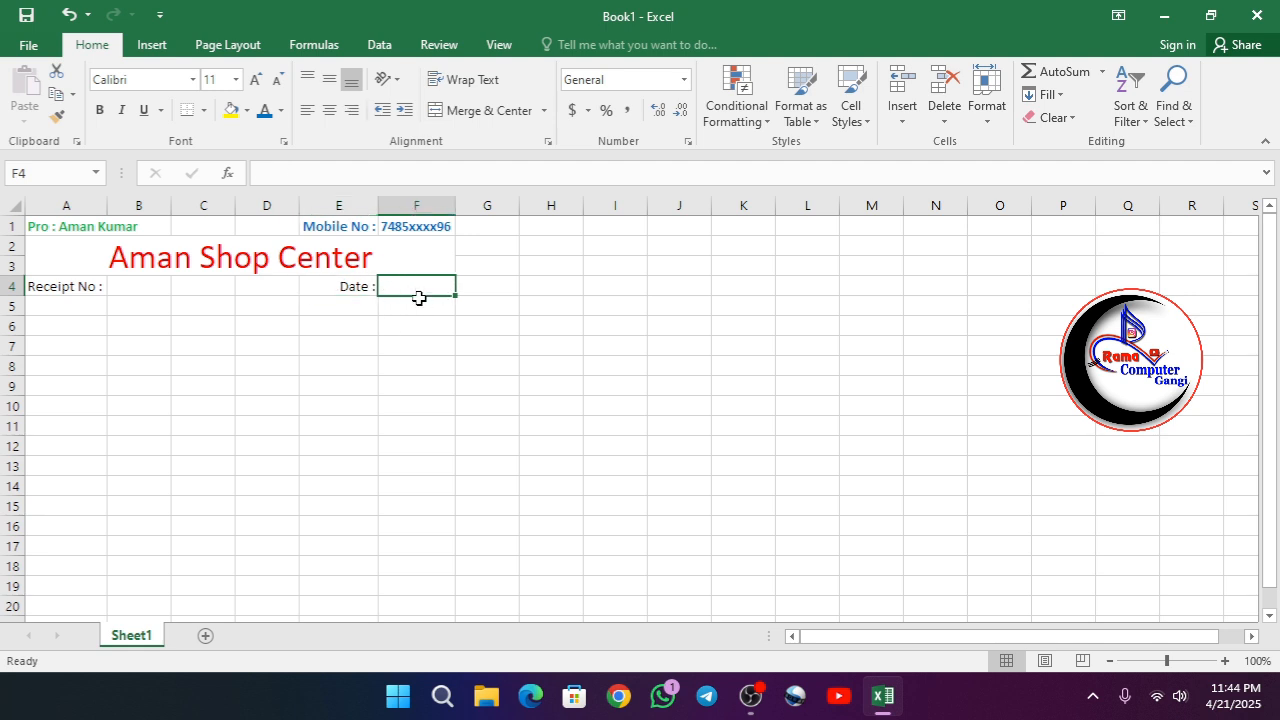
text(21)
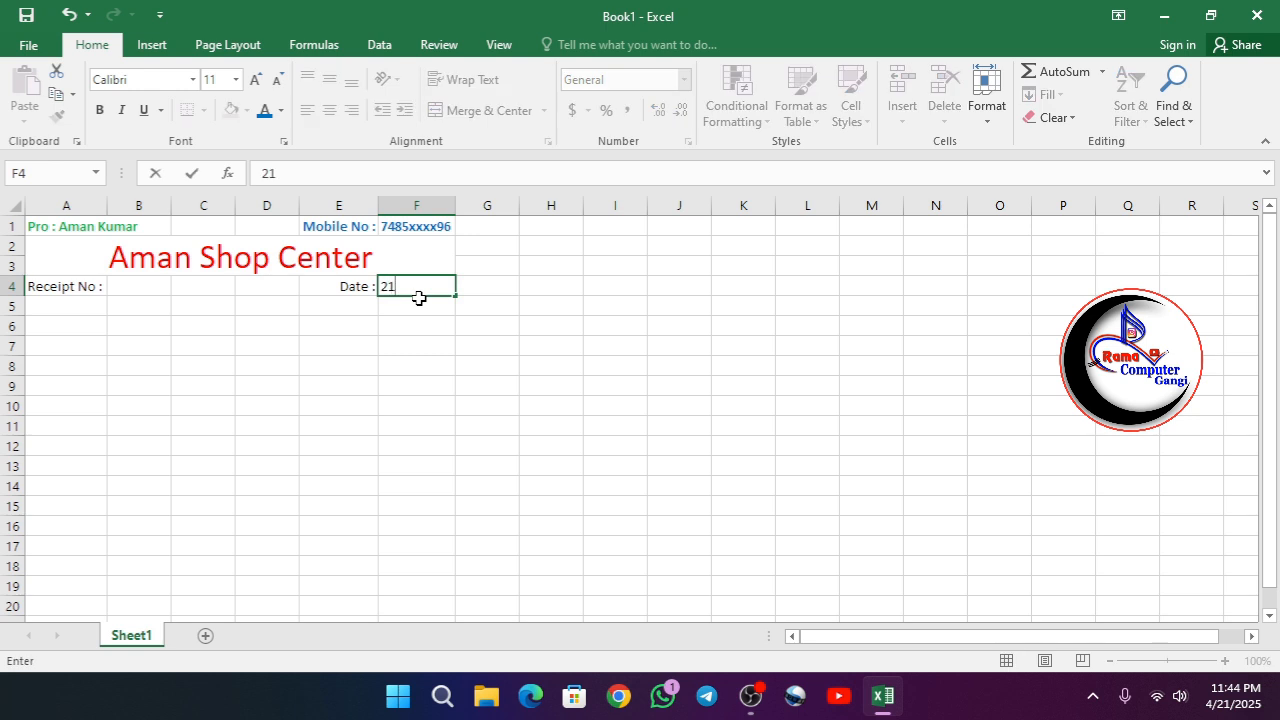
text(/04/2025)
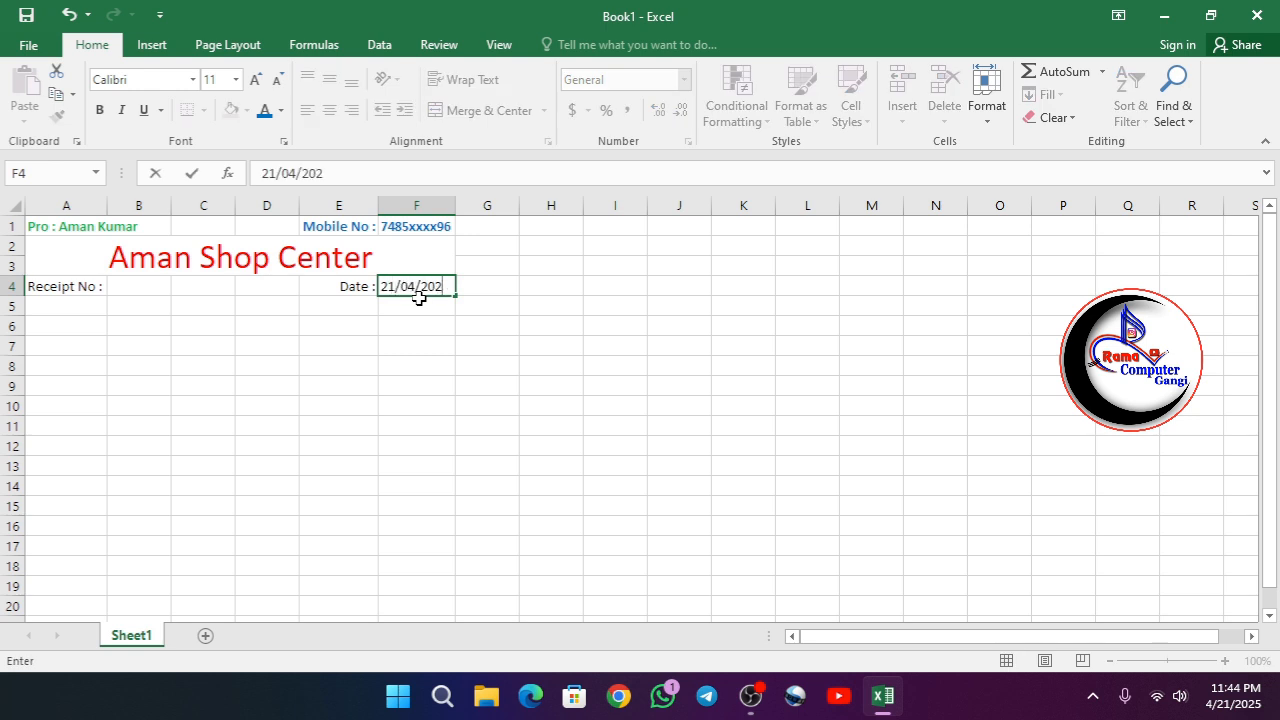
key(Return)
click(418, 287)
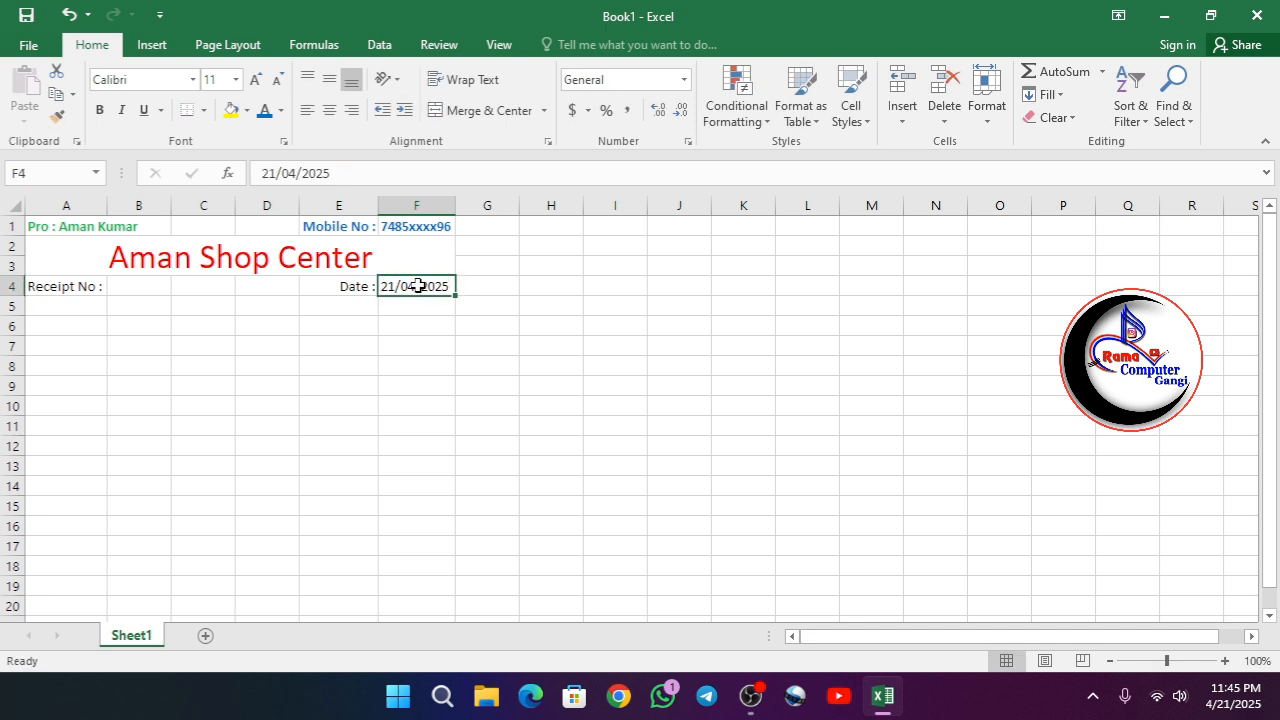
click(308, 113)
click(372, 349)
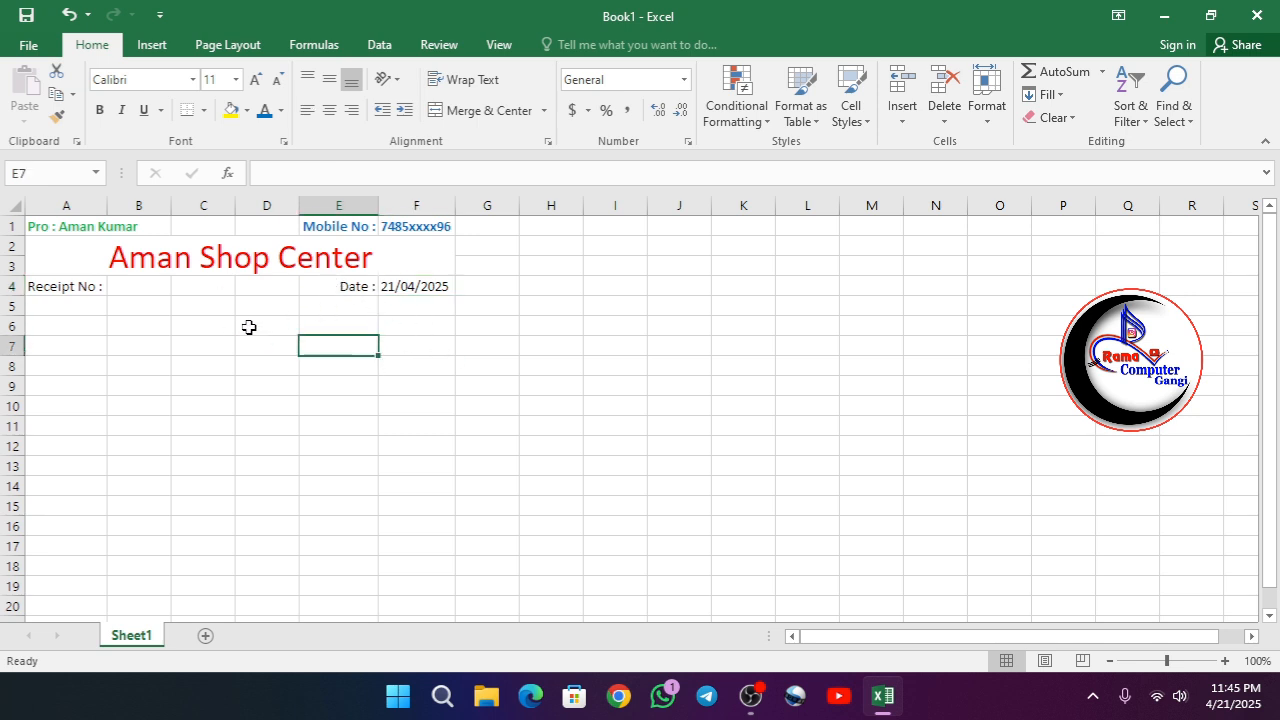
- Enter the label "Costomer Name :" in A5 below the receipt number label
click(41, 305)
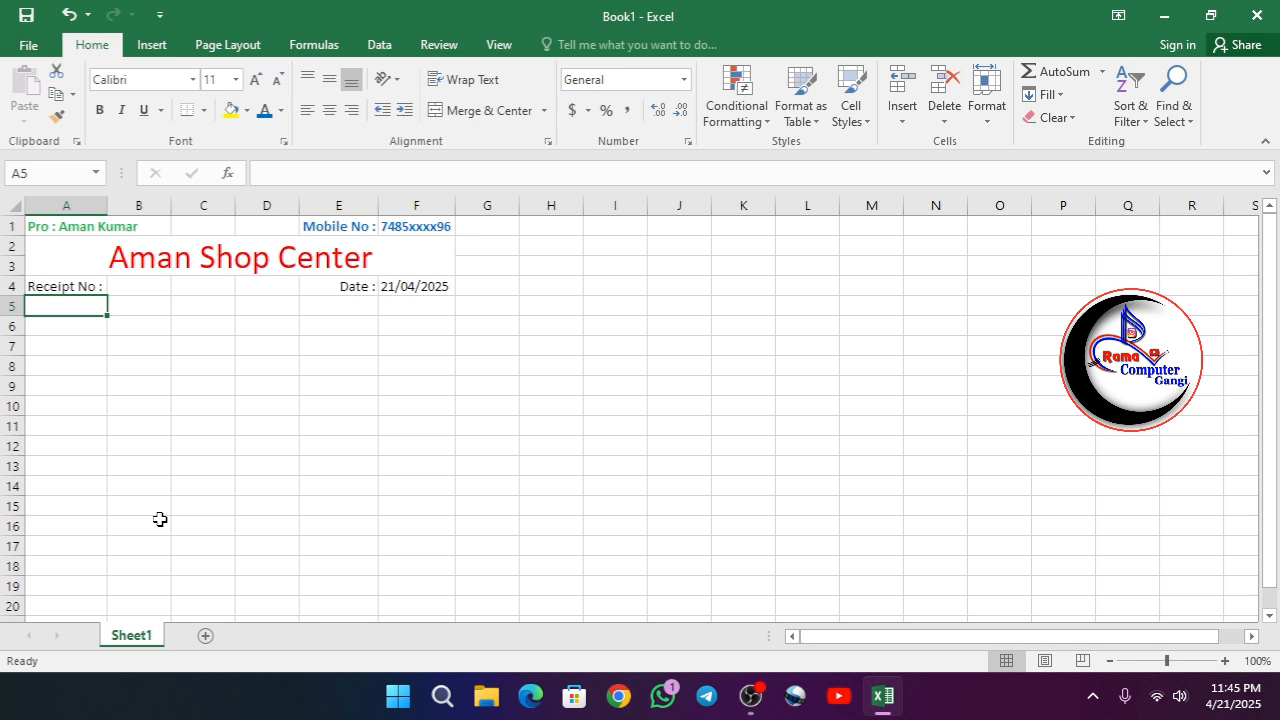
text(Cost)
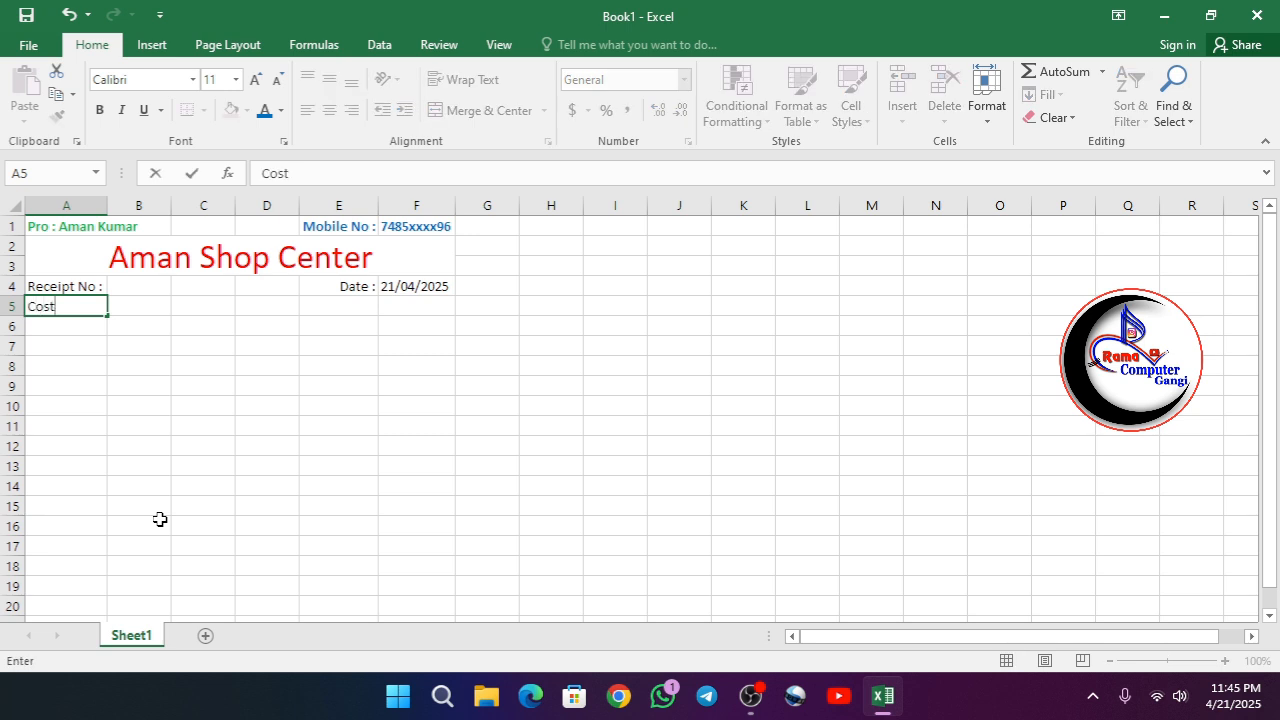
text(omer Name)
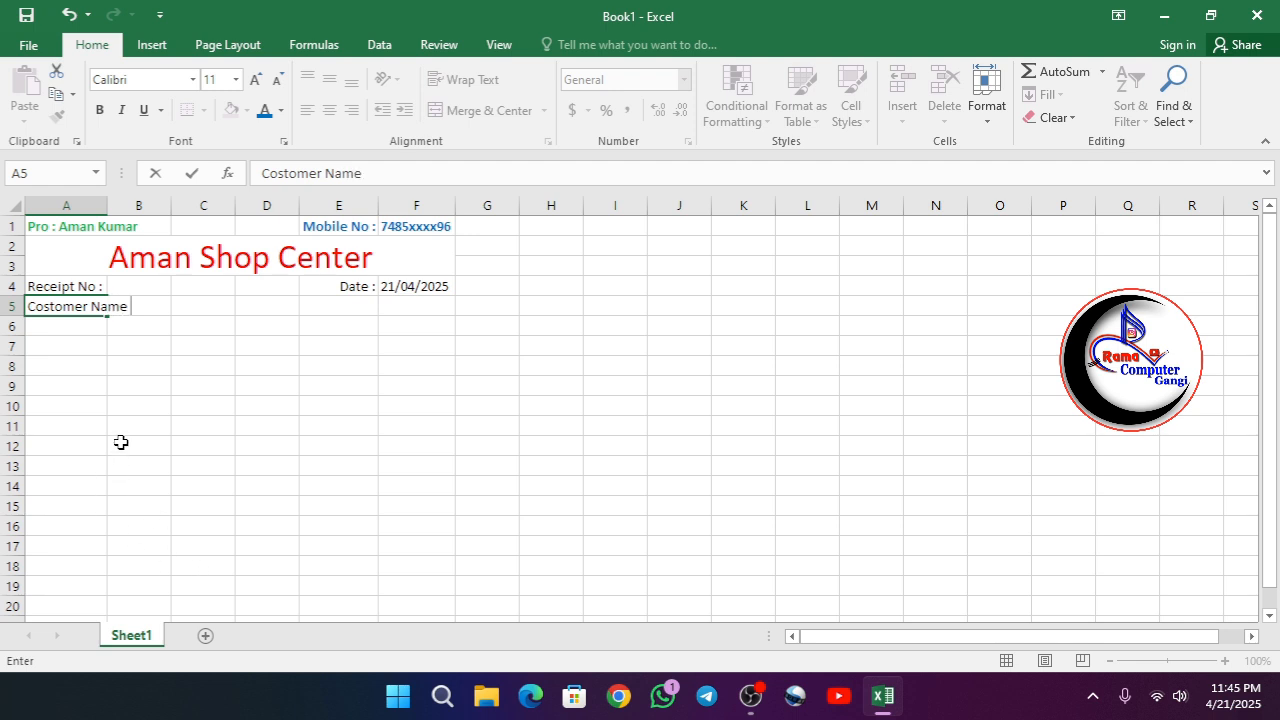
text( :)
key(Return)
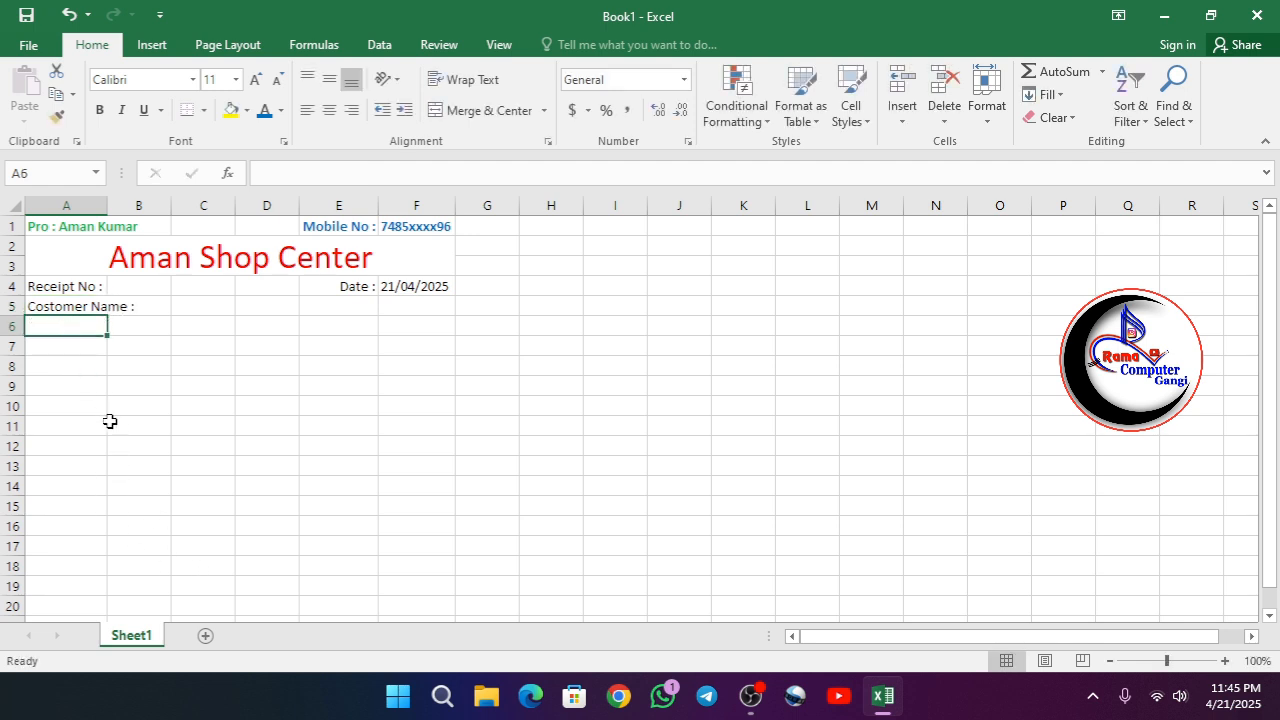
- Enter the label "Costomer Address :" in A6 below the customer name label
text(C)
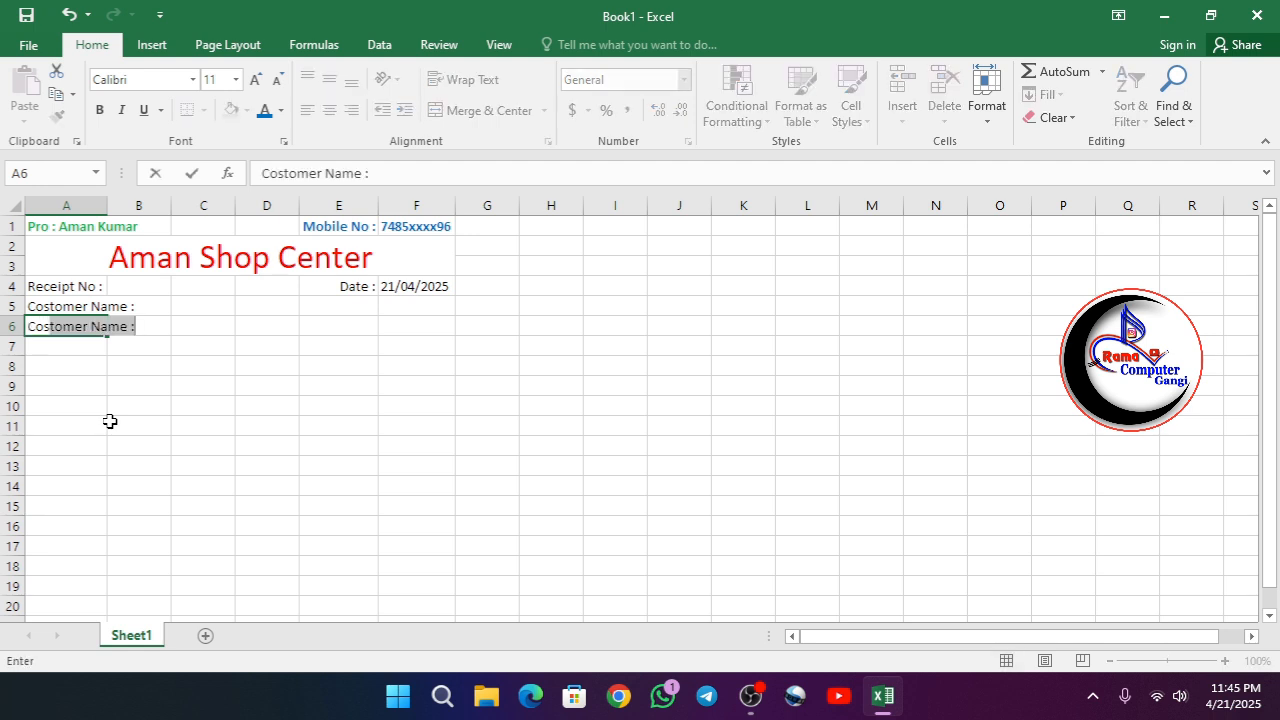
text(ostomer Add)
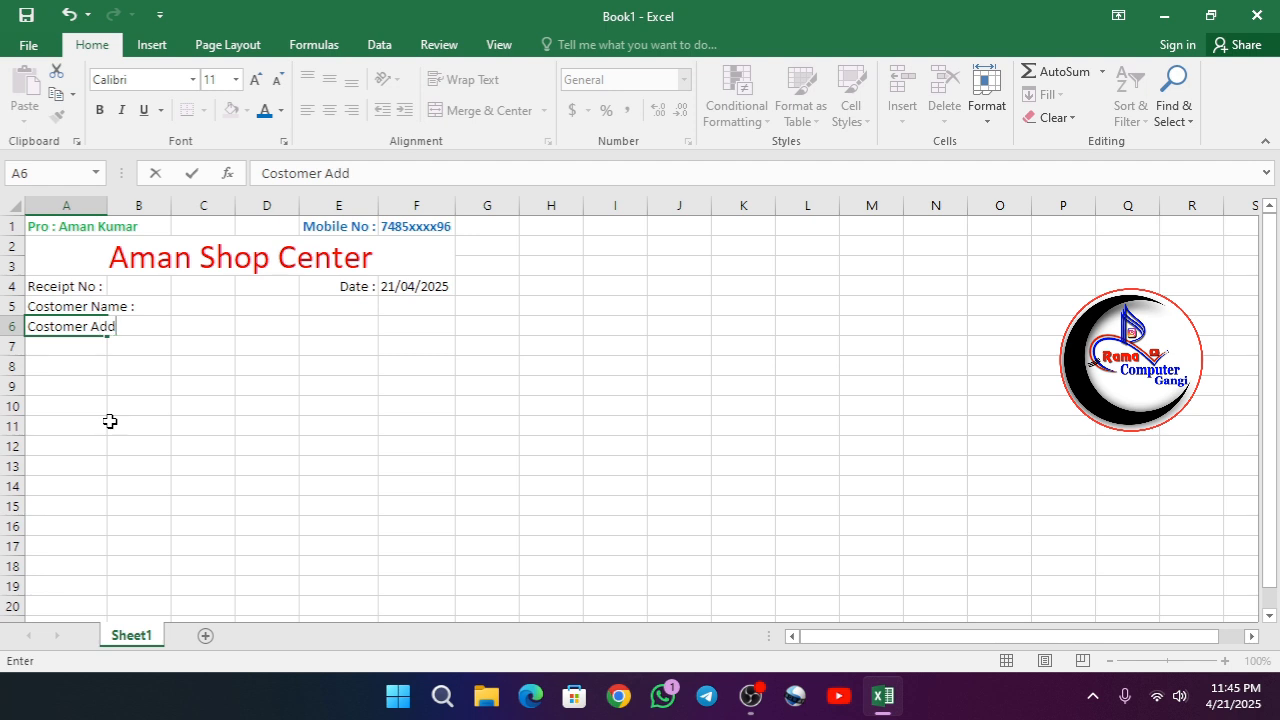
text(ress :)
click(183, 408)
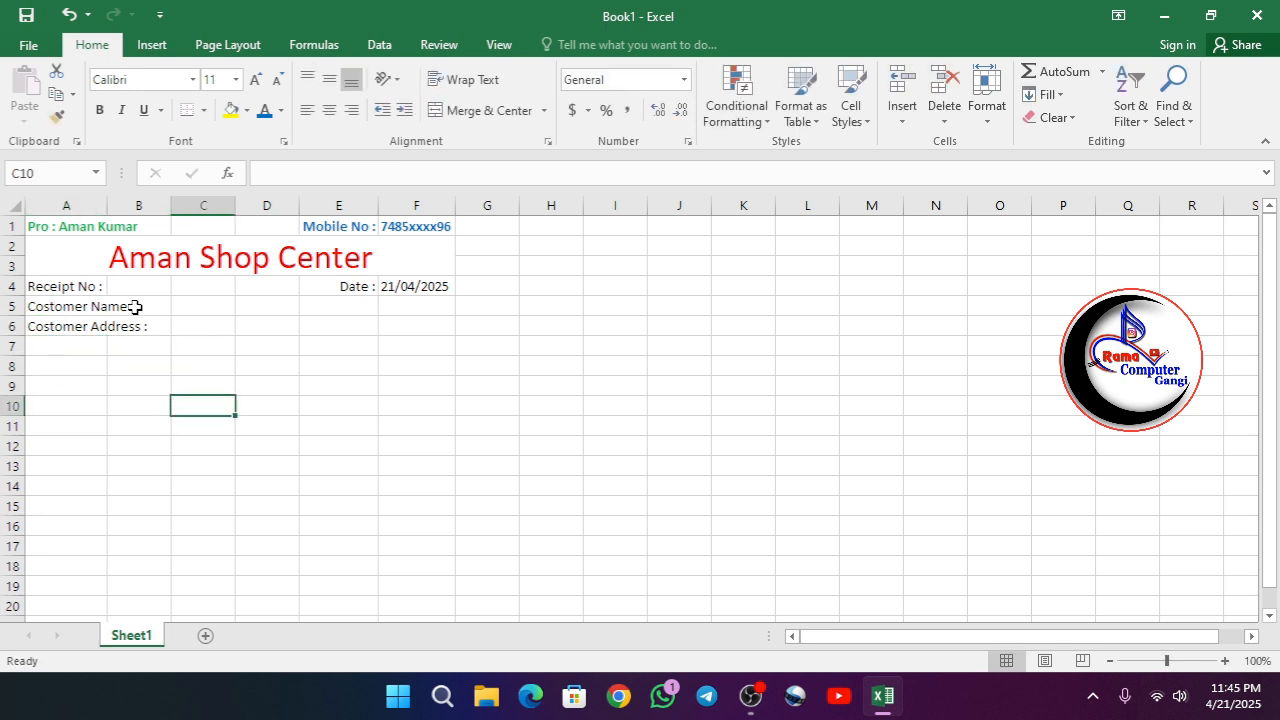
- Merge and center cells B4:C4 as the blank space for the receipt number
mouse_move(138, 287)
mouse_down()
mouse_move(189, 286)
mouse_move(178, 286)
mouse_up()
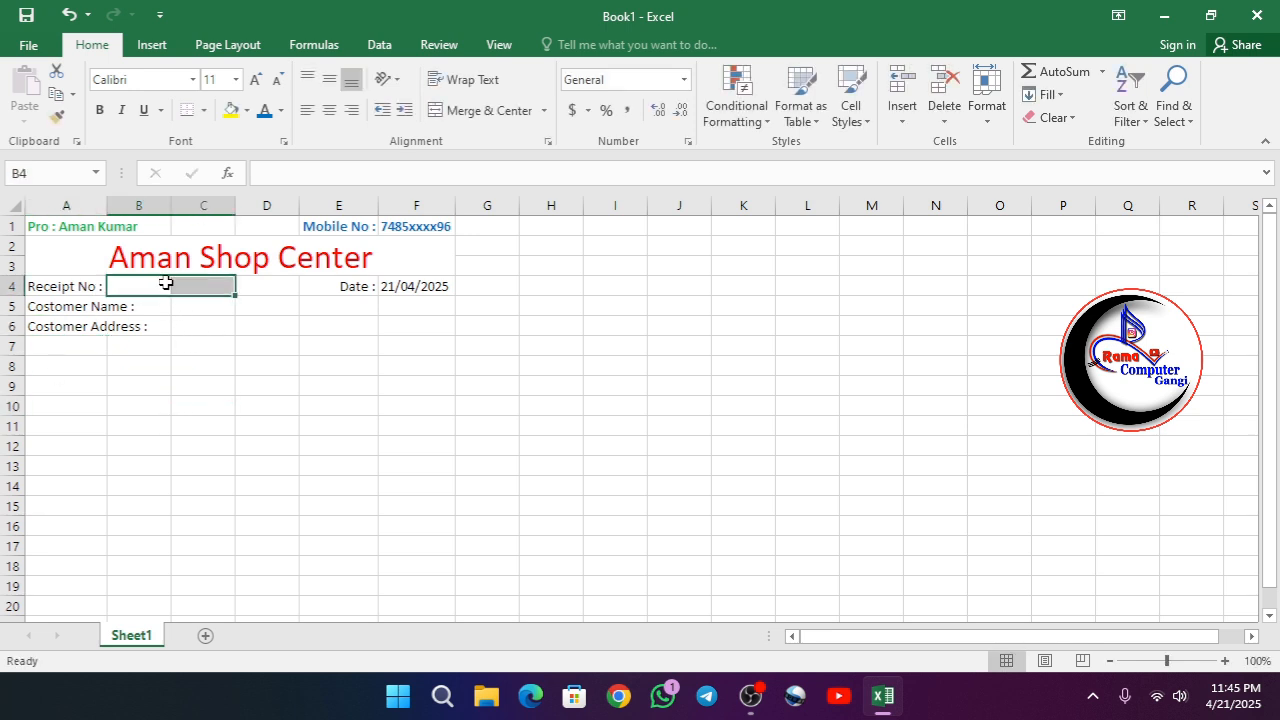
click(470, 110)
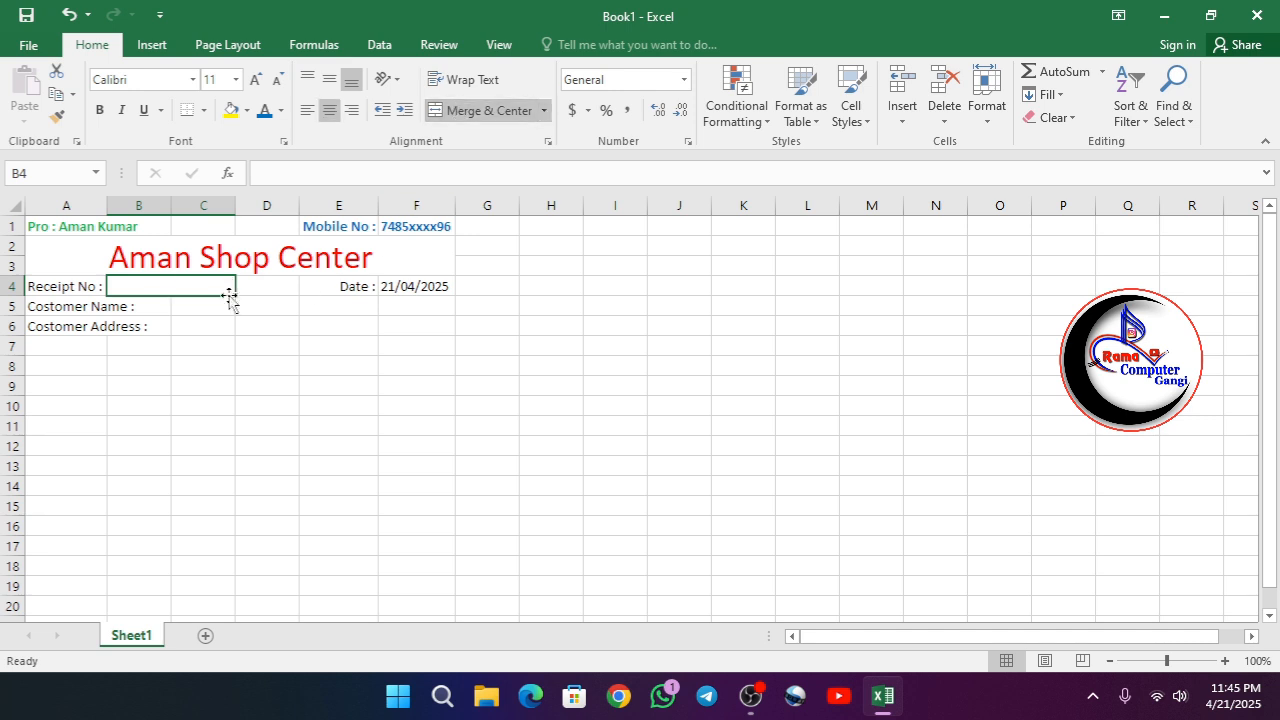
click(328, 290)
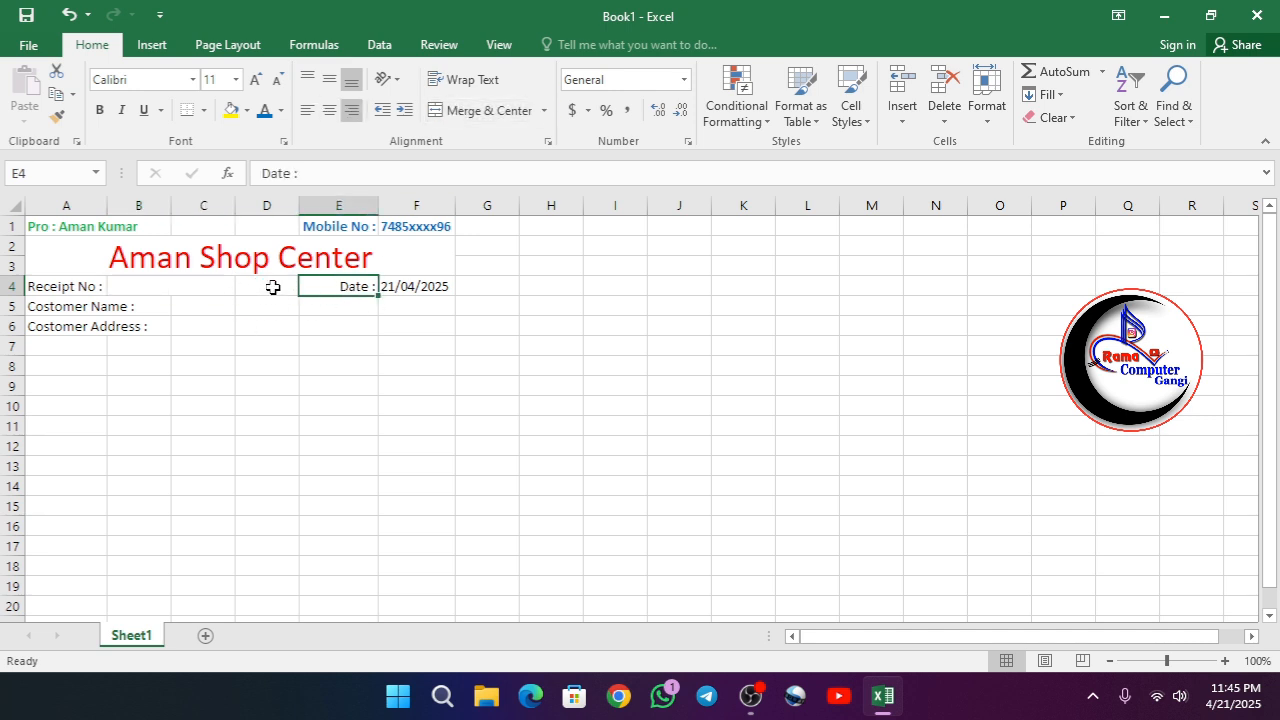
drag(272, 286, 313, 298)
click(312, 323)
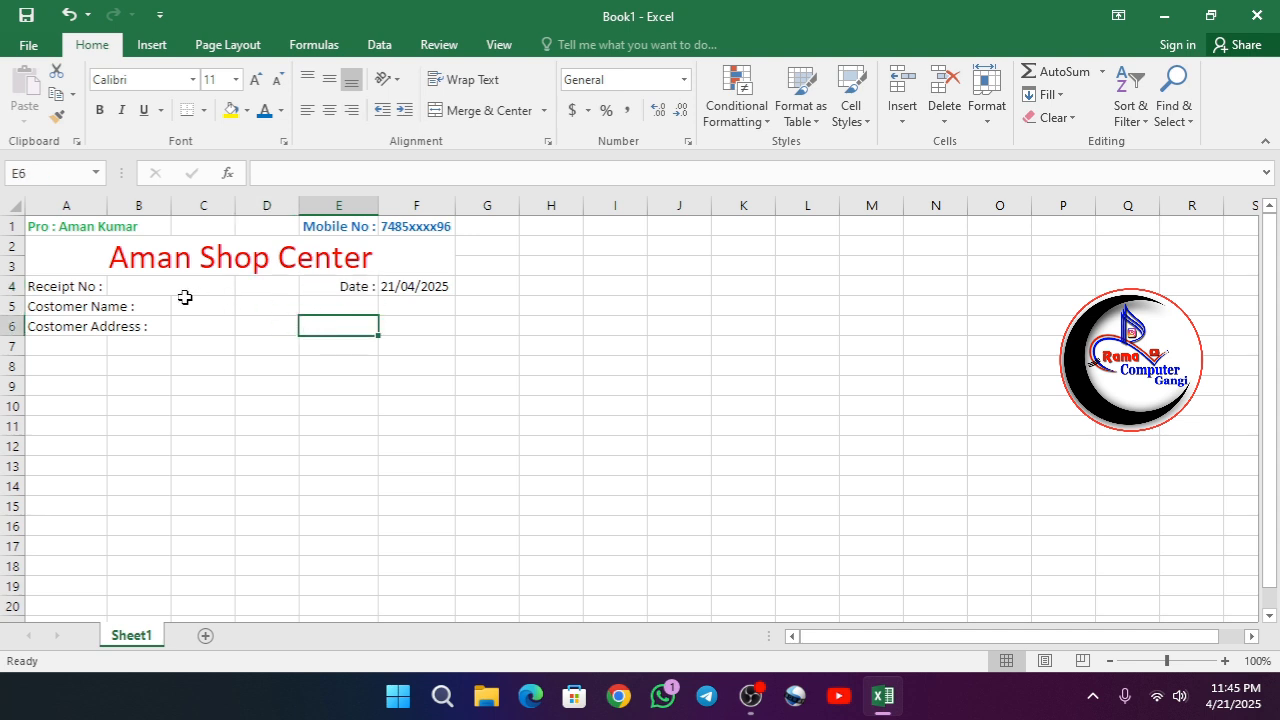
- Merge and center cells C5:F5 as the blank space for the customer name
drag(265, 311, 368, 312)
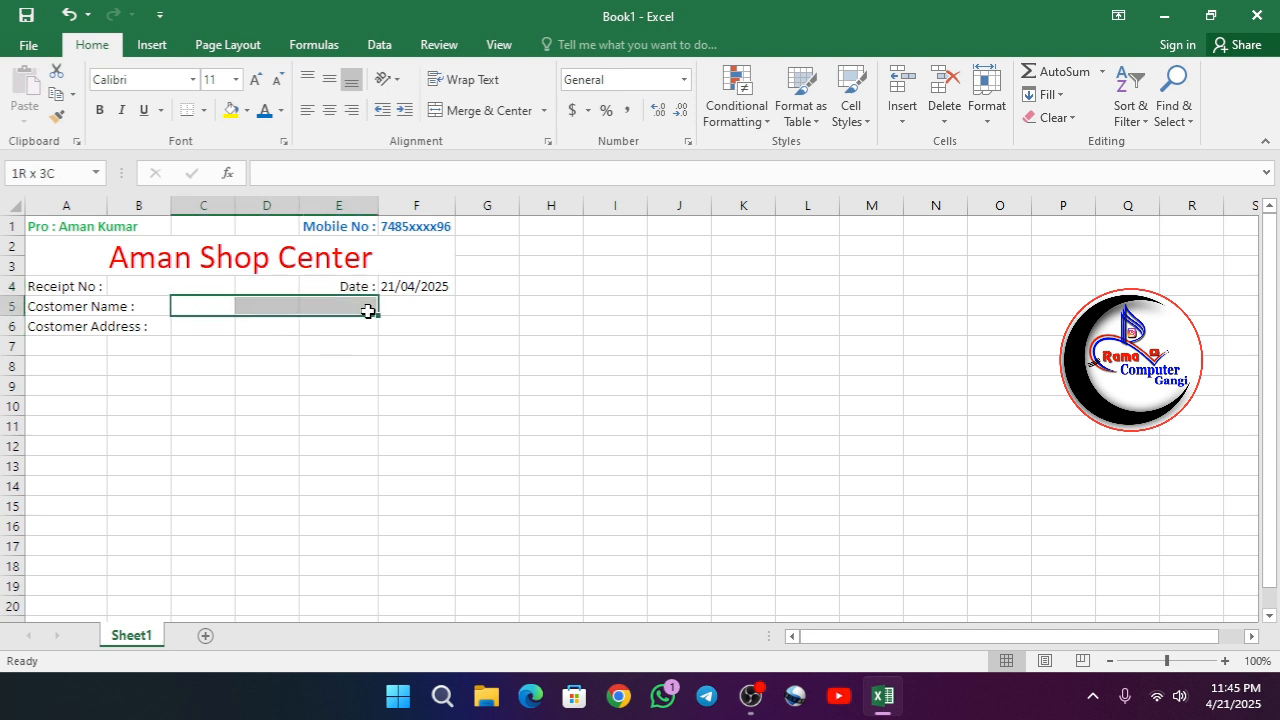
drag(368, 312, 394, 306)
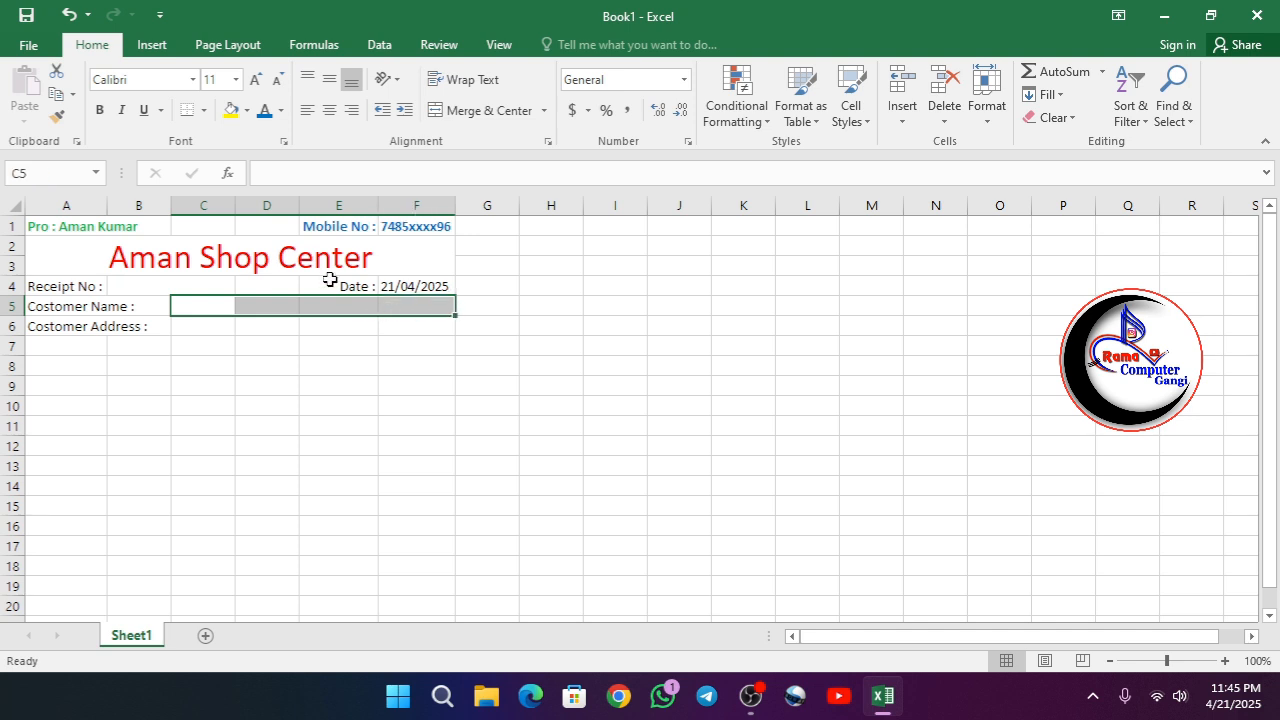
click(476, 112)
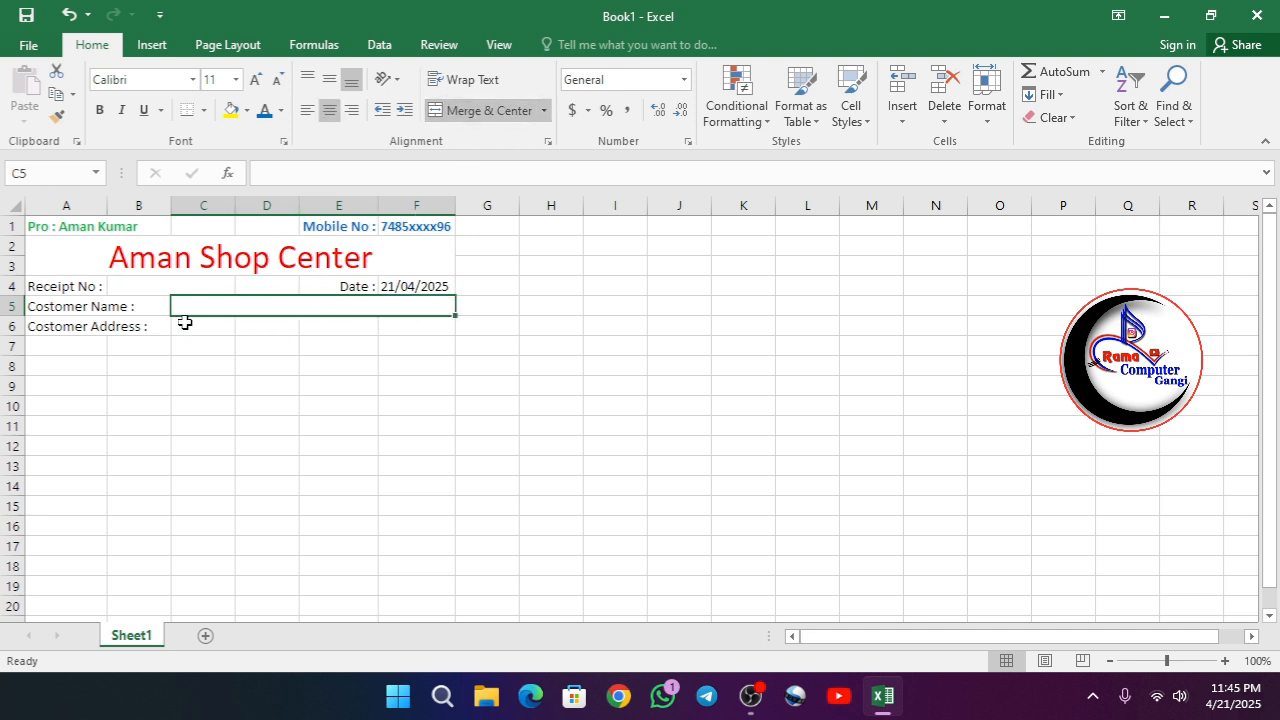
click(186, 327)
drag(148, 306, 218, 305)
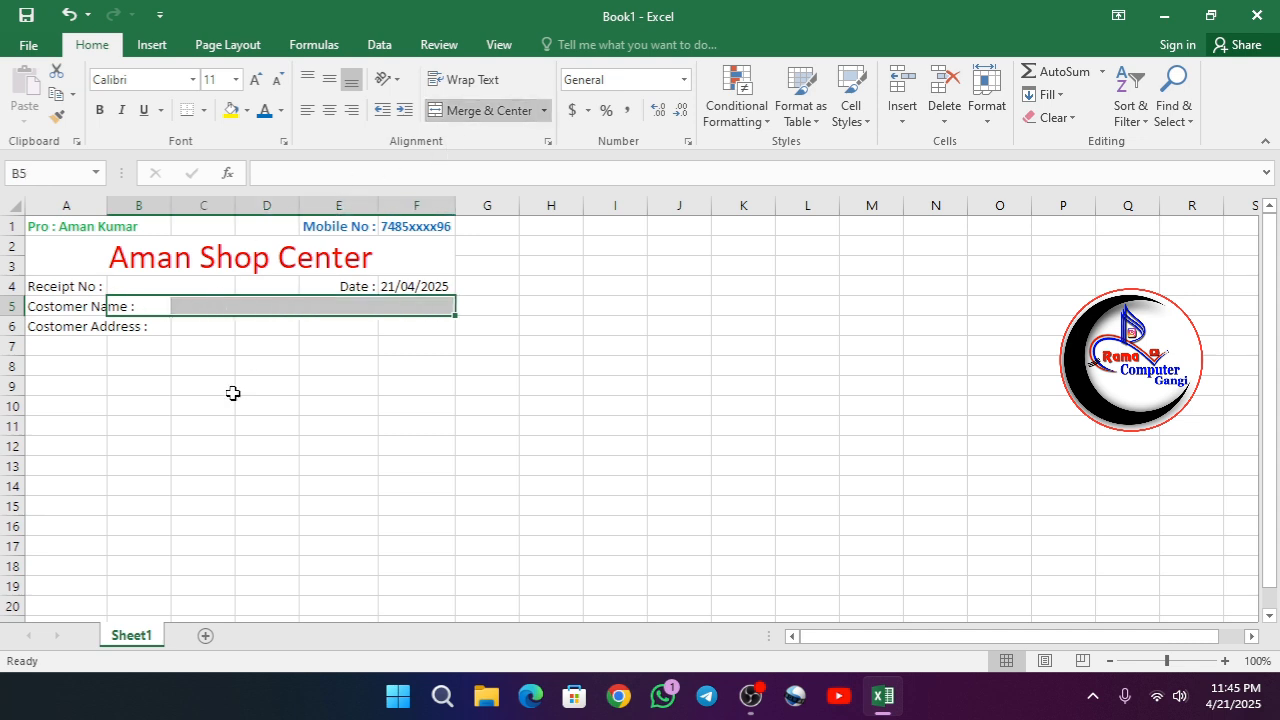
- Merge and center cells C6:F6 as the blank space for the customer address
click(230, 329)
drag(205, 331, 410, 327)
click(486, 110)
- Merge and center the customer address label across A6:B6 and the customer name label across A5:B5
drag(50, 330, 106, 331)
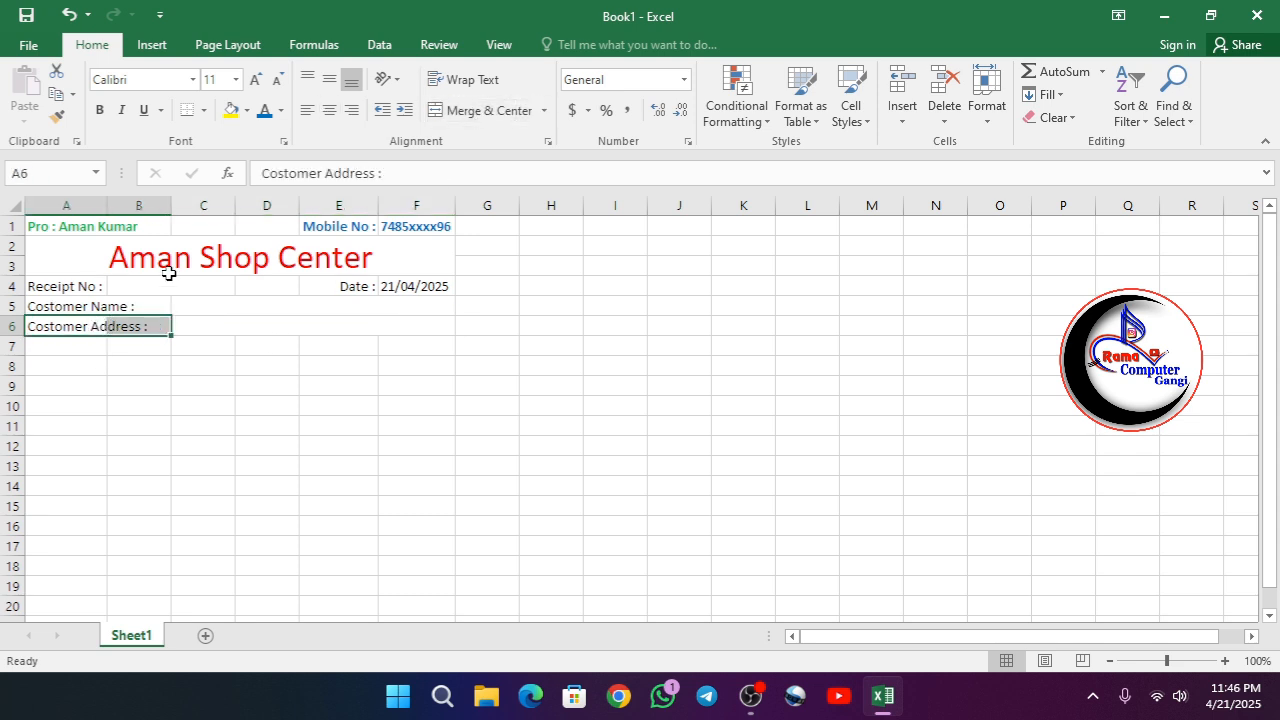
click(479, 113)
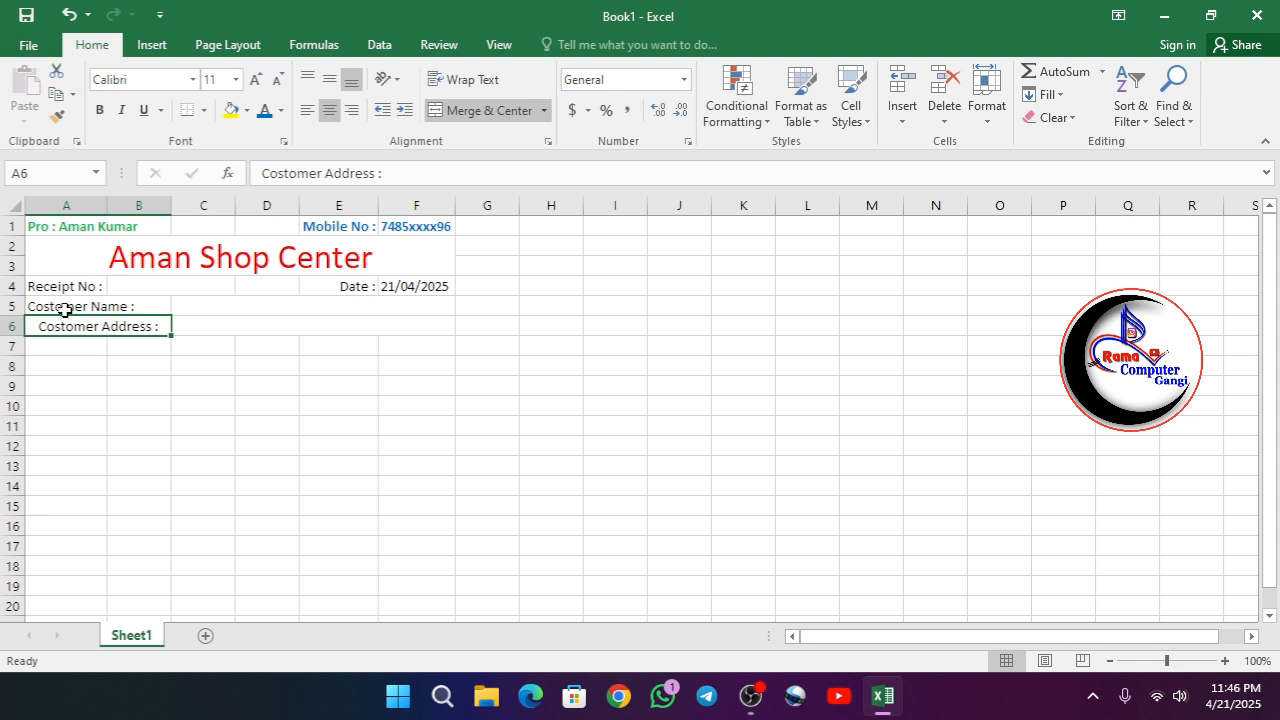
drag(82, 303, 130, 306)
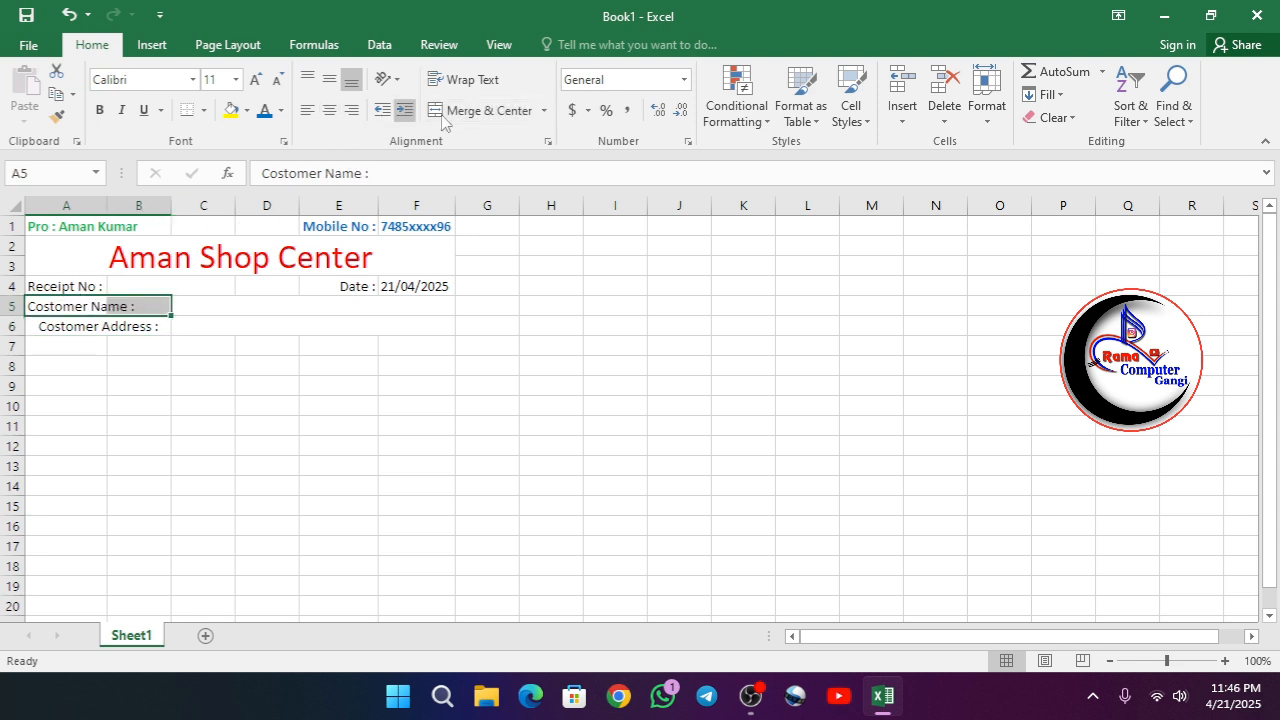
click(475, 111)
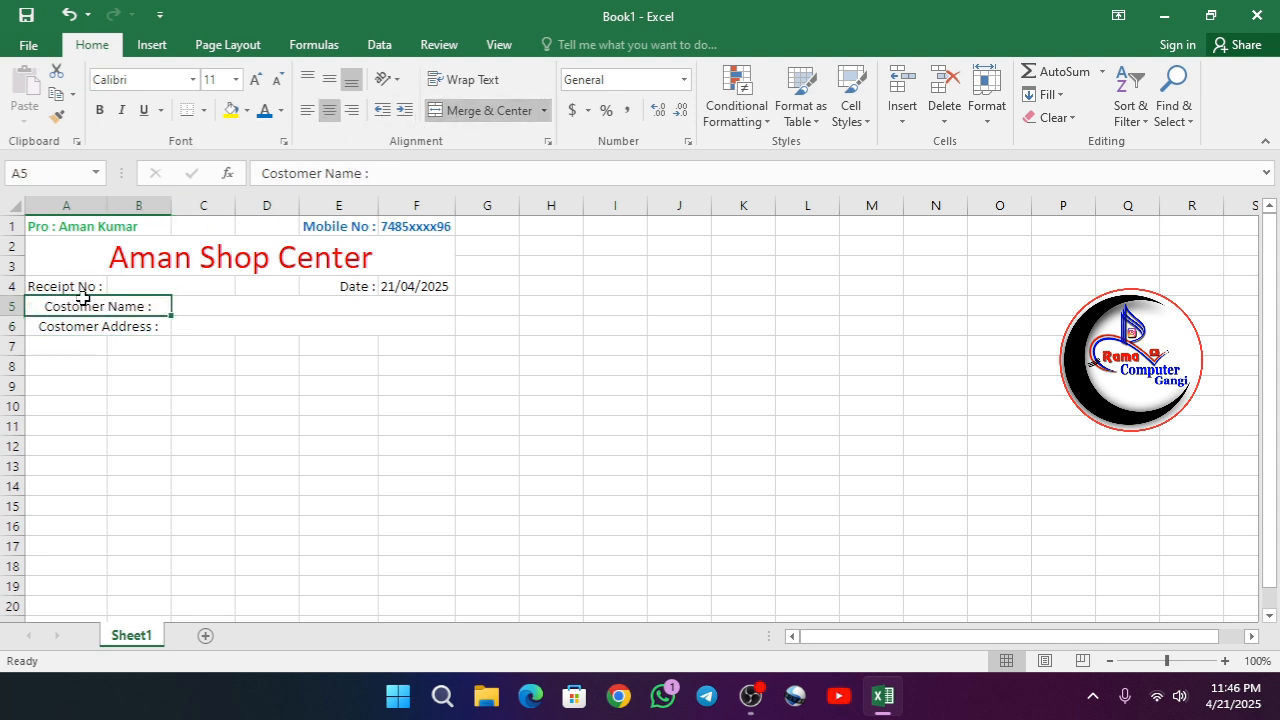
- Left-align the merged customer name and customer address labels in rows 5 and 6
click(284, 111)
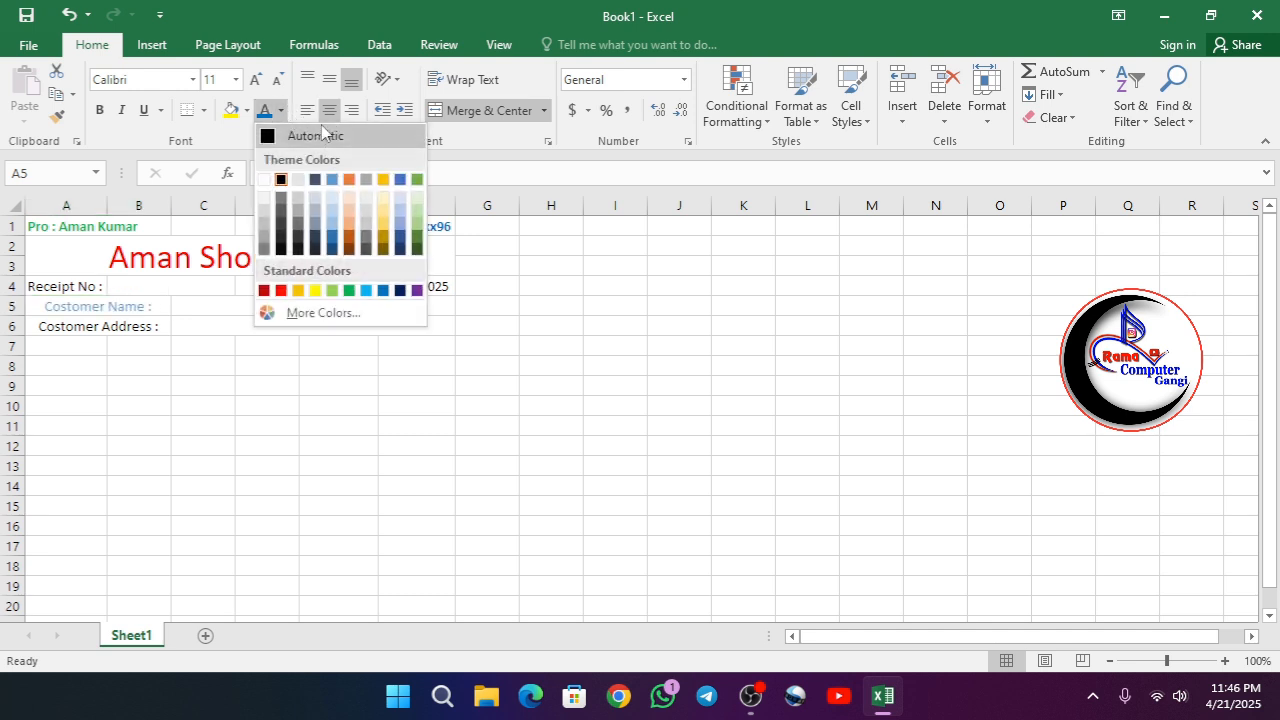
click(306, 114)
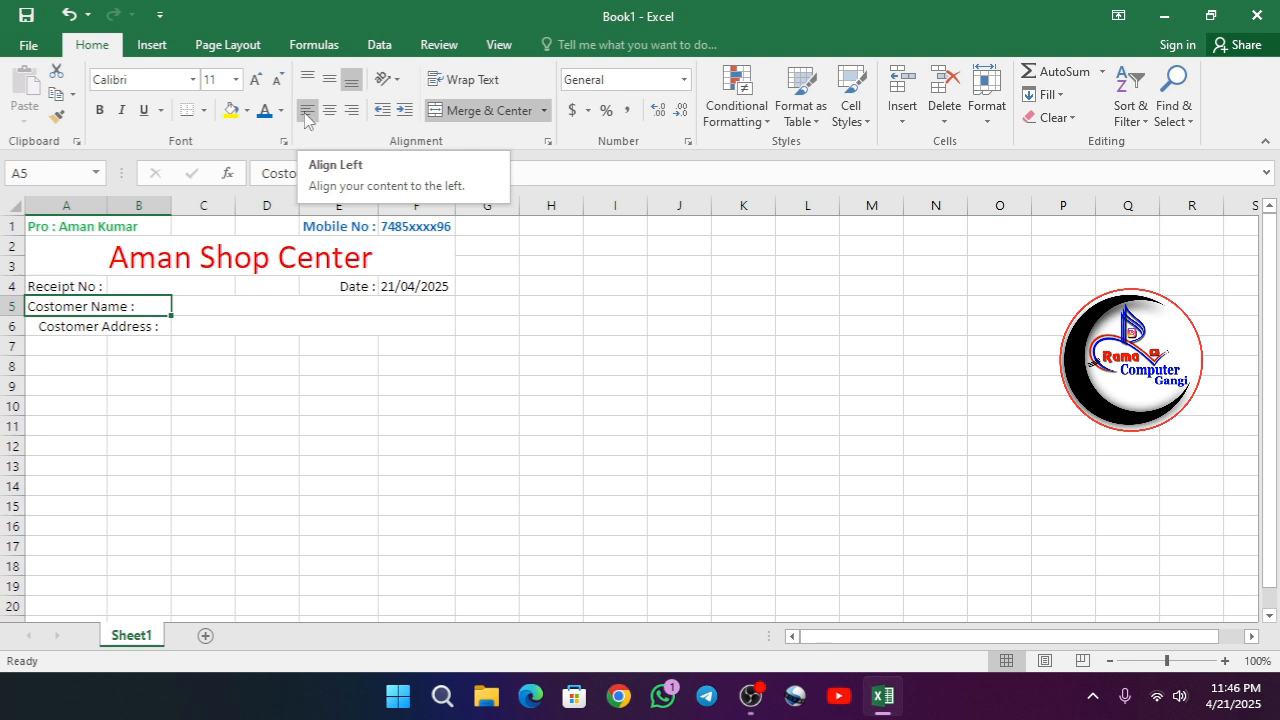
click(95, 326)
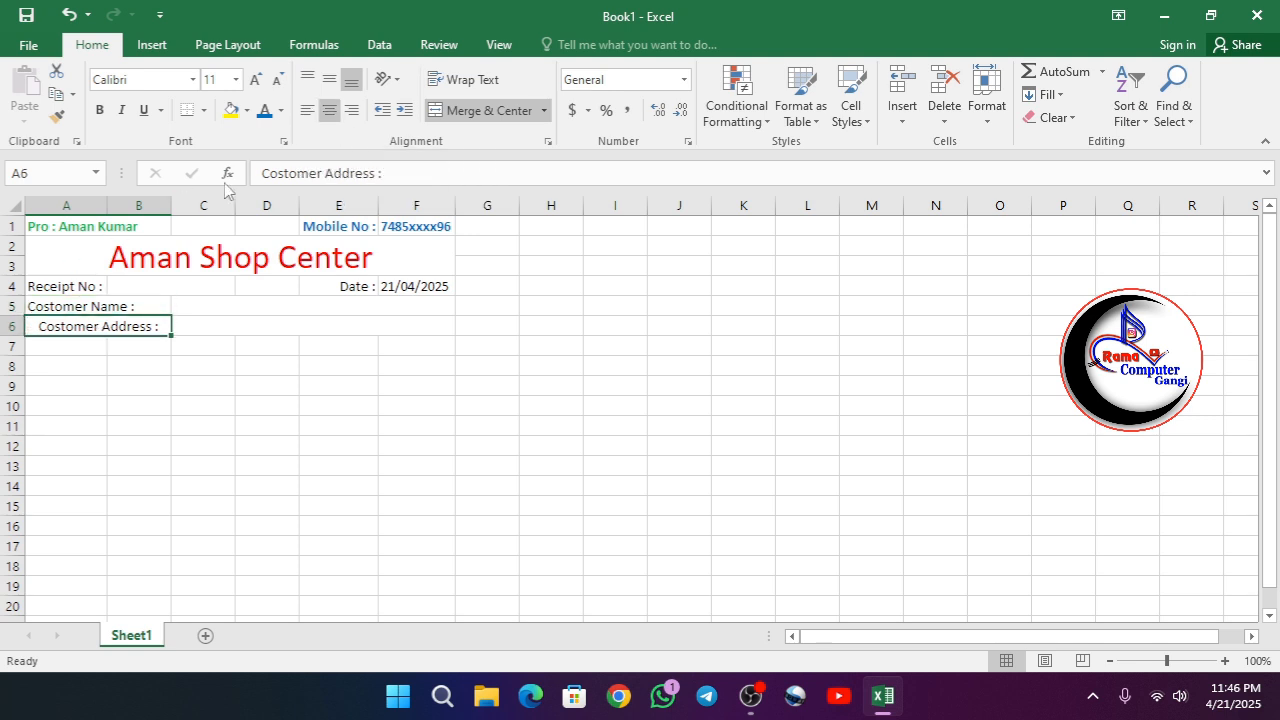
click(306, 110)
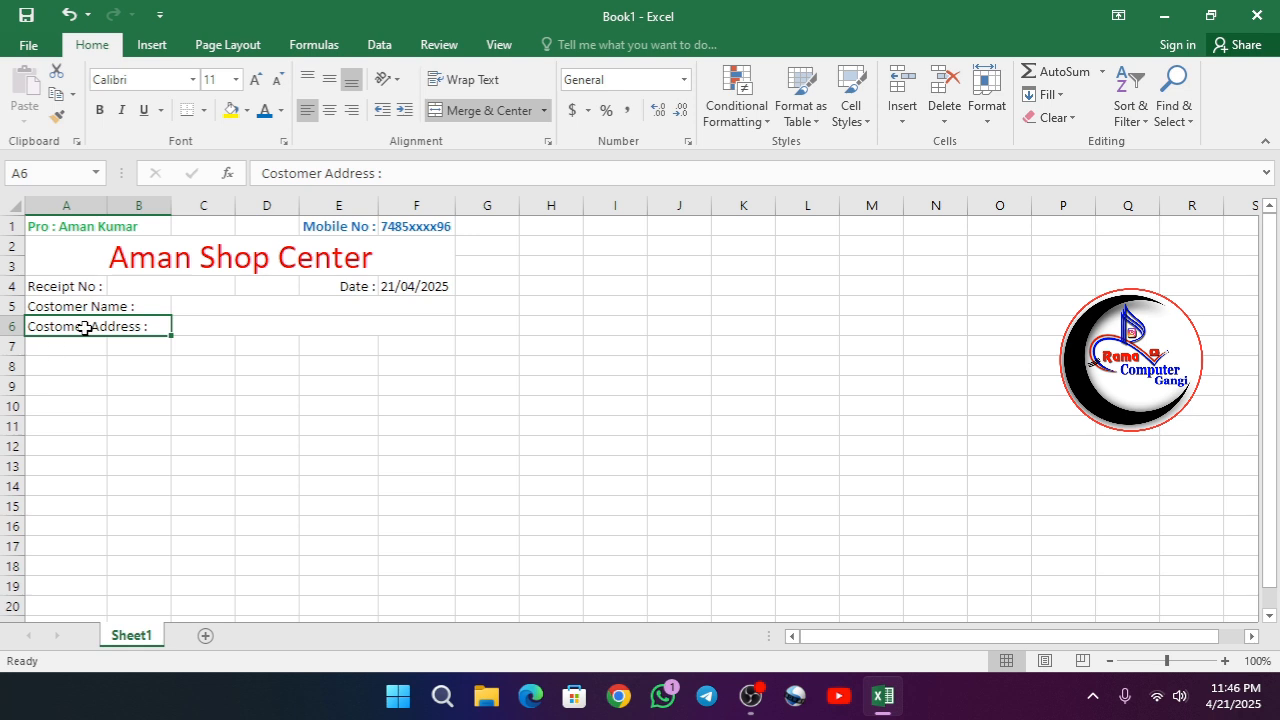
- Remove the word "Costomer" from the labels in A5 and A6 so they read "Name :" and "Address :"
click(64, 303)
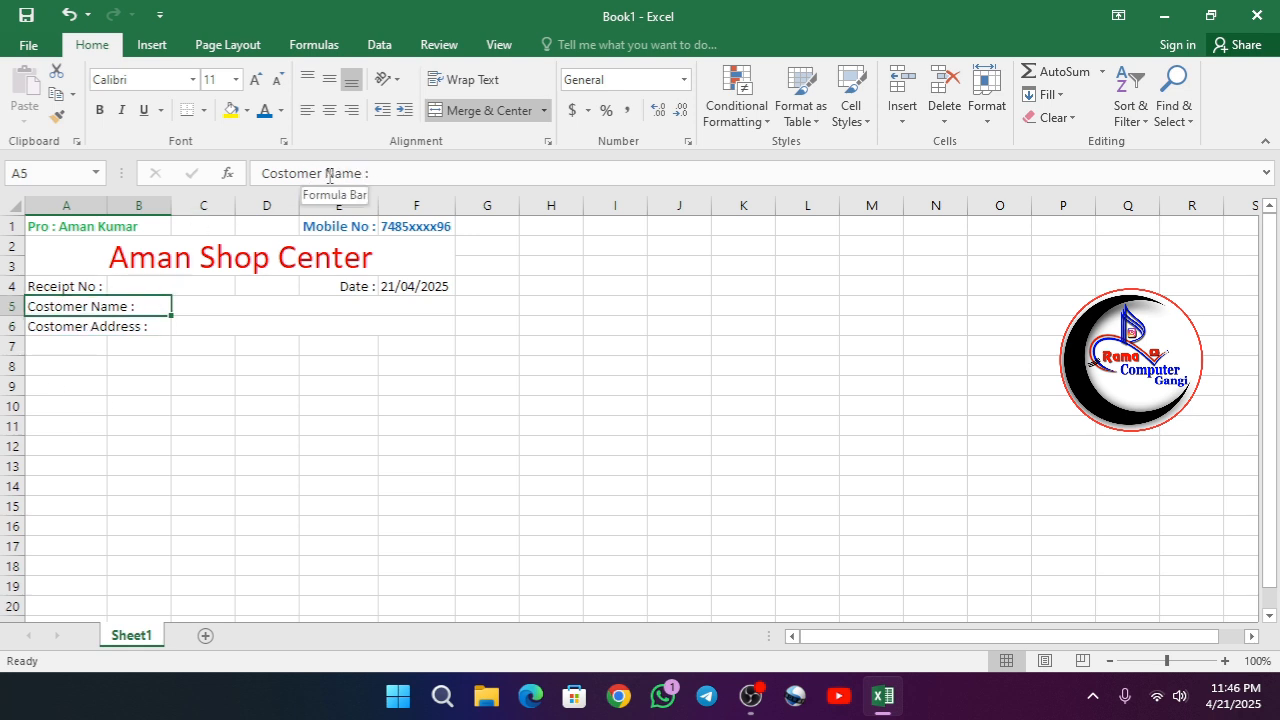
drag(328, 176, 252, 173)
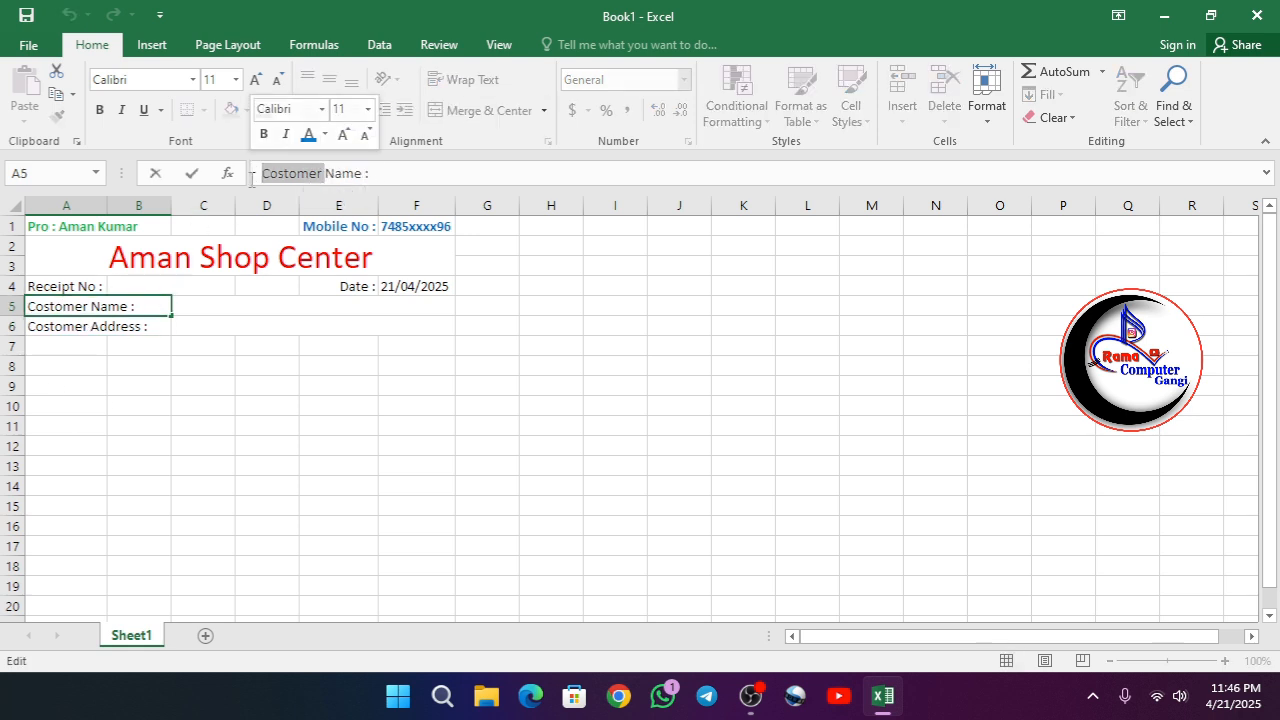
key(BackSpace)
click(103, 325)
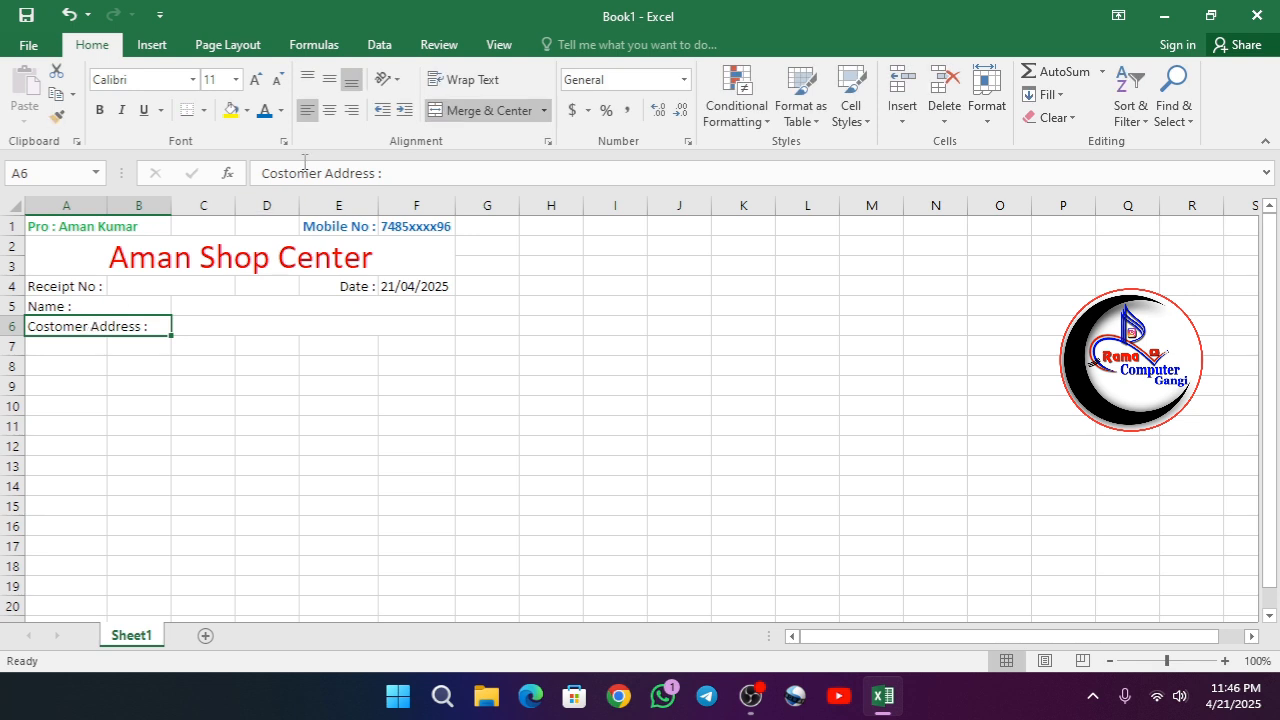
drag(325, 174, 262, 173)
key(BackSpace)
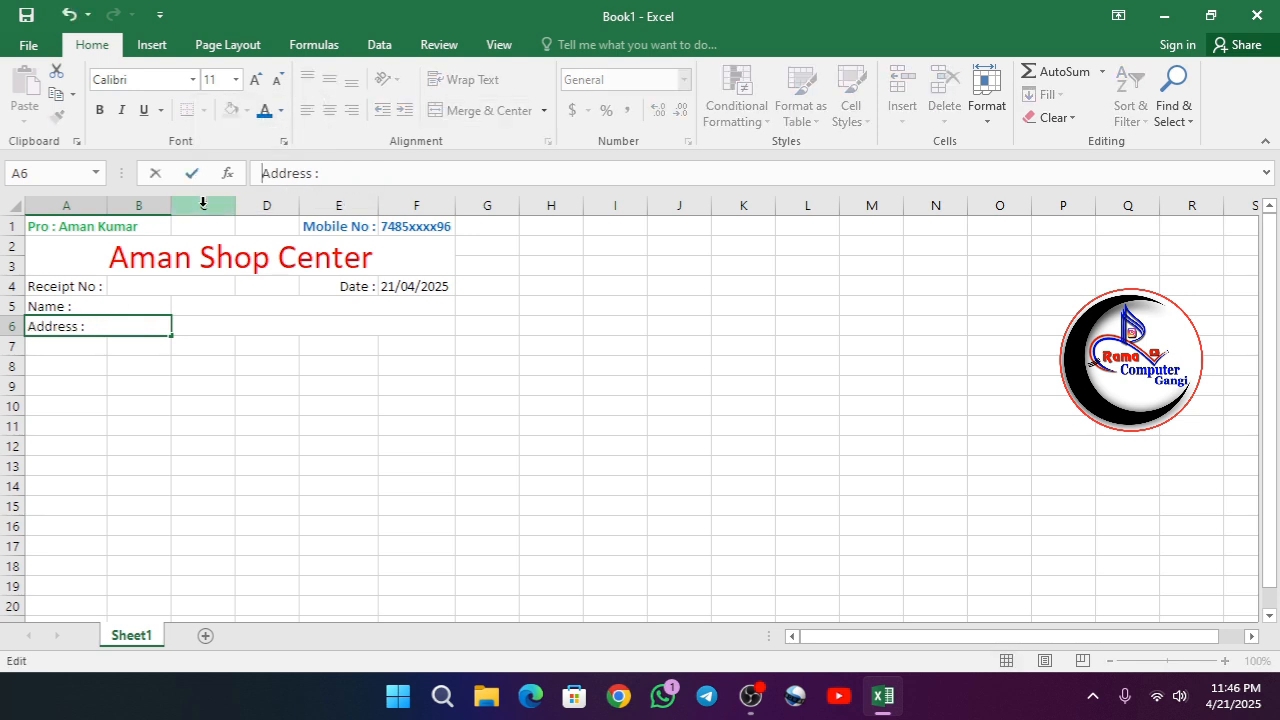
click(172, 340)
- Unmerge the address label from B6, and merge and center B6:F6 as the blank space for the address
click(77, 328)
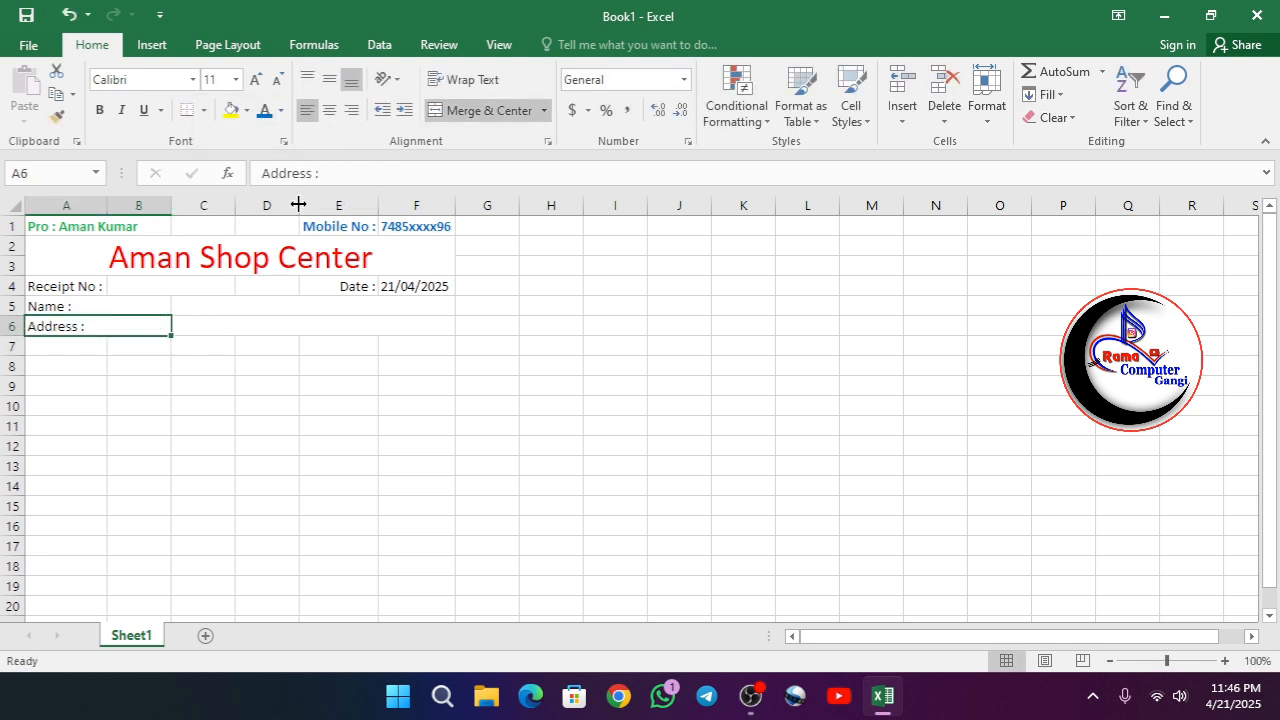
drag(145, 326, 420, 326)
click(468, 110)
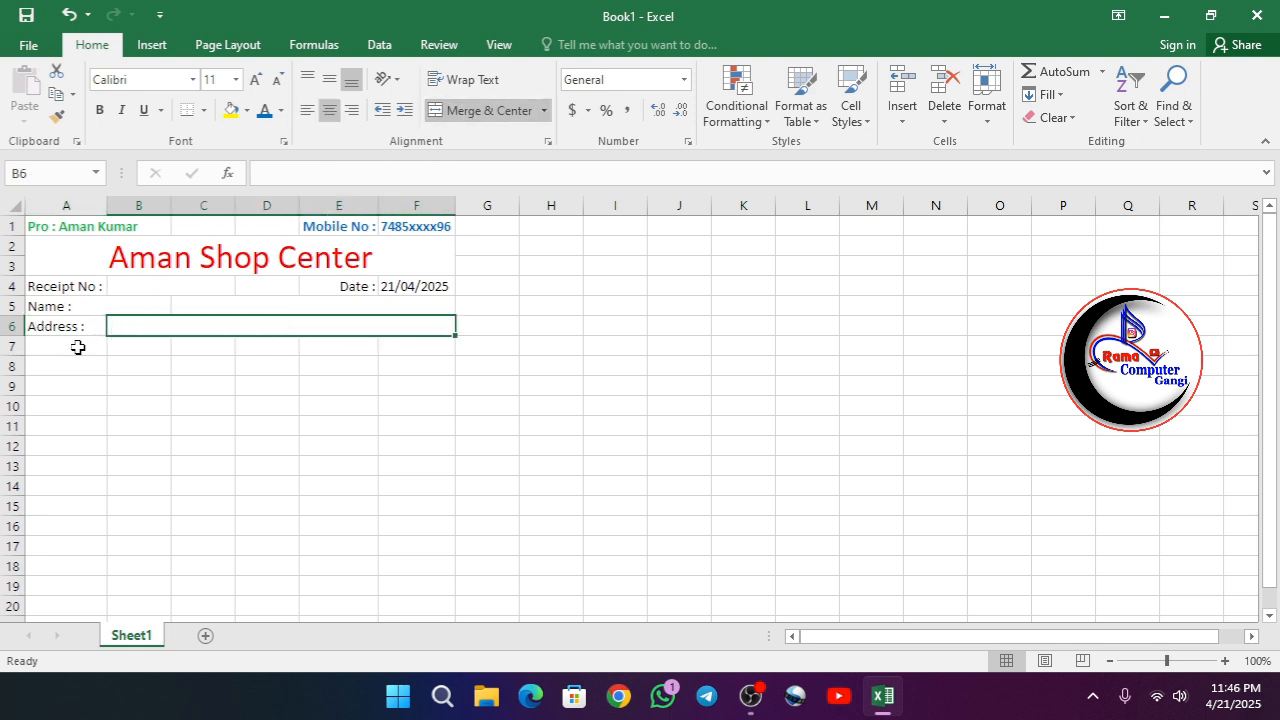
- Unmerge the name label from B5, and merge and center B5:F5 as the blank space for the name
click(45, 306)
click(469, 115)
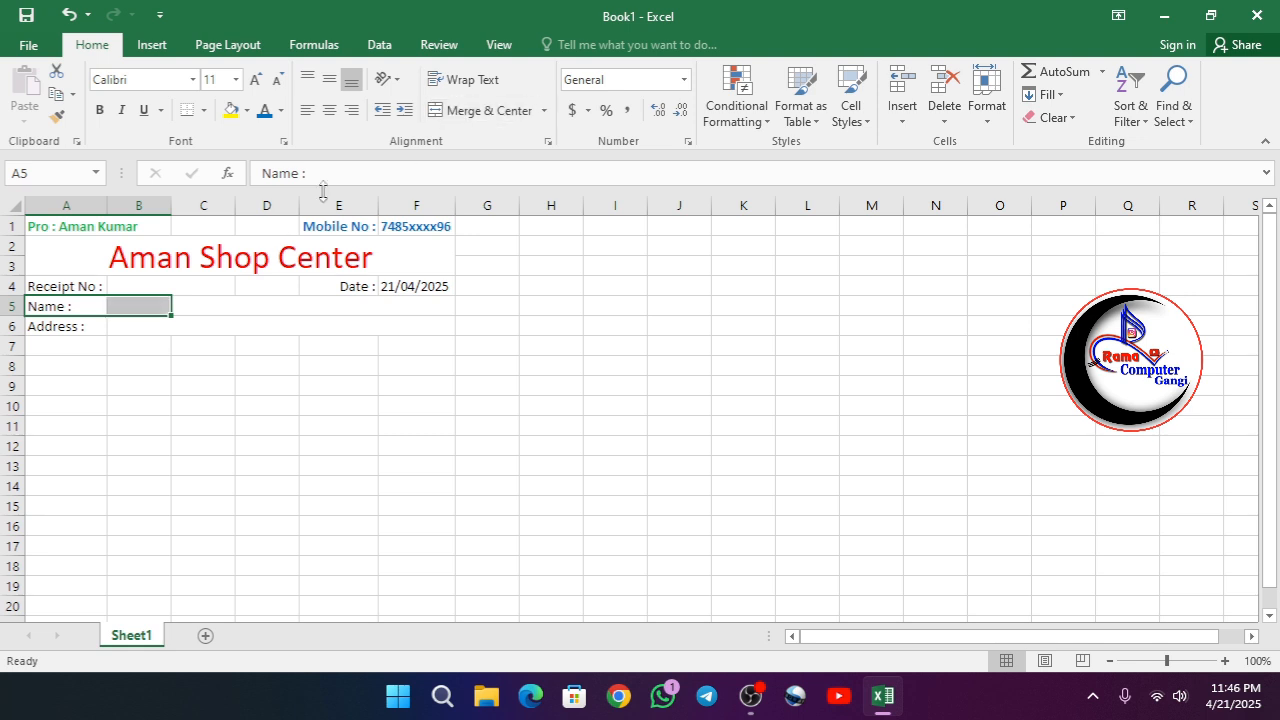
drag(130, 304, 430, 306)
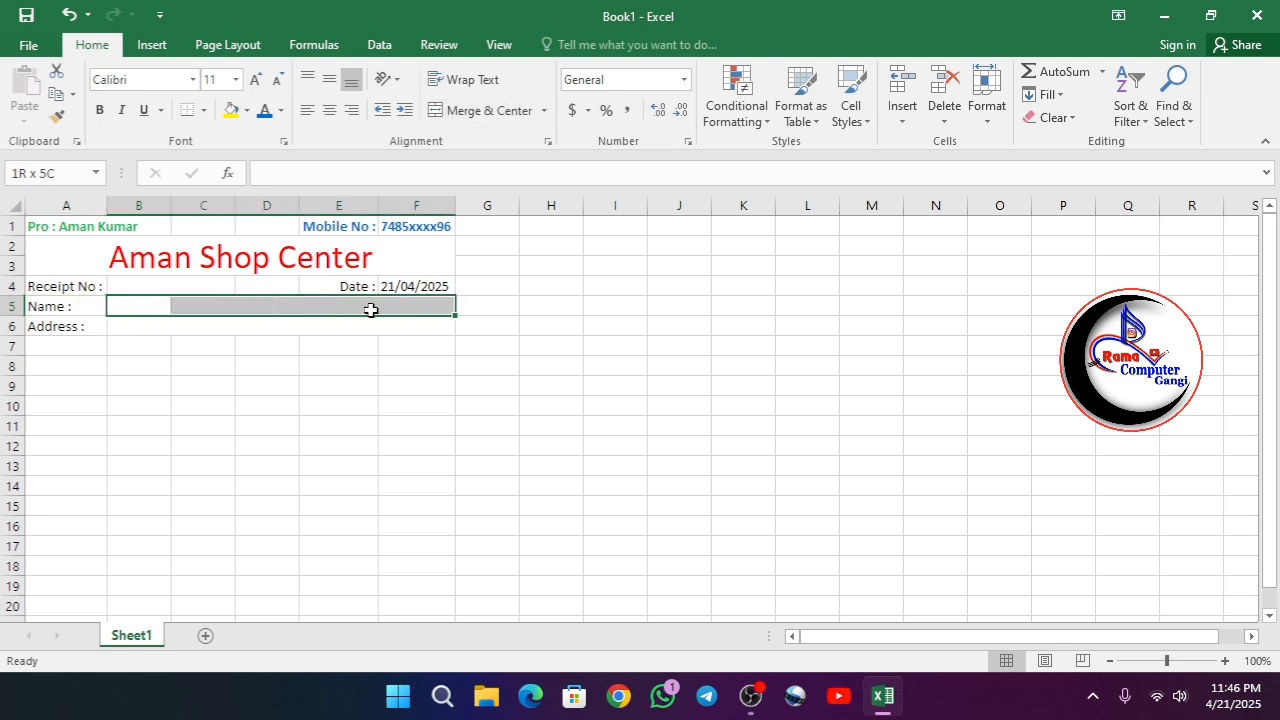
click(468, 110)
- Enter the item table headings "Sr. No." in A7 and "Name of Item" in B7
click(43, 346)
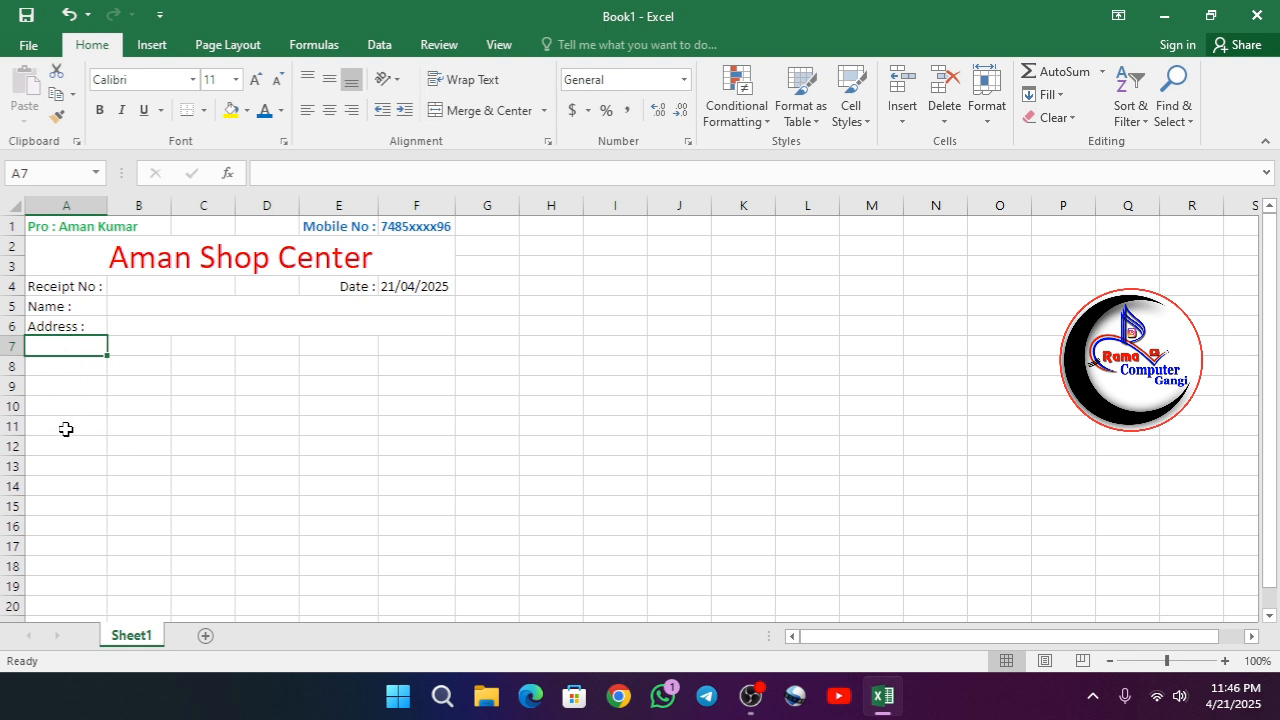
text(Sr)
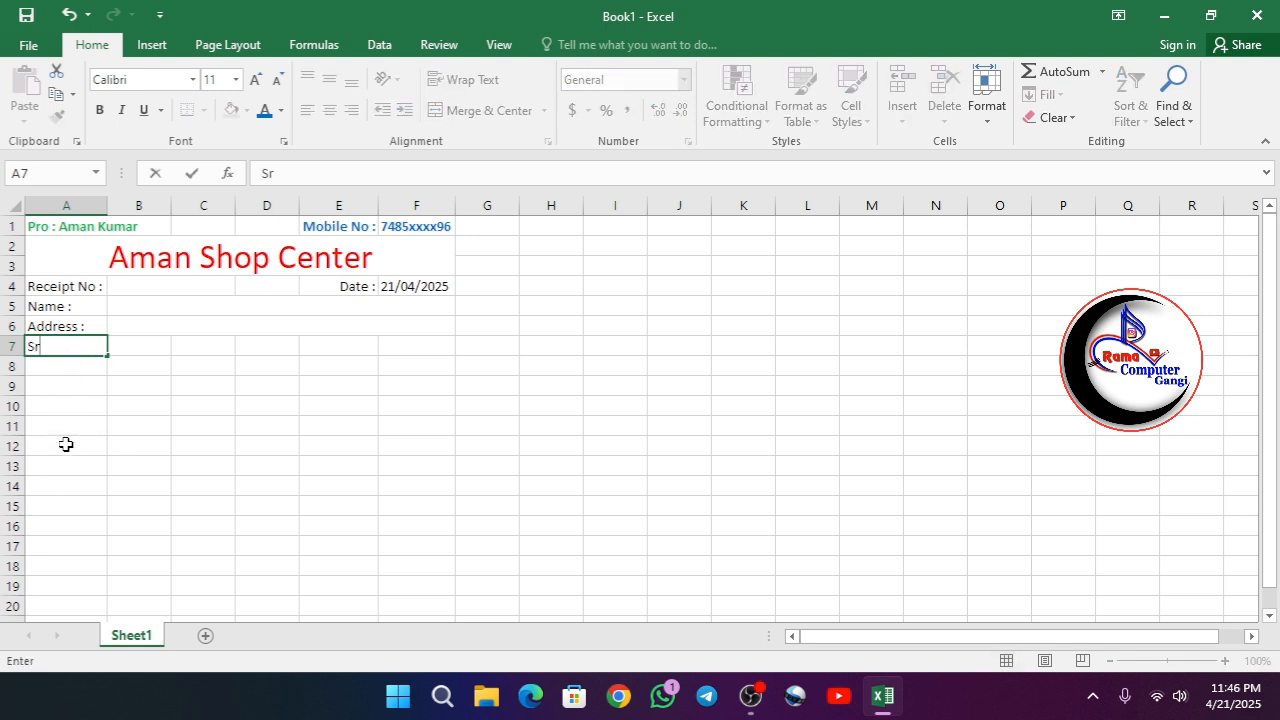
text(. No.)
key(Tab)
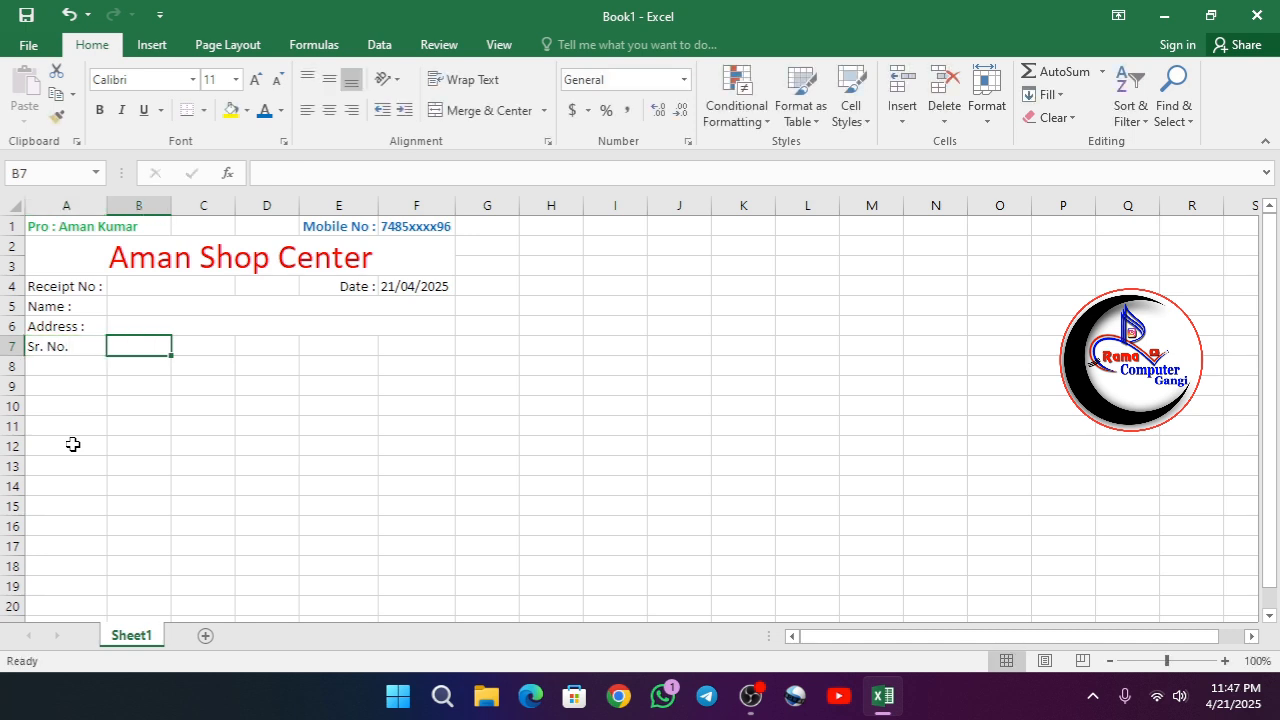
text(Name)
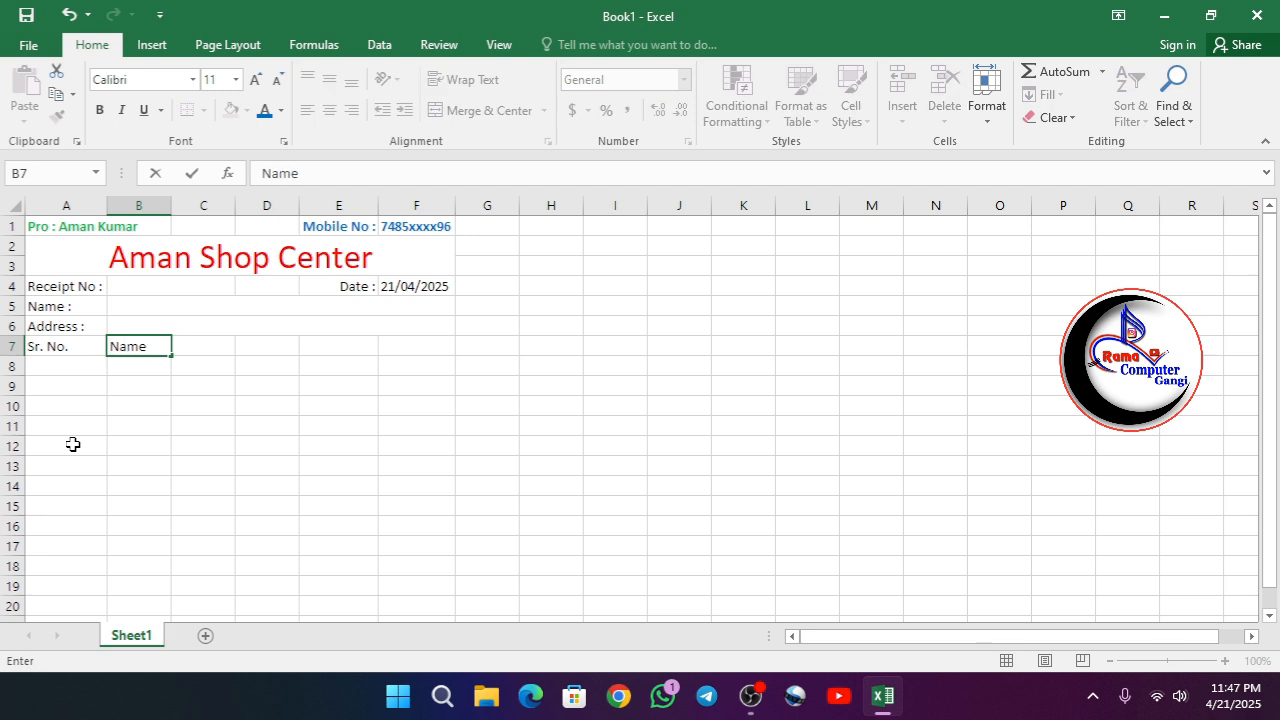
text( of Item)
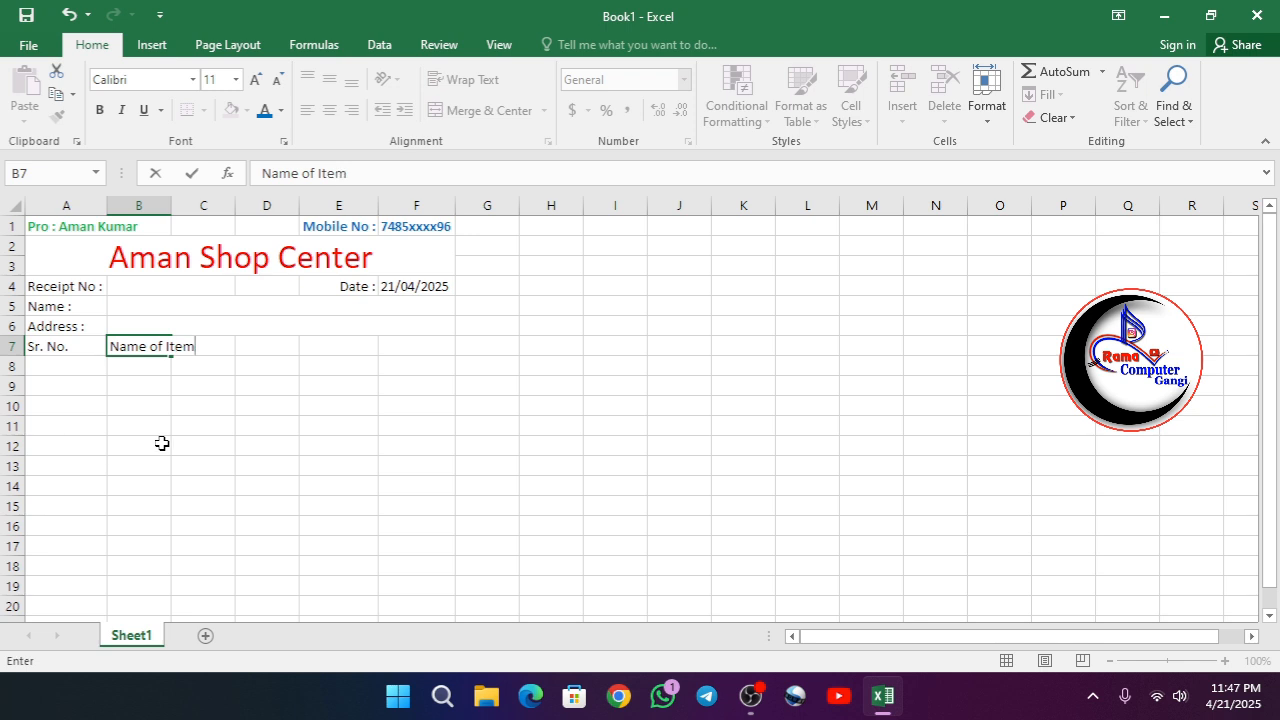
key(Tab)
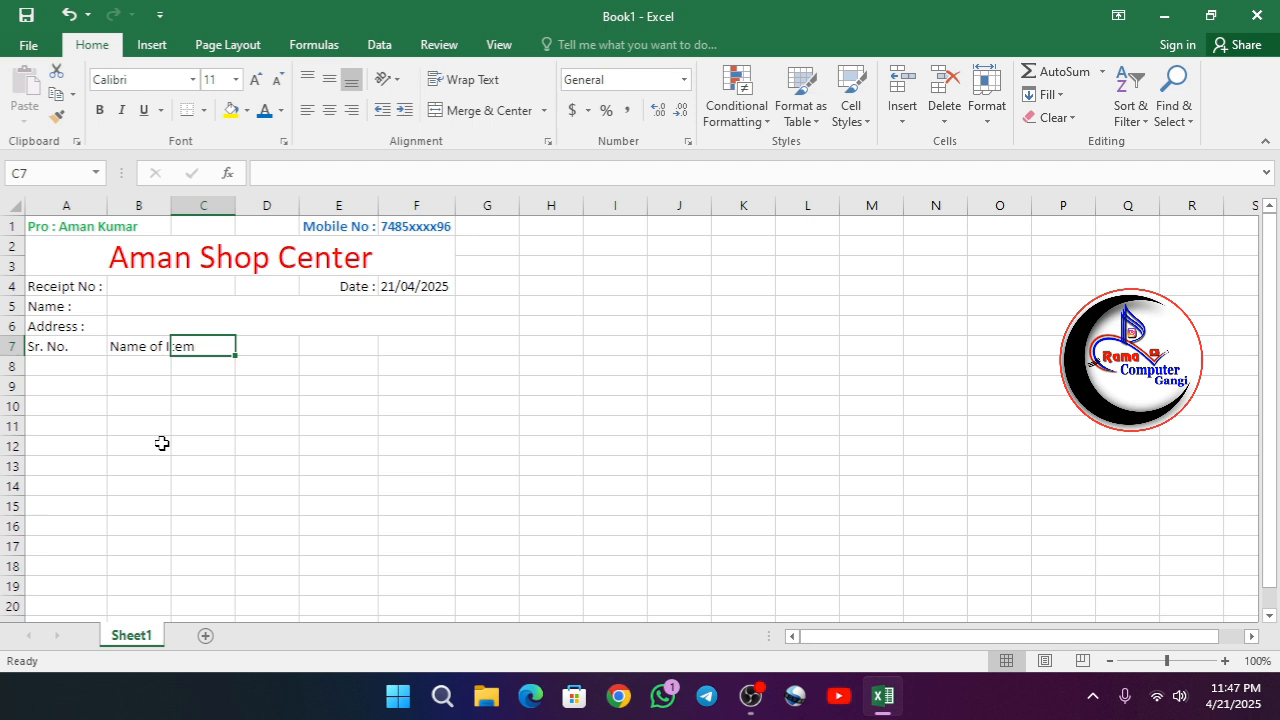
- Enter the headings "Quantity" in C7, "Rate (Rs.)" in E7 and "Amount" in F7, leaving D7 empty
text(Quan)
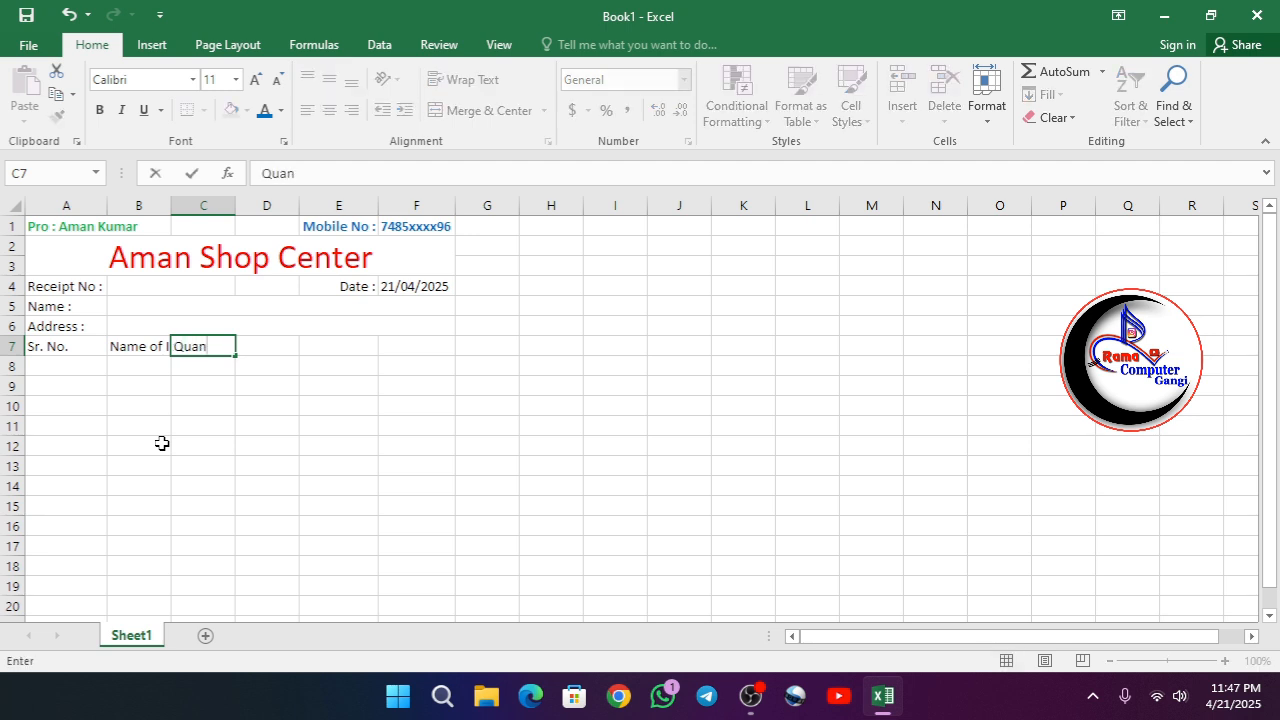
text(tity)
key(Tab)
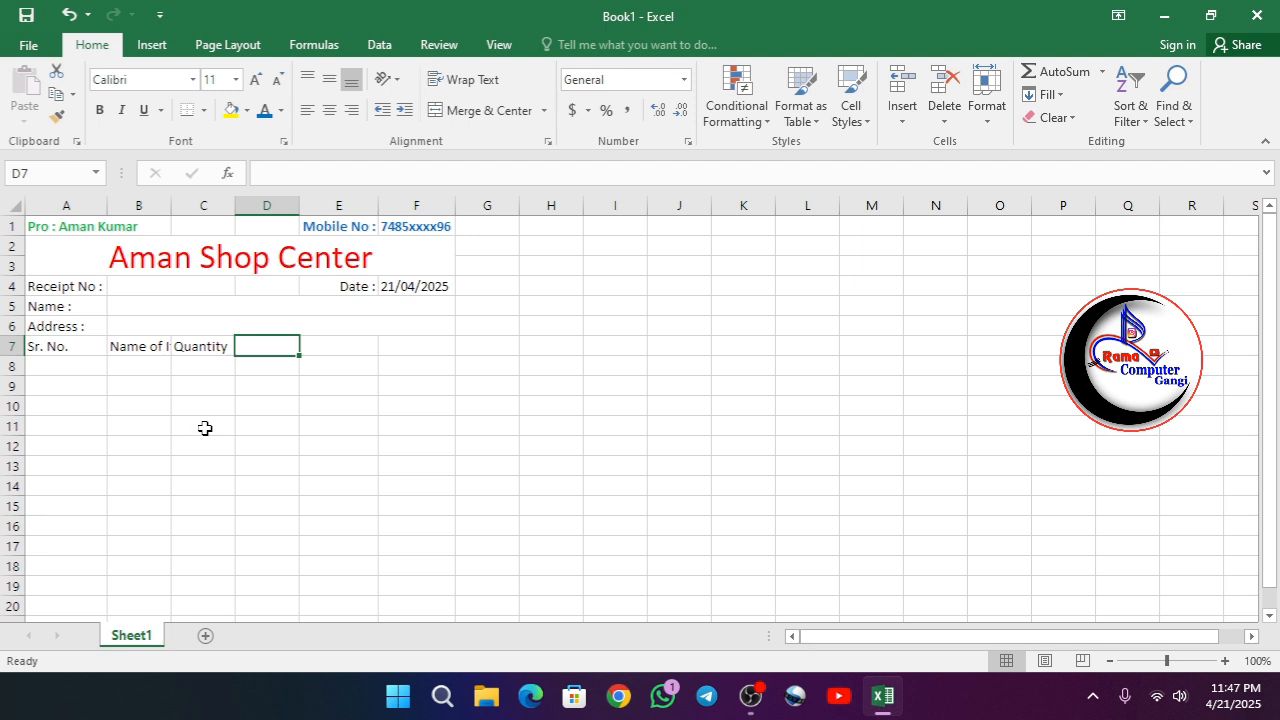
key(Tab)
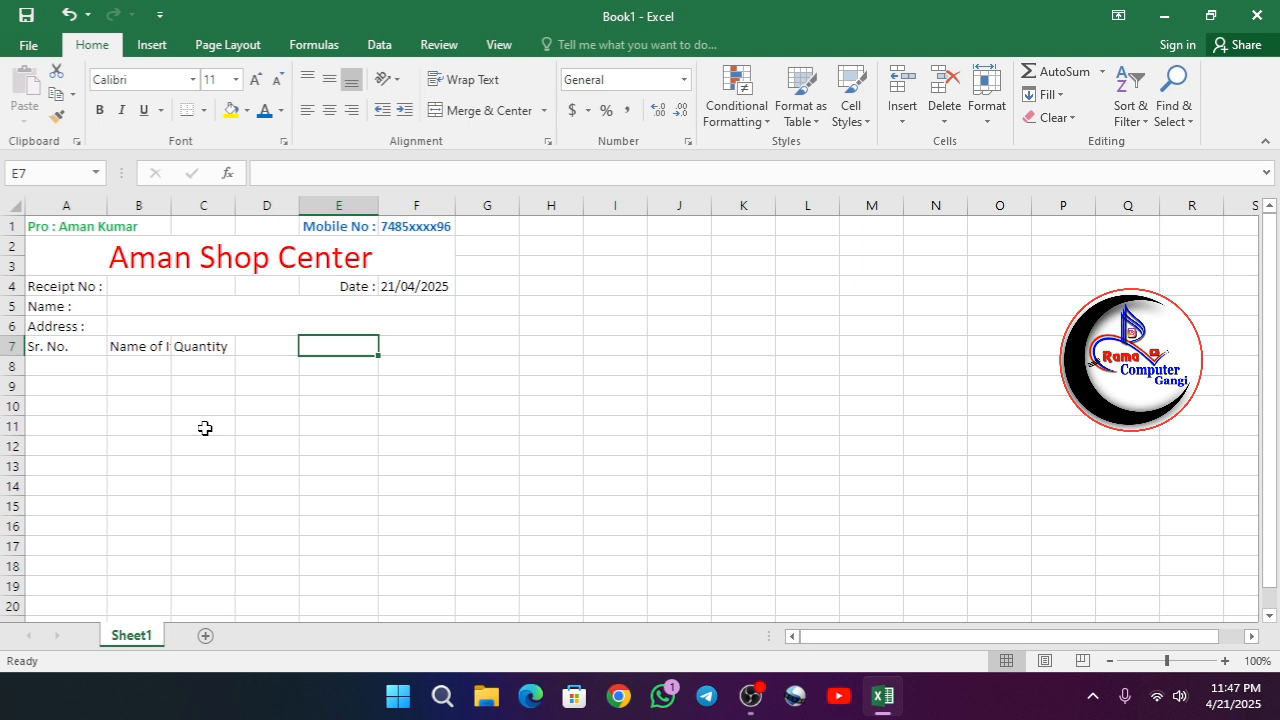
text(Rate)
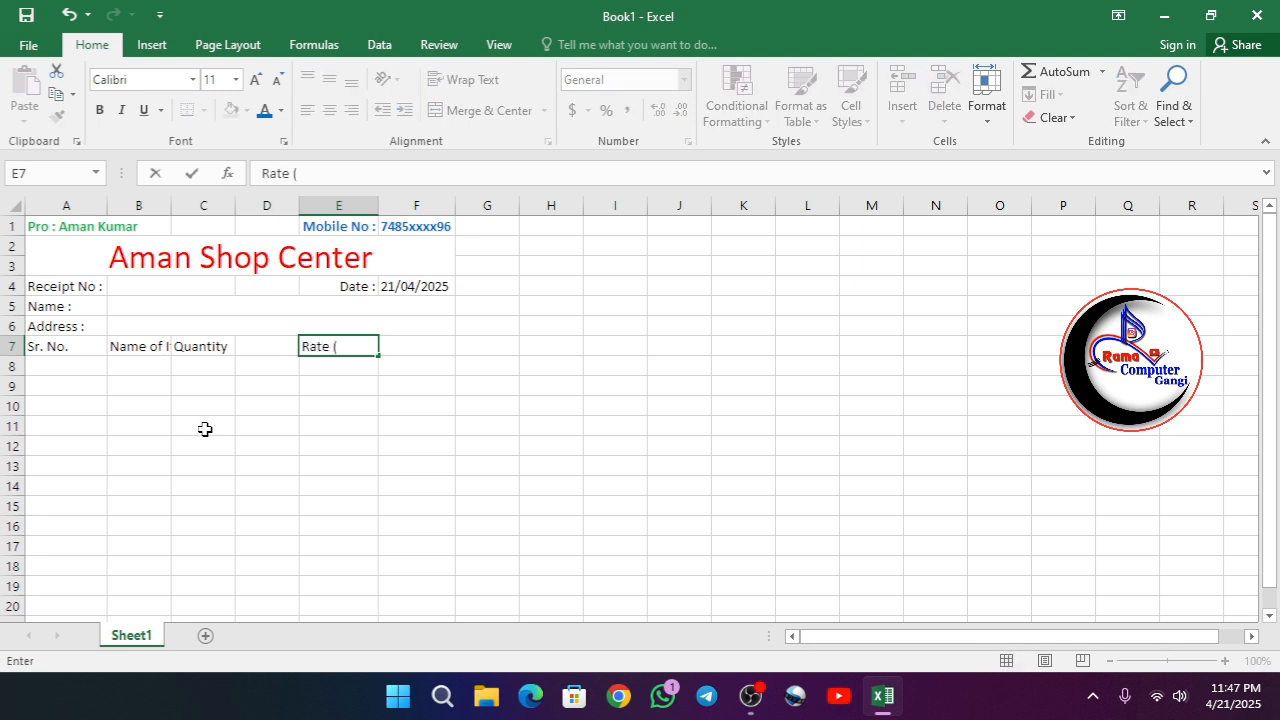
text( (Rs.))
key(Tab)
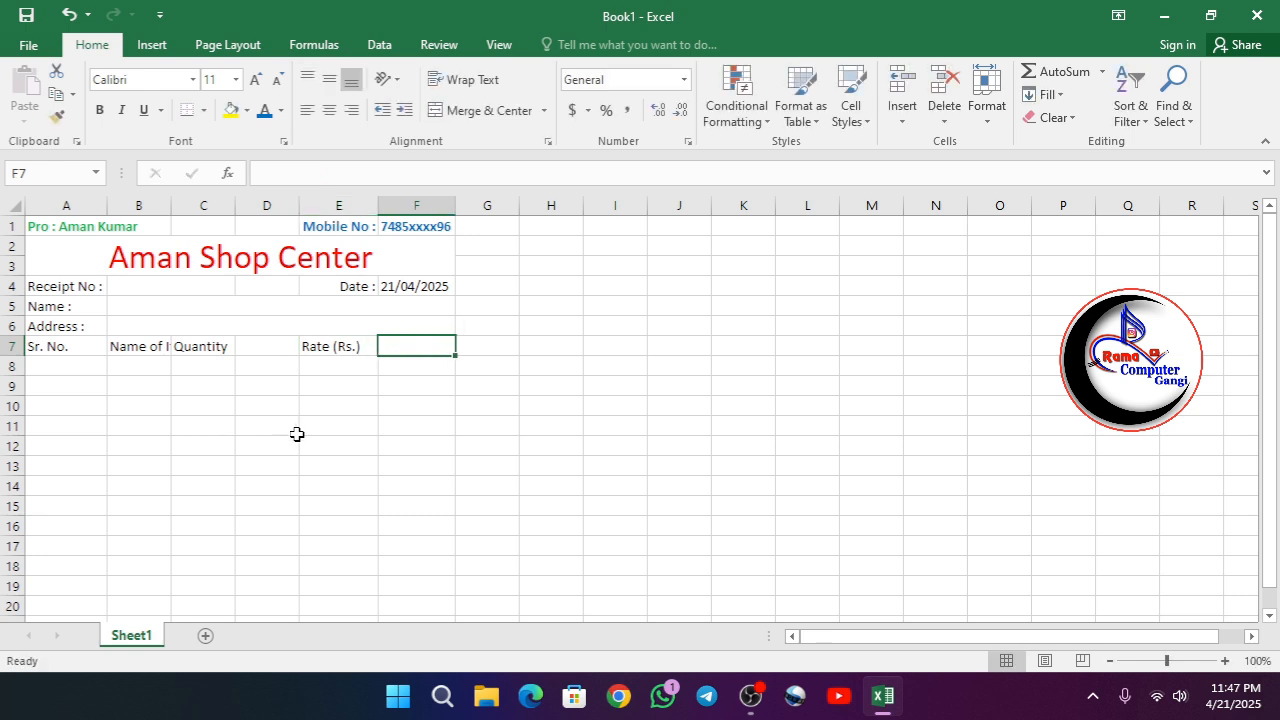
text(Amount)
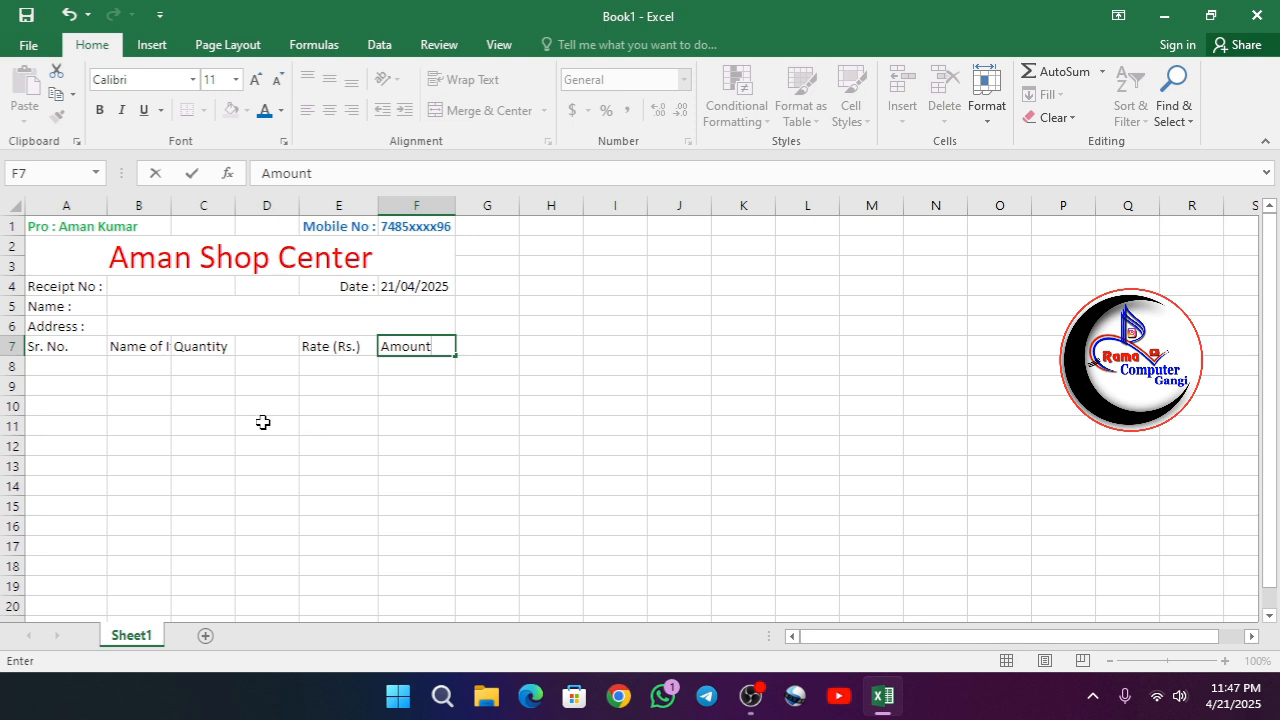
click(297, 434)
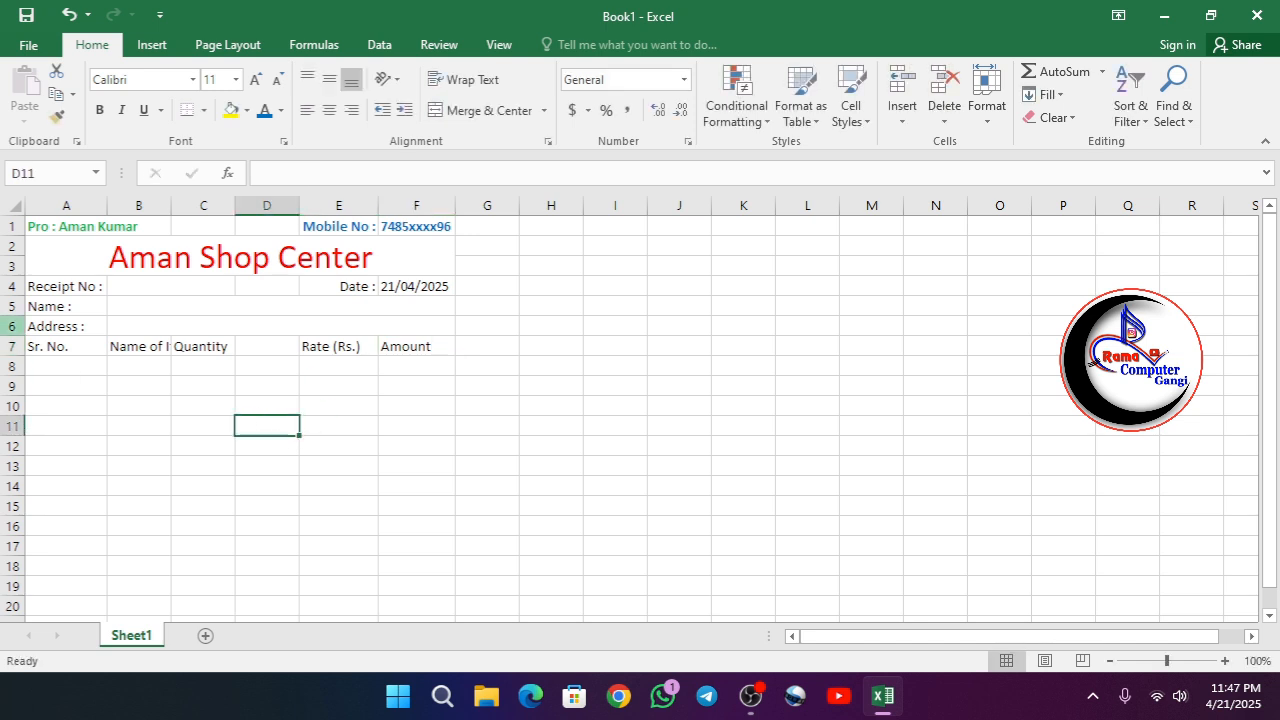
- Wrap the "Name of Item" heading in B7 and center it both vertically and horizontally
click(55, 345)
click(135, 346)
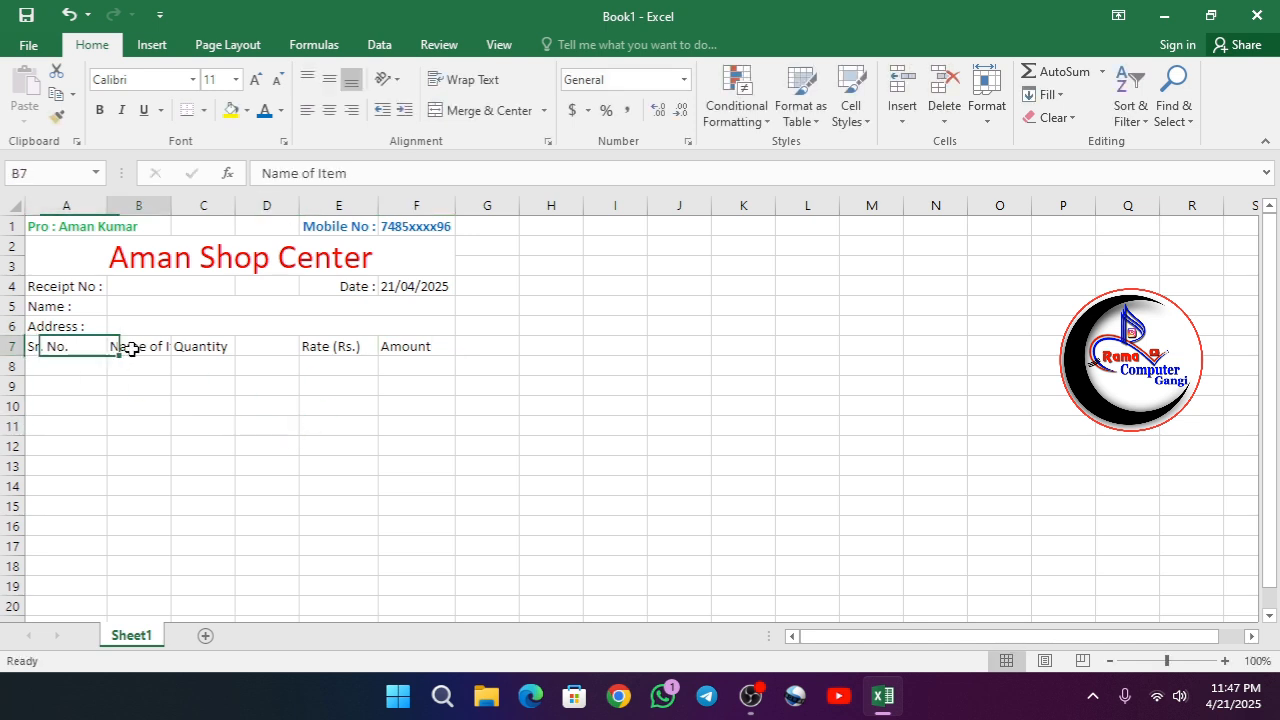
click(465, 79)
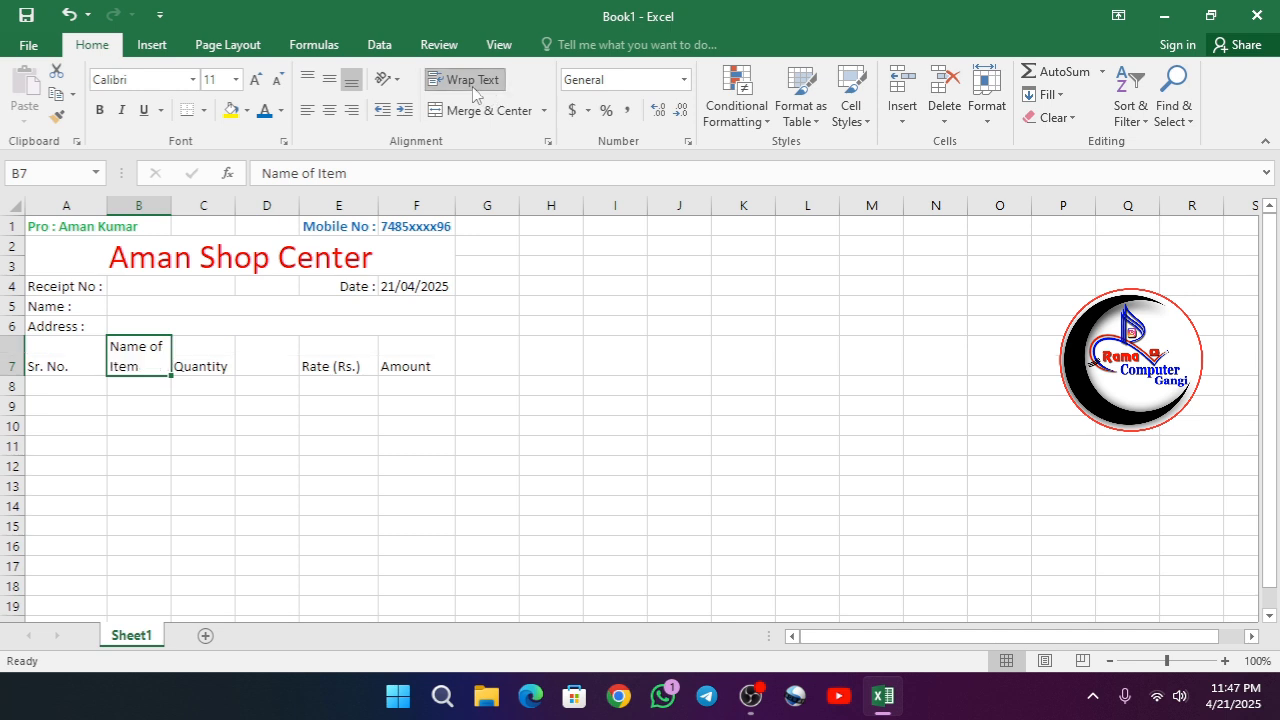
click(329, 79)
click(329, 110)
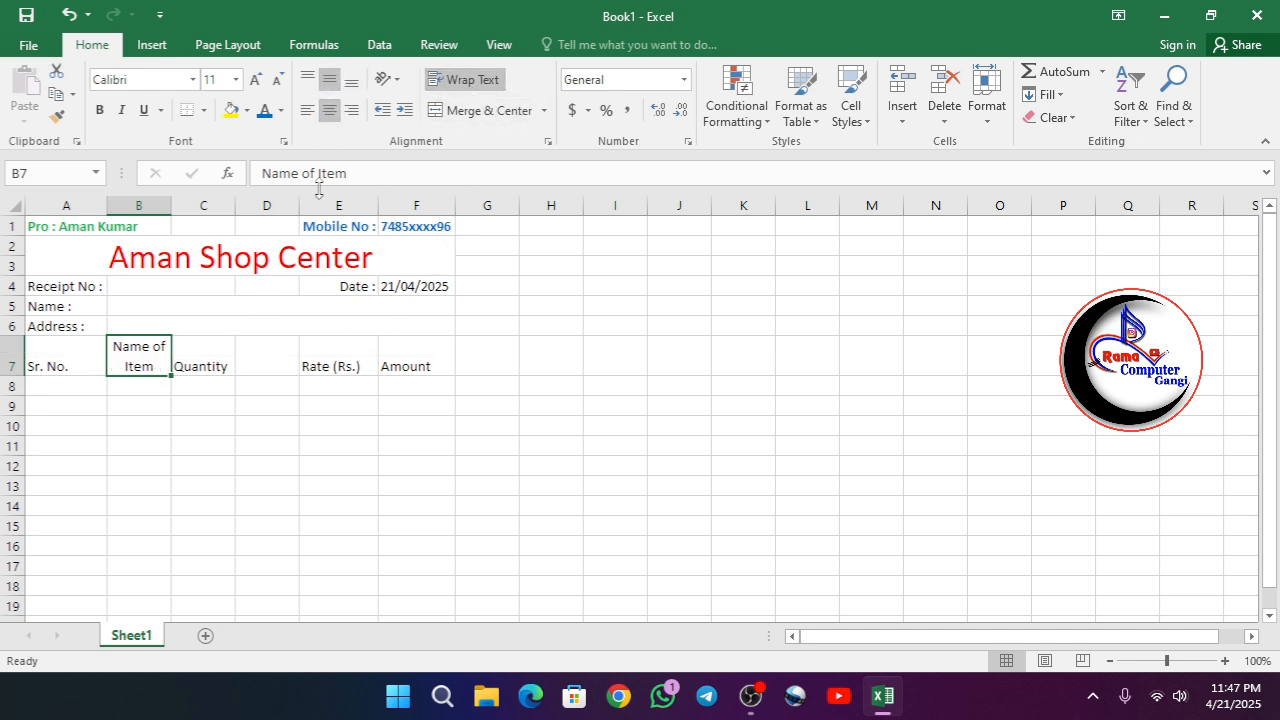
- Merge and center the "Quantity" heading across C7:D7 and align it to the middle vertically
click(200, 364)
drag(209, 360, 266, 338)
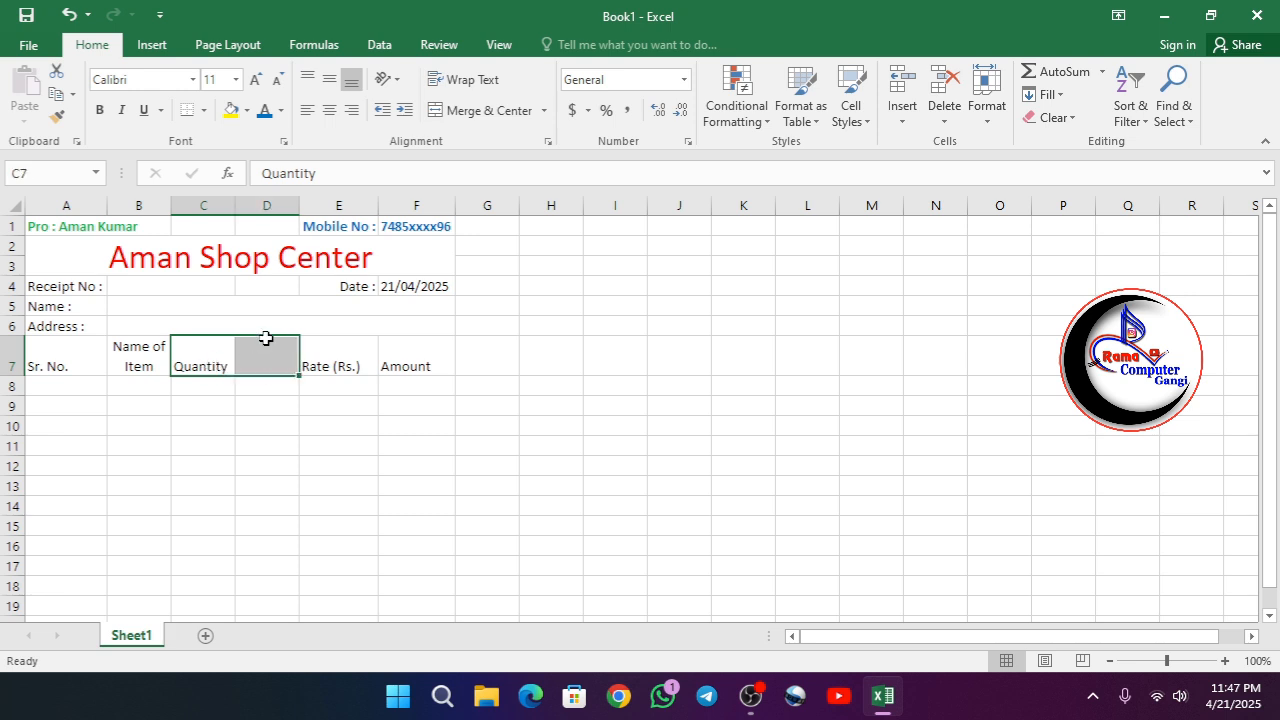
click(447, 107)
click(329, 79)
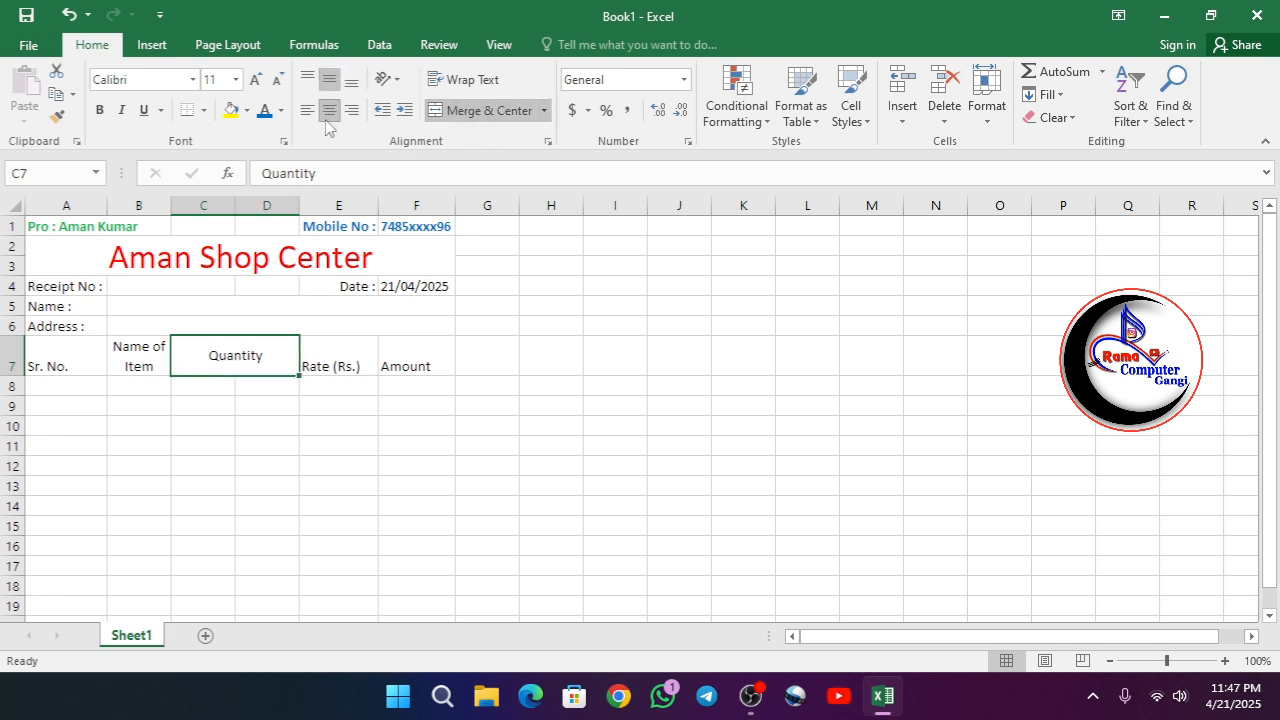
- Center the "Rate (Rs.)" and "Amount" headings in E7:F7 both vertically and horizontally
click(328, 364)
drag(328, 364, 416, 362)
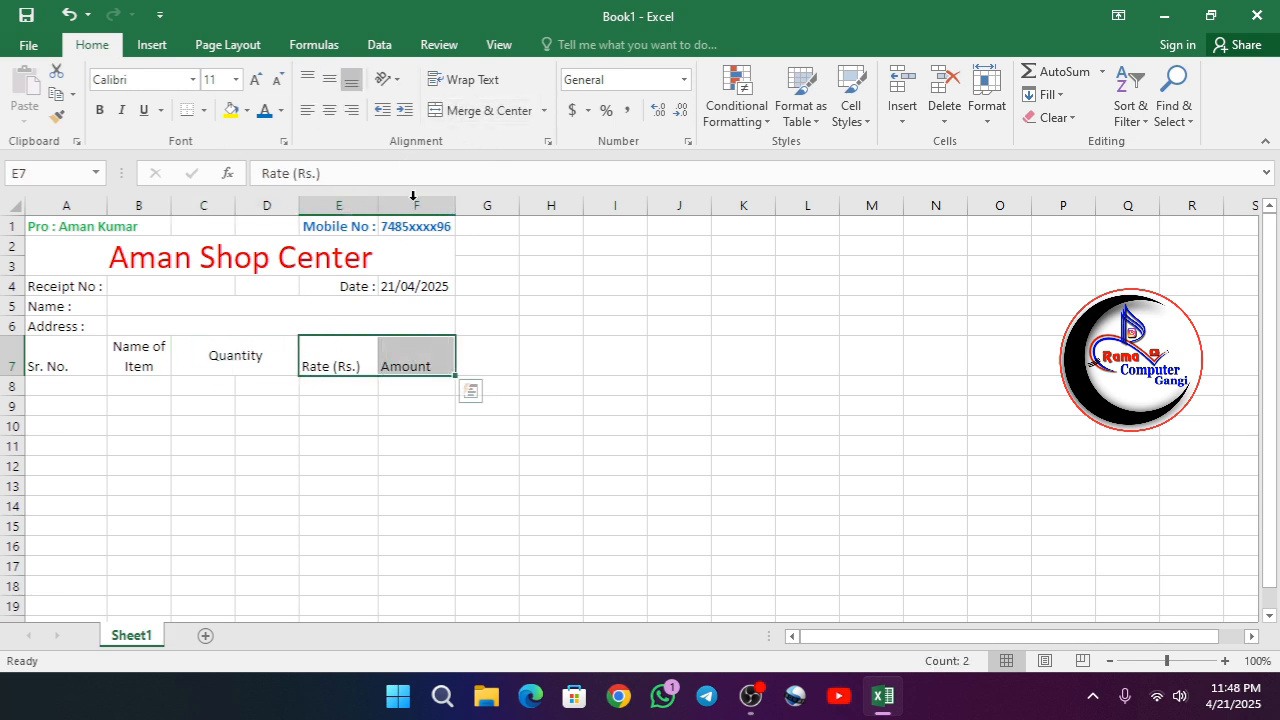
click(329, 79)
click(329, 110)
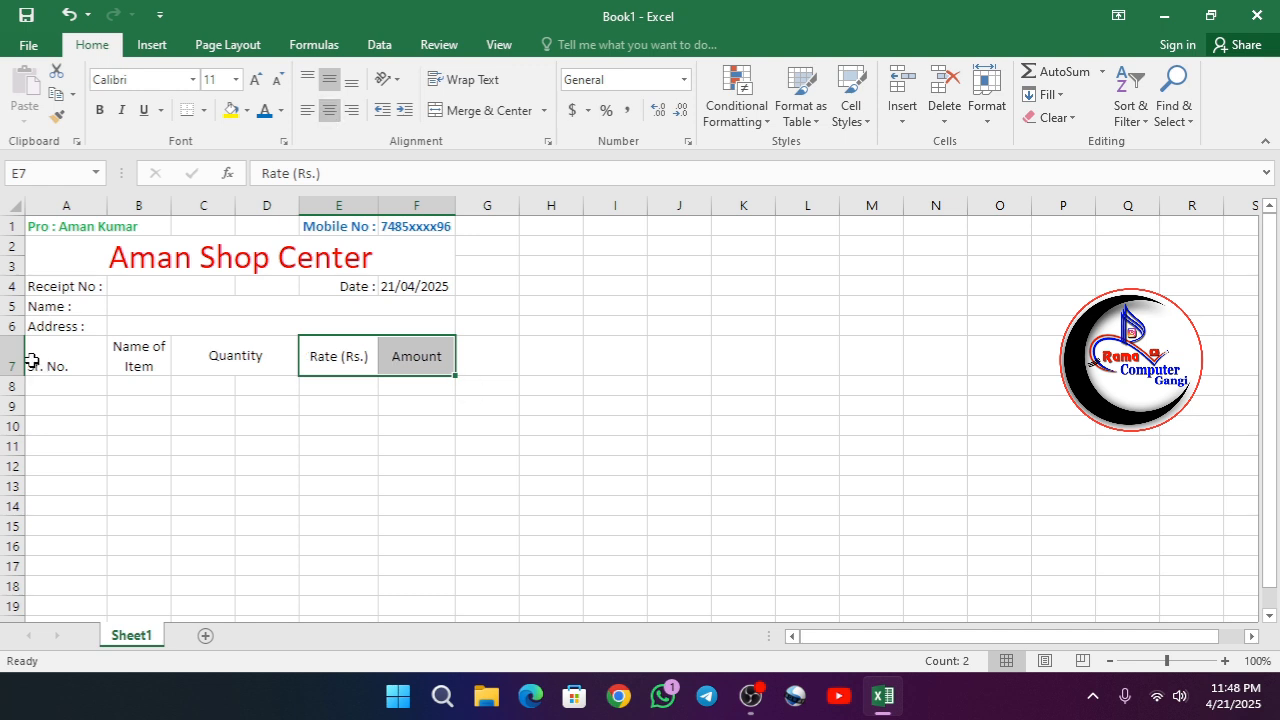
- Align the whole heading row A7:F7 to the middle vertically and center it horizontally
drag(36, 360, 420, 360)
click(330, 84)
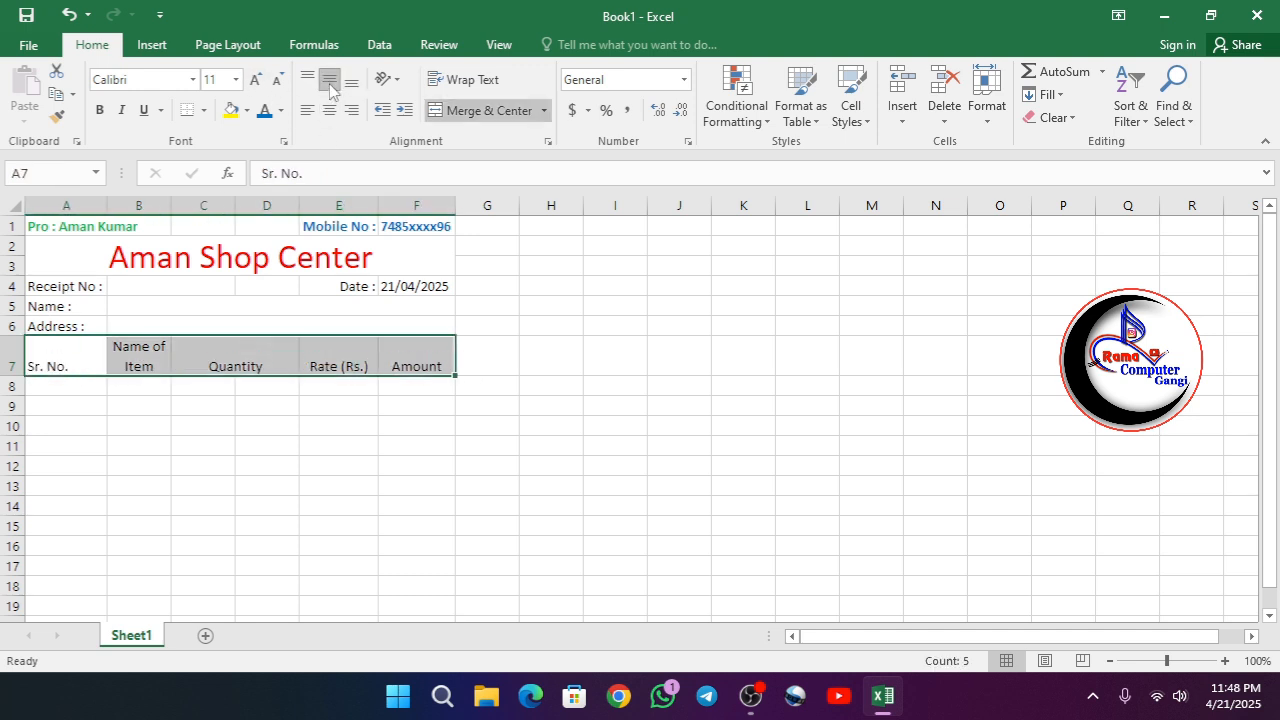
click(330, 84)
click(329, 110)
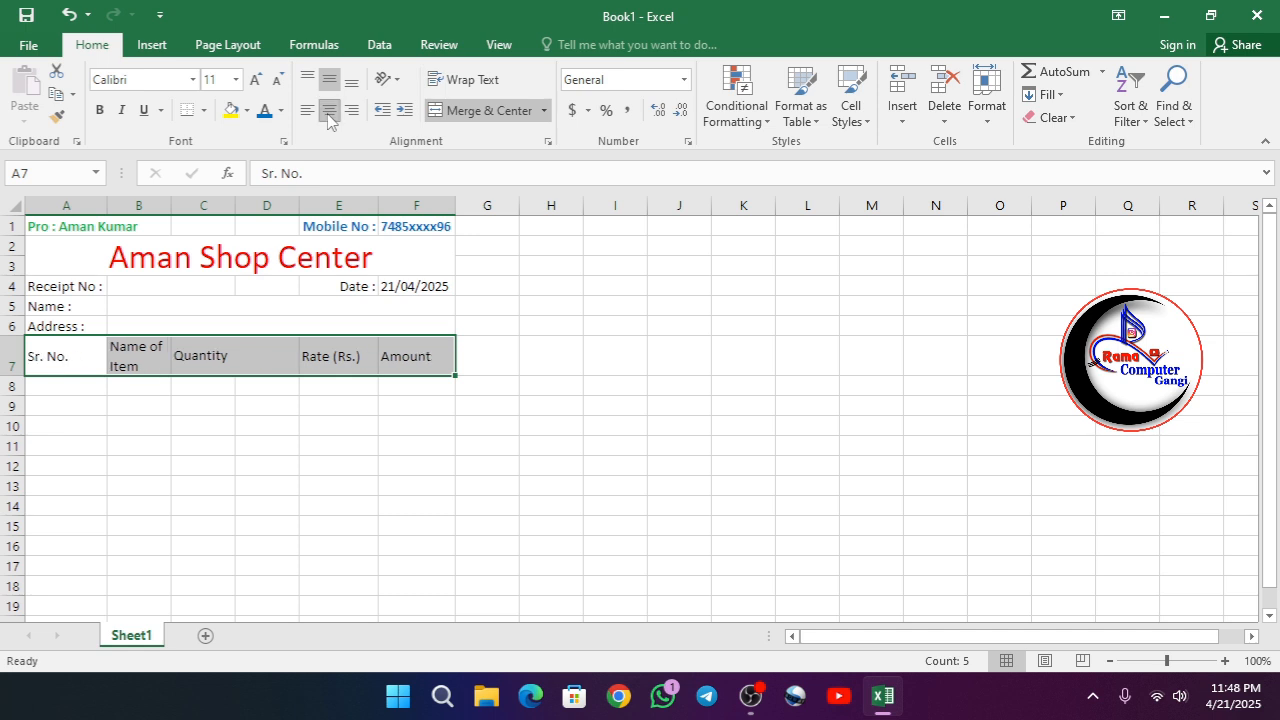
click(329, 110)
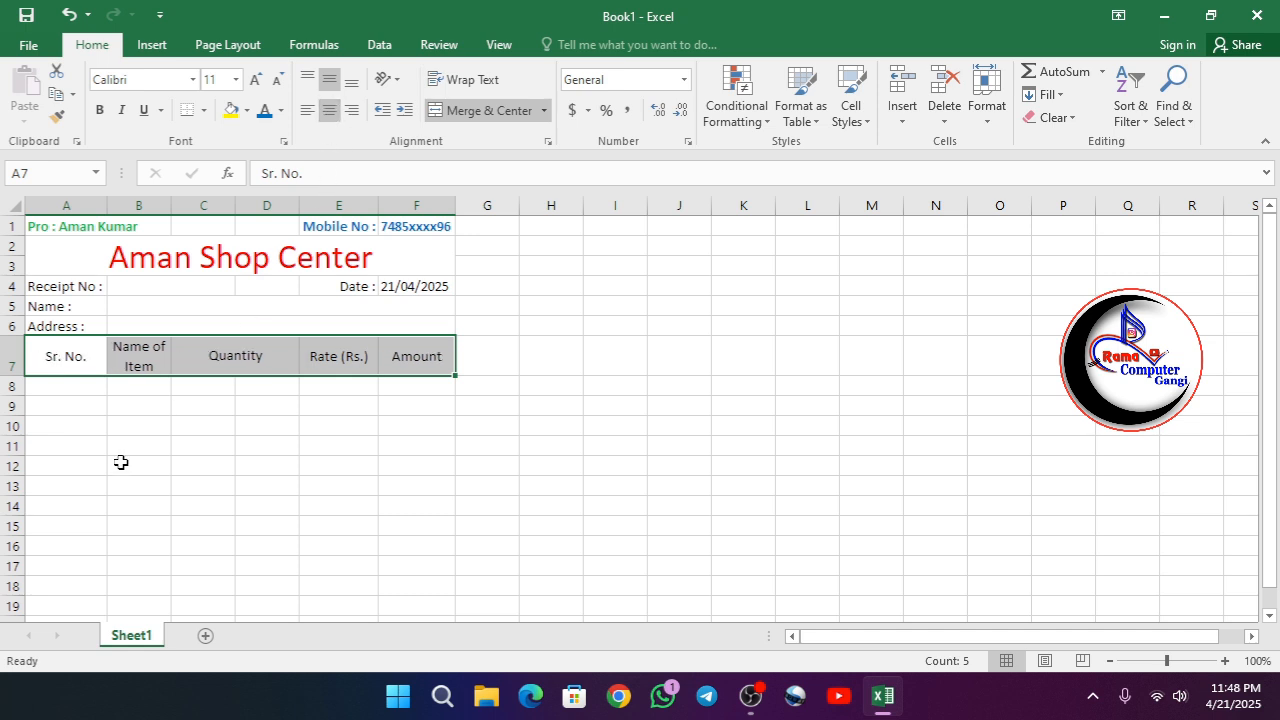
- Enter serial numbers 1 in A8 and 2 in A9, and fill the series down to 5 in A12
click(140, 405)
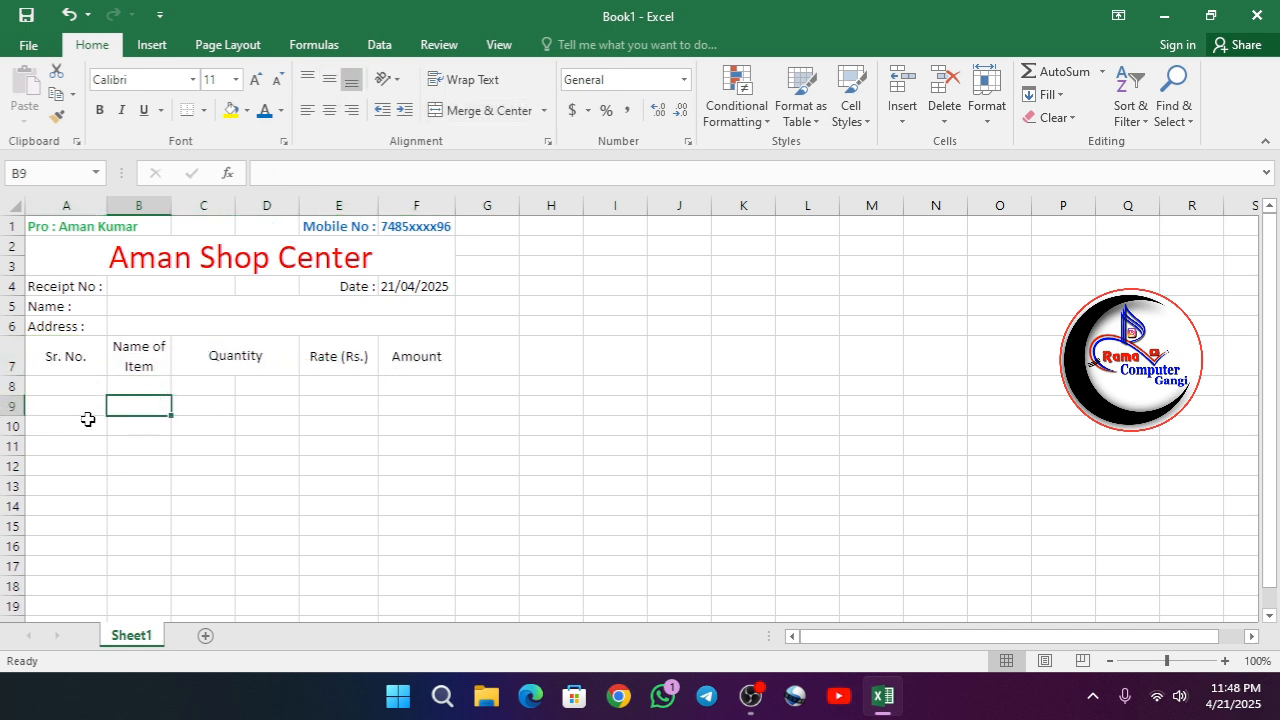
click(71, 382)
text(1)
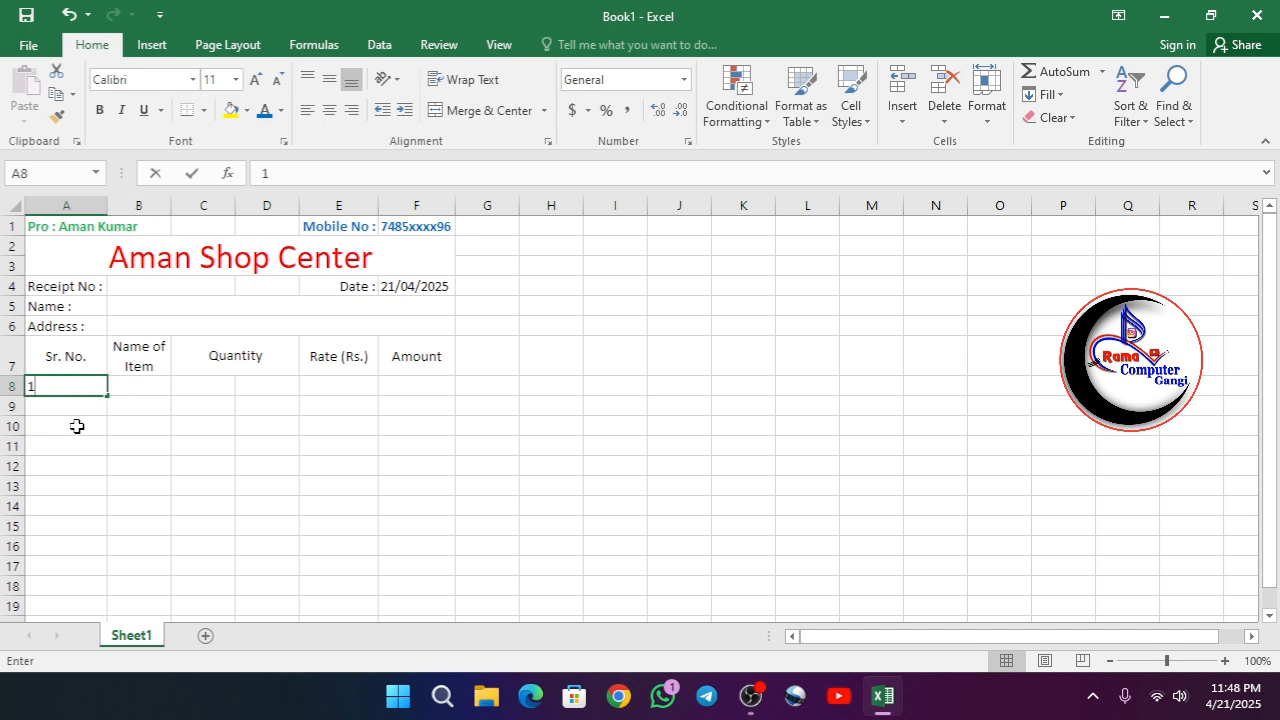
key(Return)
text(2)
key(shift+Up)
key(BackSpace)
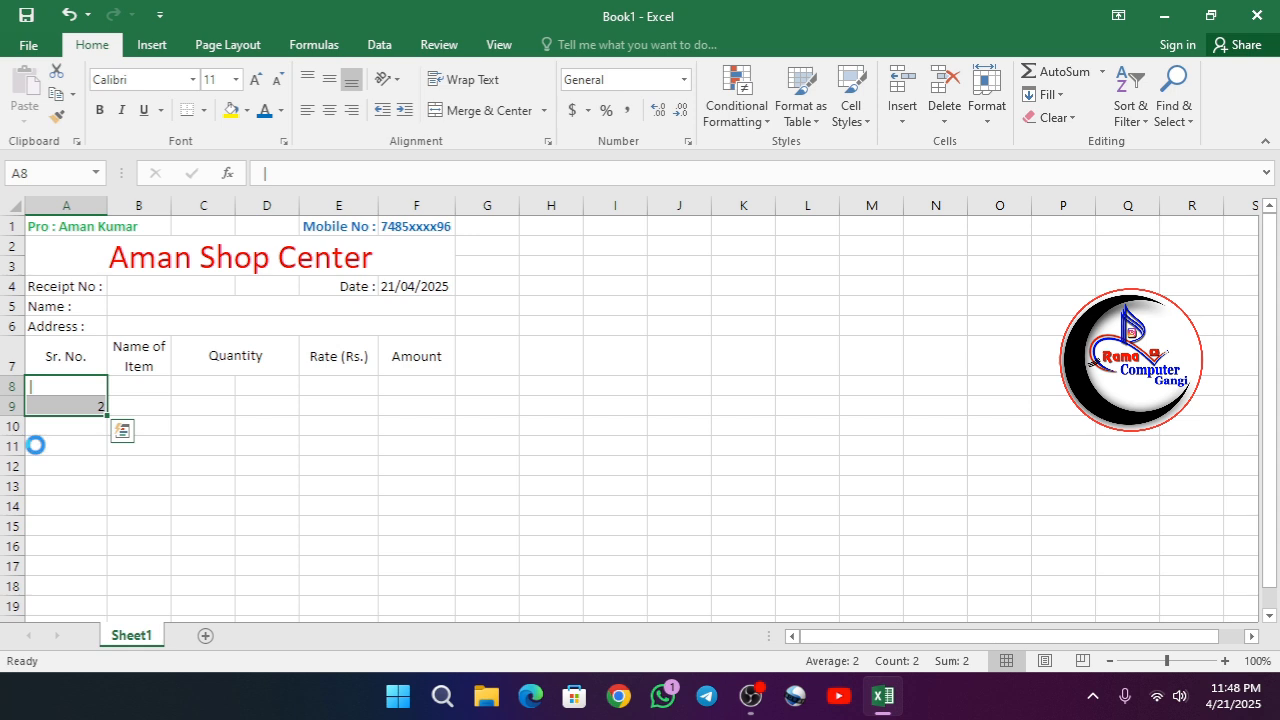
key(ctrl+z)
key(shift+Down)
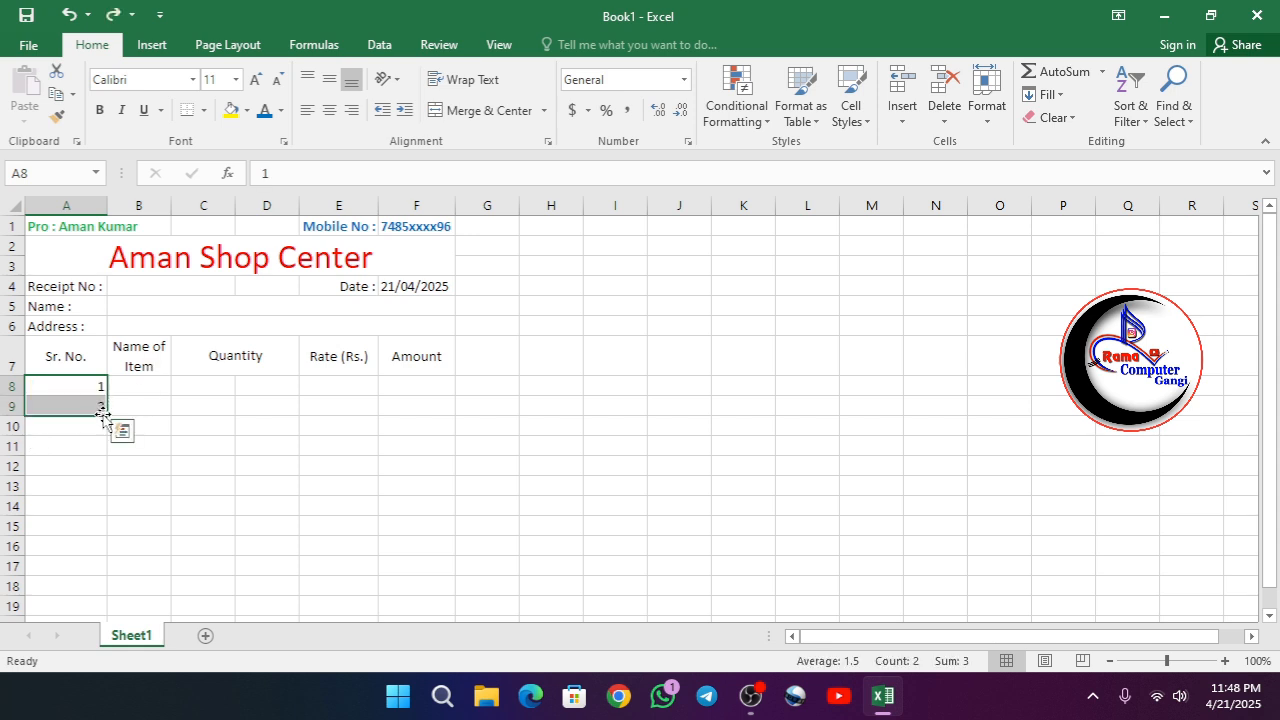
drag(104, 414, 98, 501)
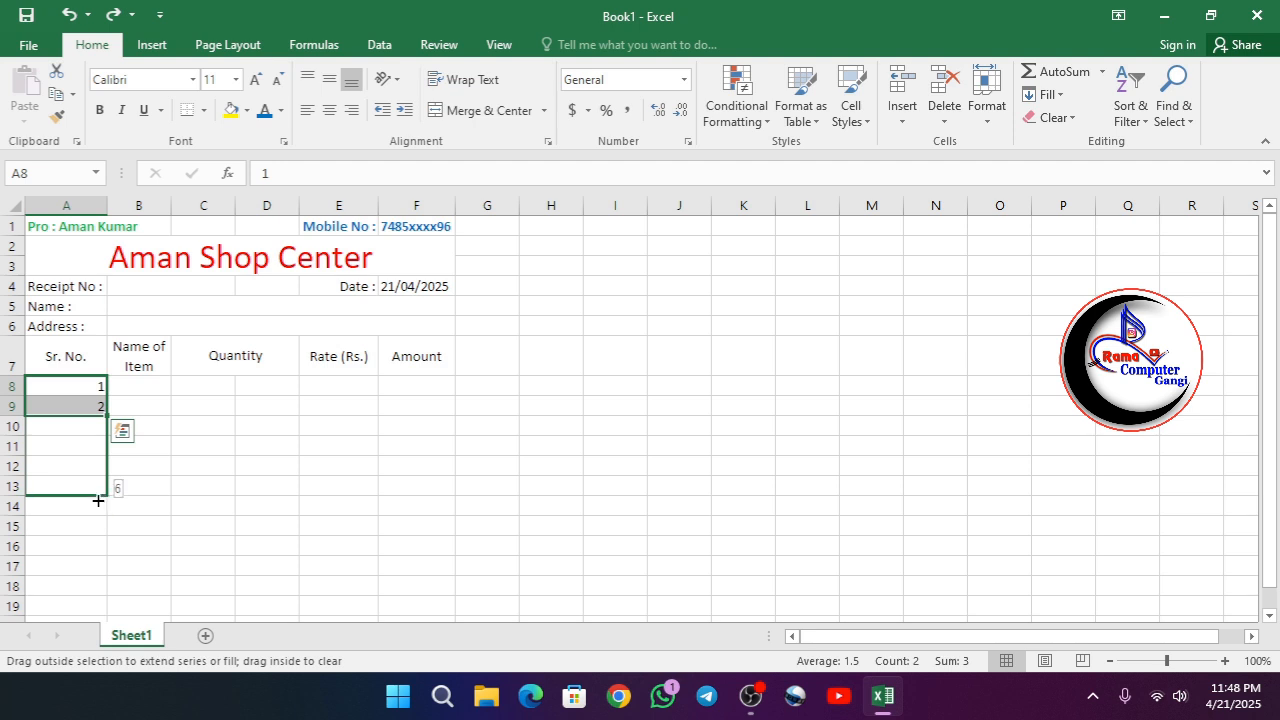
drag(98, 501, 90, 468)
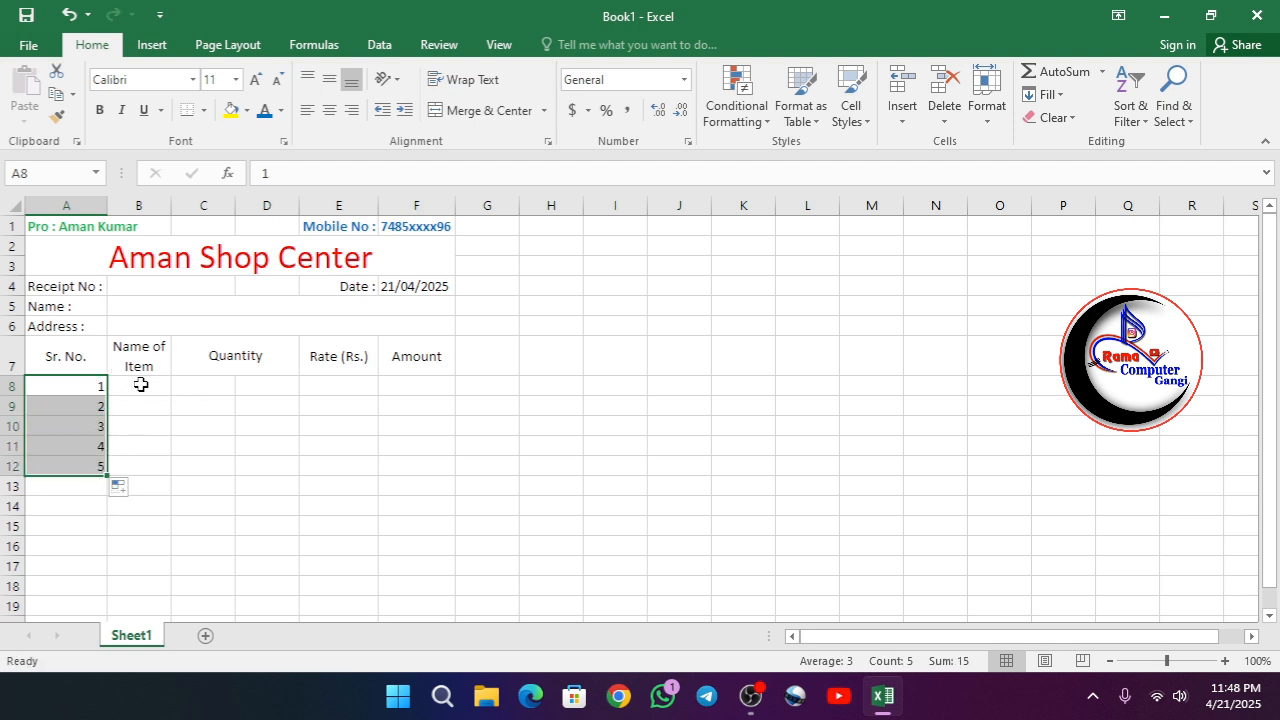
- Center the serial numbers in A8:A12 and the blank item cells B8:F12 both vertically and horizontally
click(329, 79)
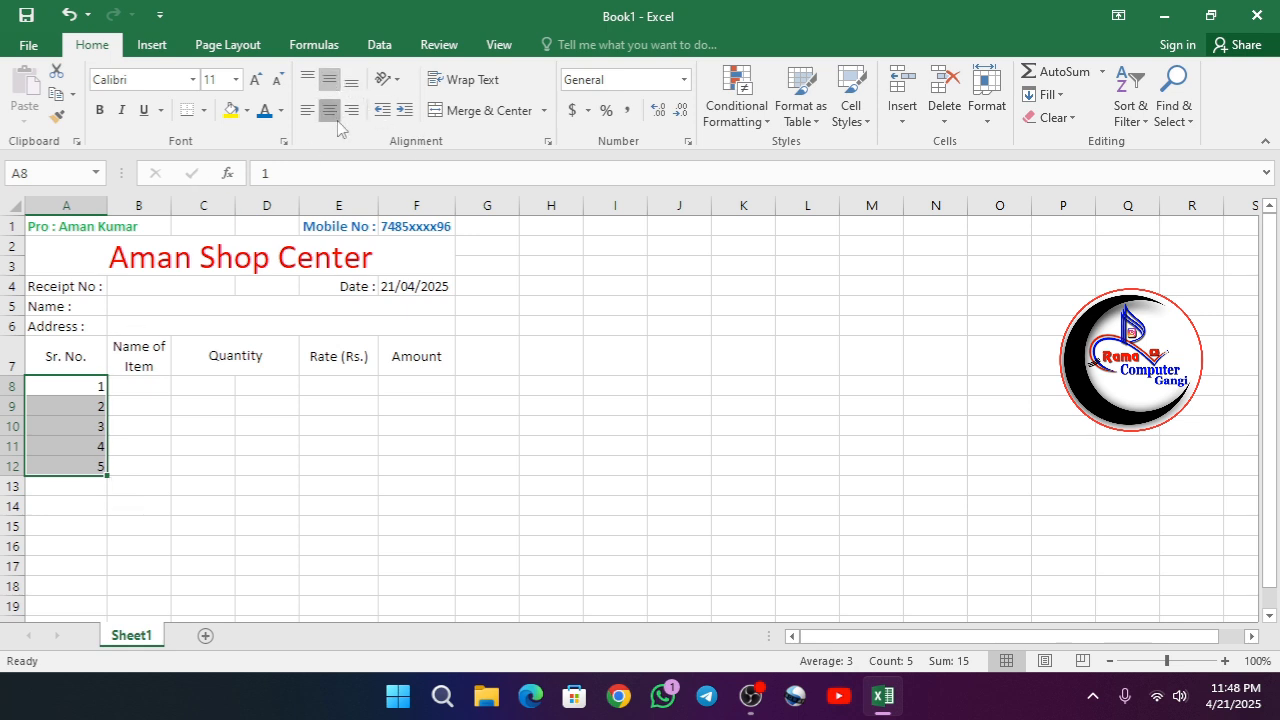
click(338, 120)
click(148, 385)
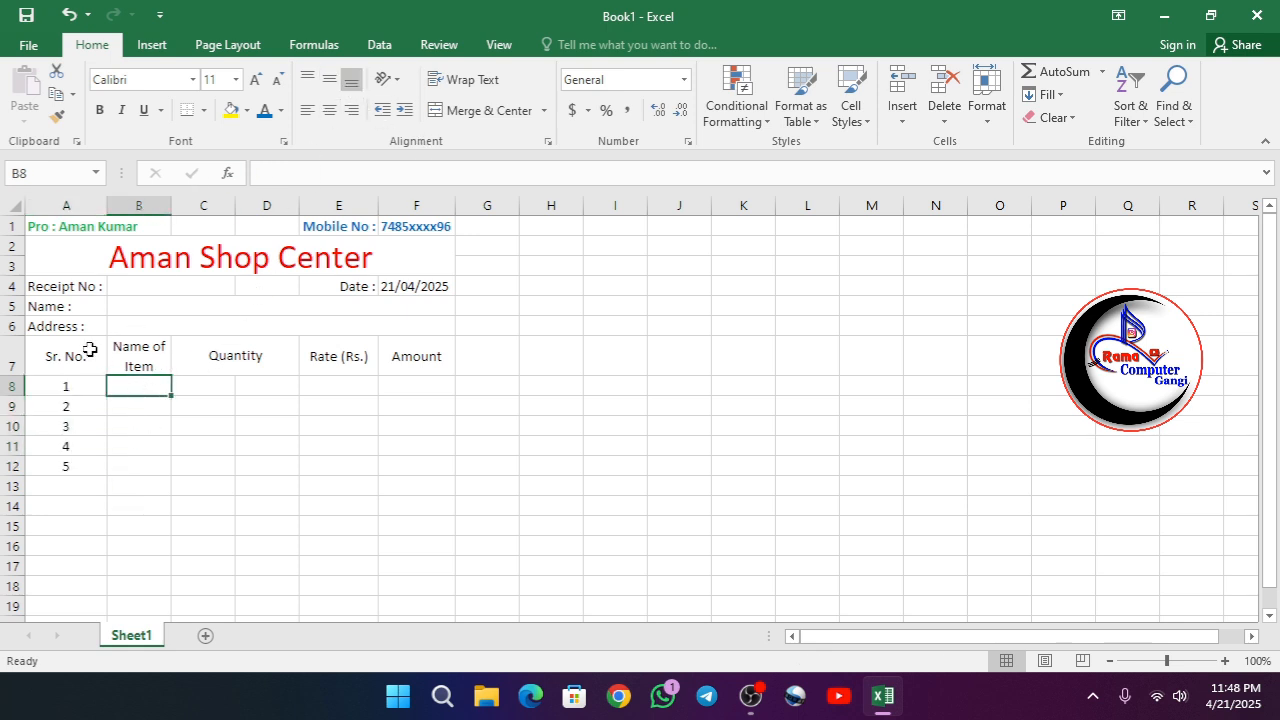
drag(126, 386, 422, 470)
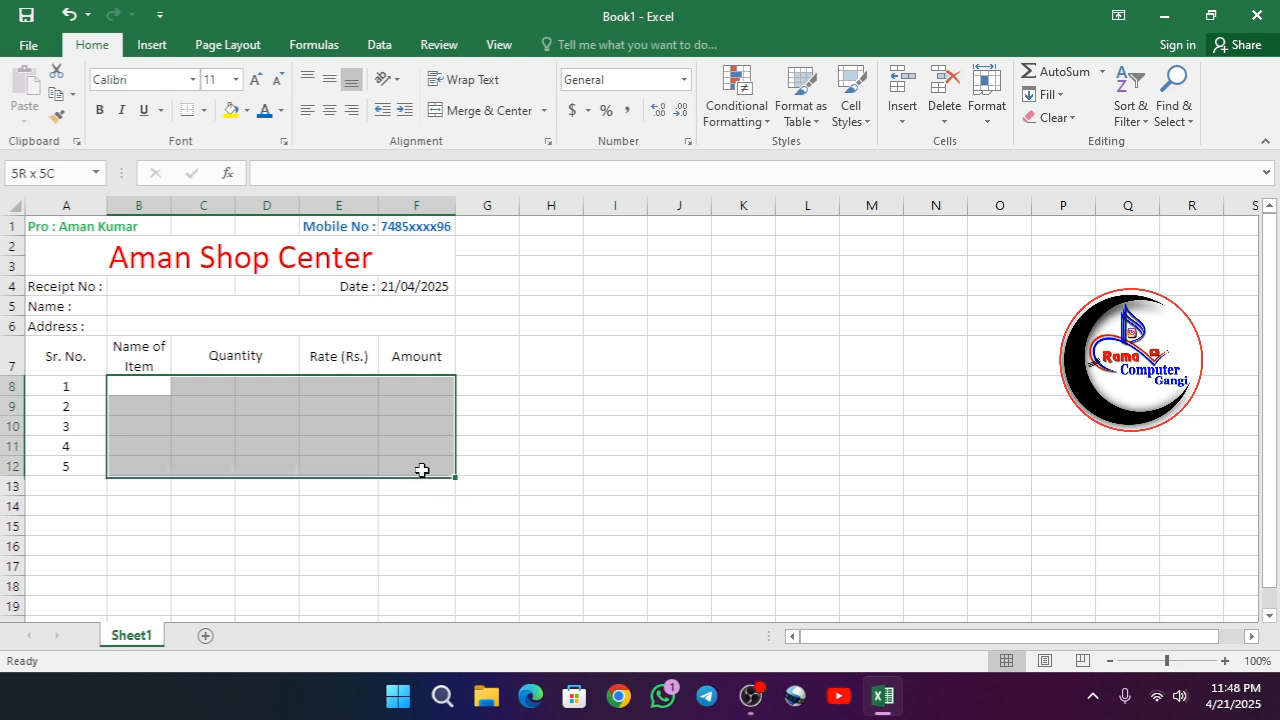
click(329, 79)
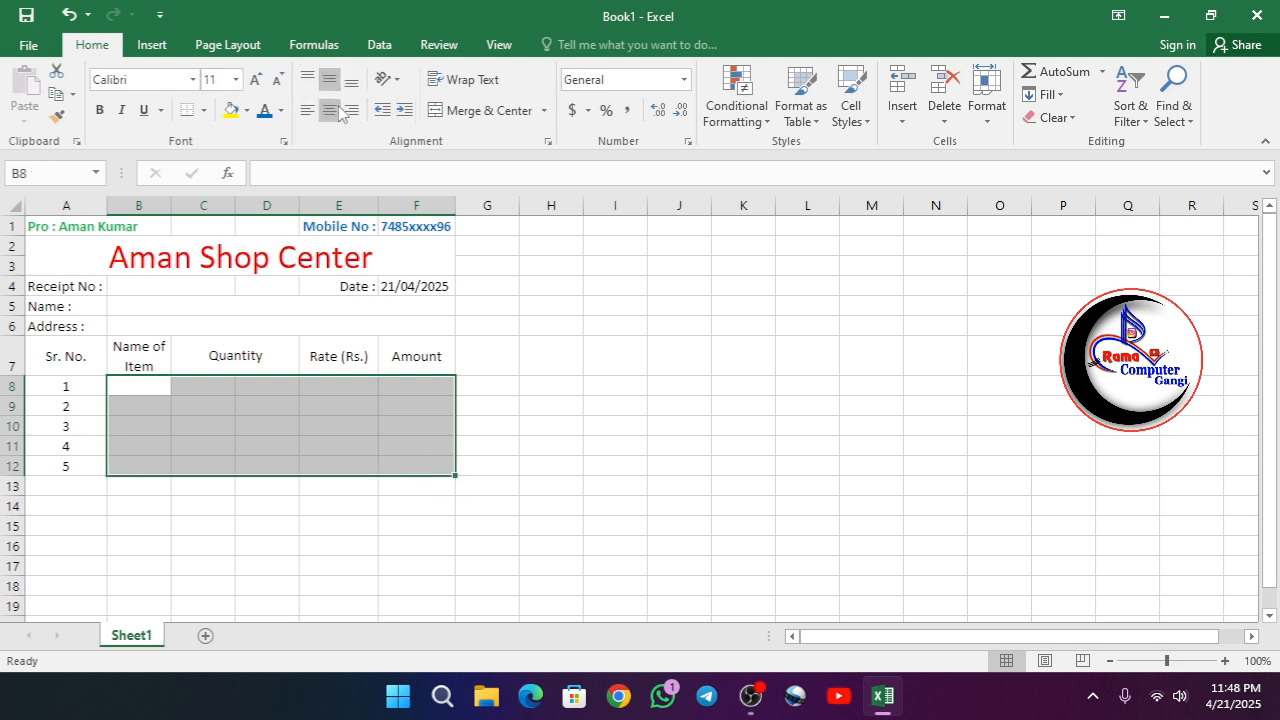
- Enter the item names "Parle-G" in B8 and "Lux Shop" in B9
click(153, 380)
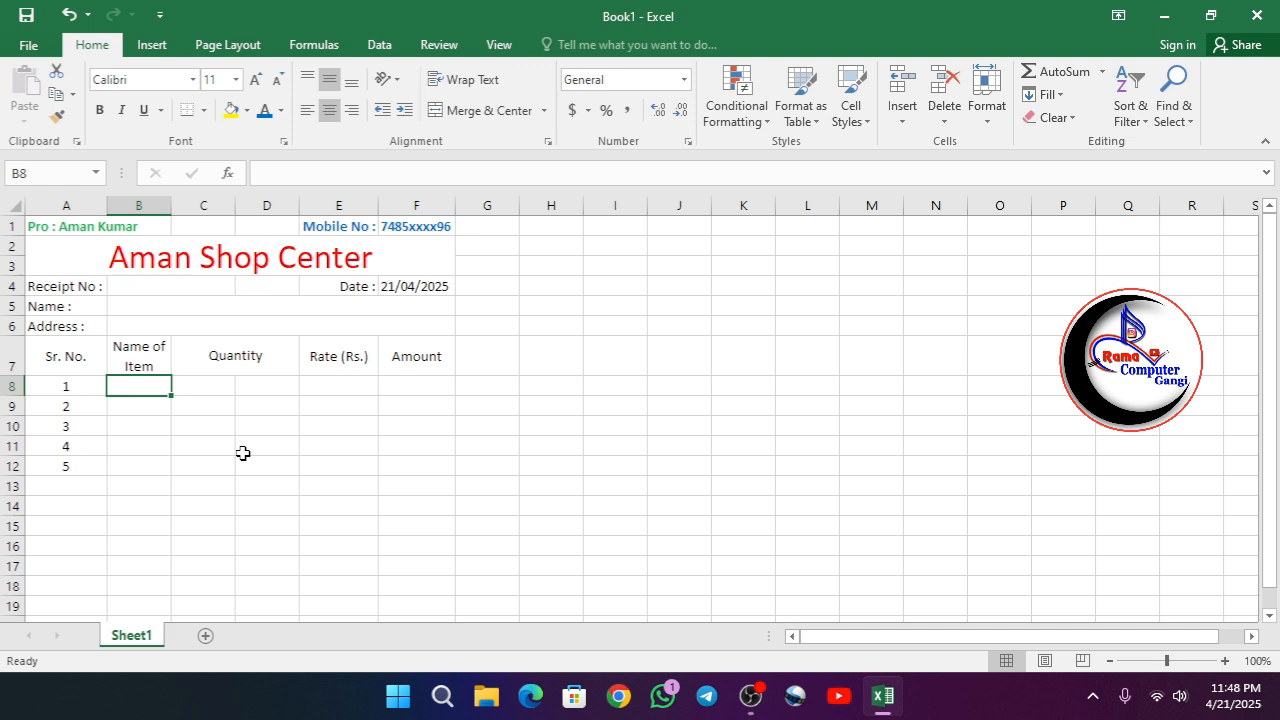
text(P)
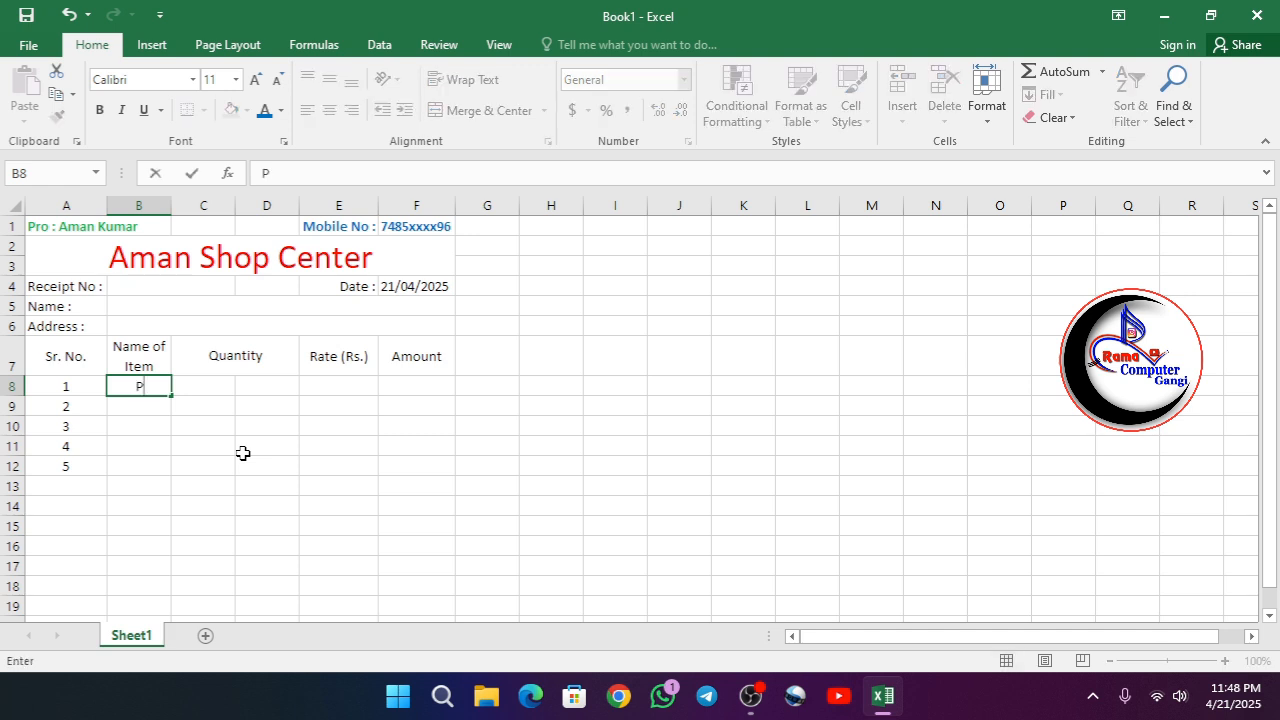
text(arle G)
key(BackSpace)
text(-G)
key(Return)
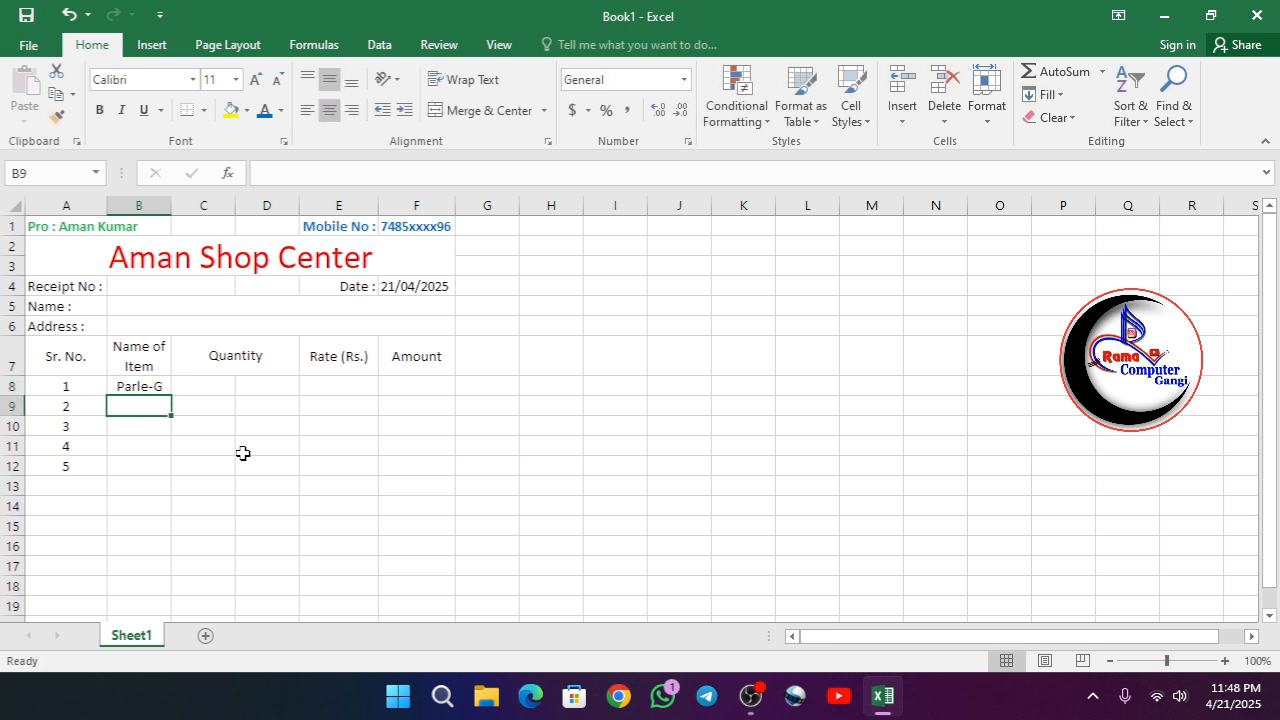
text(L)
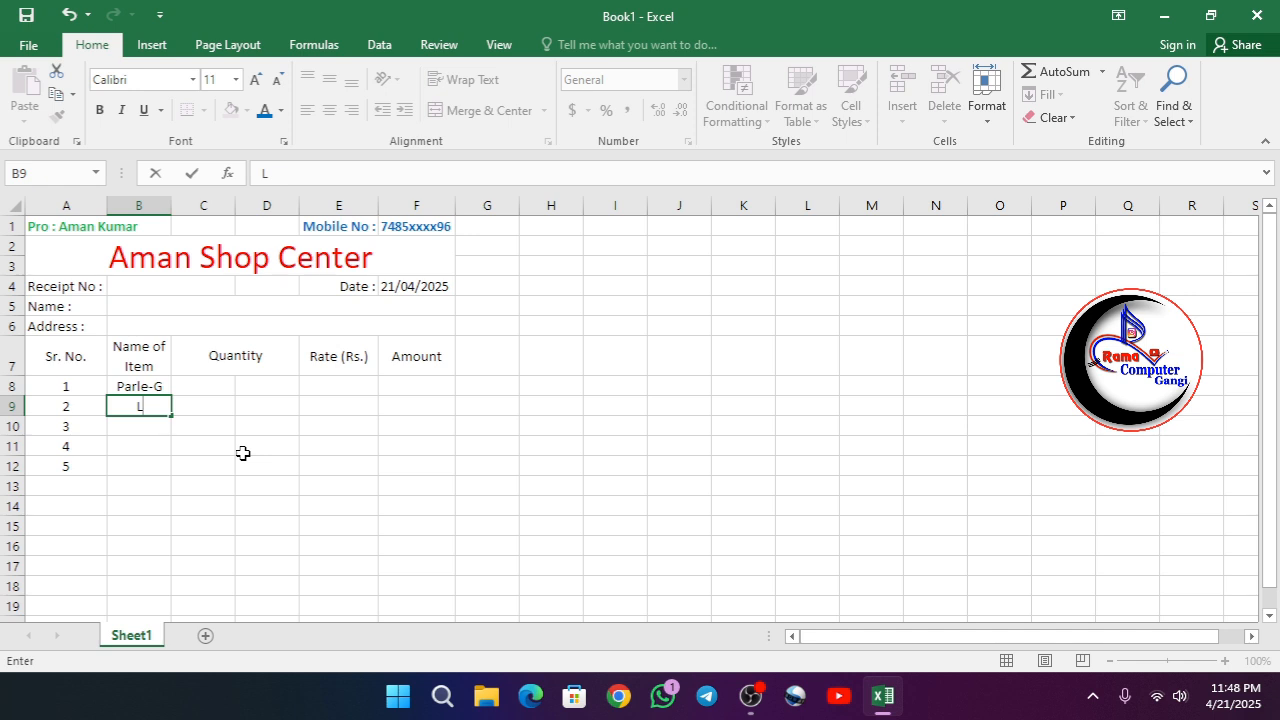
text(ux Shop)
key(Return)
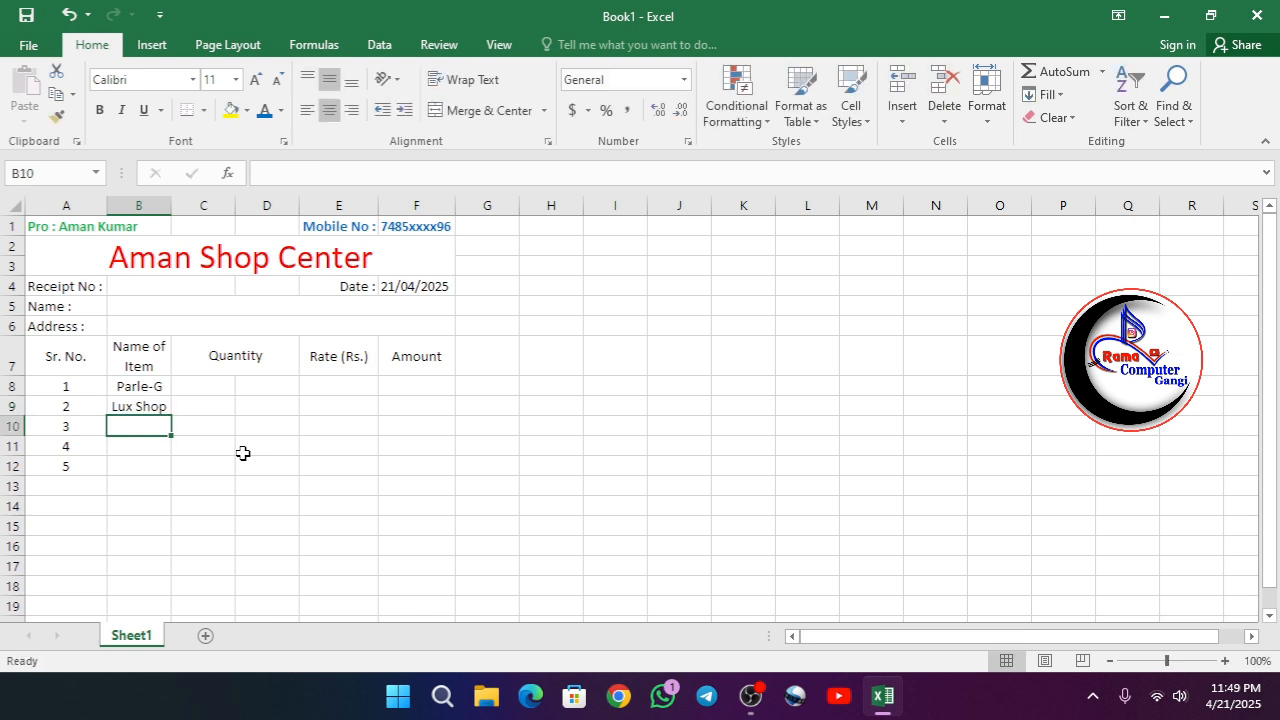
- Enter the item names "Dove Shop" in B10 and "Clinic Plus" in B11
text(Dove)
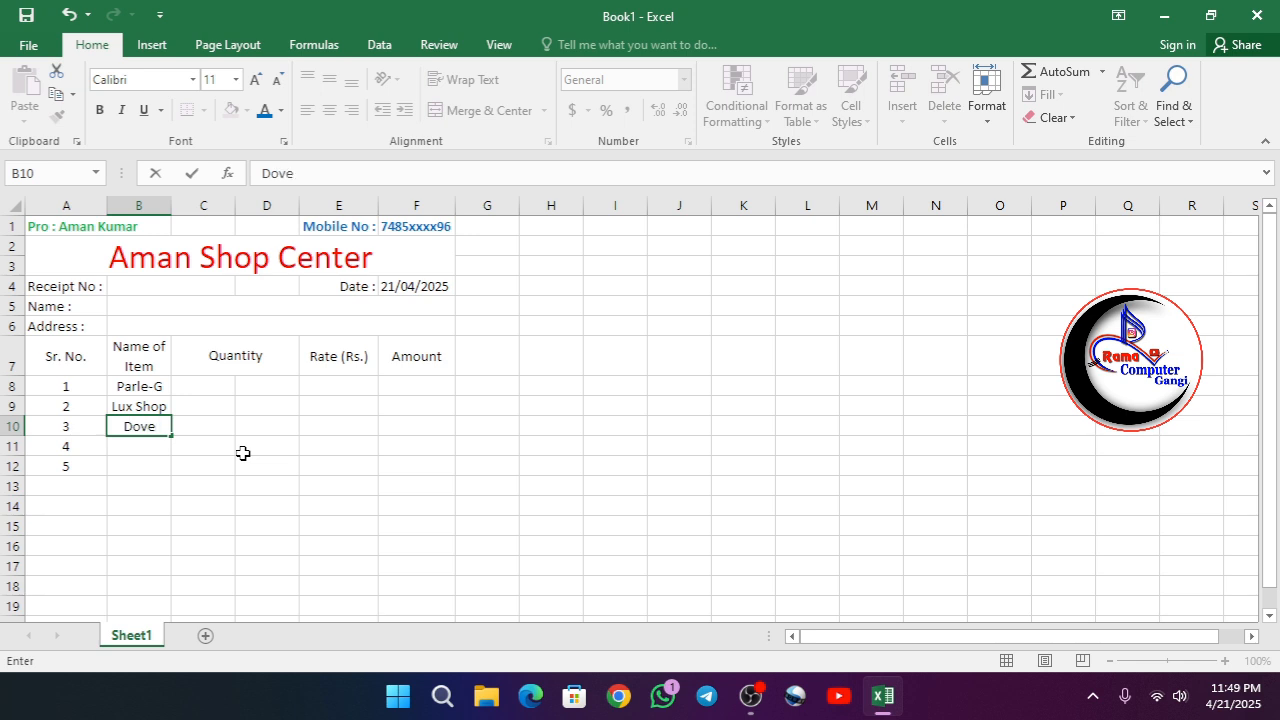
text( Shop)
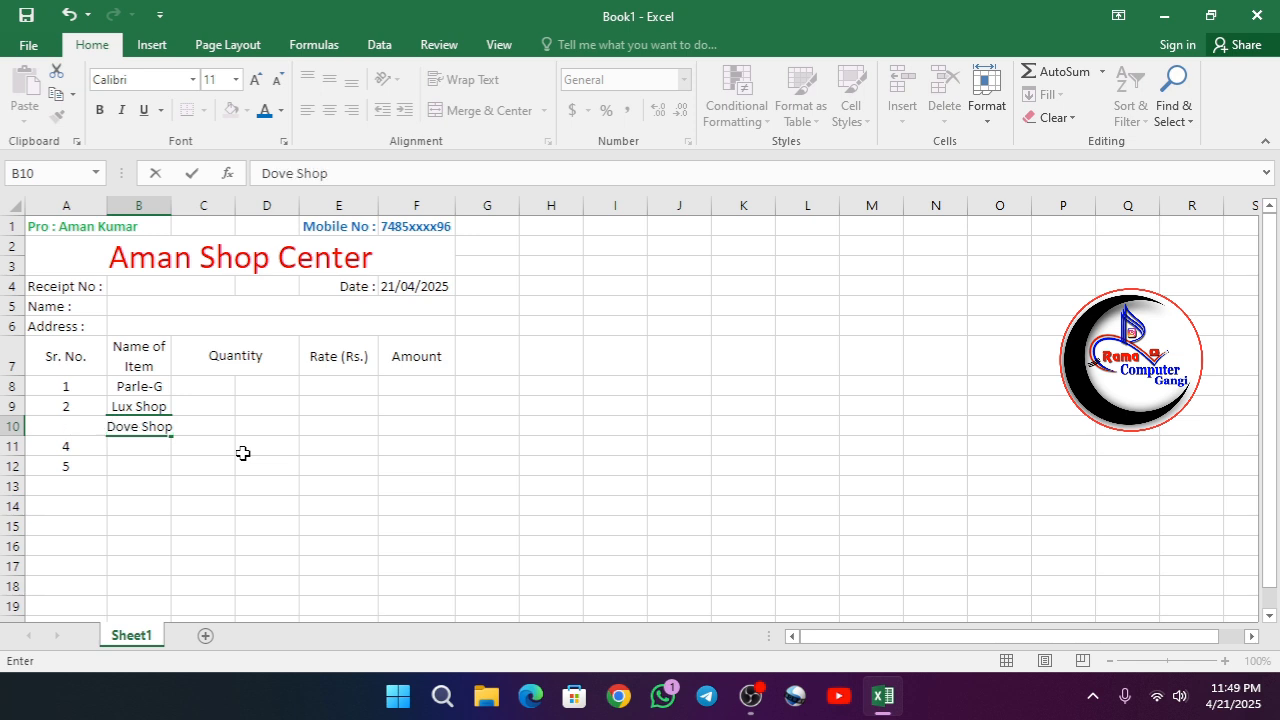
key(Return)
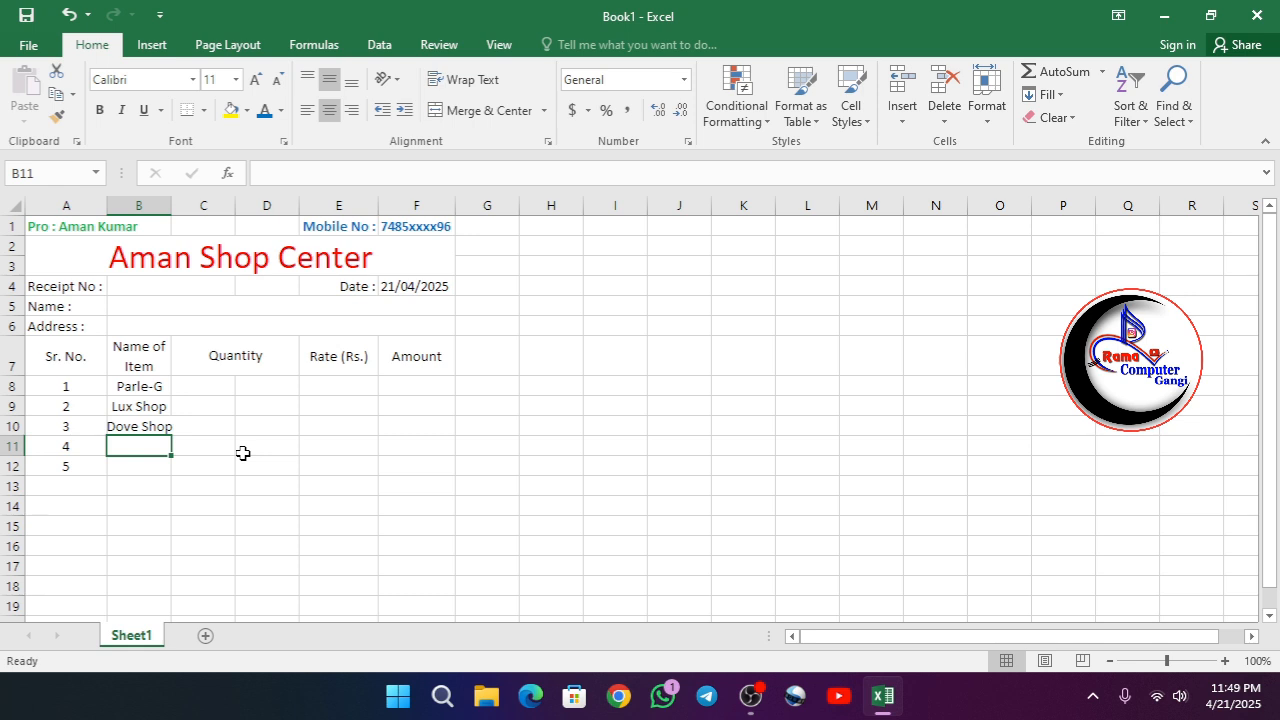
text(Clinic)
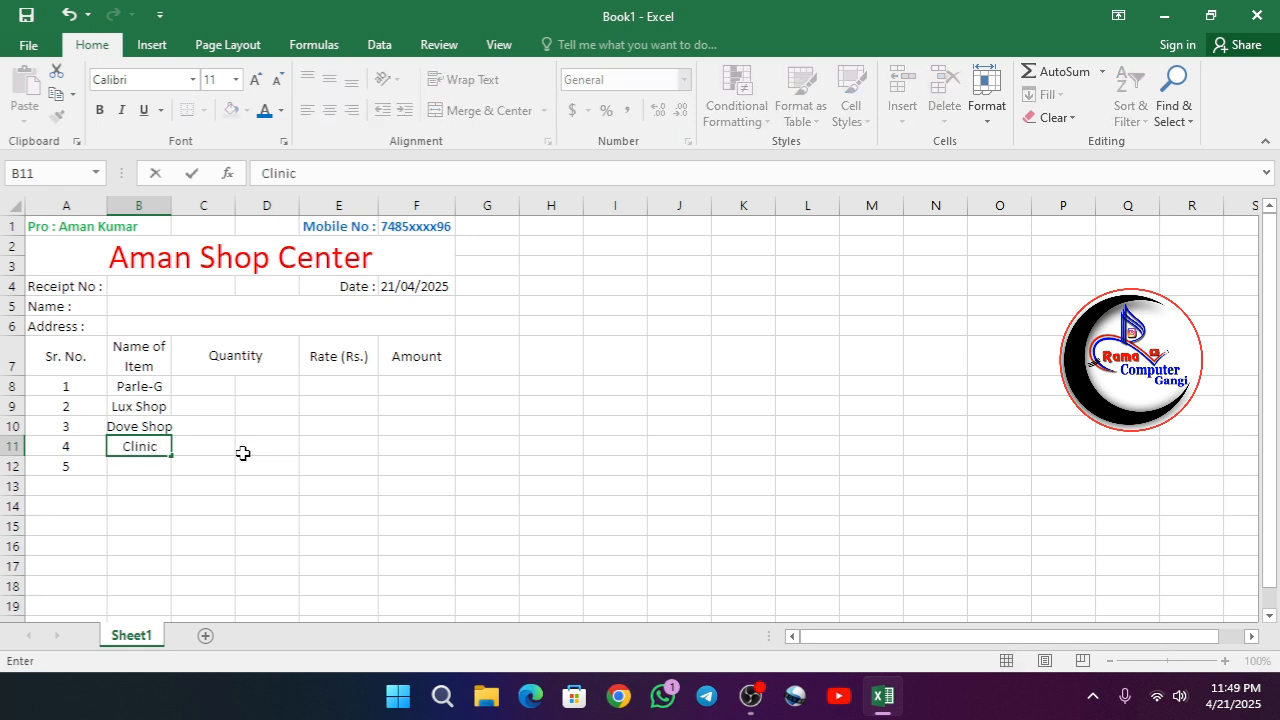
text( Plus)
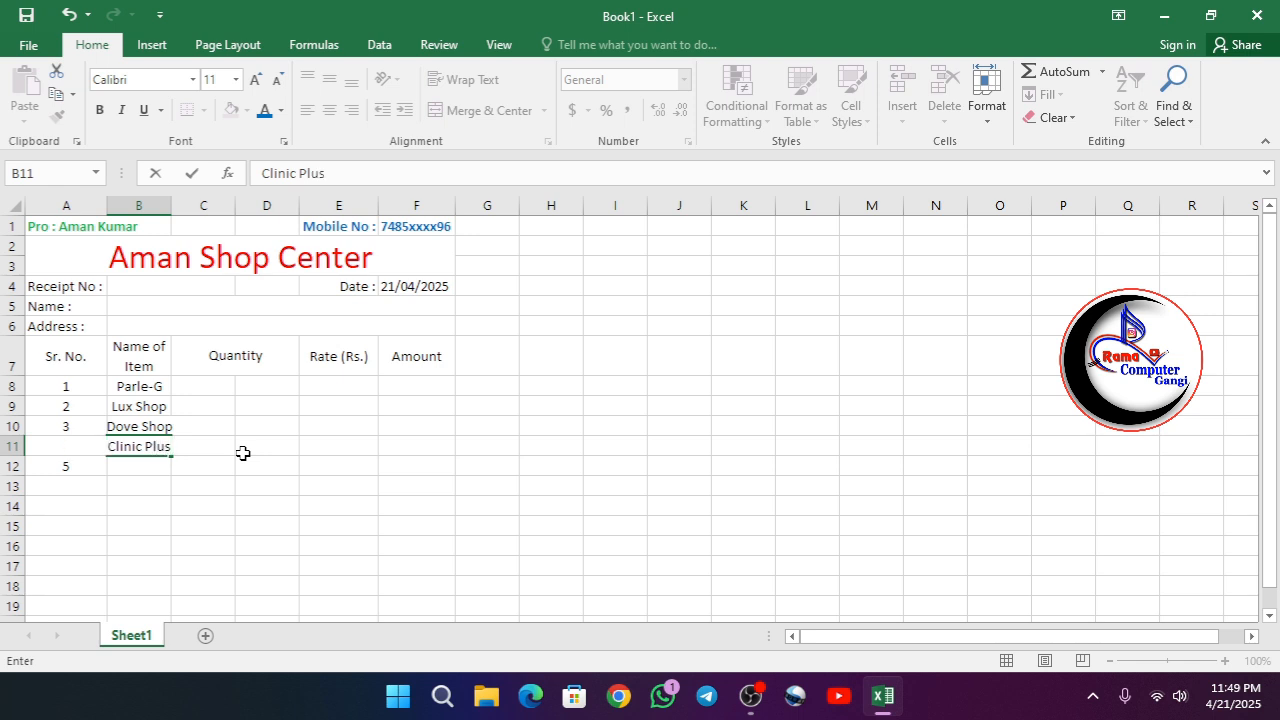
- Enter "Lux Shampoo" in B12 and widen column B so the item names fit
click(140, 467)
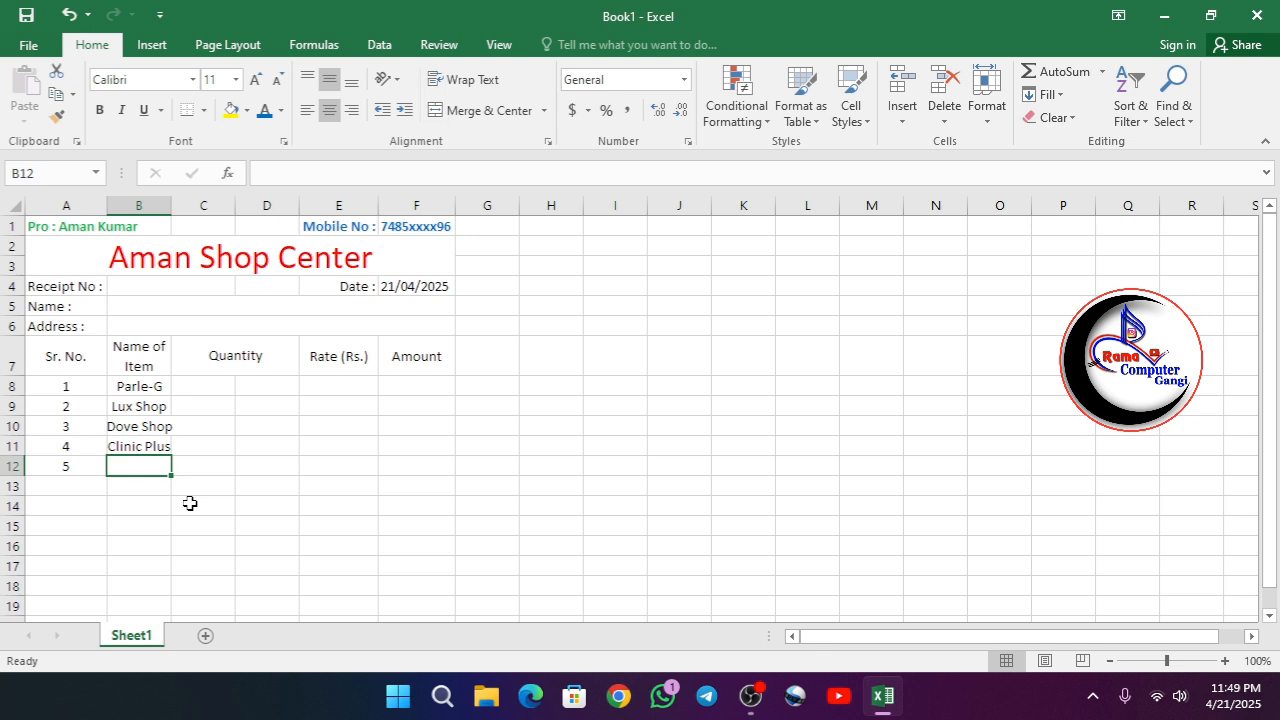
text(Lux )
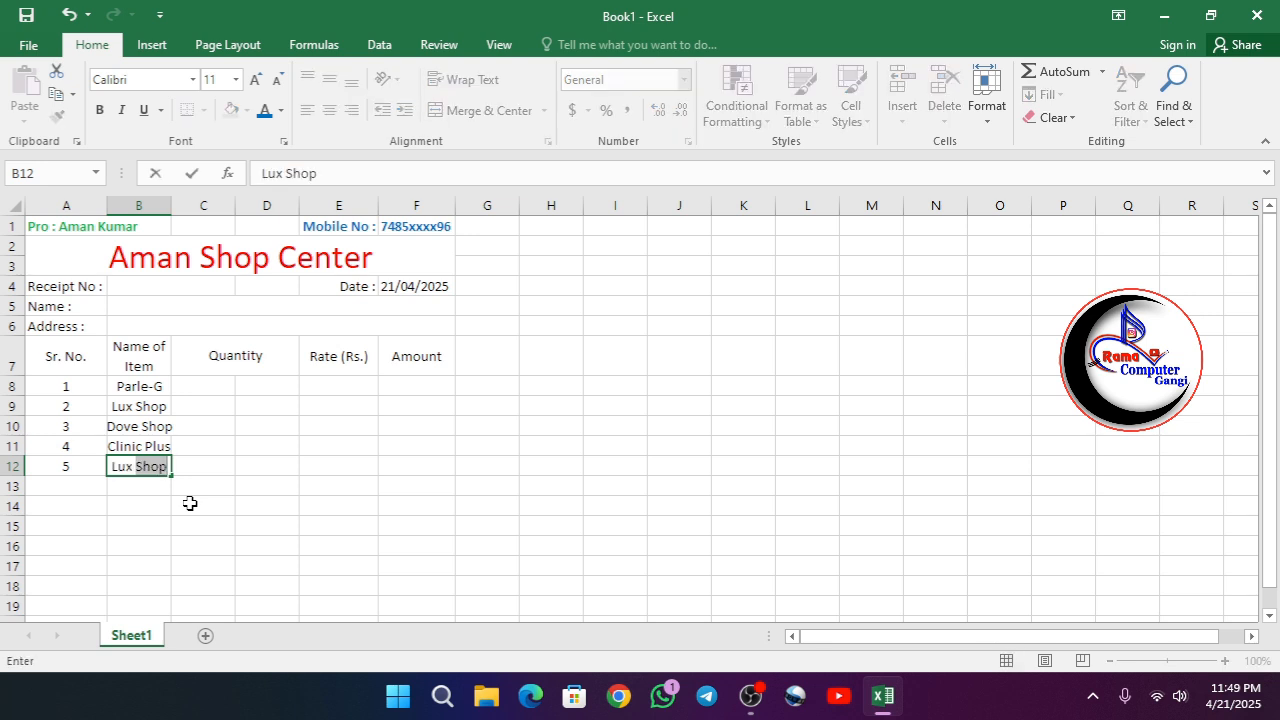
text(Shampoo)
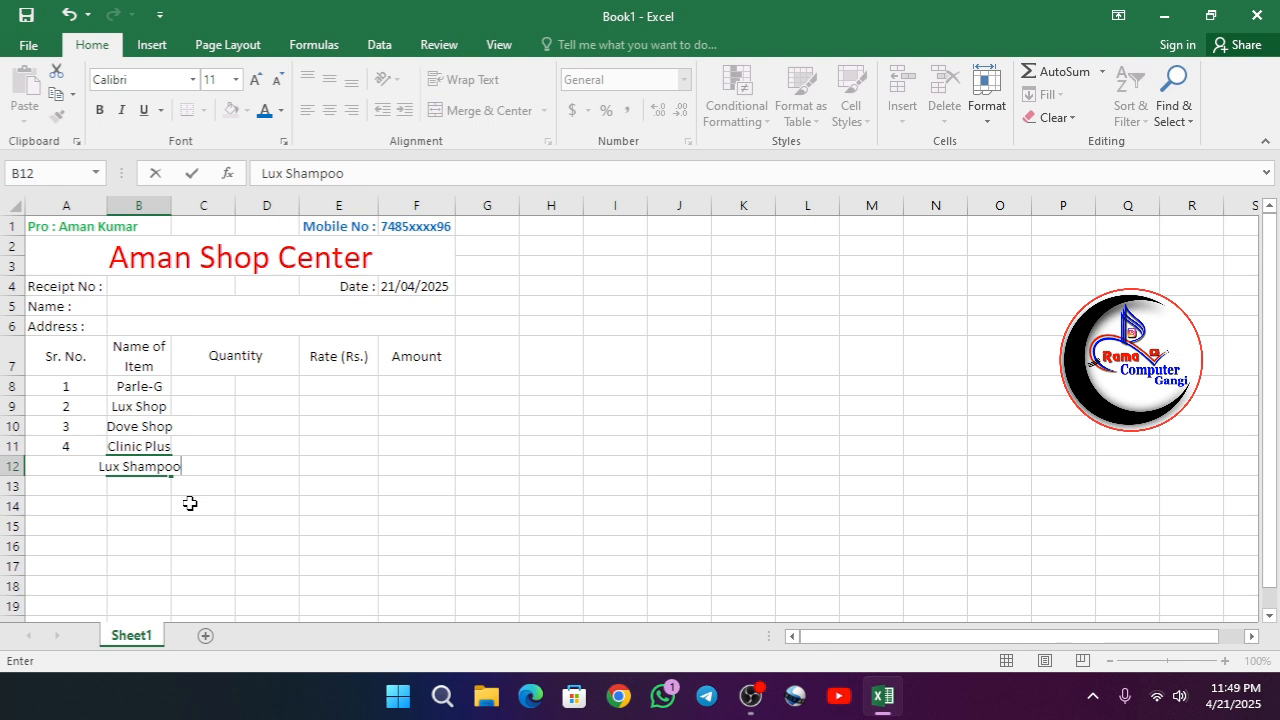
key(F2)
key(Tab)
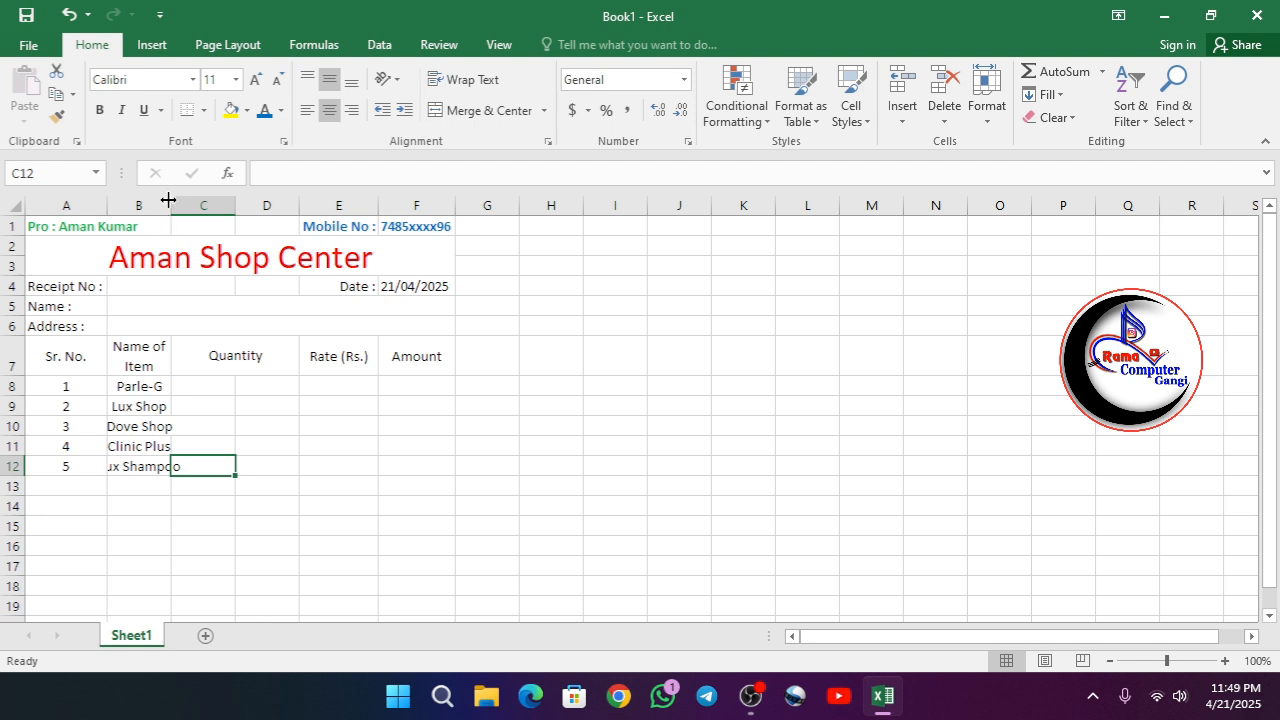
drag(171, 203, 203, 212)
- Fill the Quantity cells for Parle-G with 10 in C8 and 4.45 in D8
click(249, 389)
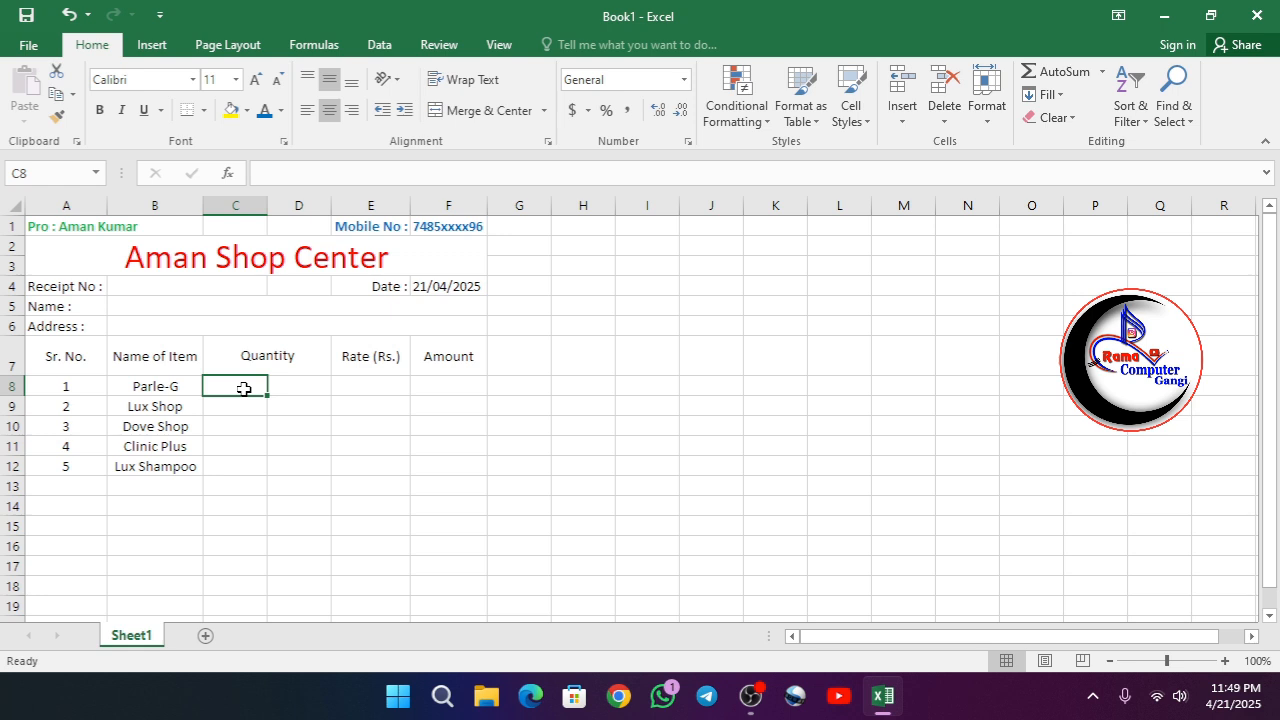
text(10)
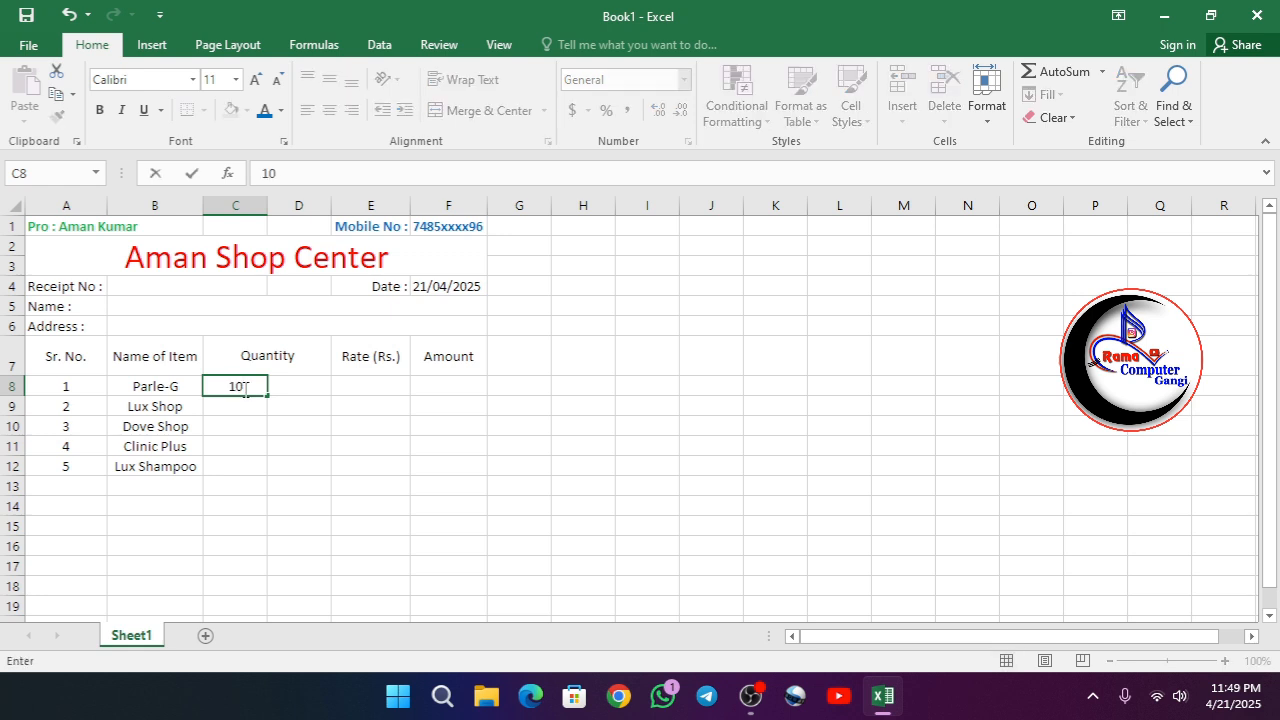
key(Tab)
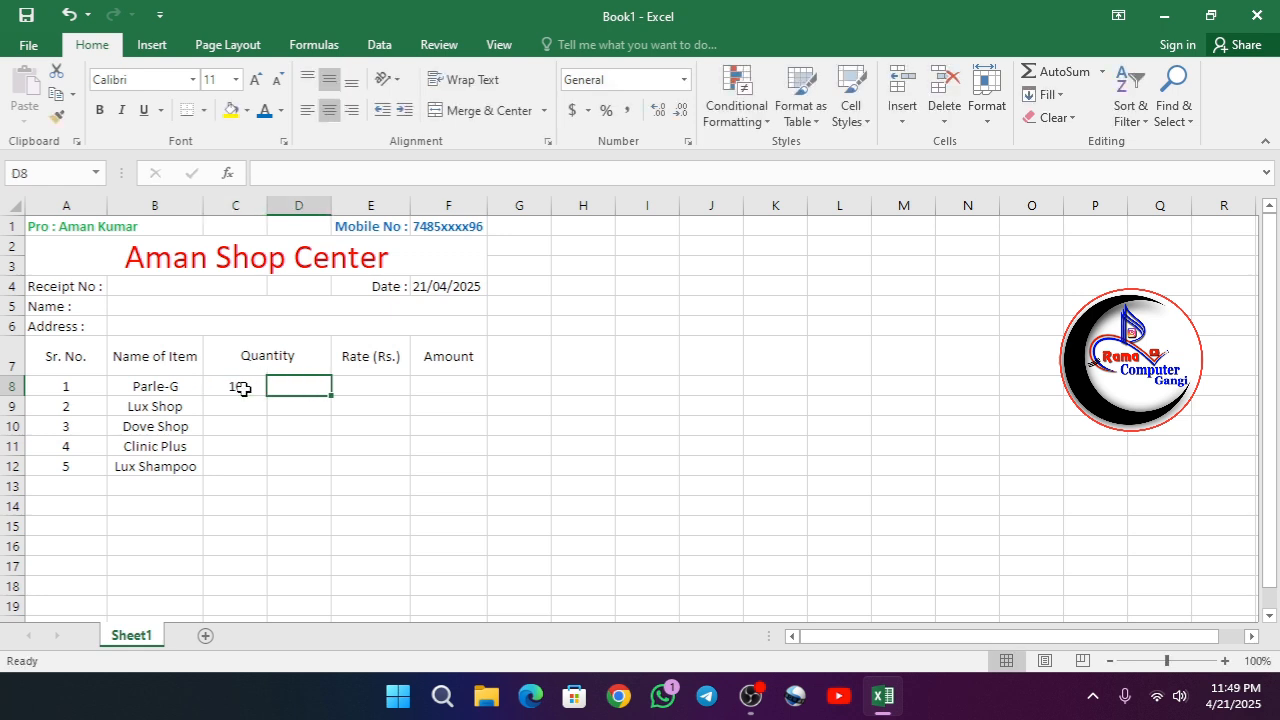
text(4.)
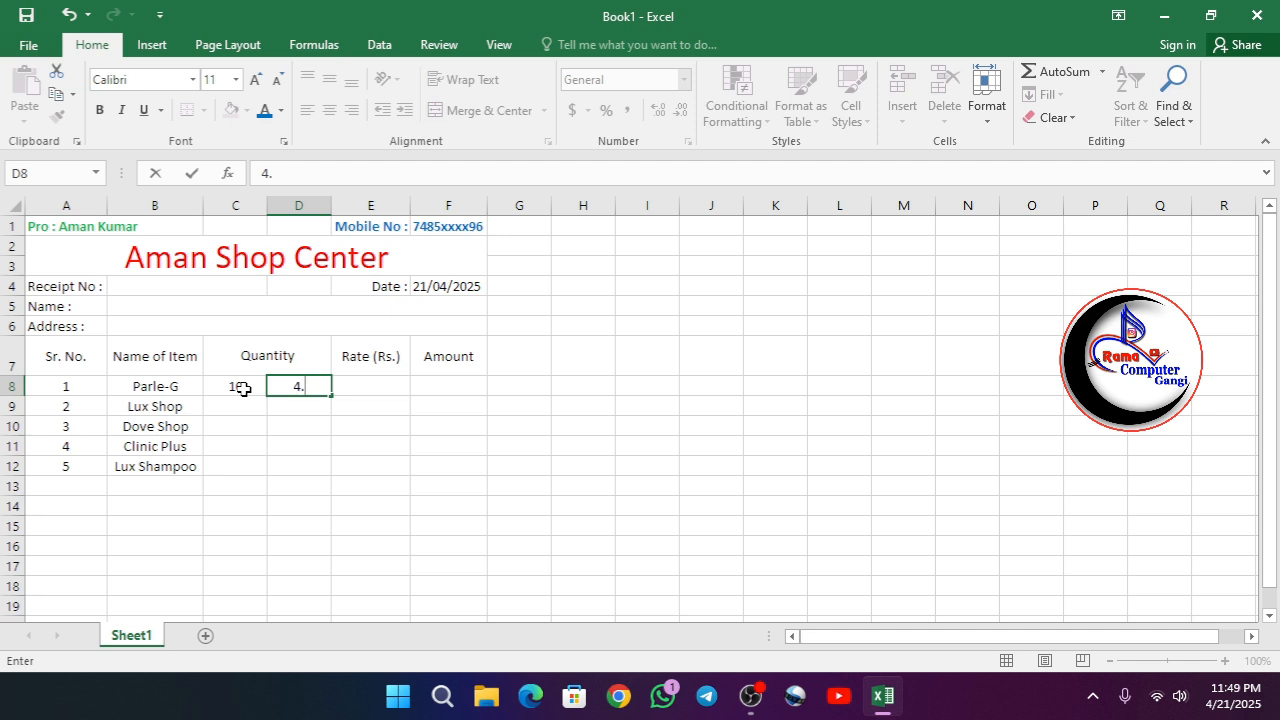
text(45)
key(Return)
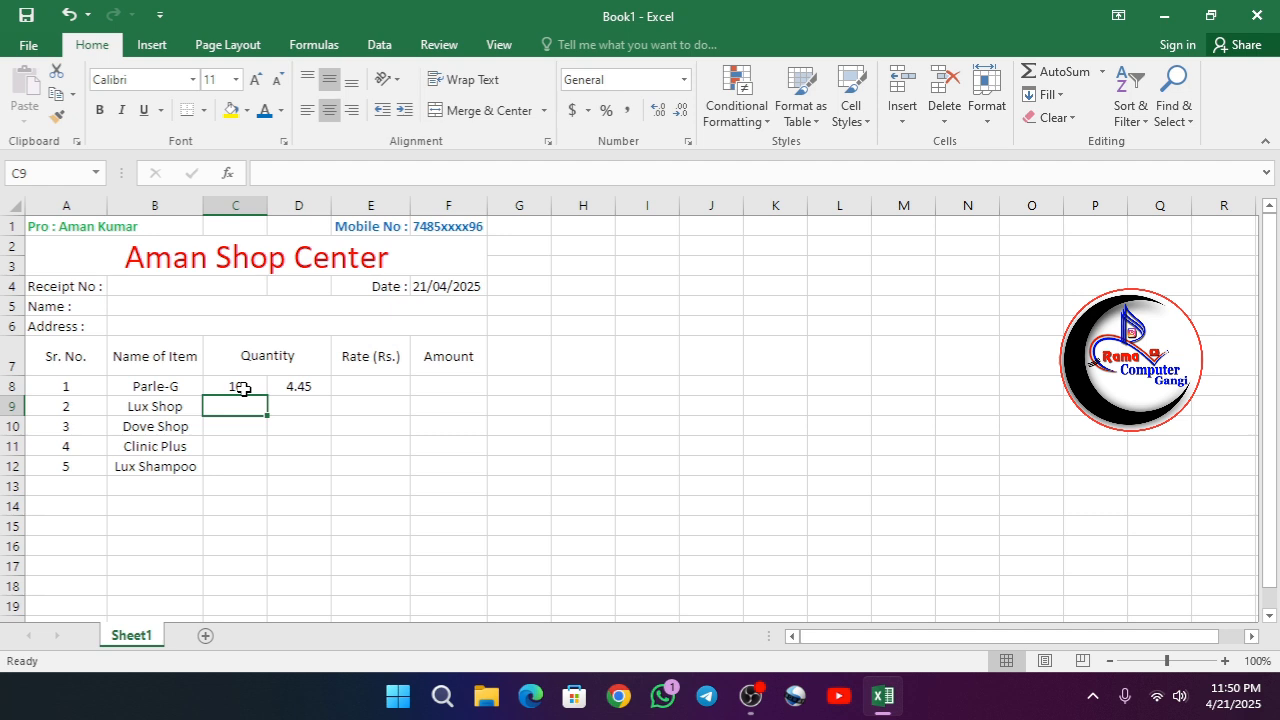
- Enter 12 in C9 and 8.55 in D9 for Lux Shop, and move the D8:D9 values into the Rate column, E8:E9
text(12)
key(Tab)
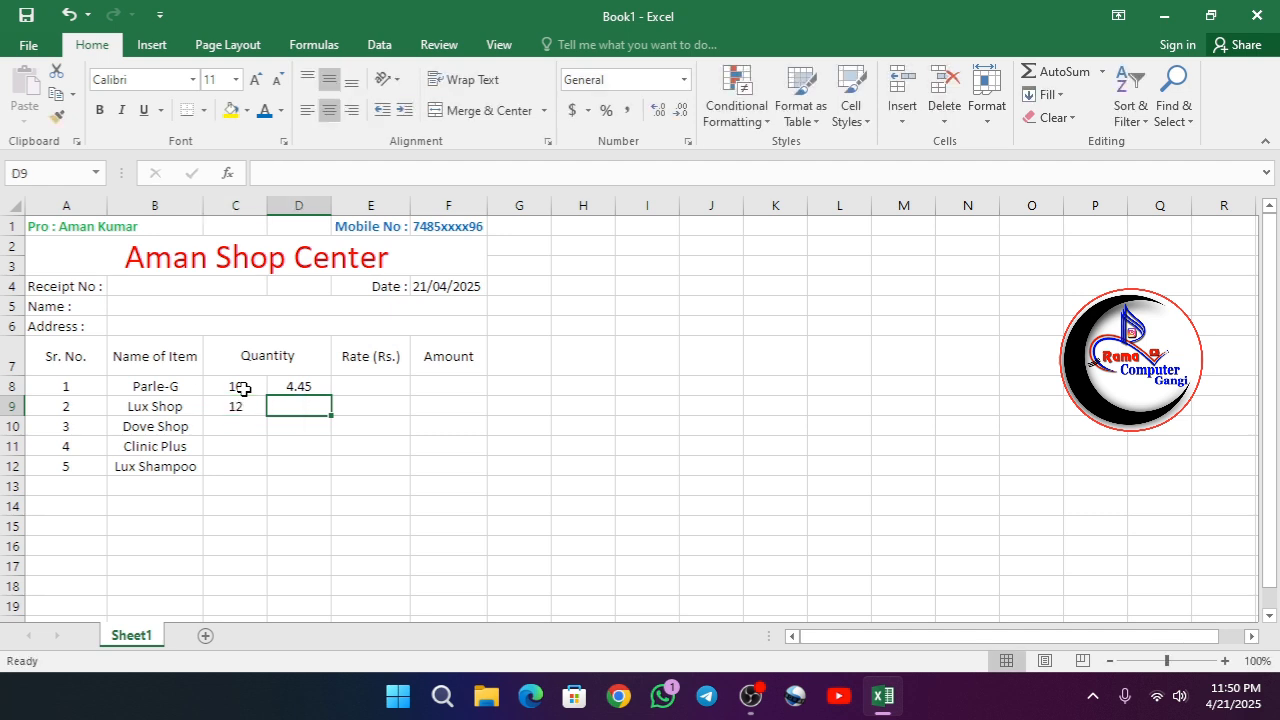
text(8)
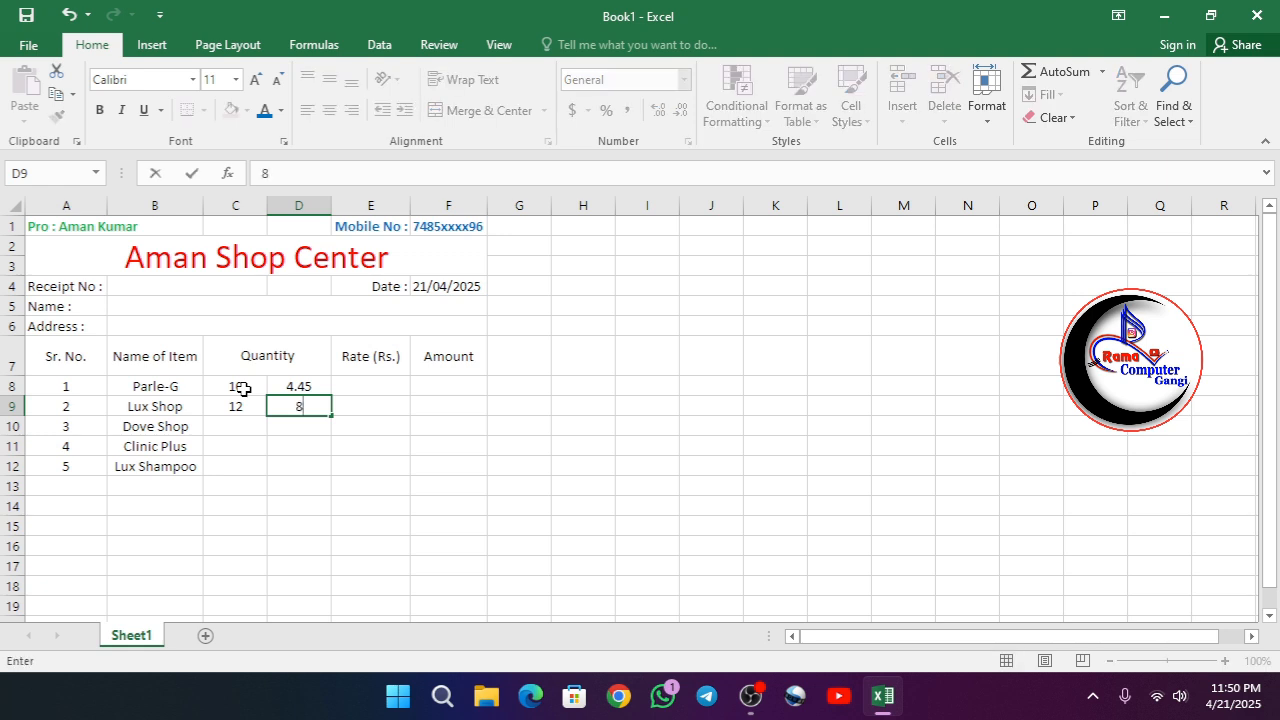
text(.55)
key(Return)
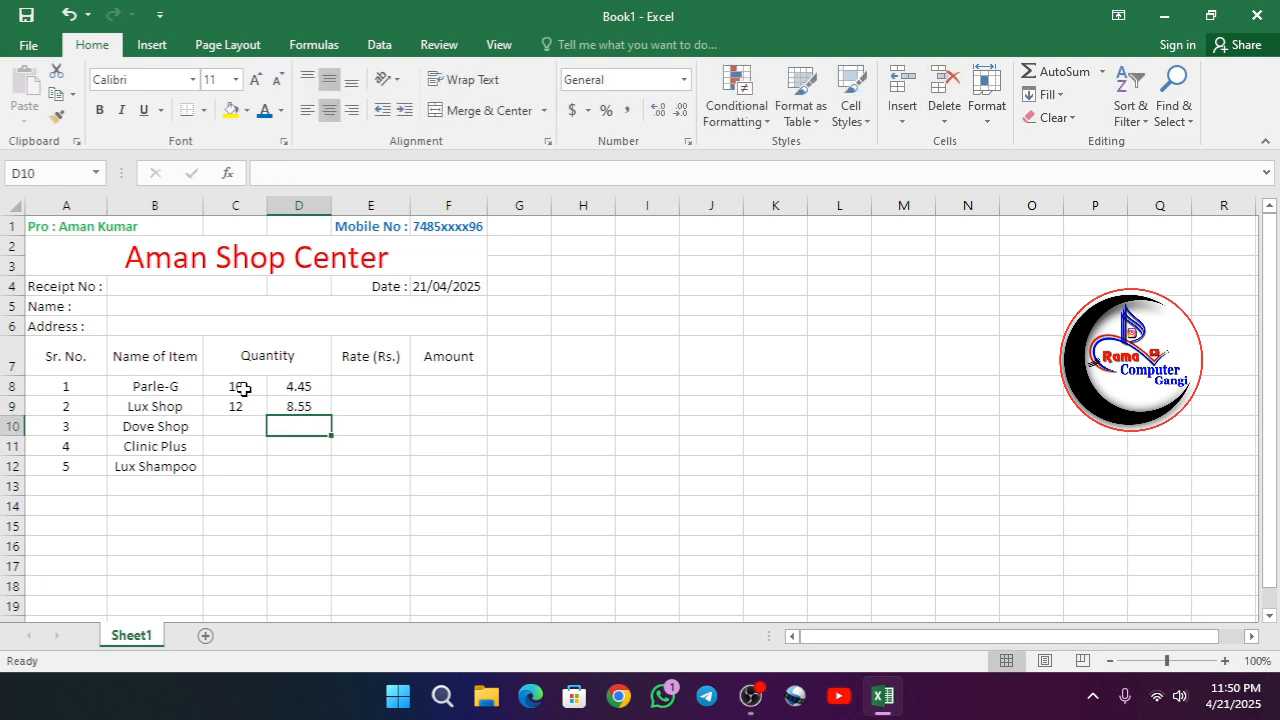
click(251, 424)
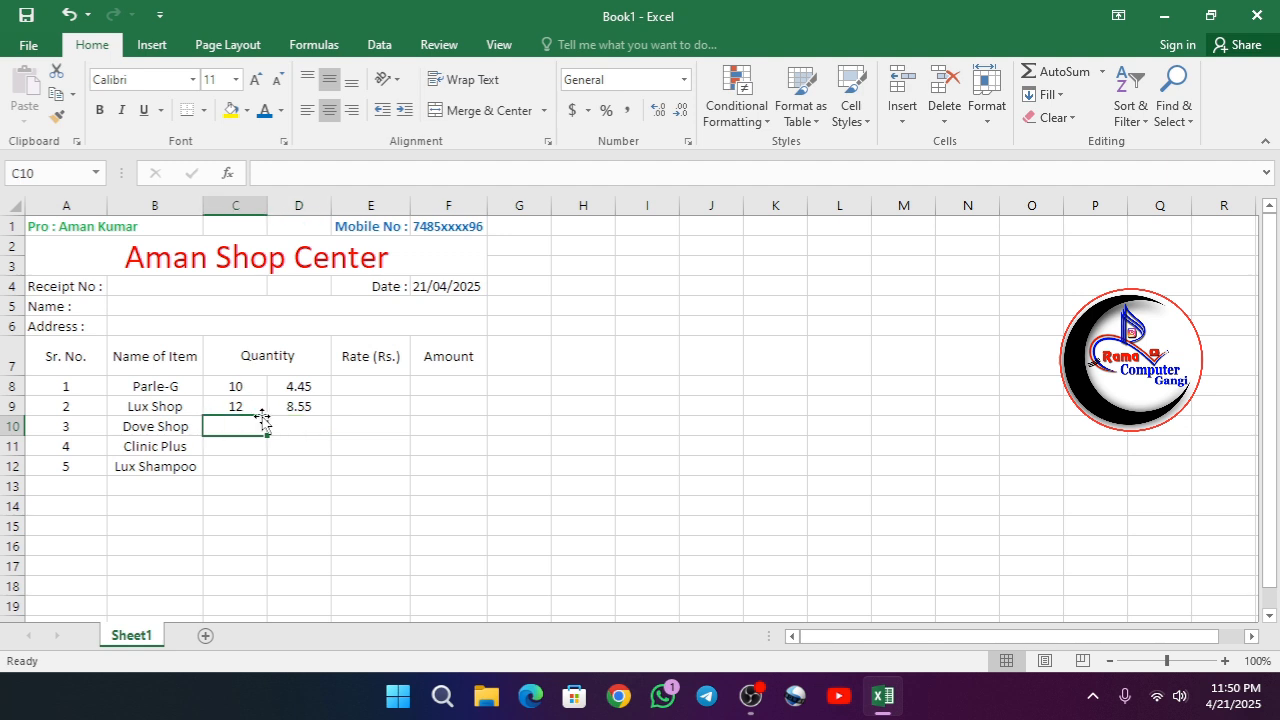
drag(300, 386, 350, 396)
- Enter the unit "Pcs." for Parle-G in D8 and for Lux Shop in D9
click(300, 390)
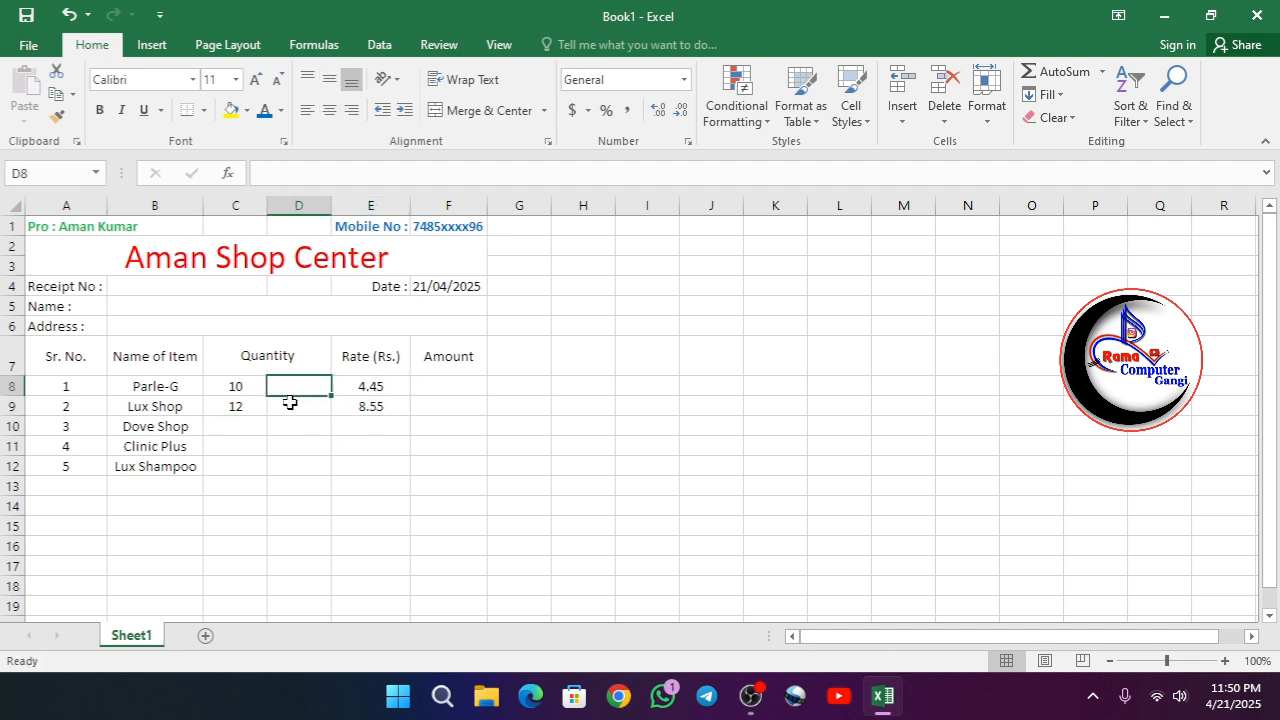
text(Pic)
key(BackSpace)
key(BackSpace)
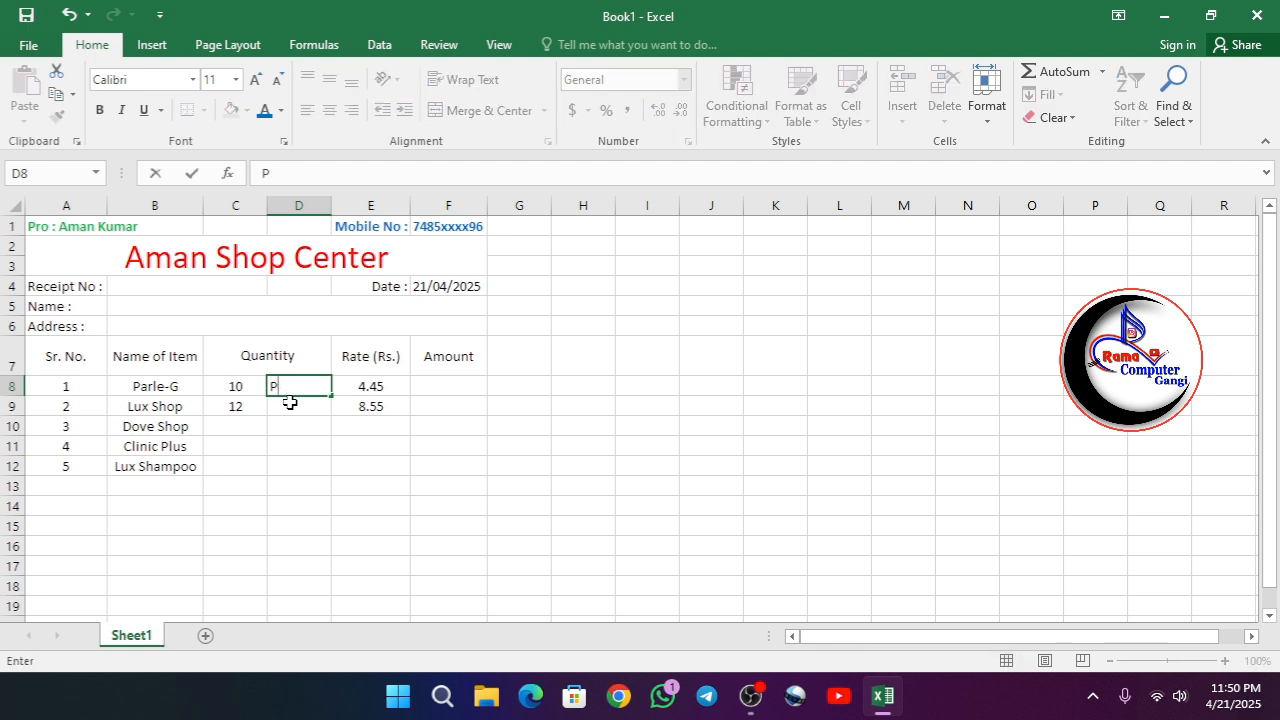
text(cs.)
key(Return)
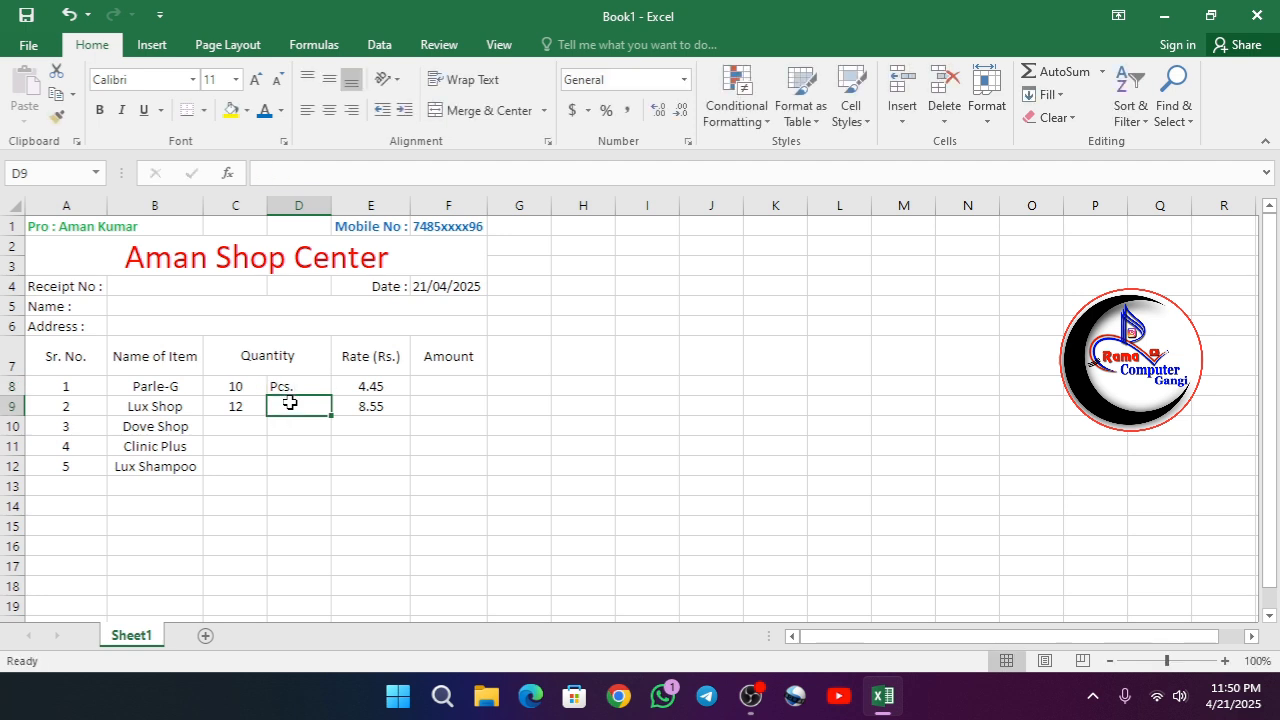
text(p)
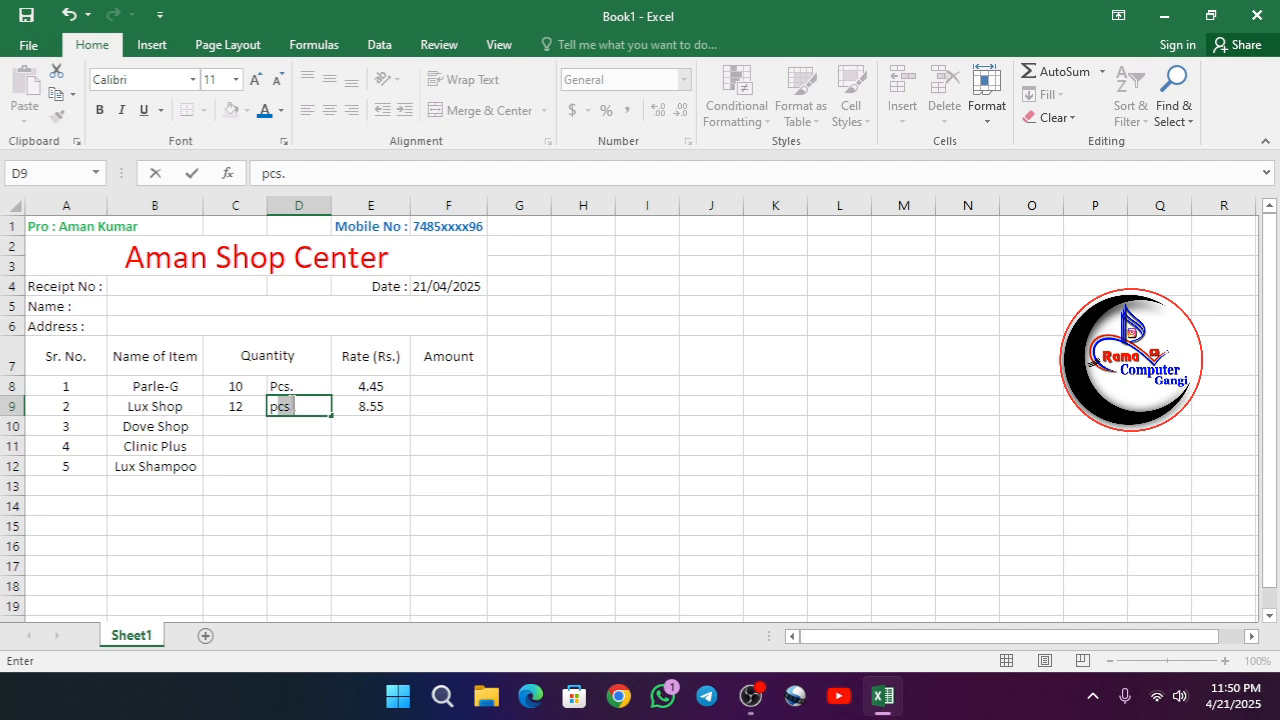
key(Return)
- Enter 12 in C10 and "Pcs." in D10 as the Dove Shop quantity, and left-align D10
click(231, 426)
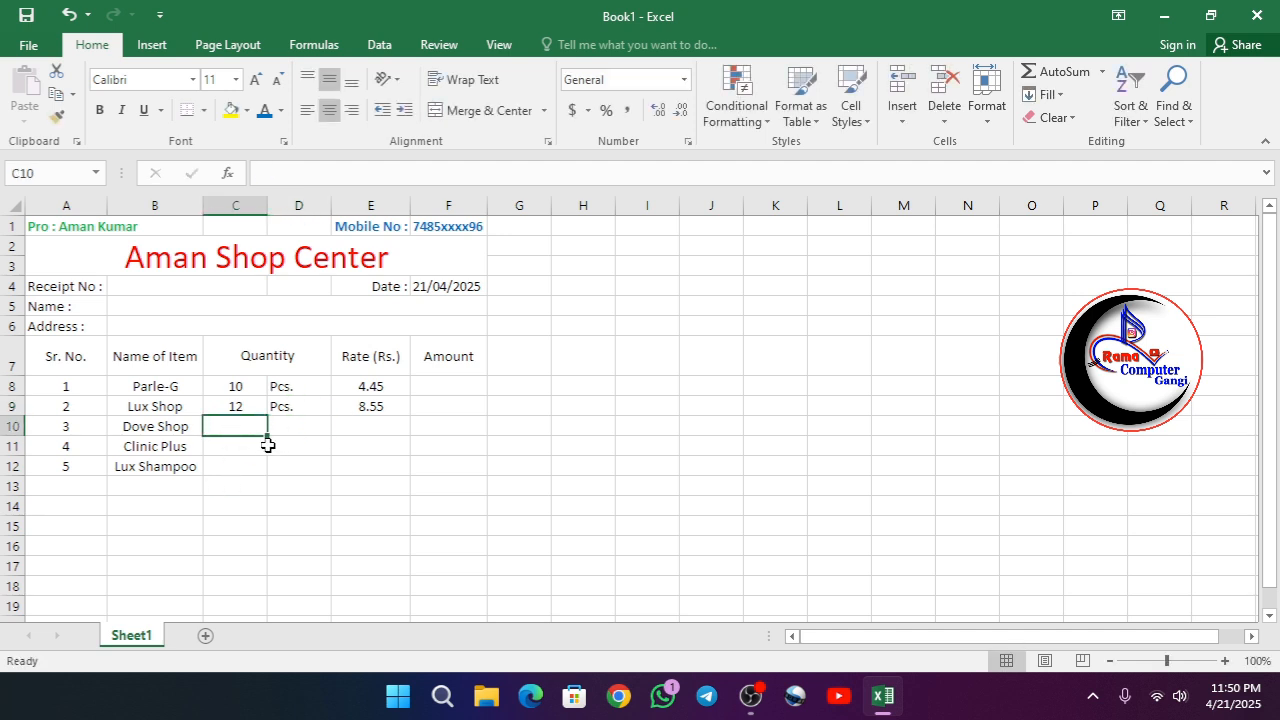
text(12)
key(Tab)
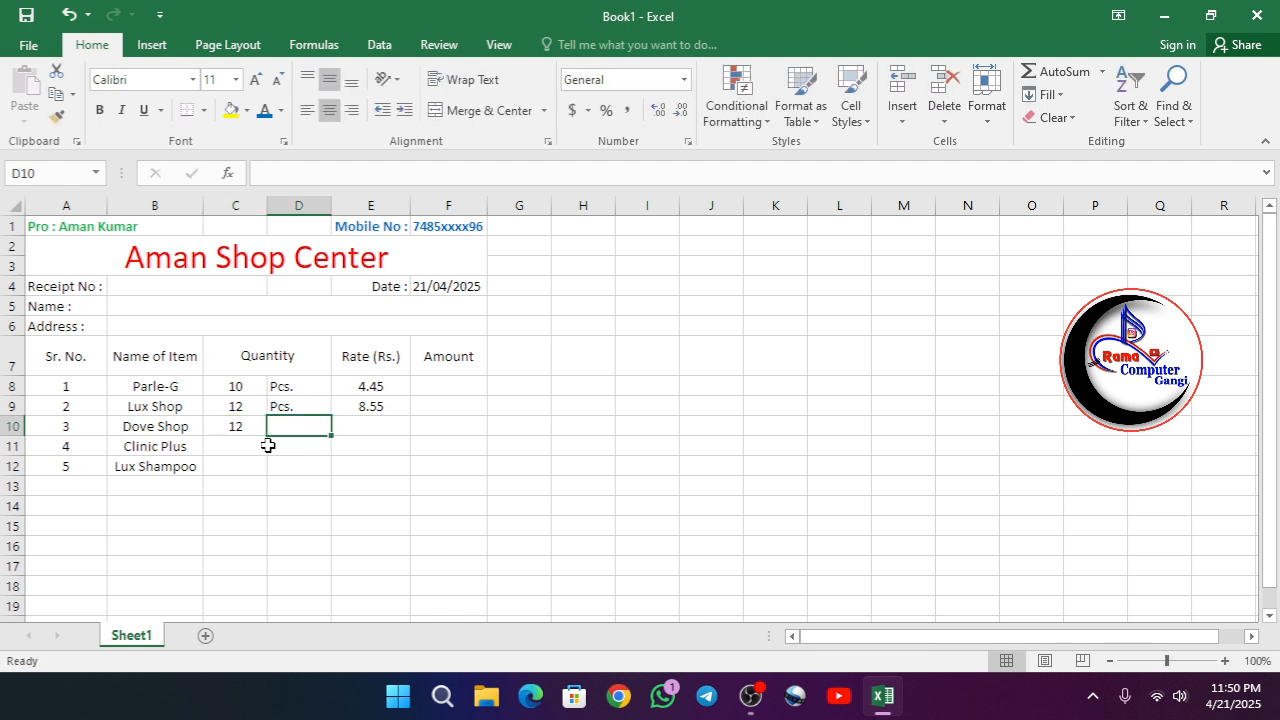
text(p)
key(Return)
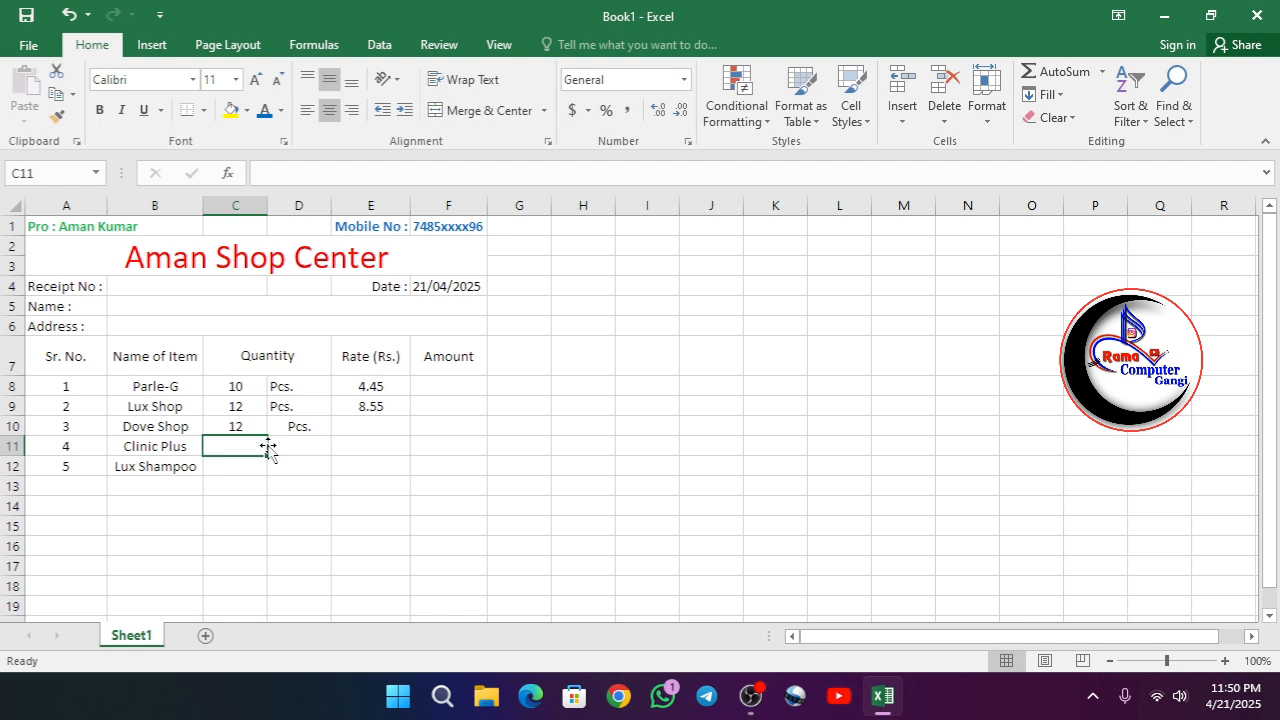
click(292, 426)
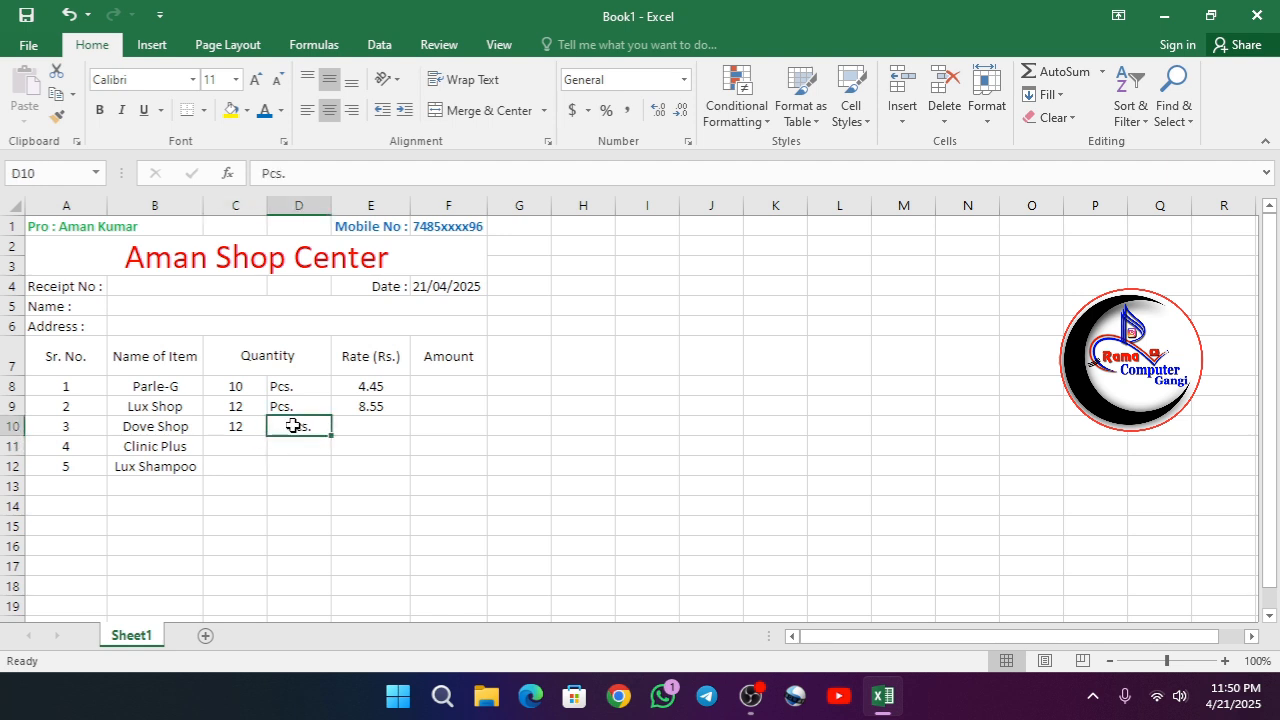
click(307, 110)
- Enter the Dove Shop rate 34.25 in E10
click(366, 424)
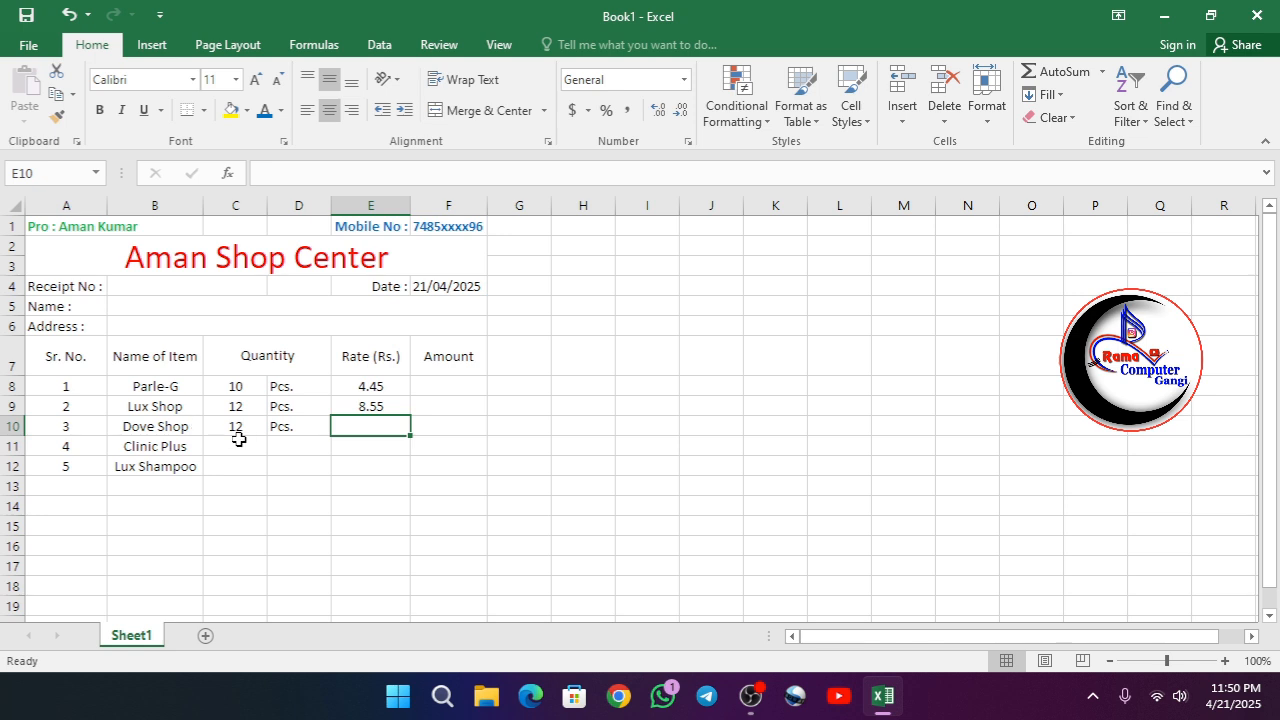
text(34)
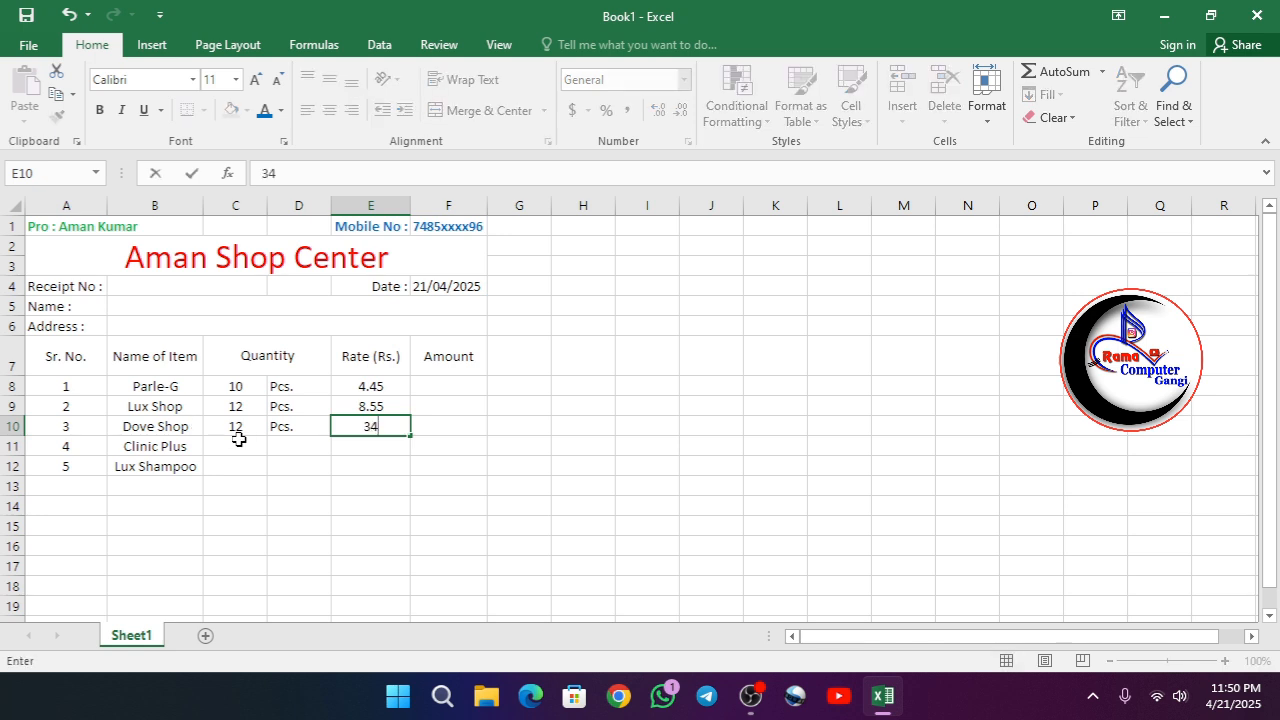
text(.25)
key(Return)
- Enter 10 in C11 and the unit "Pkt." in D11 as the Clinic Plus quantity
click(242, 446)
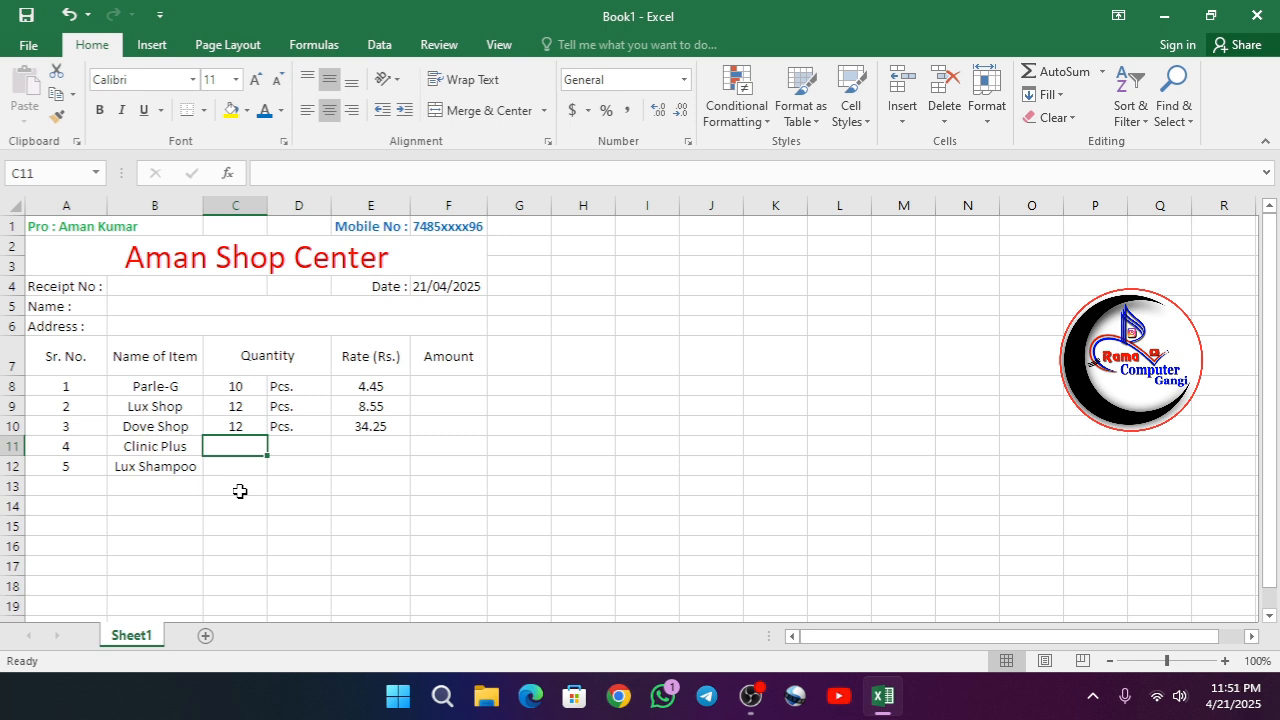
text(10)
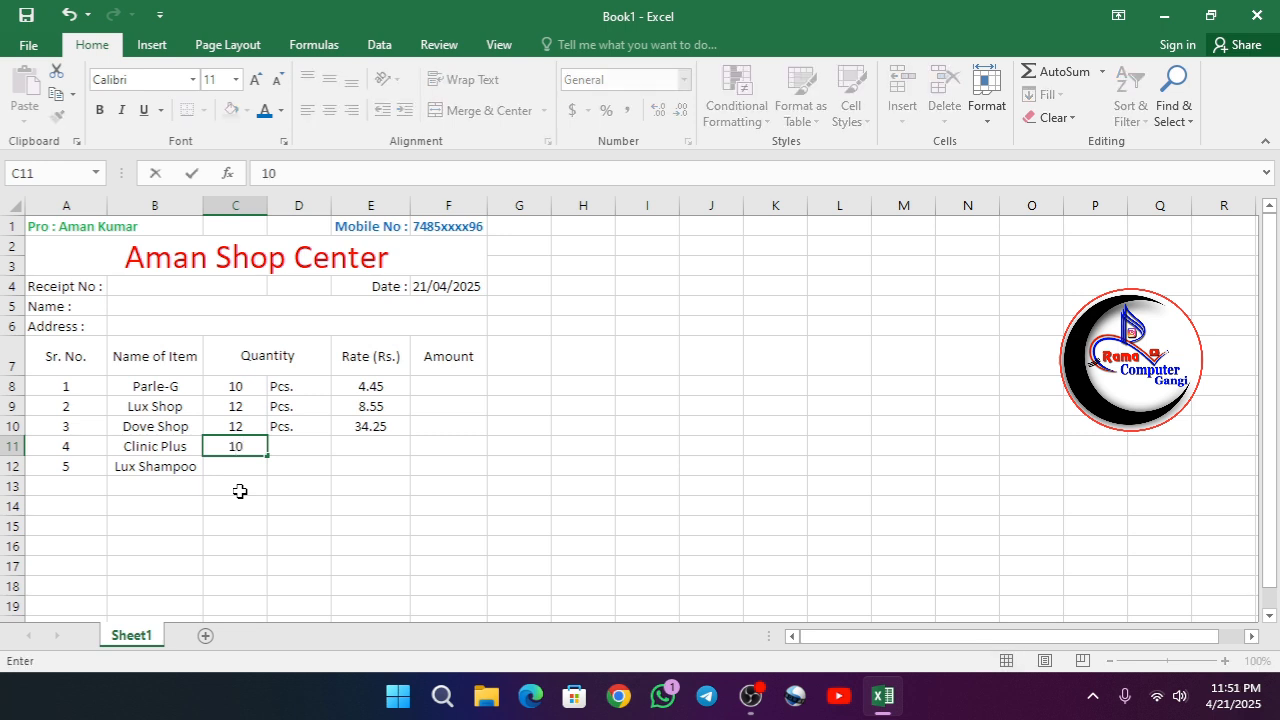
key(Tab)
text(P)
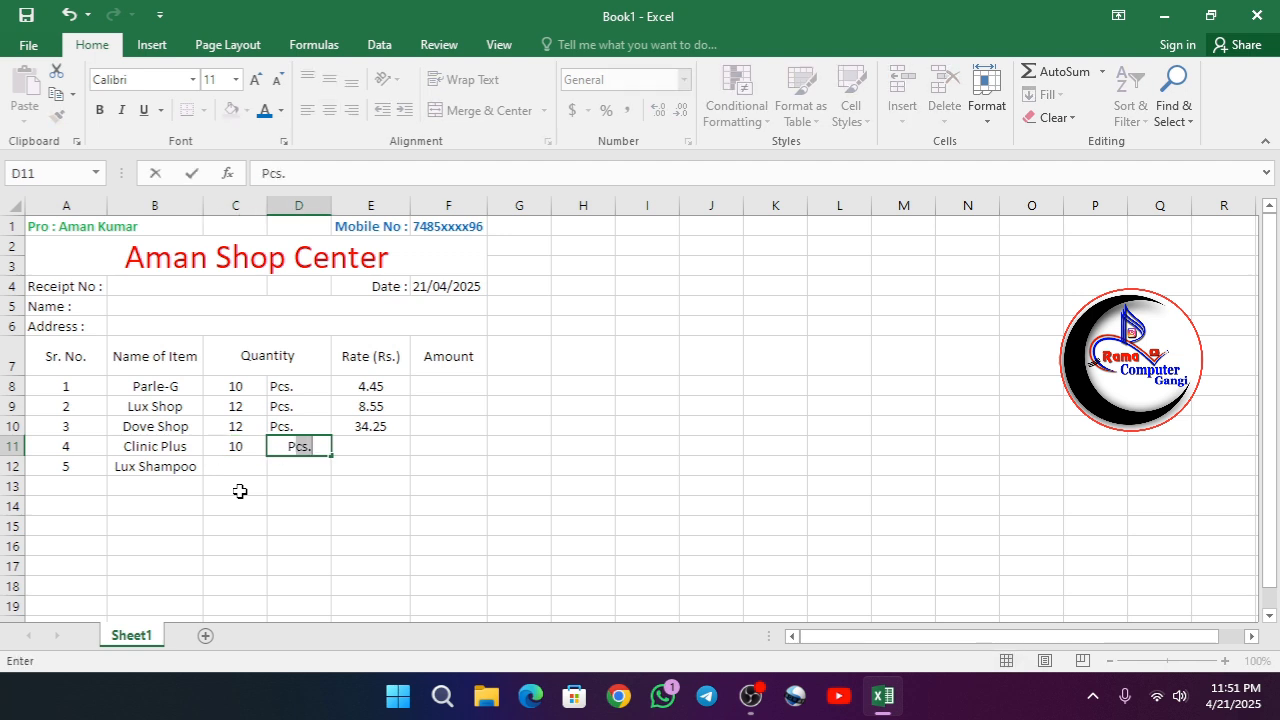
text(kt.)
key(Return)
- Enter the Clinic Plus rate .75 in E11
key(Left)
key(Up)
key(Right)
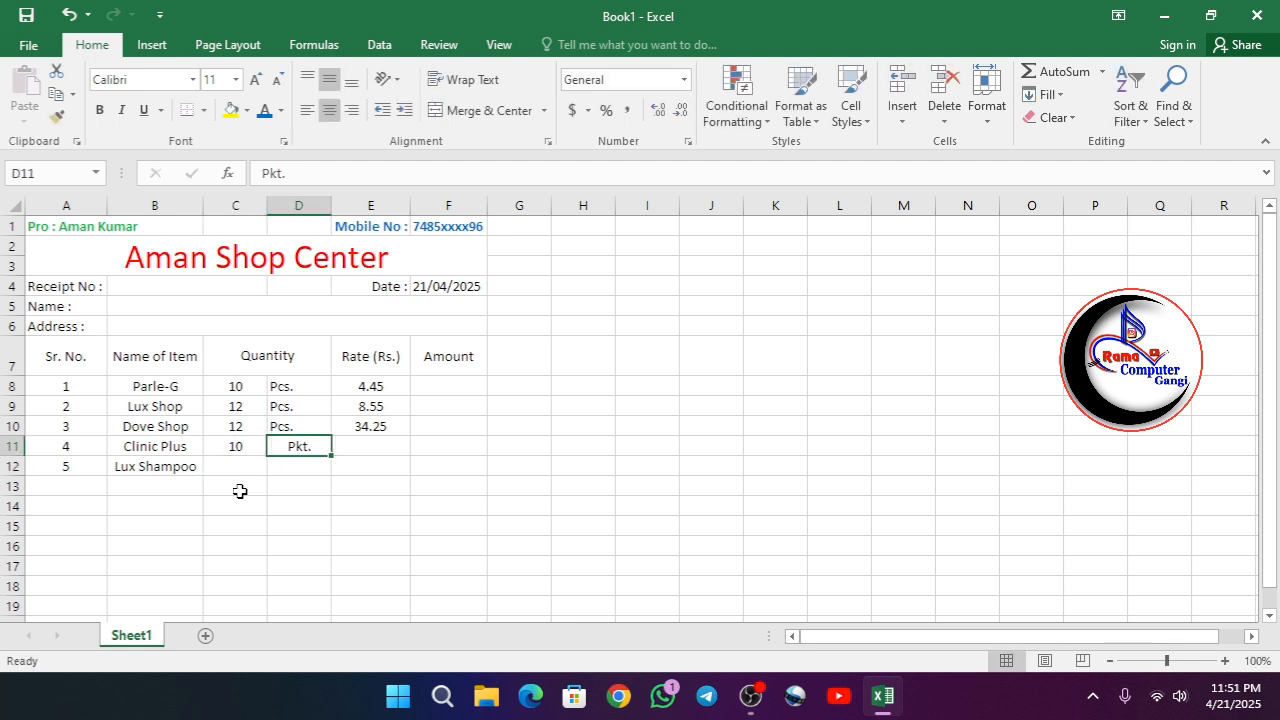
key(Right)
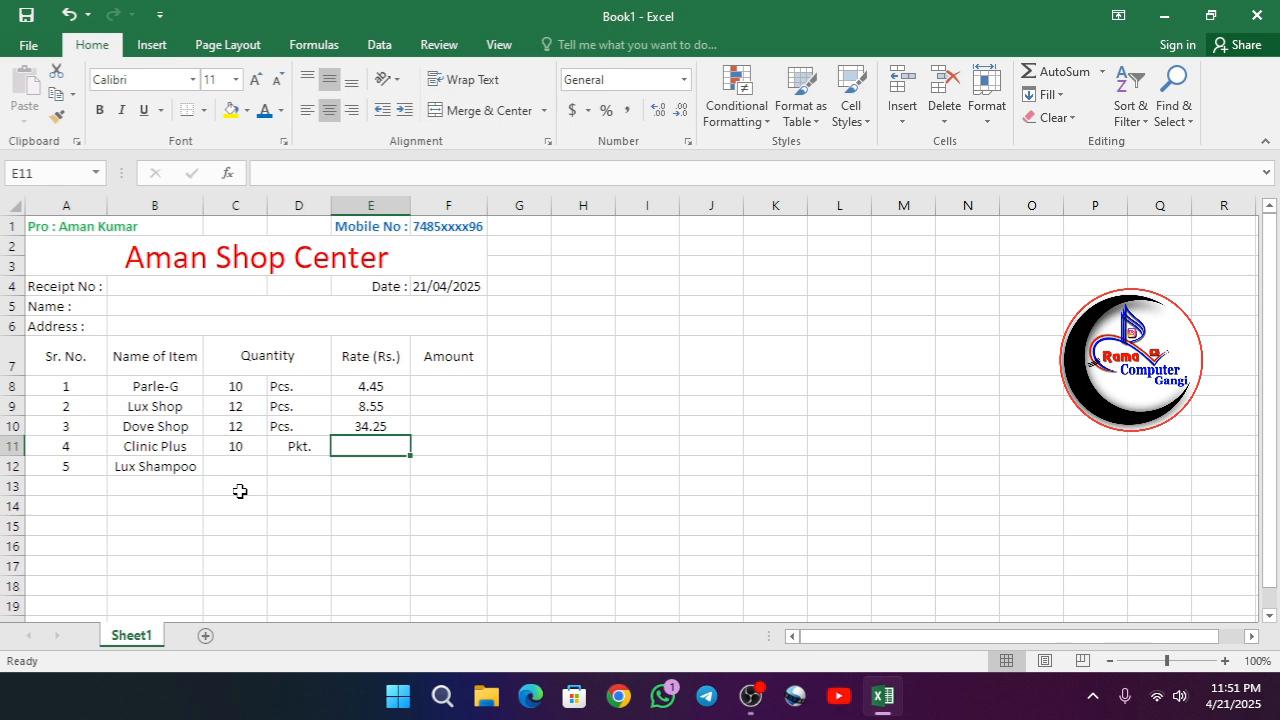
text(.75)
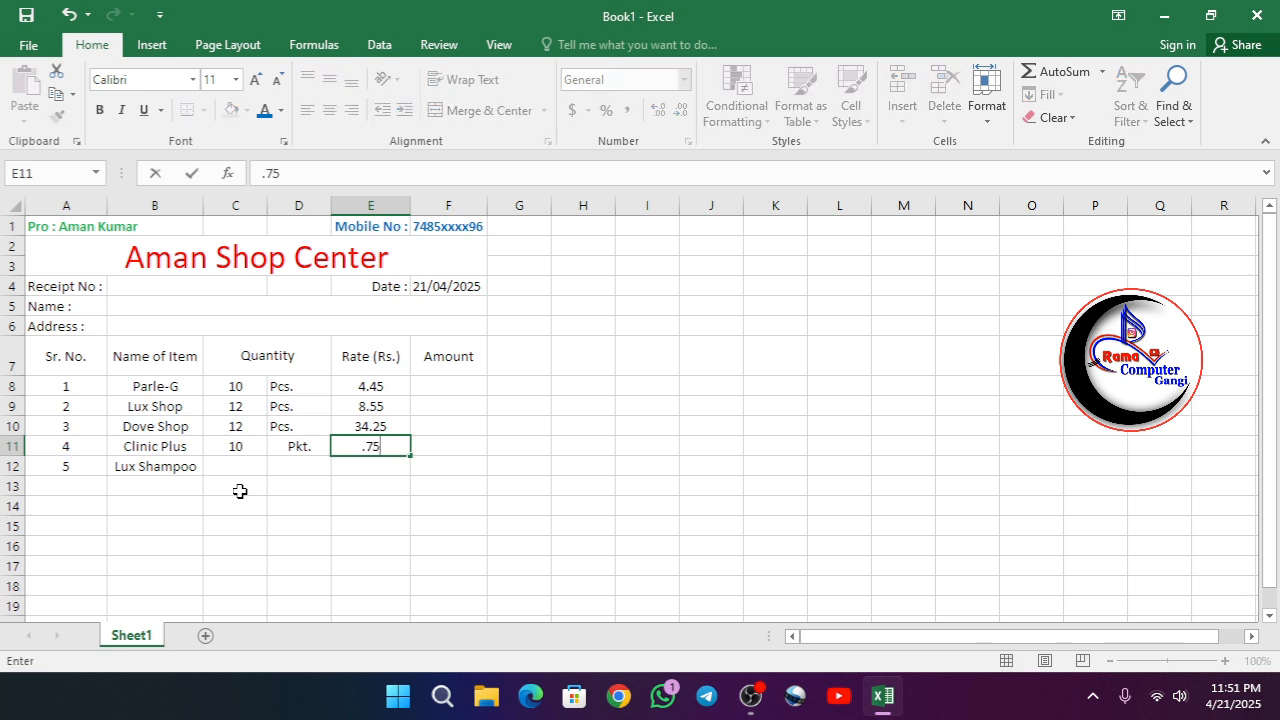
- Change the Clinic Plus quantity in C11 to 100
click(240, 450)
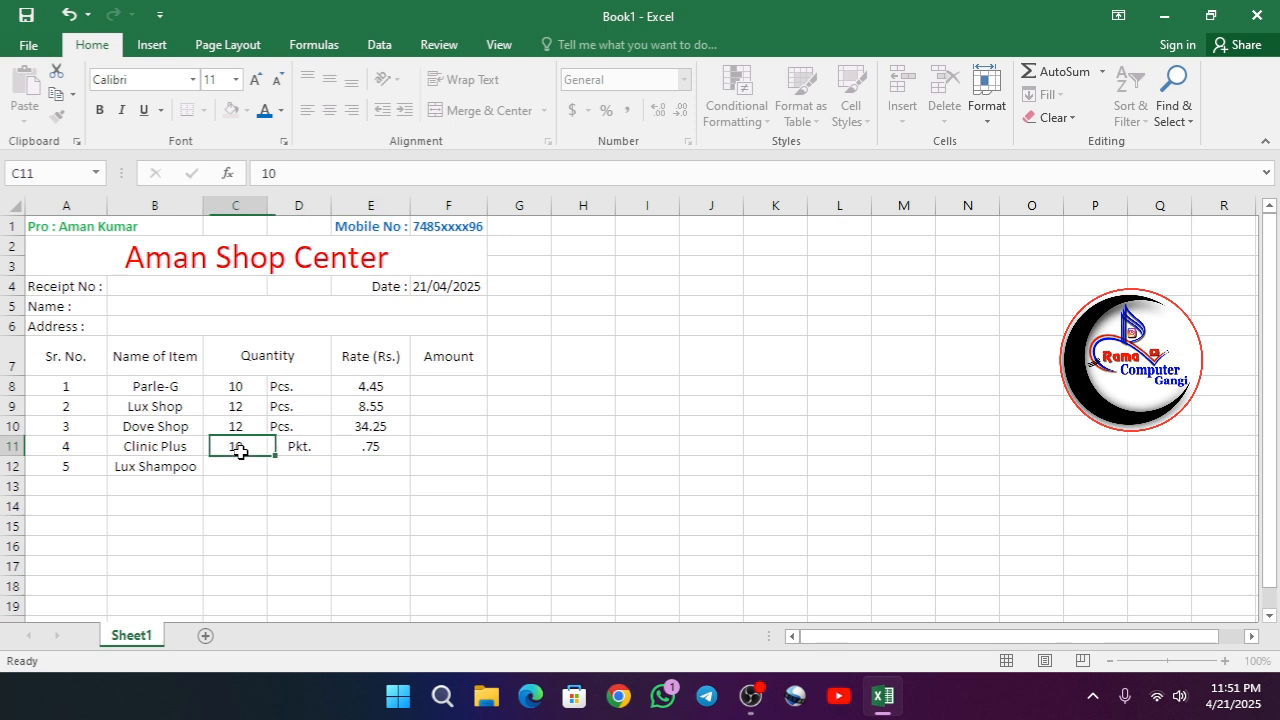
double_click(250, 449)
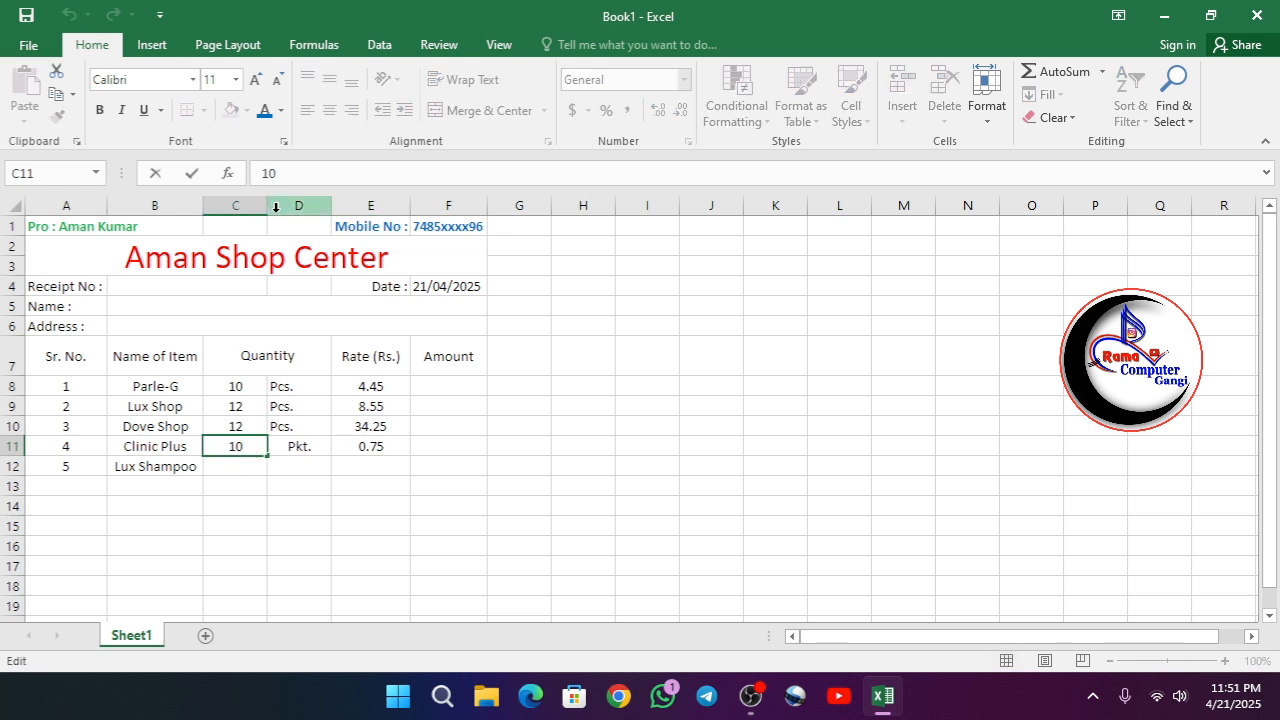
text(0)
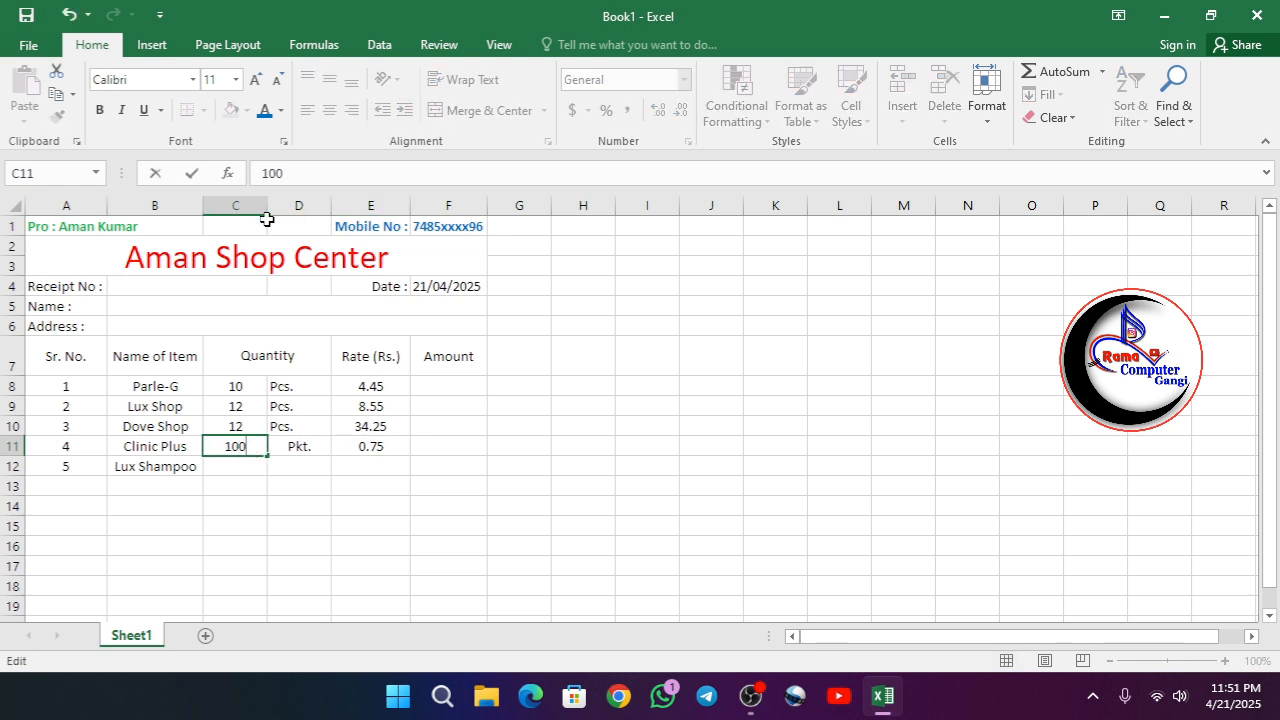
key(Return)
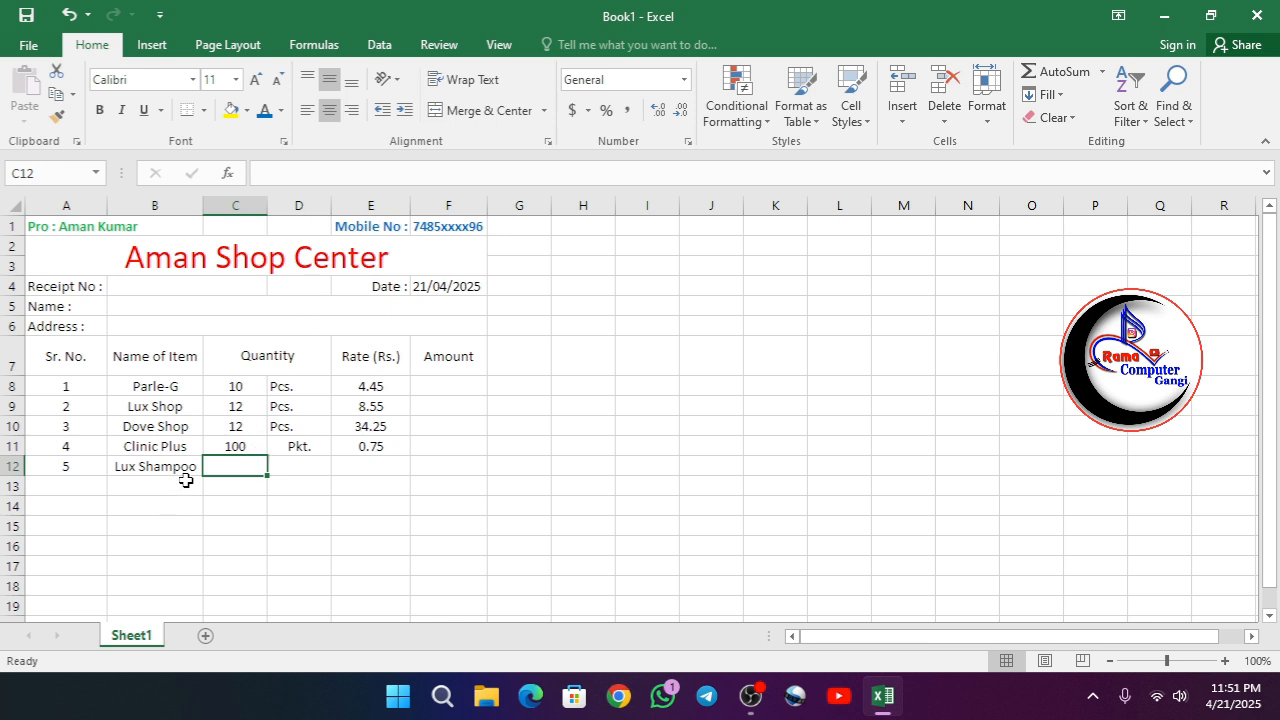
- Enter 15 in C12 and "Pcs." in D12 as the Lux Shampoo quantity
text(15)
key(Tab)
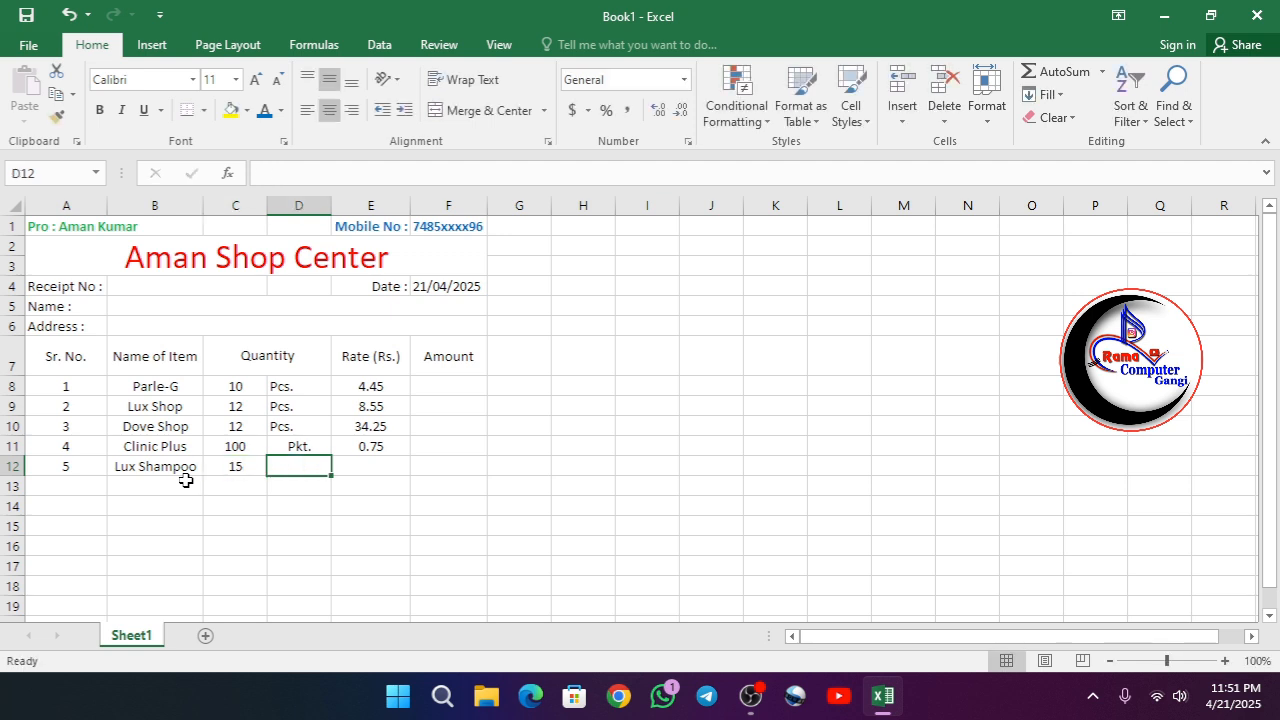
text(P)
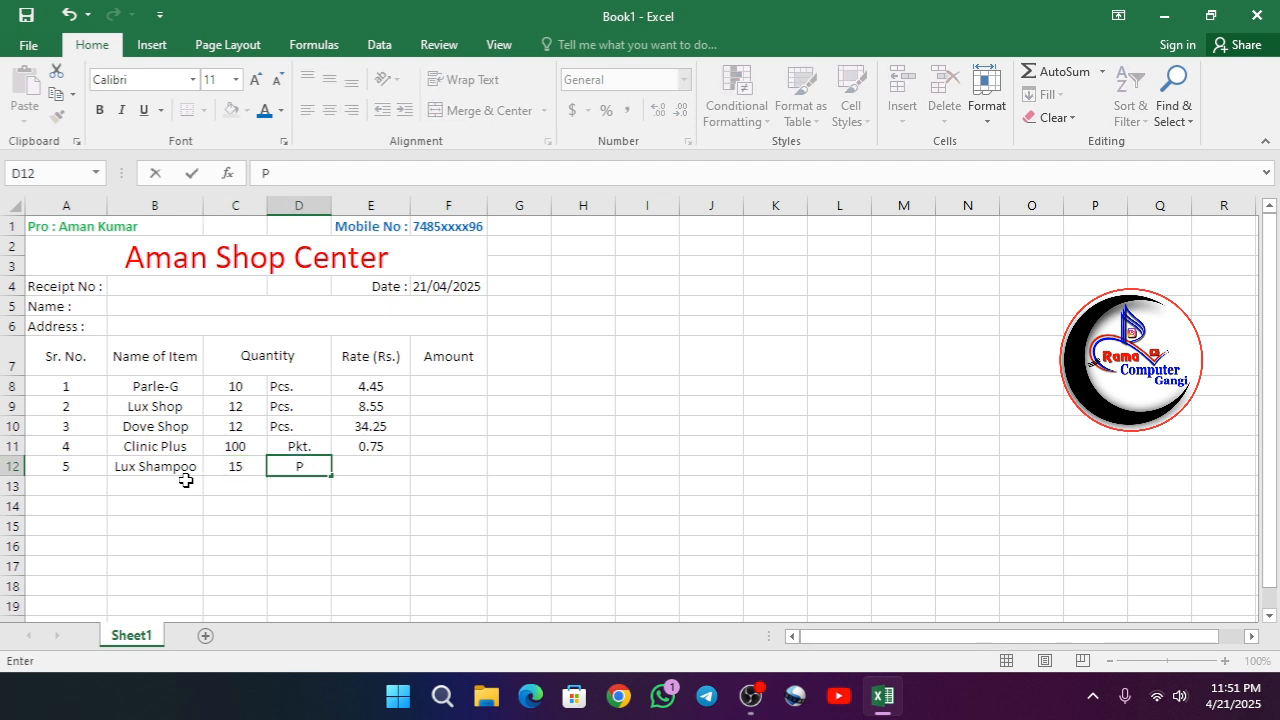
text(cs.)
key(Return)
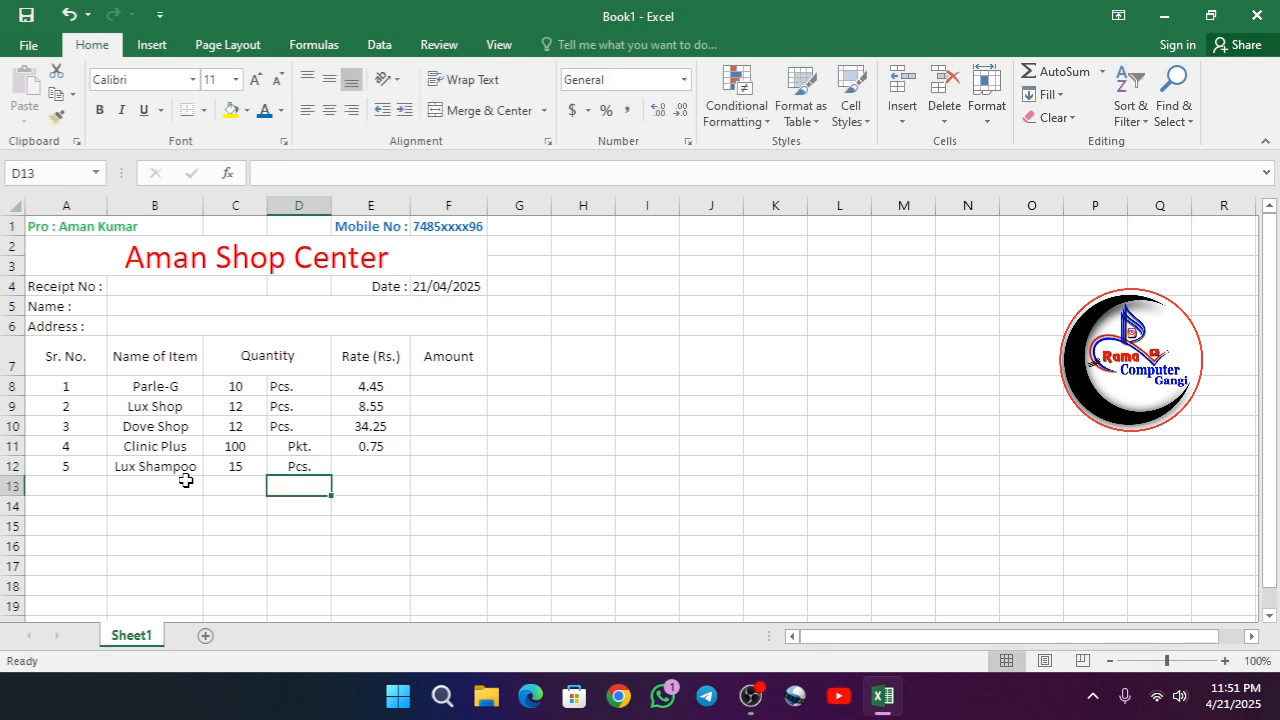
- Enter the Lux Shampoo rate 75.85 in E12
click(337, 467)
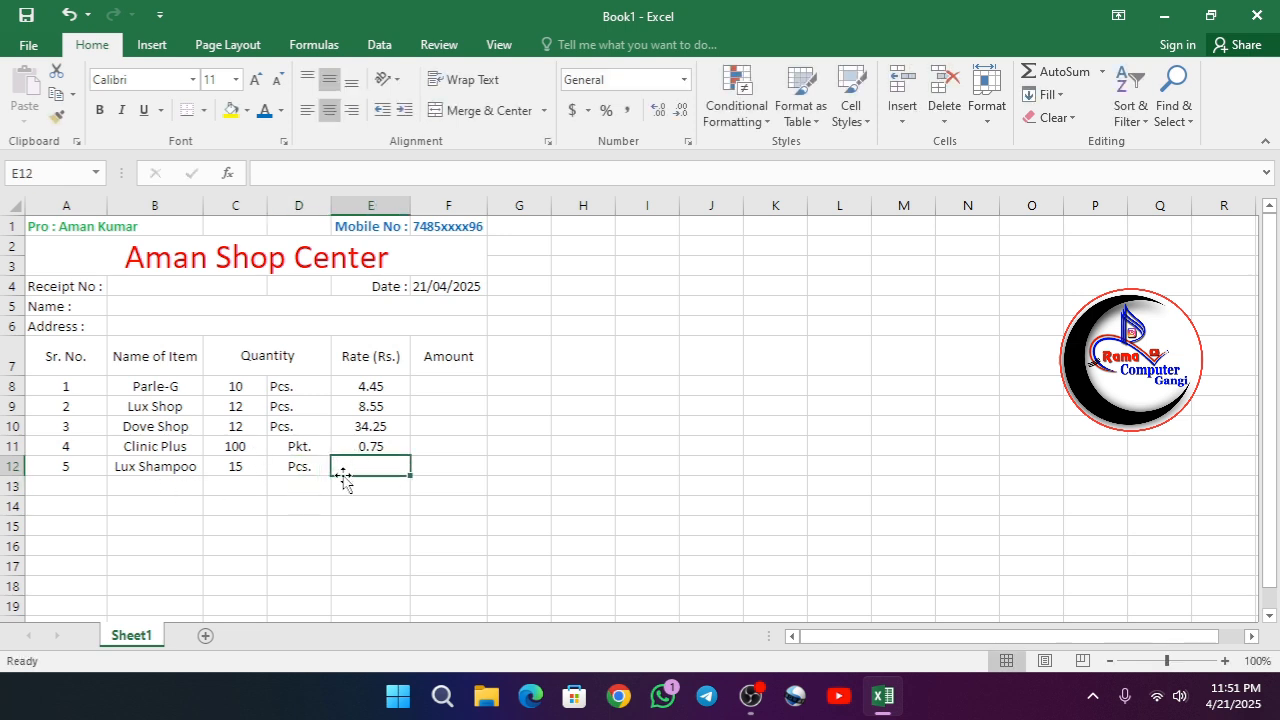
text(75.85)
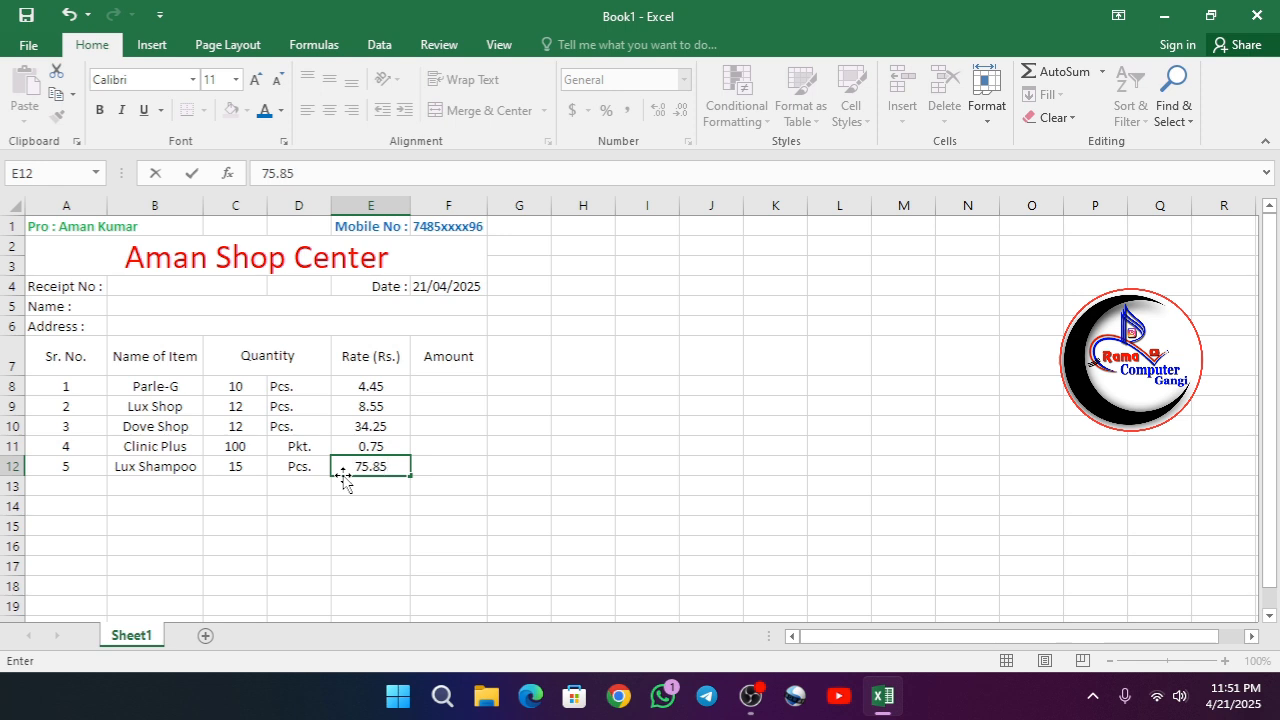
key(Return)
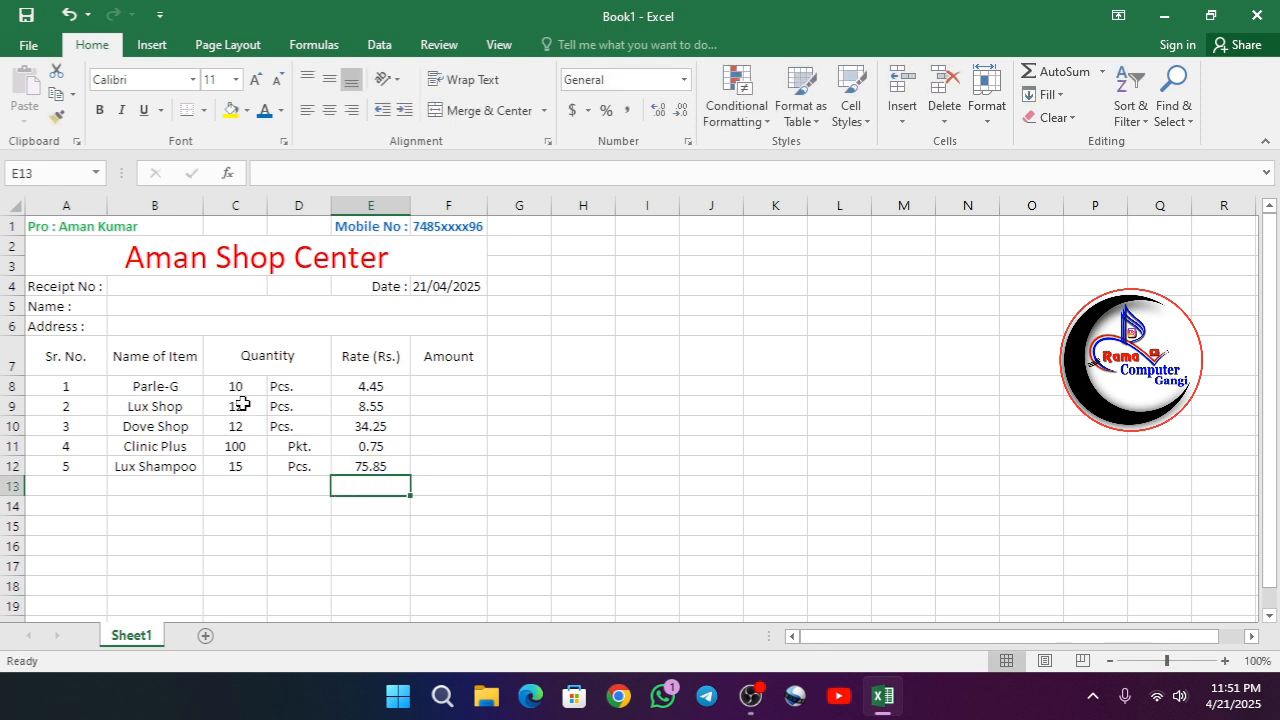
- Change the Parle-G quantity in C8 to 40
double_click(215, 388)
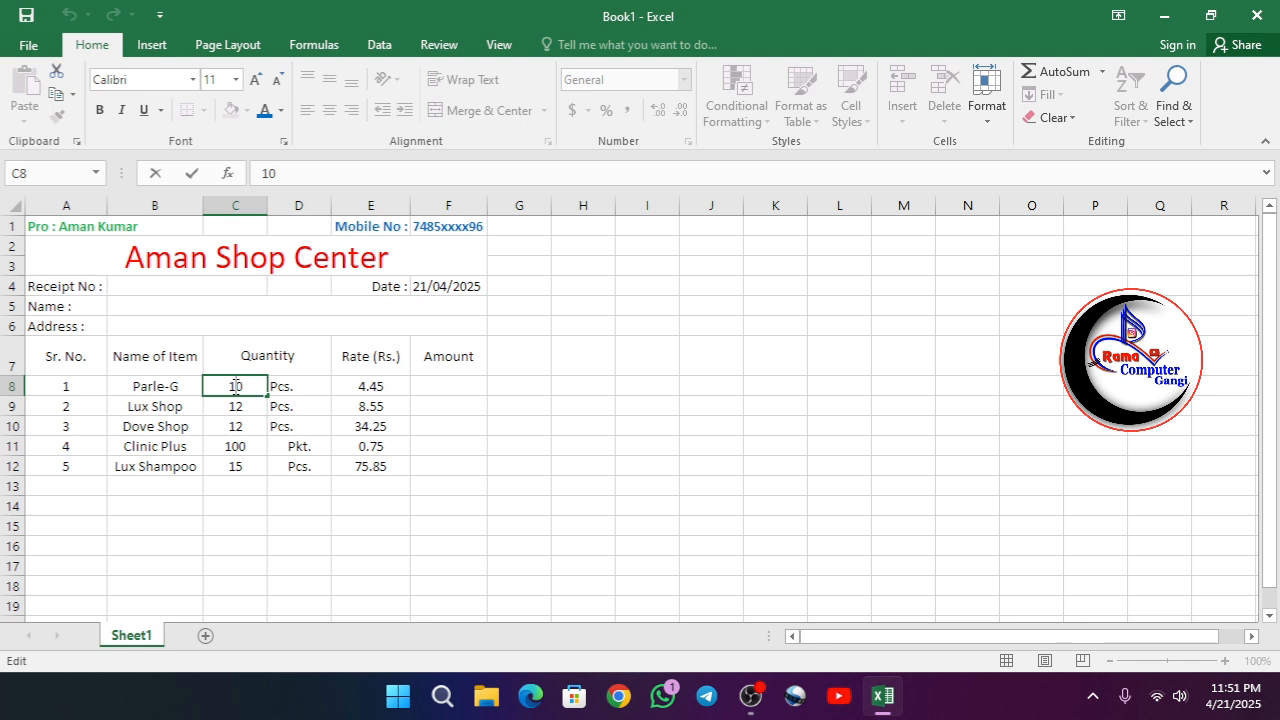
key(Delete)
key(Delete)
text(40)
key(Return)
- Change the Lux Shop quantity in C9 to 32
double_click(237, 409)
key(Delete)
key(Delete)
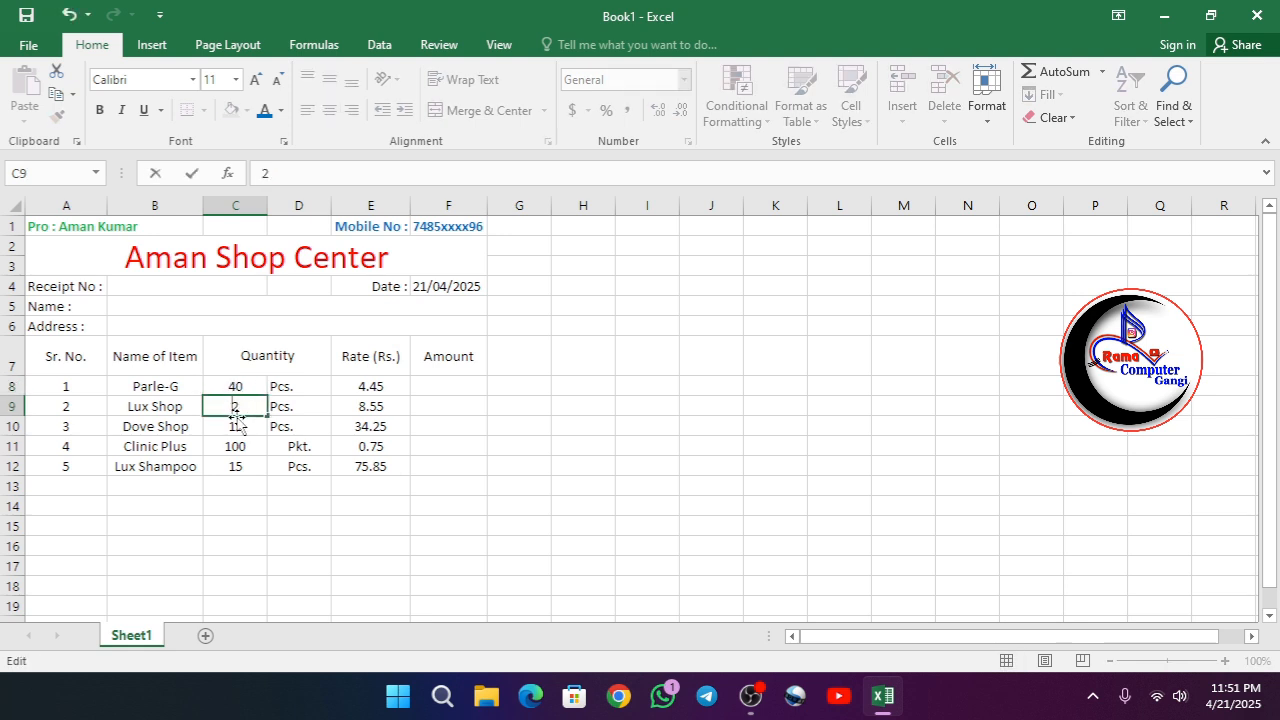
text(352)
key(BackSpace)
key(Return)
- Change the Dove Shop quantity in C10 to 22
double_click(234, 427)
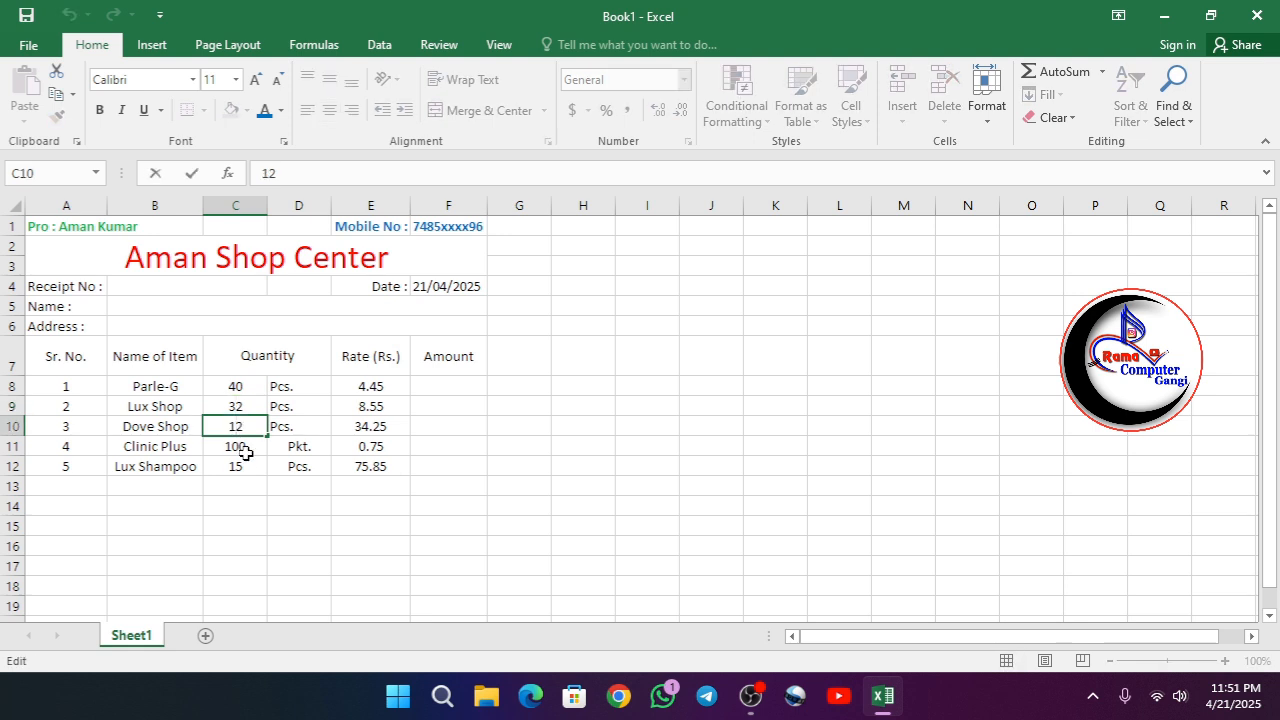
key(BackSpace)
text(2)
key(Return)
key(Return)
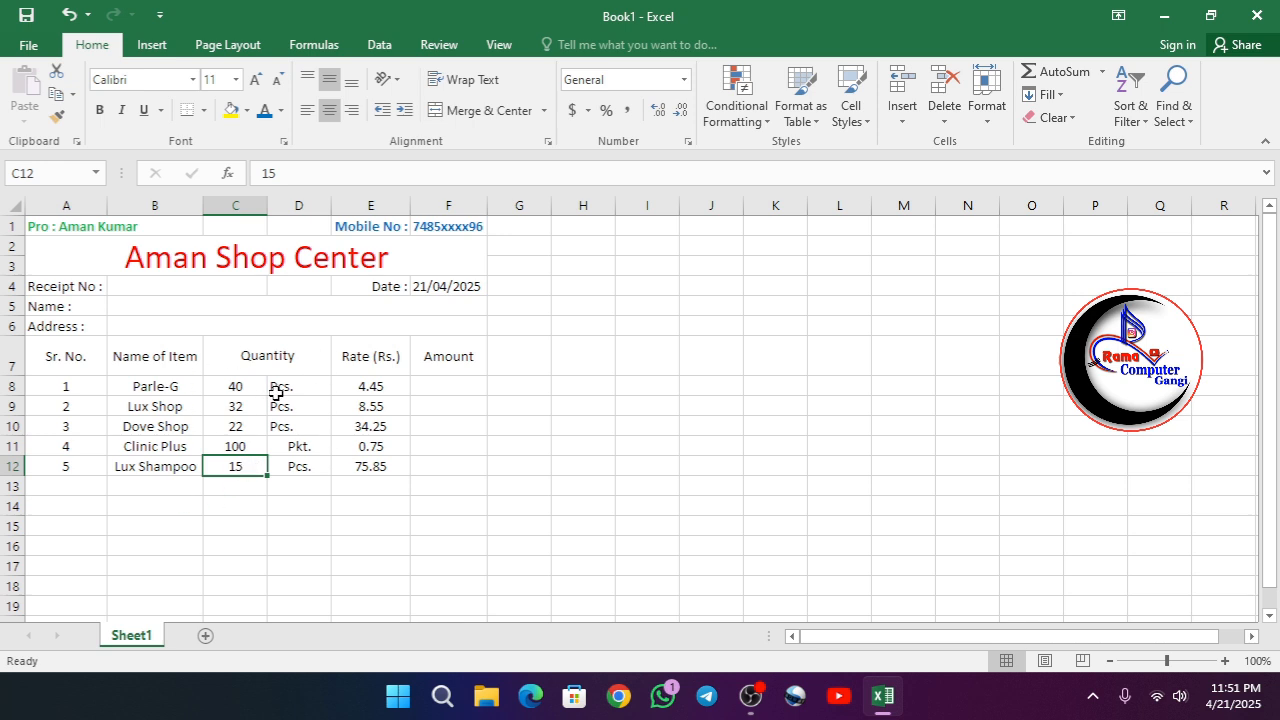
- Left-align the quantity units in D8:D12
drag(280, 386, 294, 464)
click(307, 110)
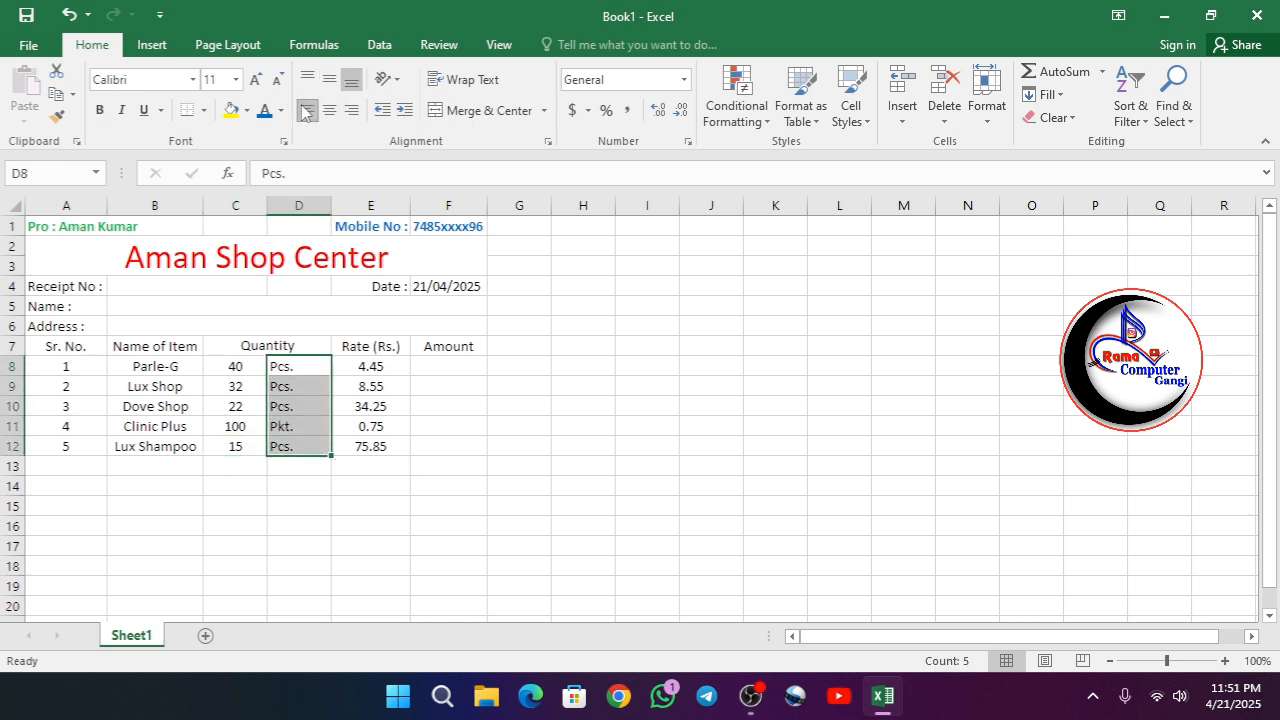
- Try right alignment on the quantities in C8:C12 and return them to centre alignment
click(352, 406)
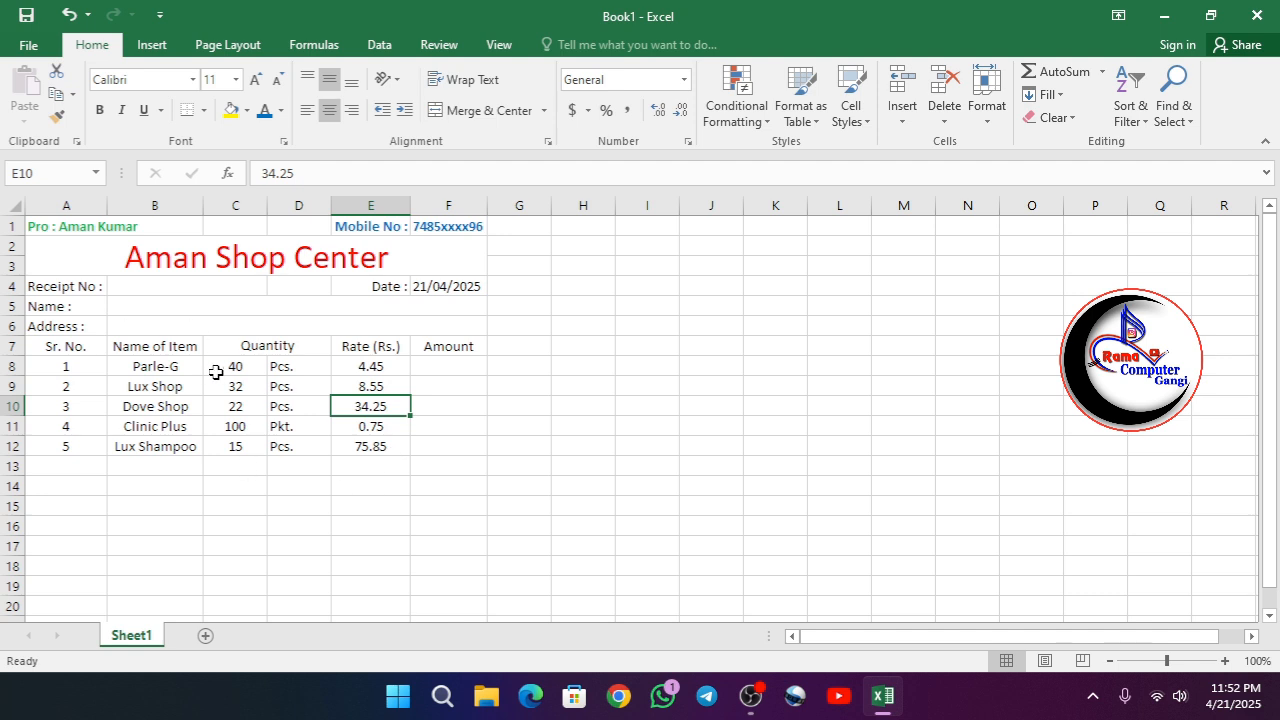
drag(225, 368, 234, 446)
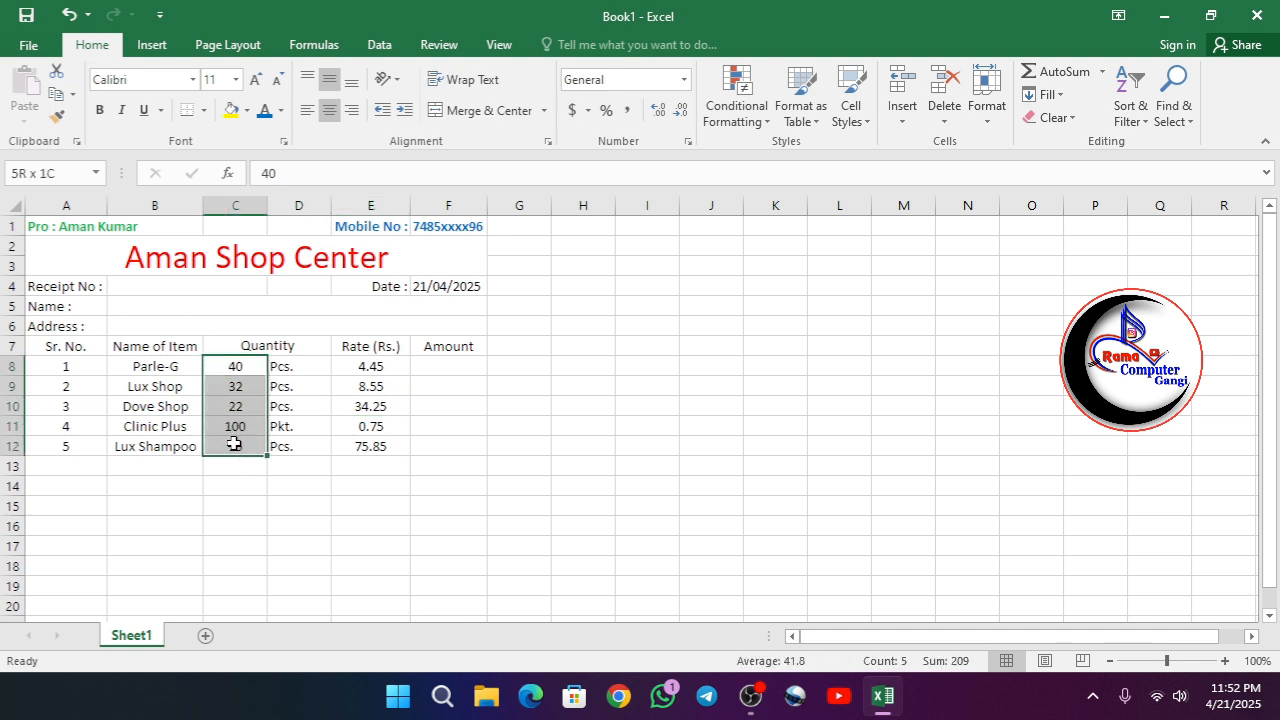
click(346, 113)
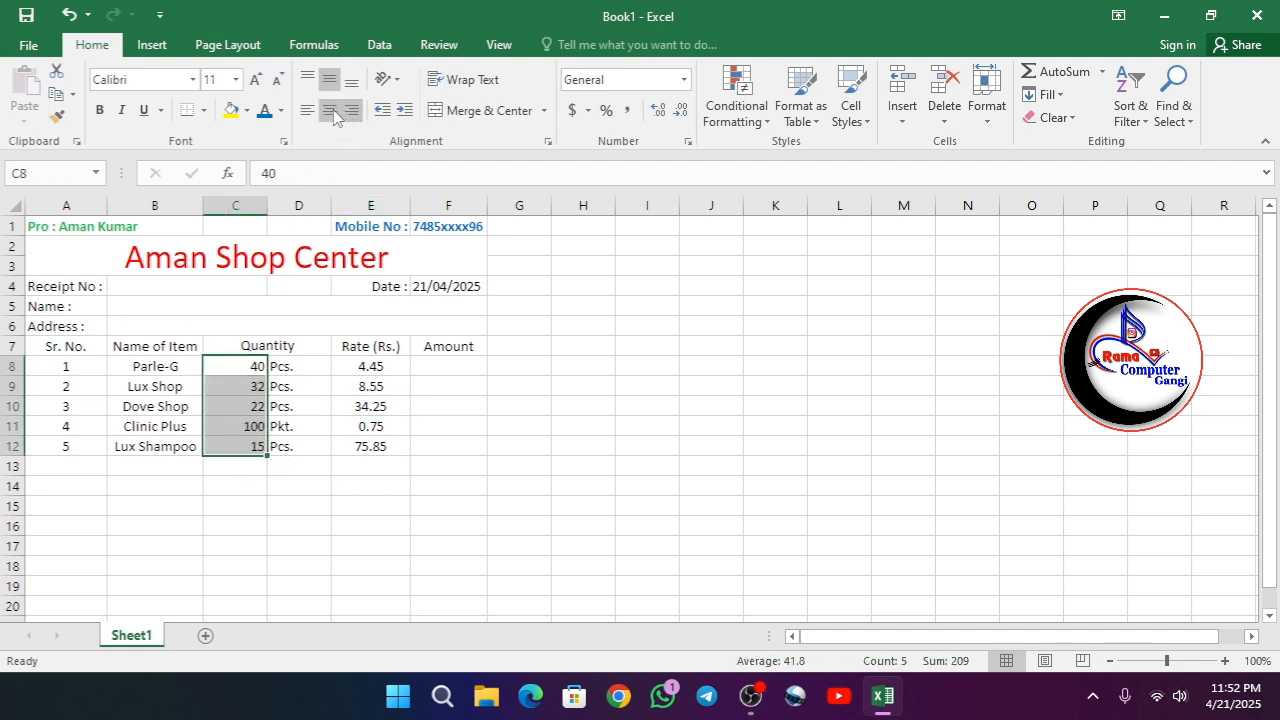
click(329, 110)
click(372, 504)
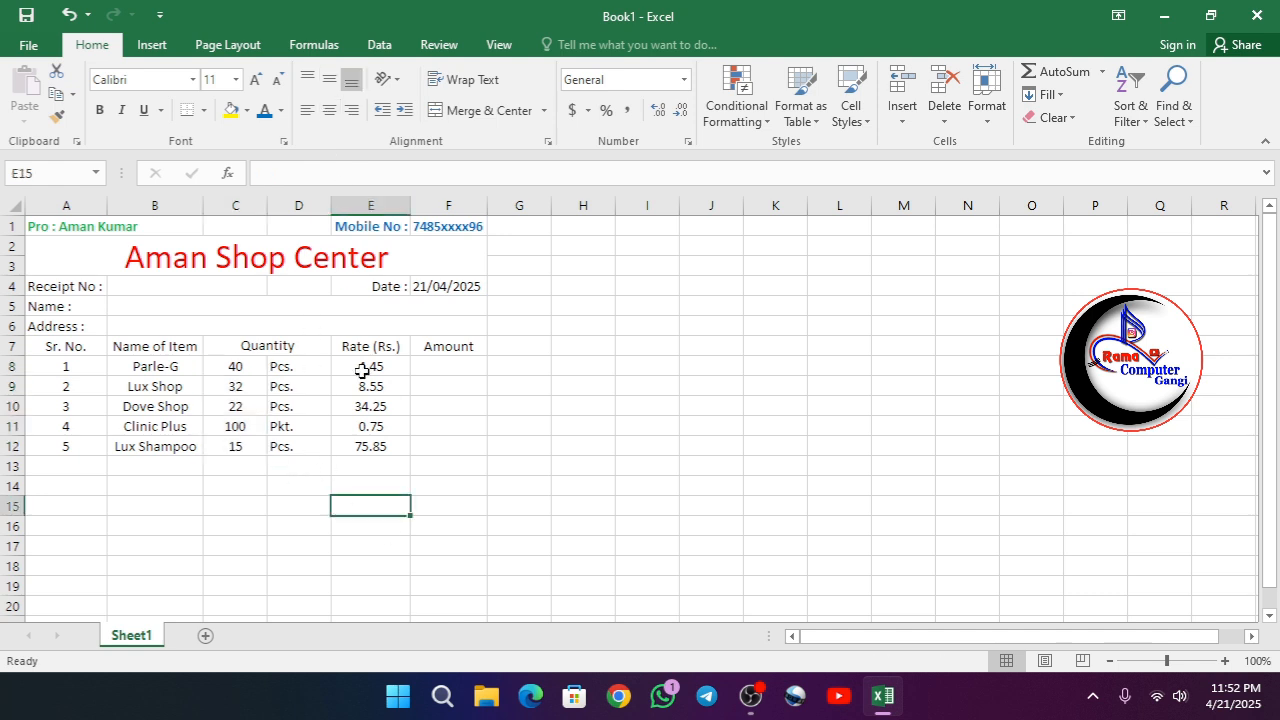
- Apply all borders to the item table in A7:F12
click(450, 370)
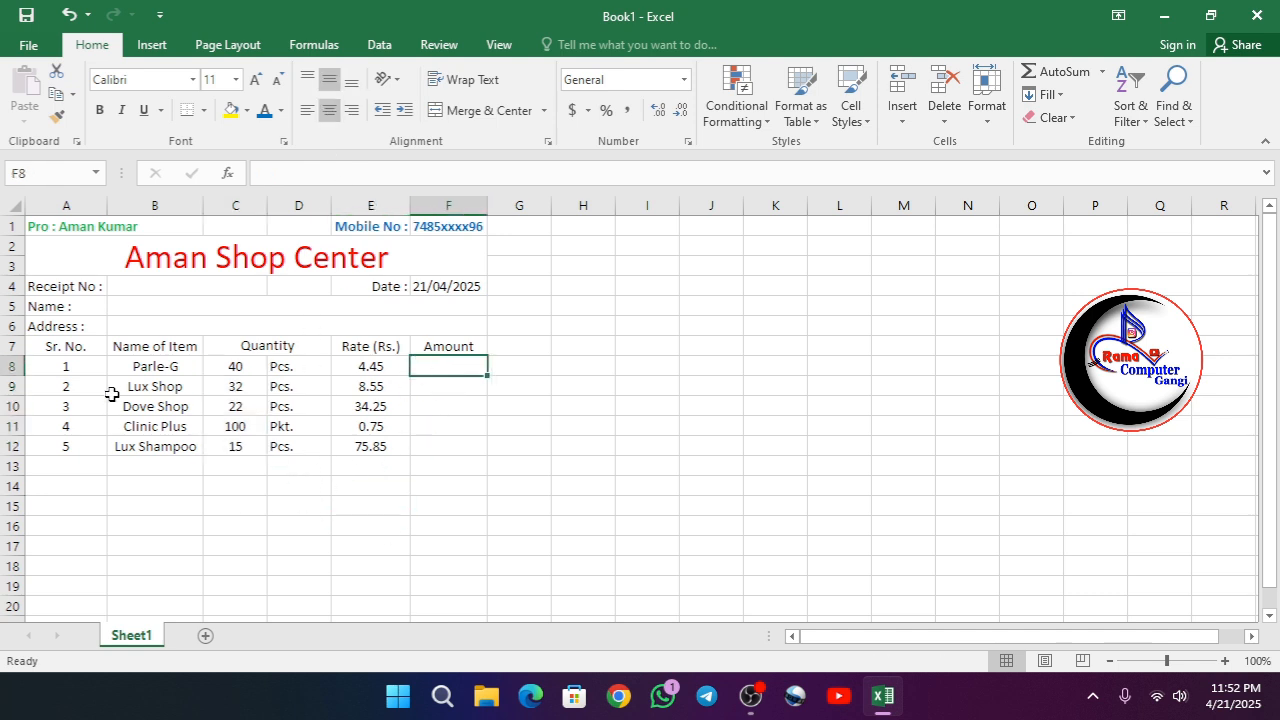
click(55, 224)
drag(55, 224, 206, 298)
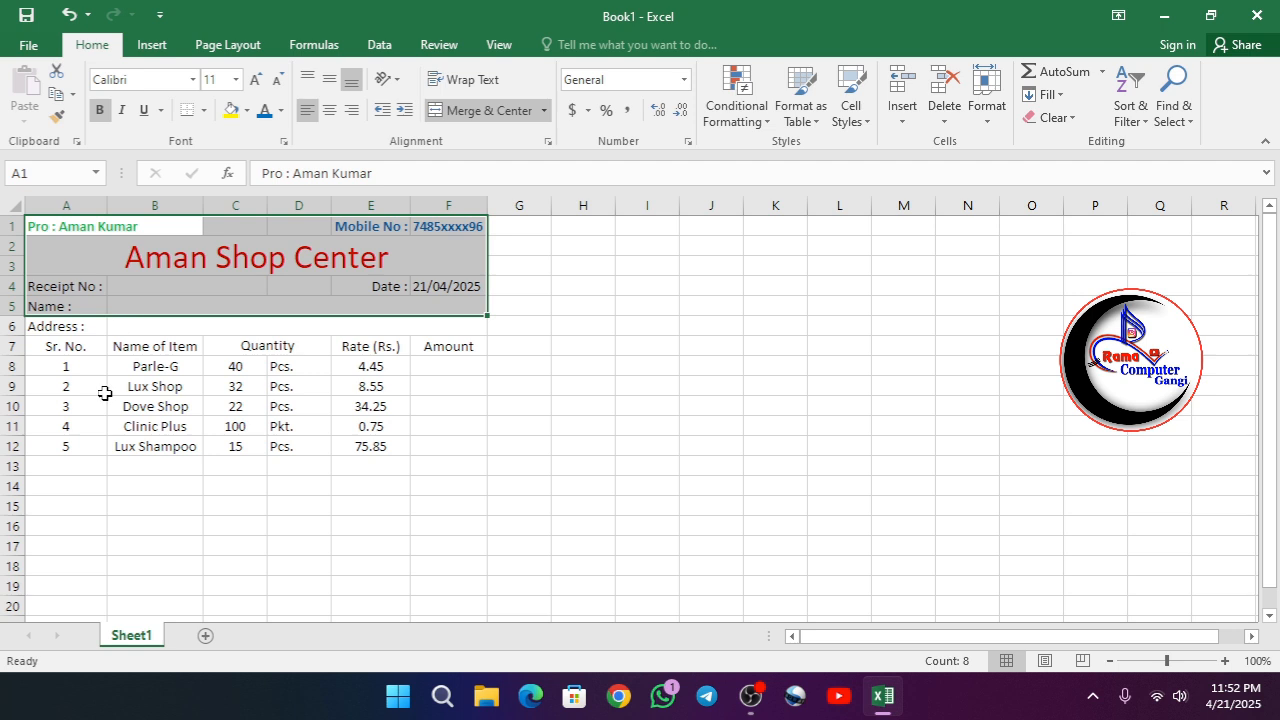
click(100, 402)
drag(60, 348, 443, 445)
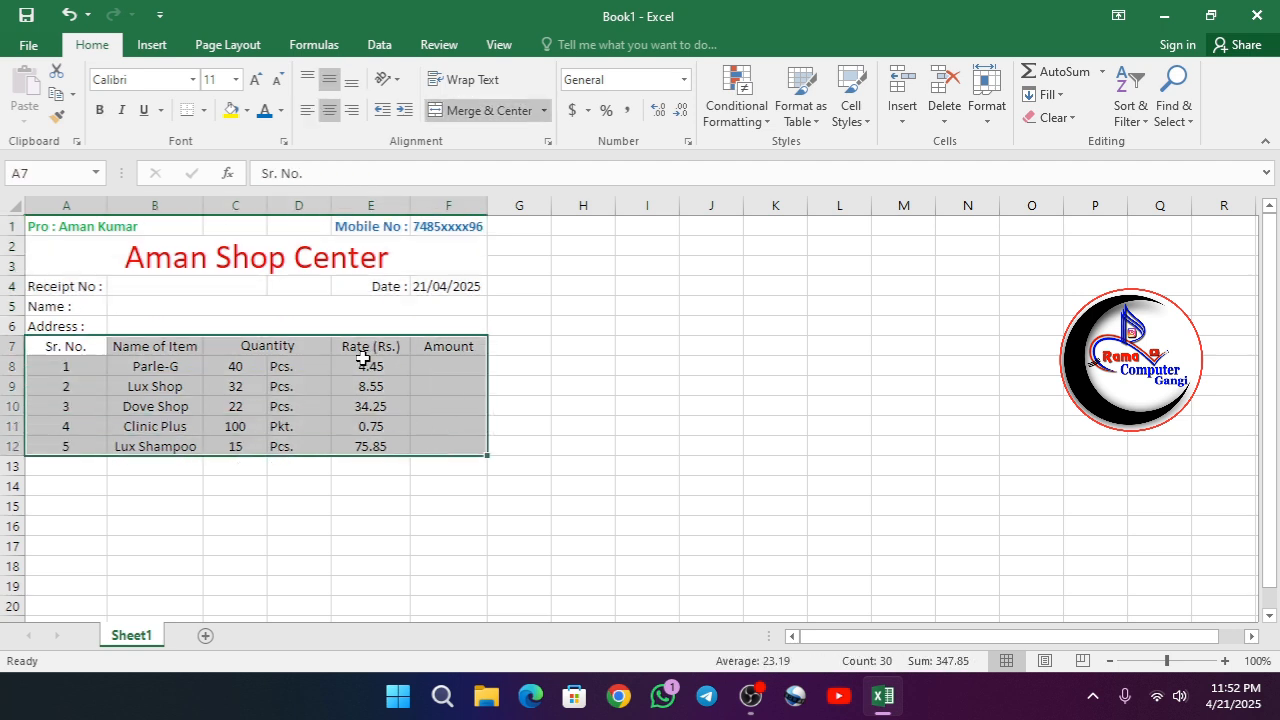
click(203, 110)
click(221, 283)
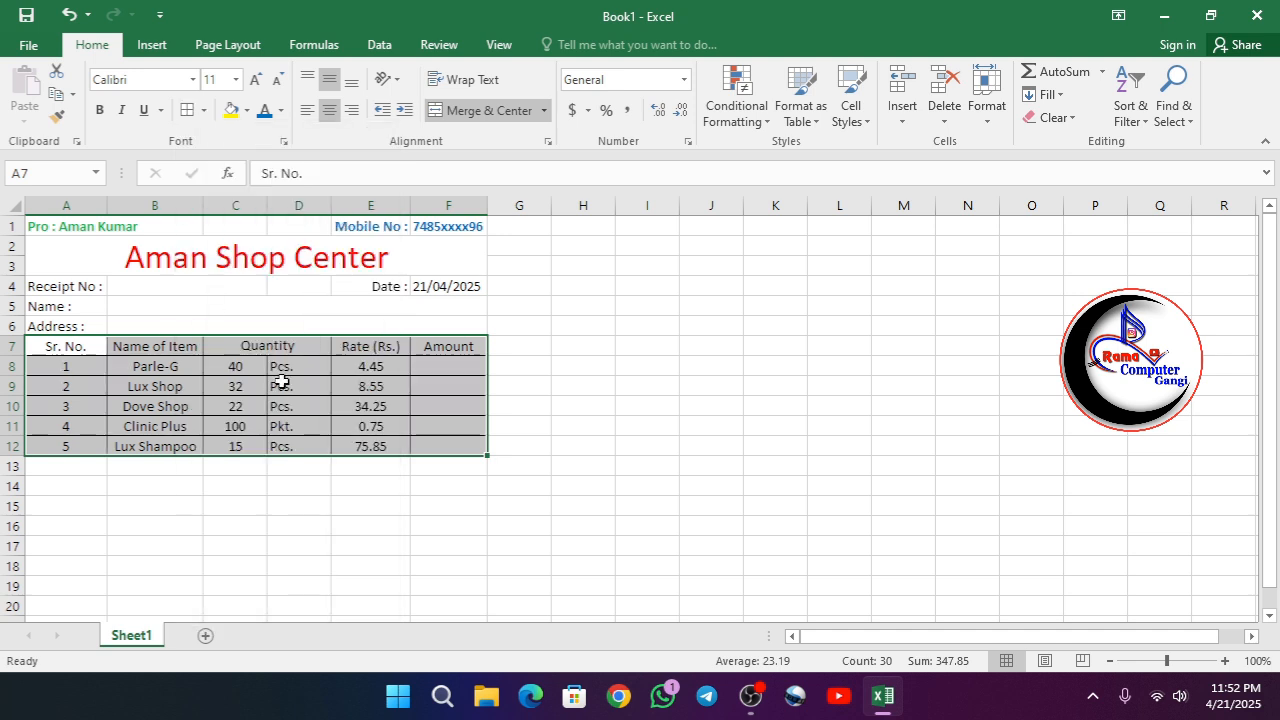
- Apply all borders to the Name and Address rows in A5:F6
drag(64, 313, 363, 322)
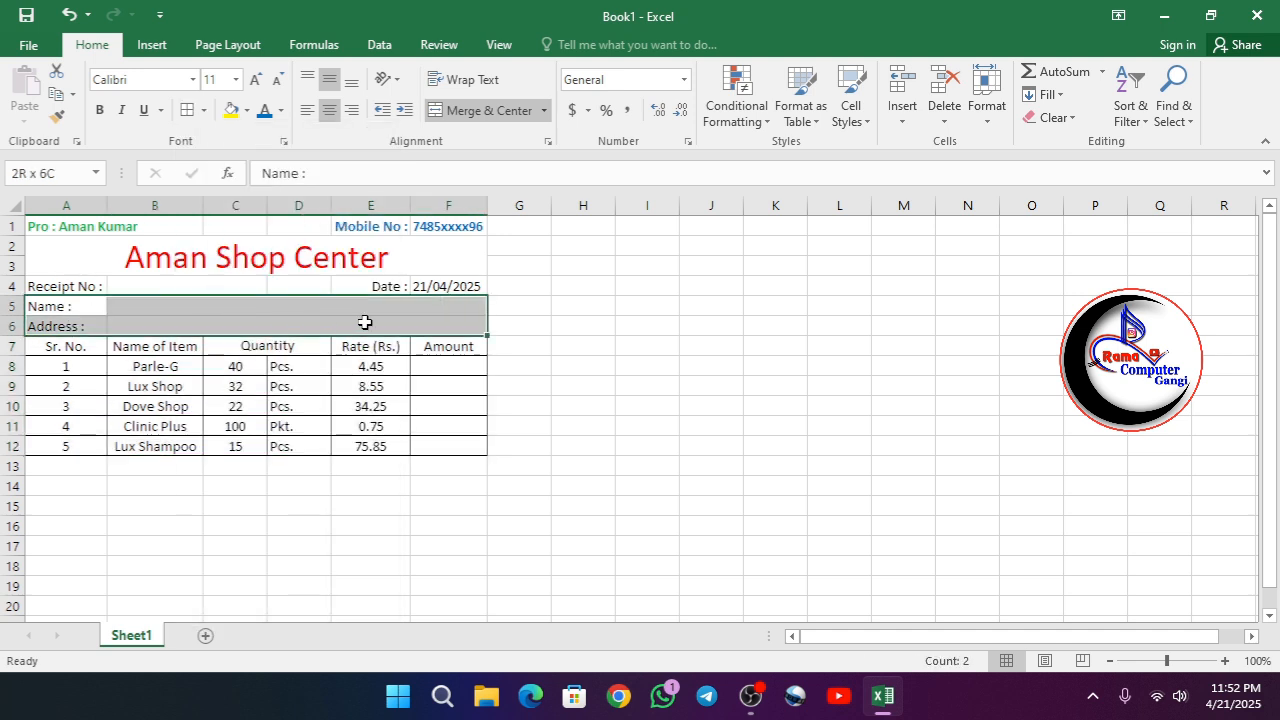
click(187, 110)
click(224, 482)
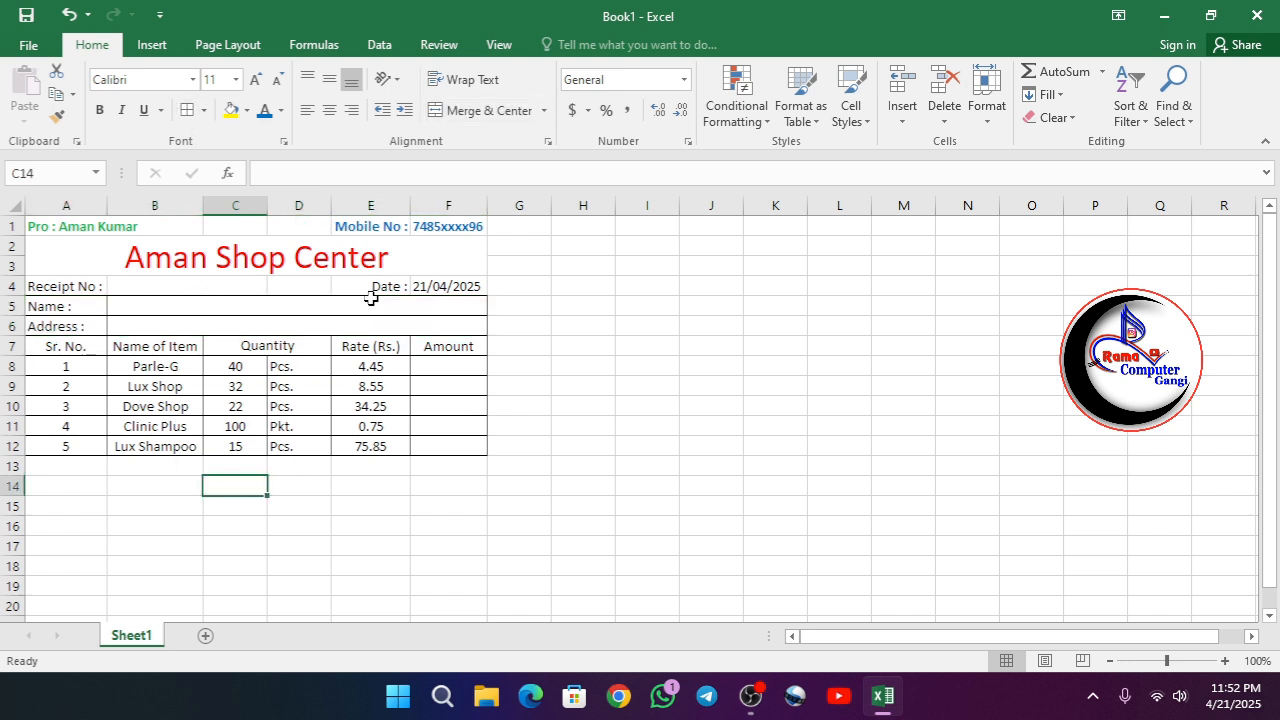
- Apply all borders to the Receipt No label in A4, the date cells E4:F4 and the merged shop title
click(57, 286)
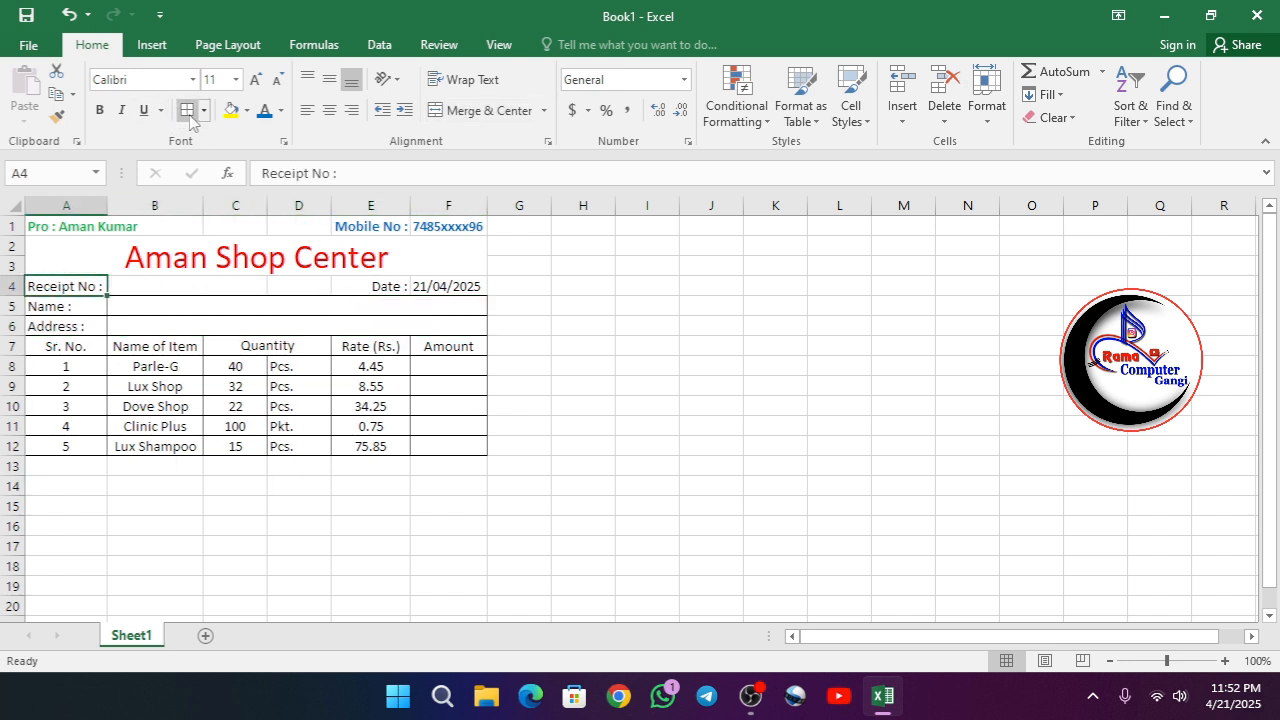
drag(393, 294, 430, 288)
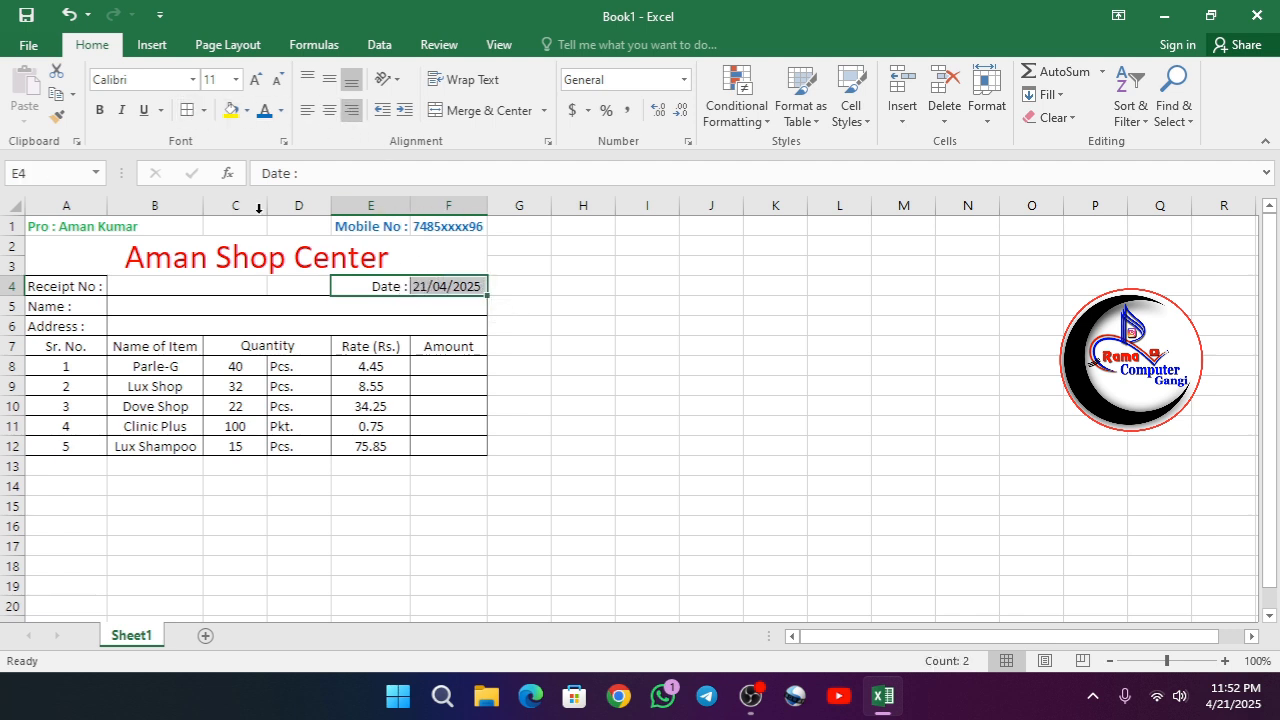
click(505, 565)
click(152, 258)
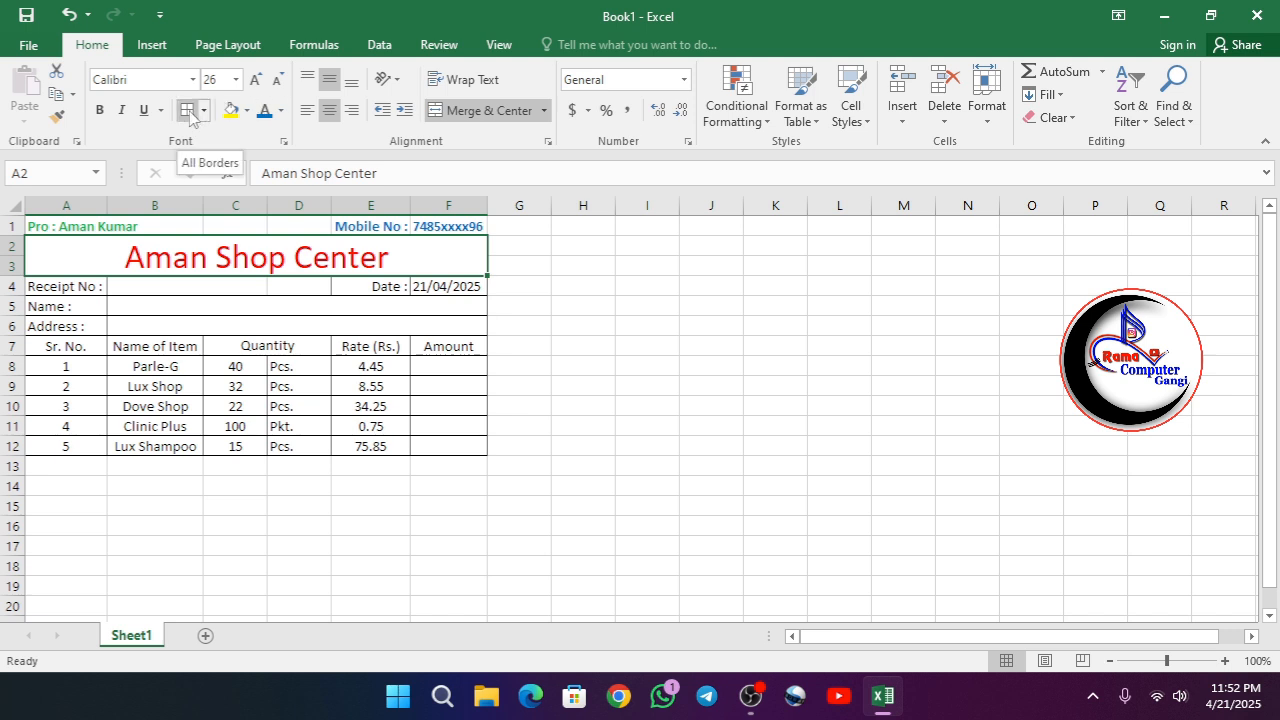
- Unmerge and re-merge the proprietor cell A1:B1, restoring its left alignment
click(78, 224)
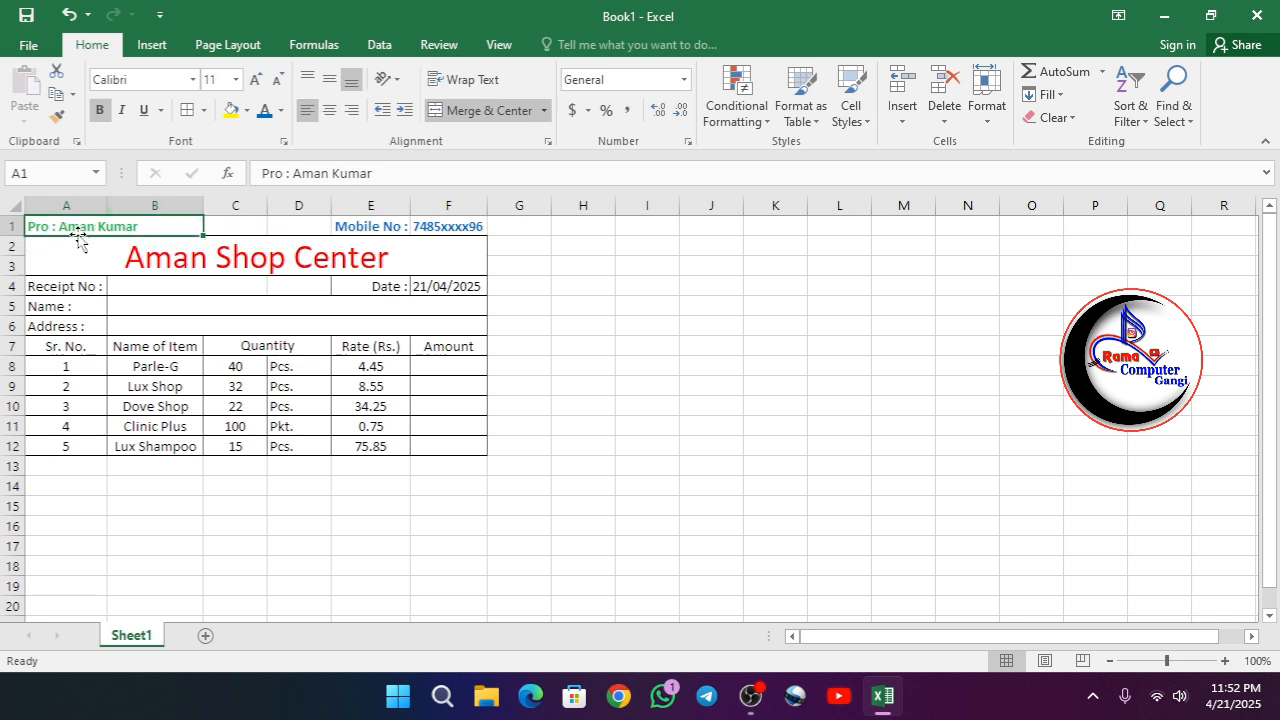
click(492, 112)
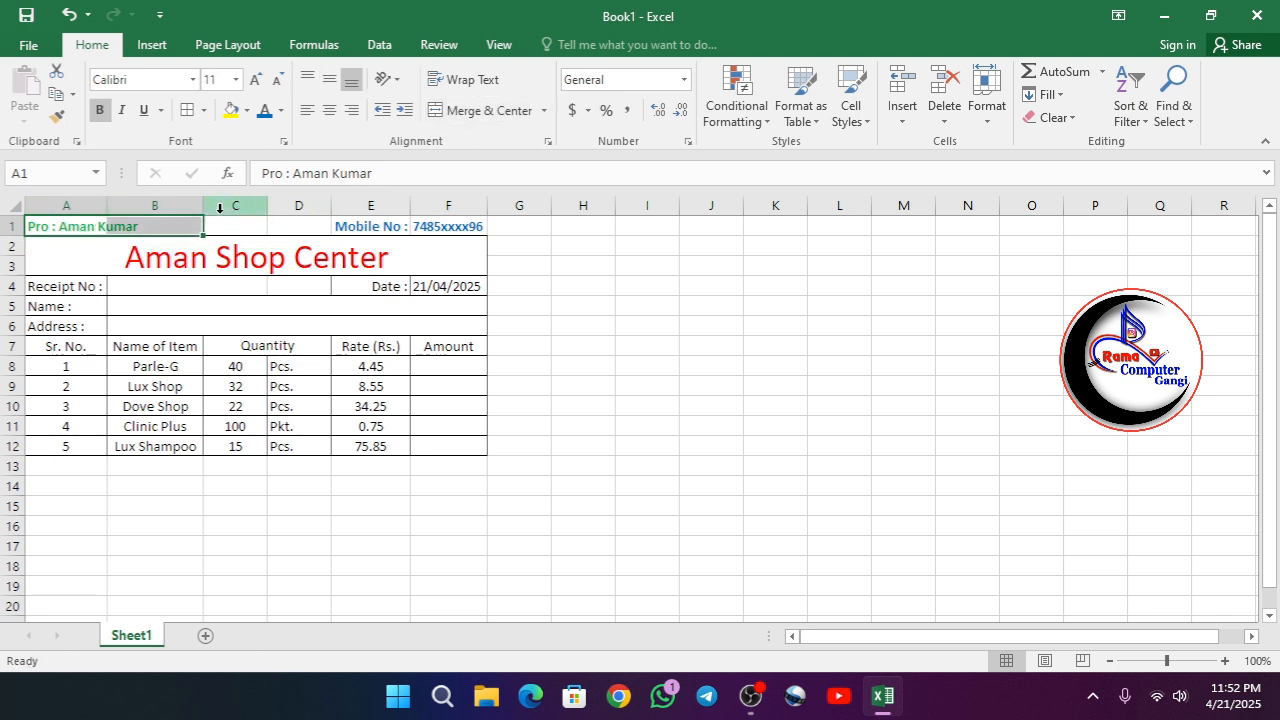
click(130, 226)
drag(61, 230, 119, 230)
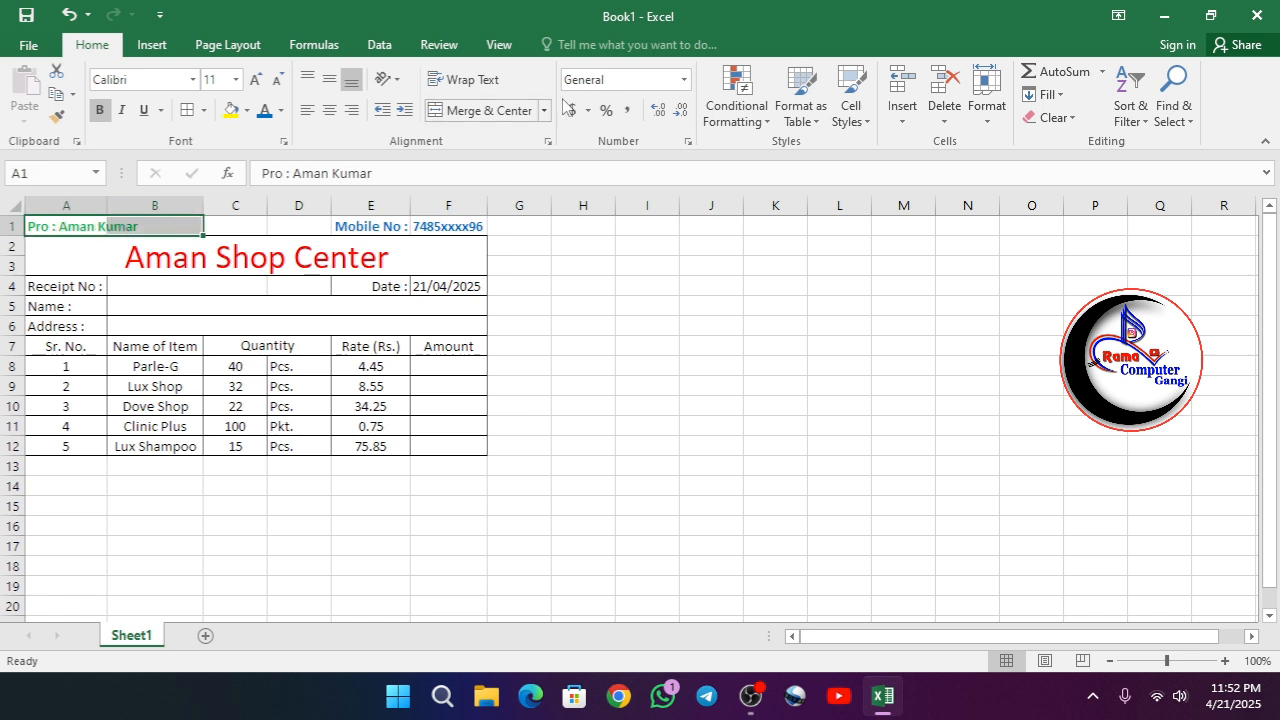
click(488, 110)
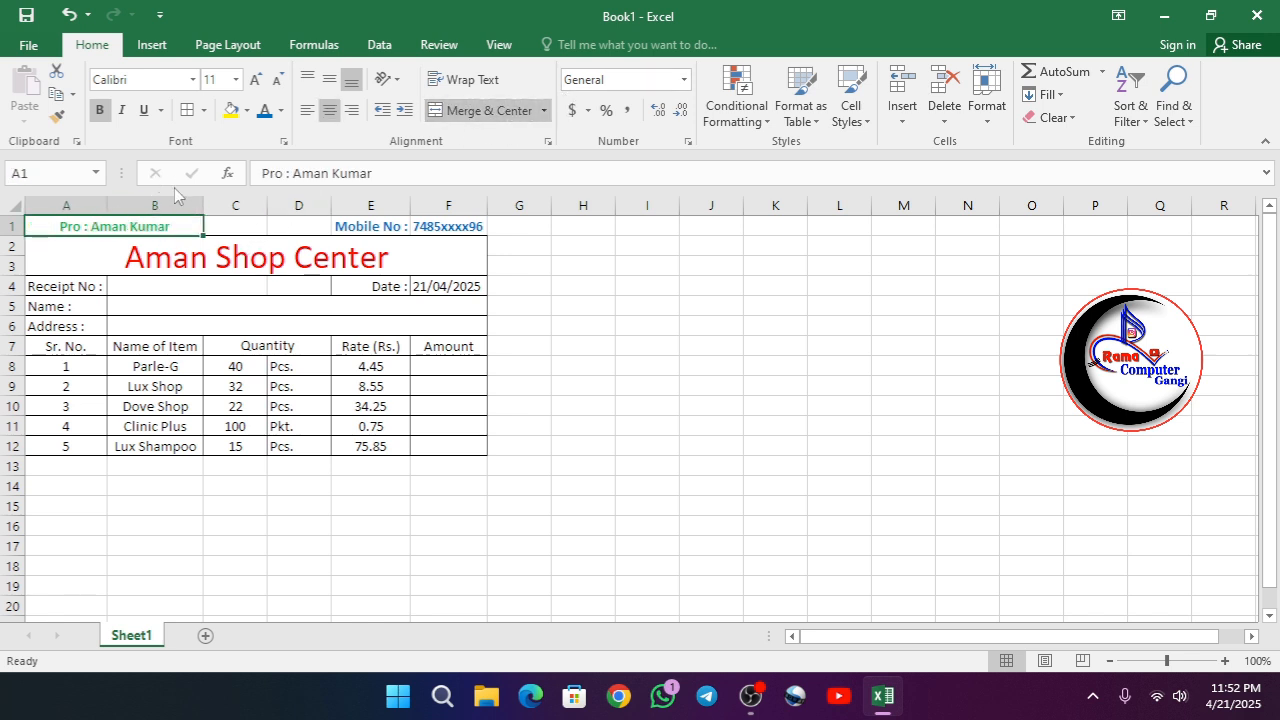
click(307, 112)
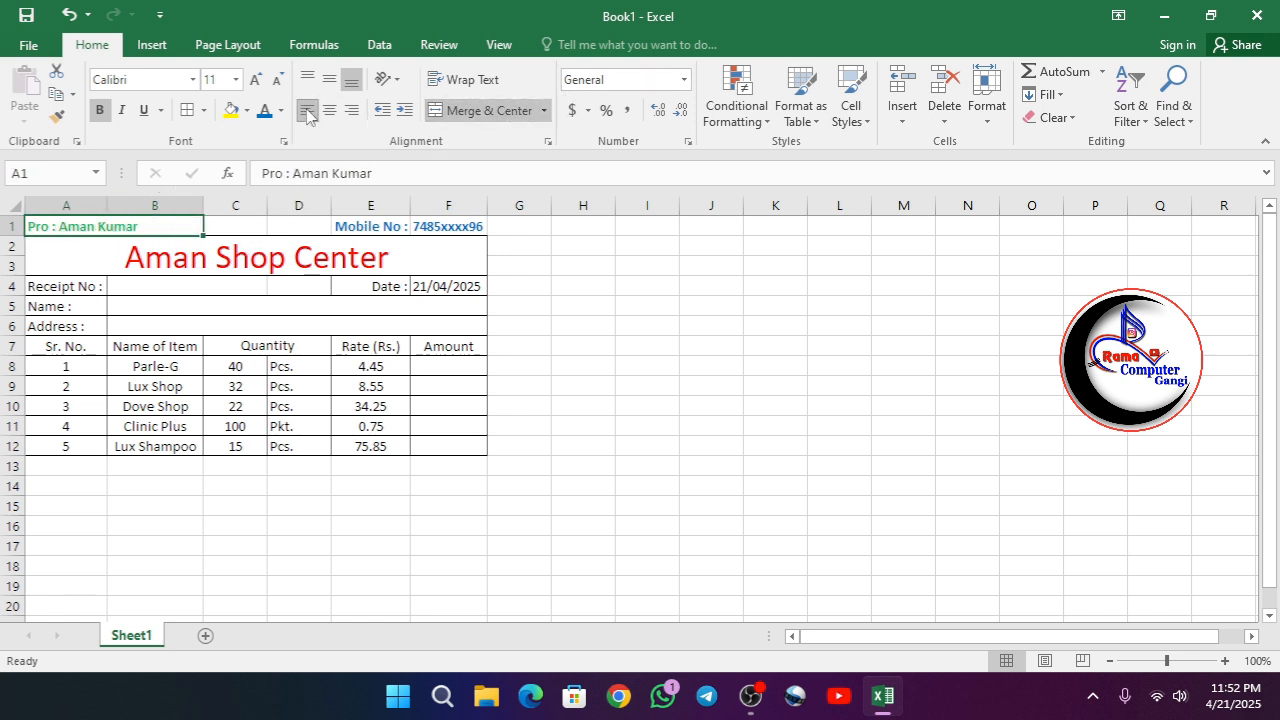
click(516, 441)
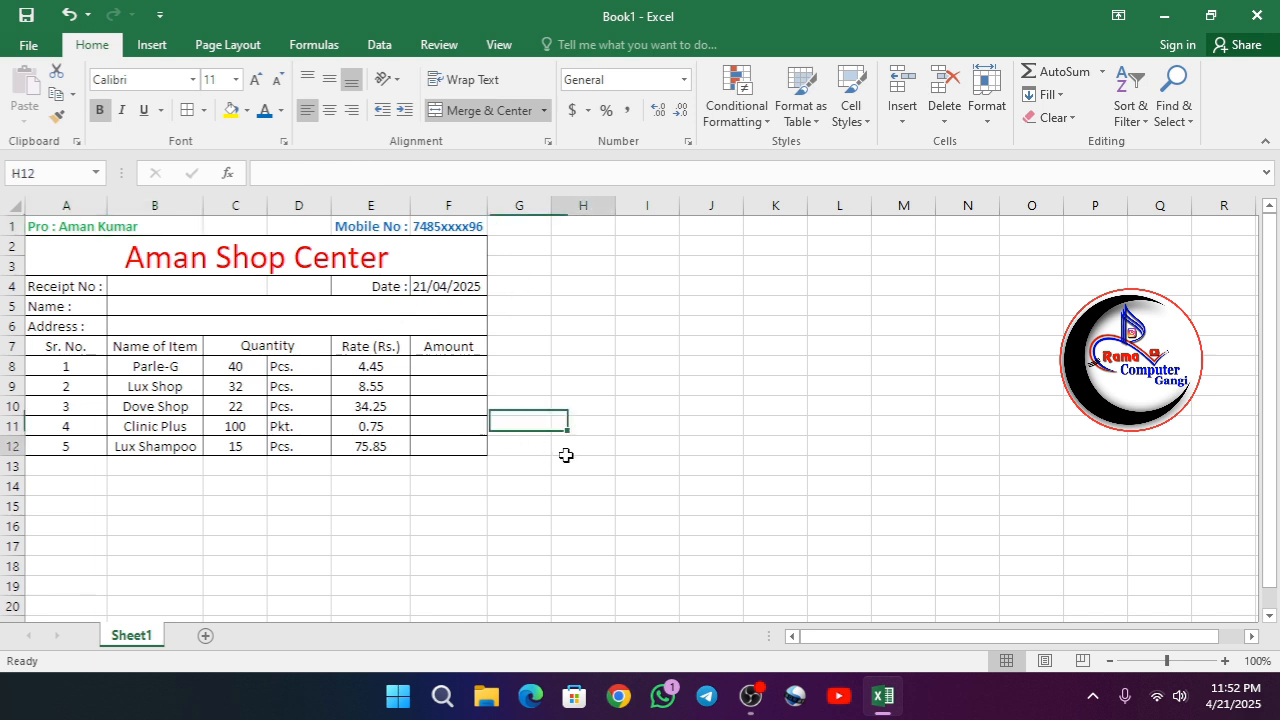
- Apply outside borders to the mobile number cells E1:F1 and the proprietor cell A1:B1
click(383, 228)
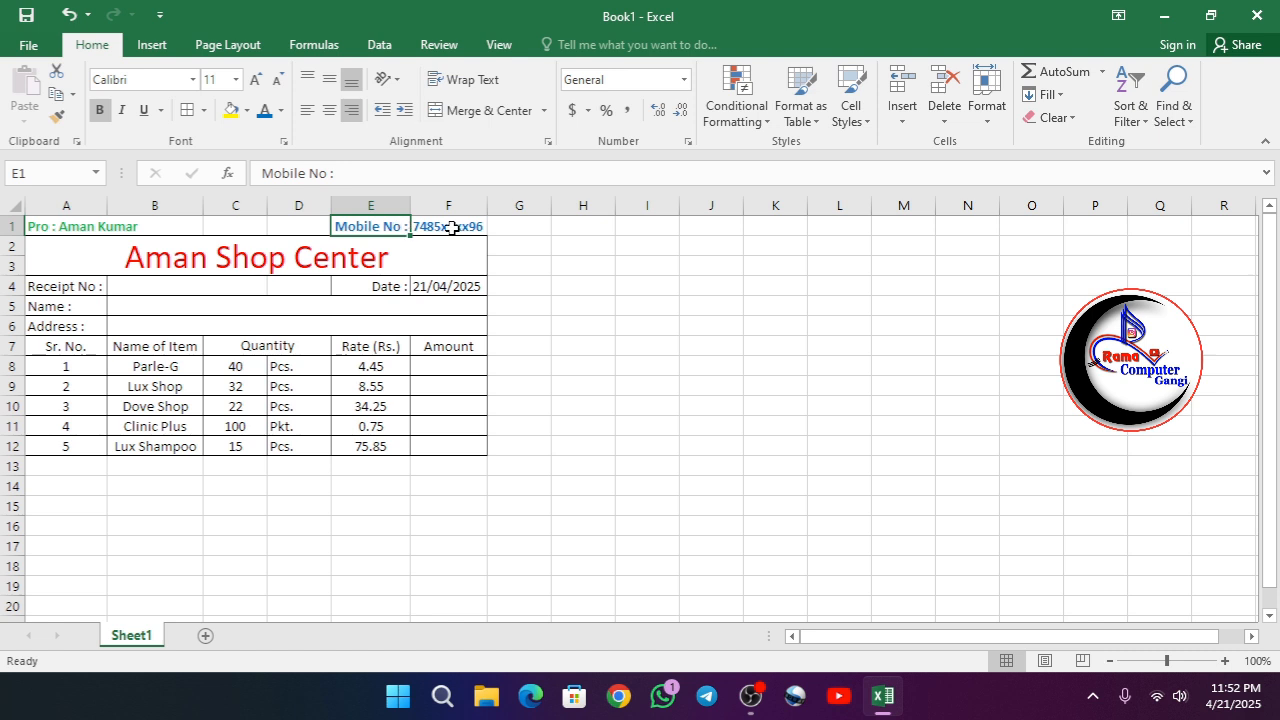
drag(391, 226, 412, 226)
click(203, 110)
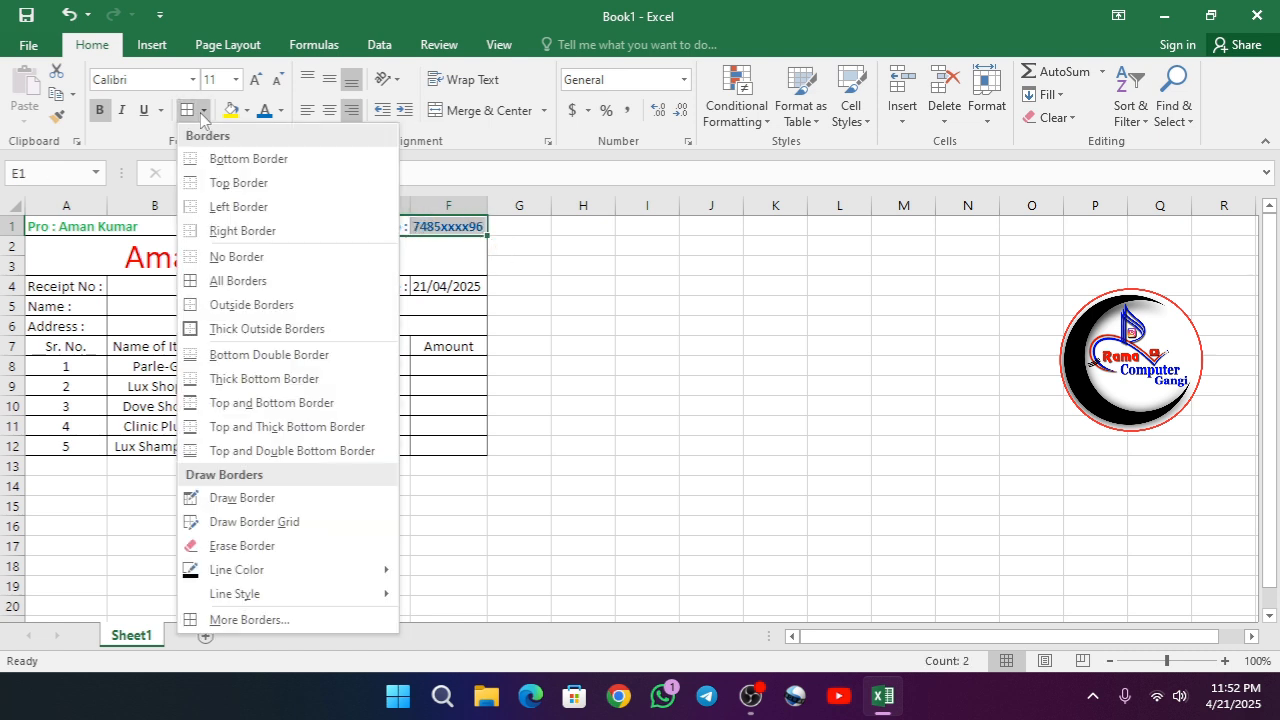
click(228, 304)
click(645, 405)
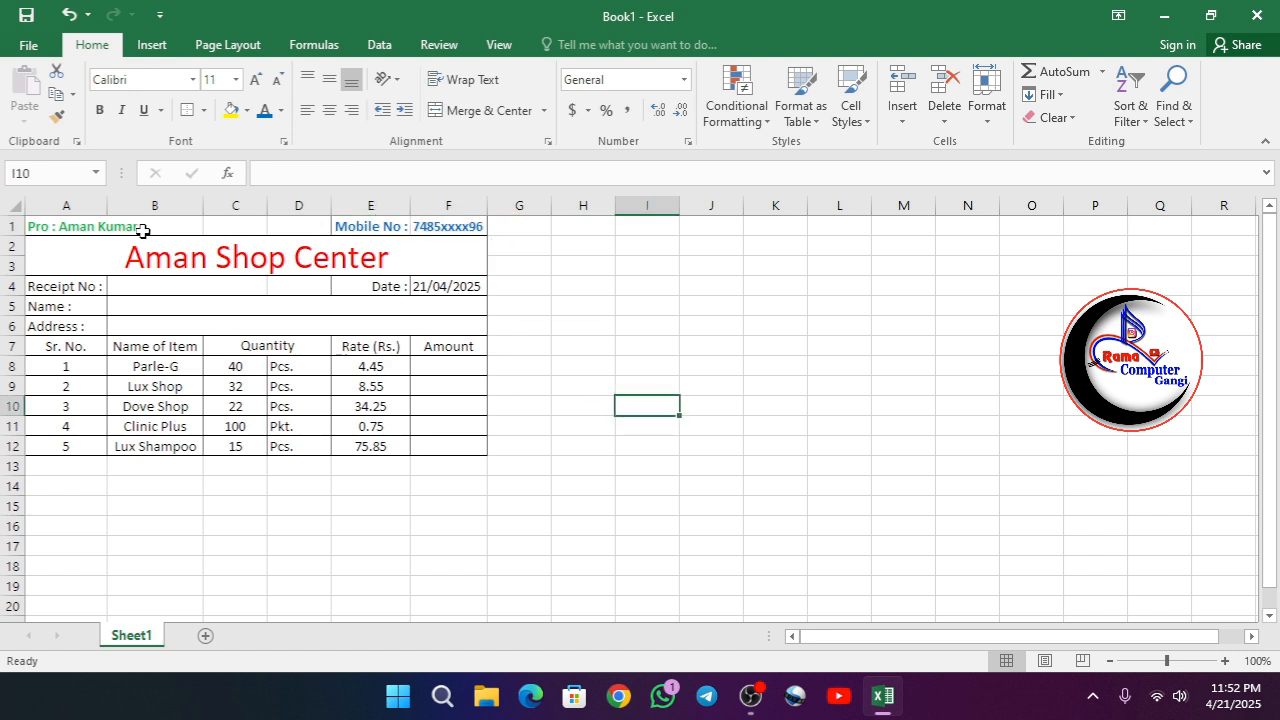
click(54, 228)
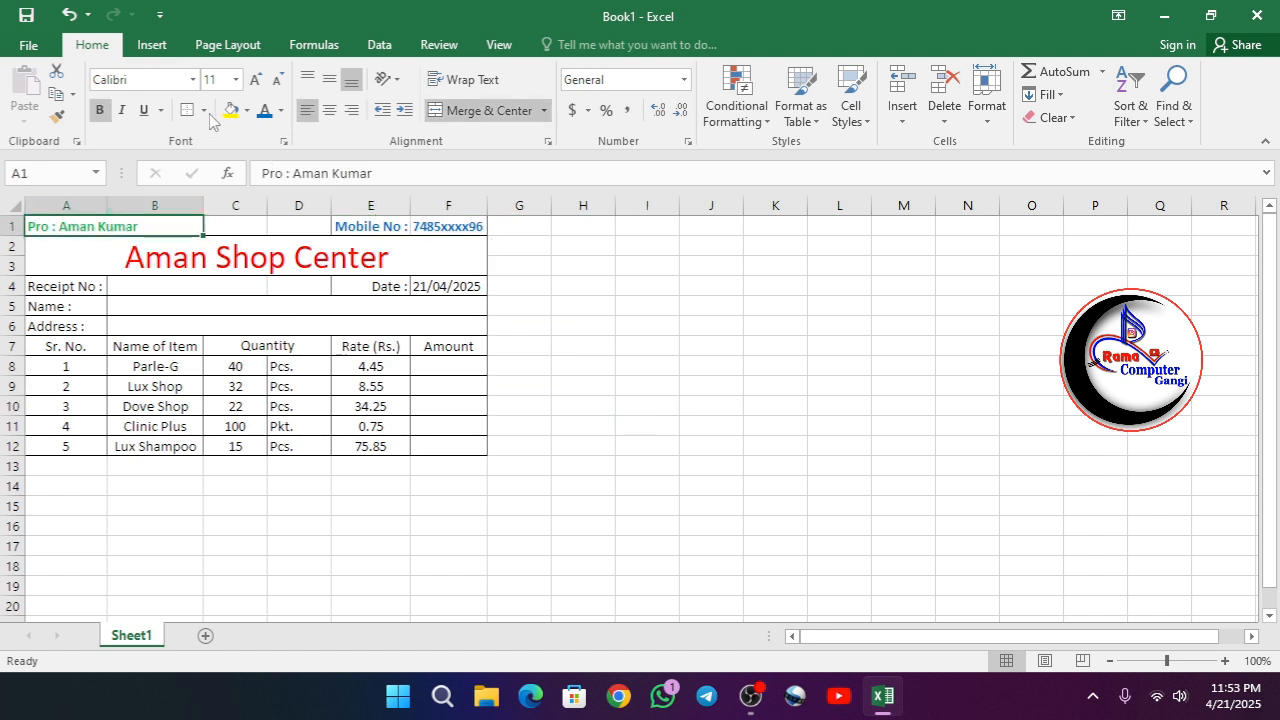
click(233, 532)
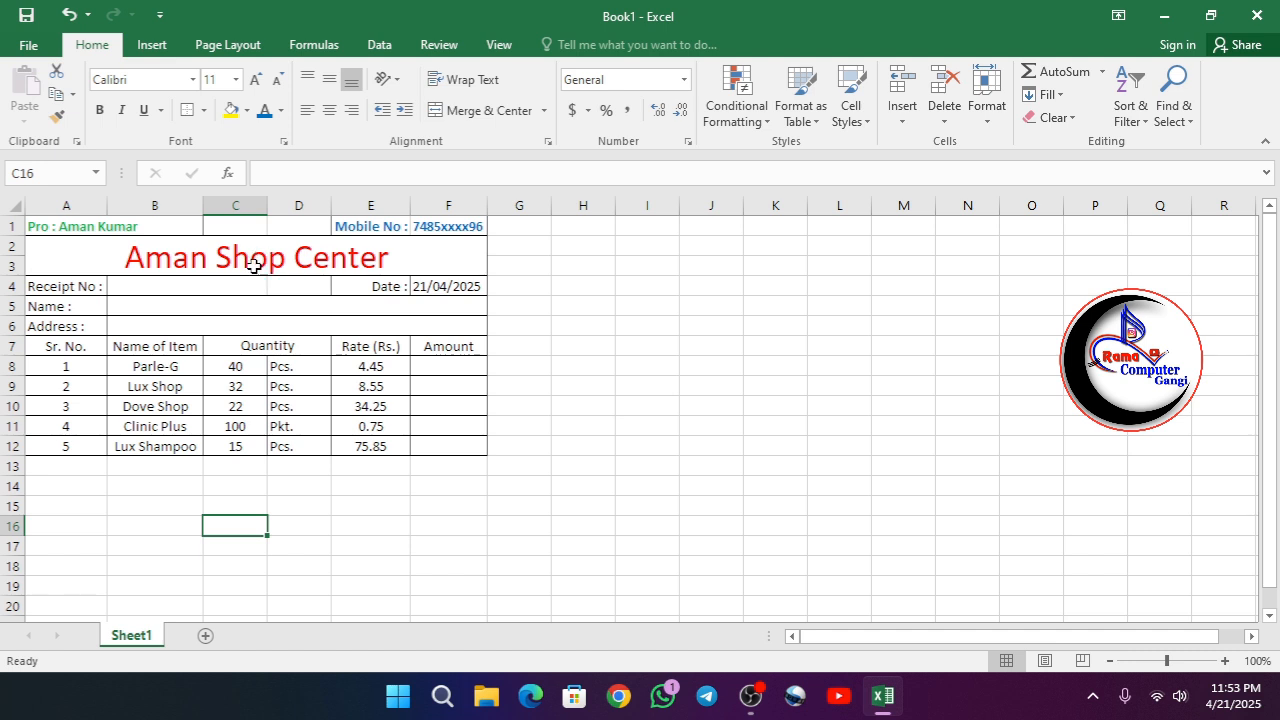
- Remove all borders from the merged shop title in rows 2 and 3
click(241, 252)
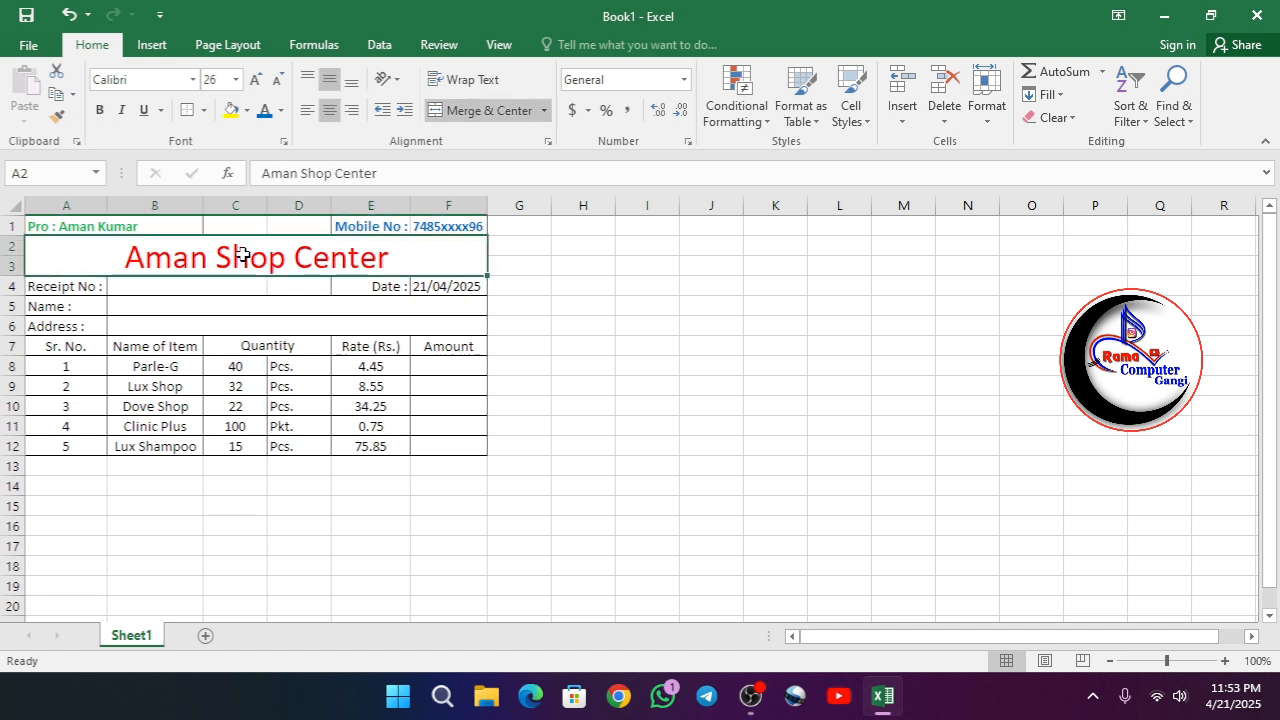
click(203, 110)
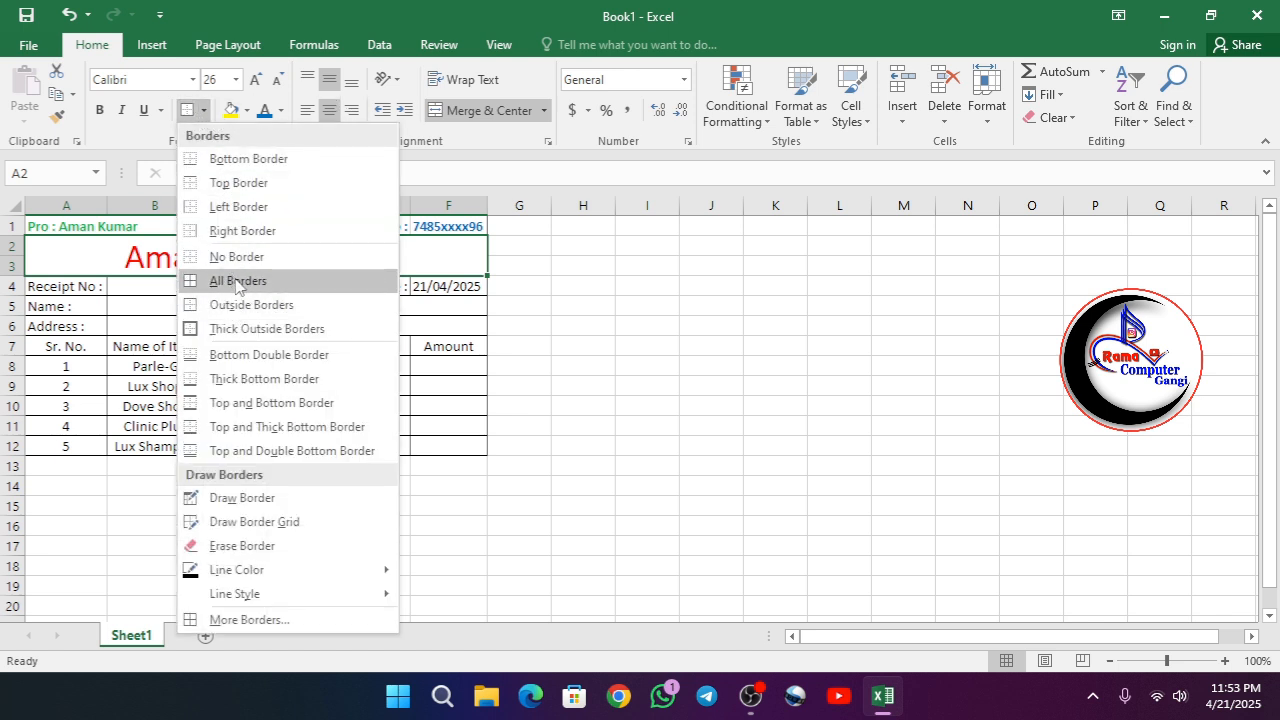
click(238, 257)
click(235, 526)
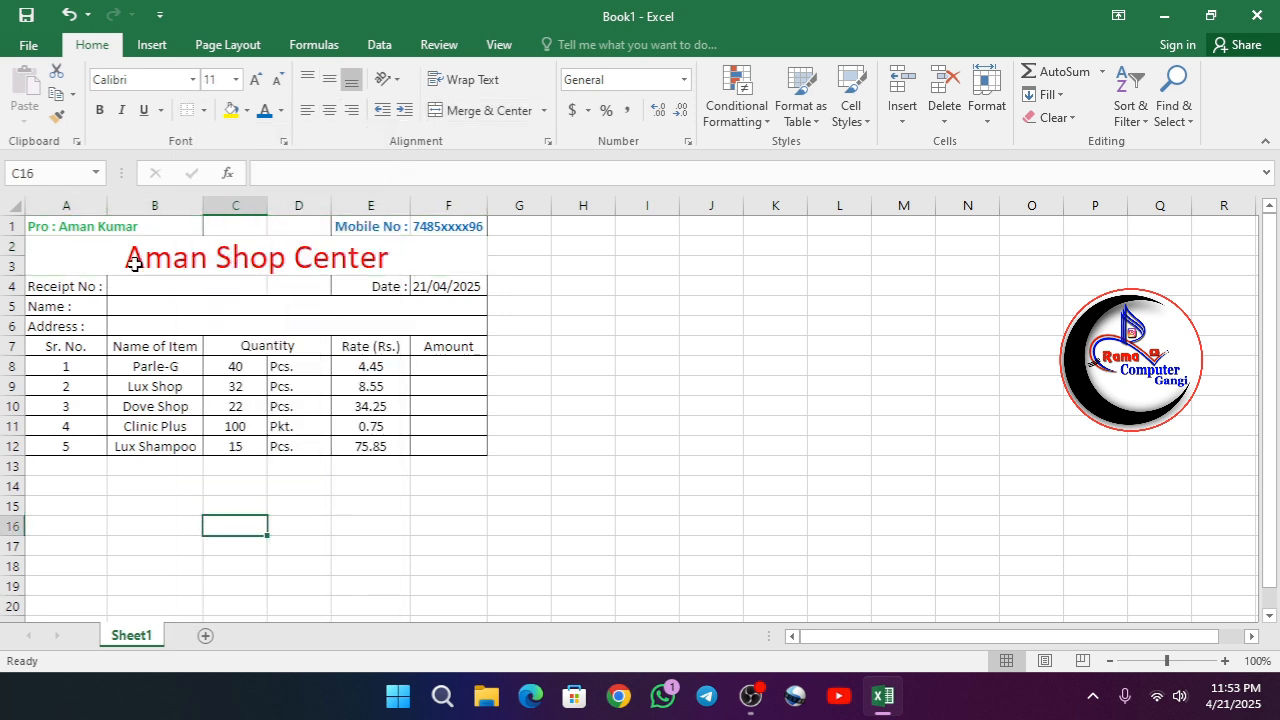
- Reapply outside borders to the proprietor cell A1:B1 and the mobile number cells E1:F1
click(120, 224)
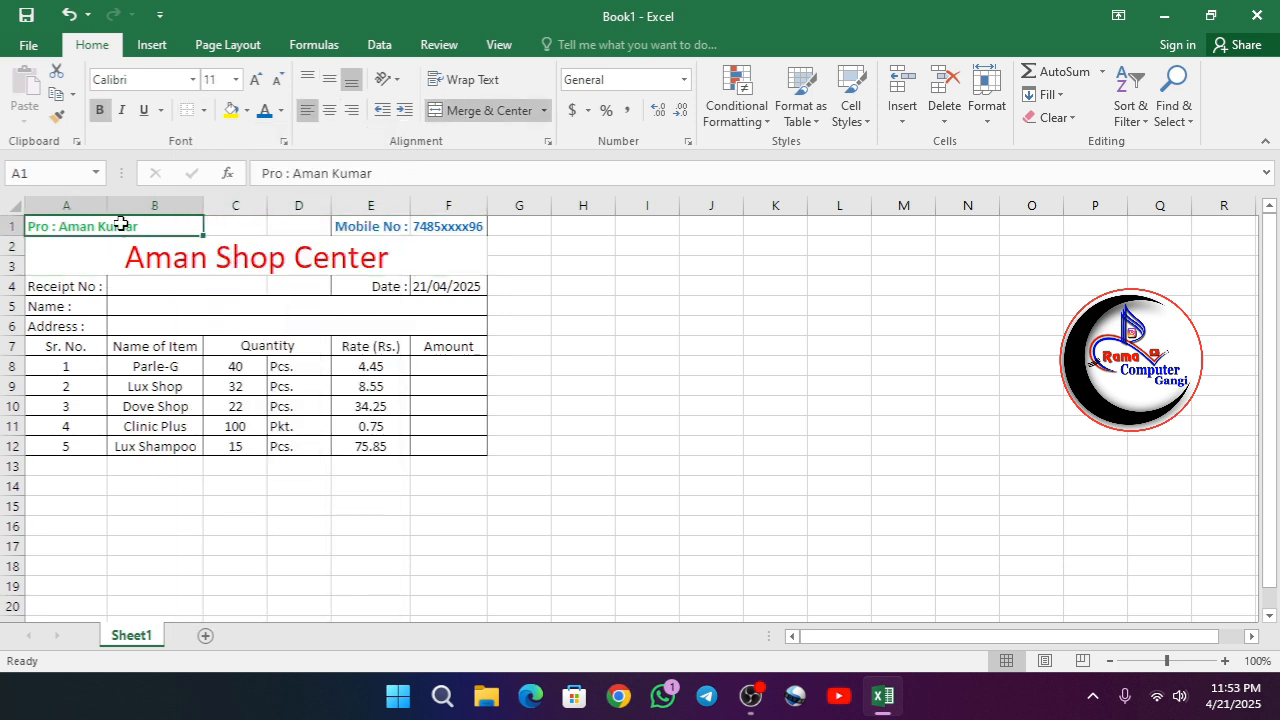
click(204, 111)
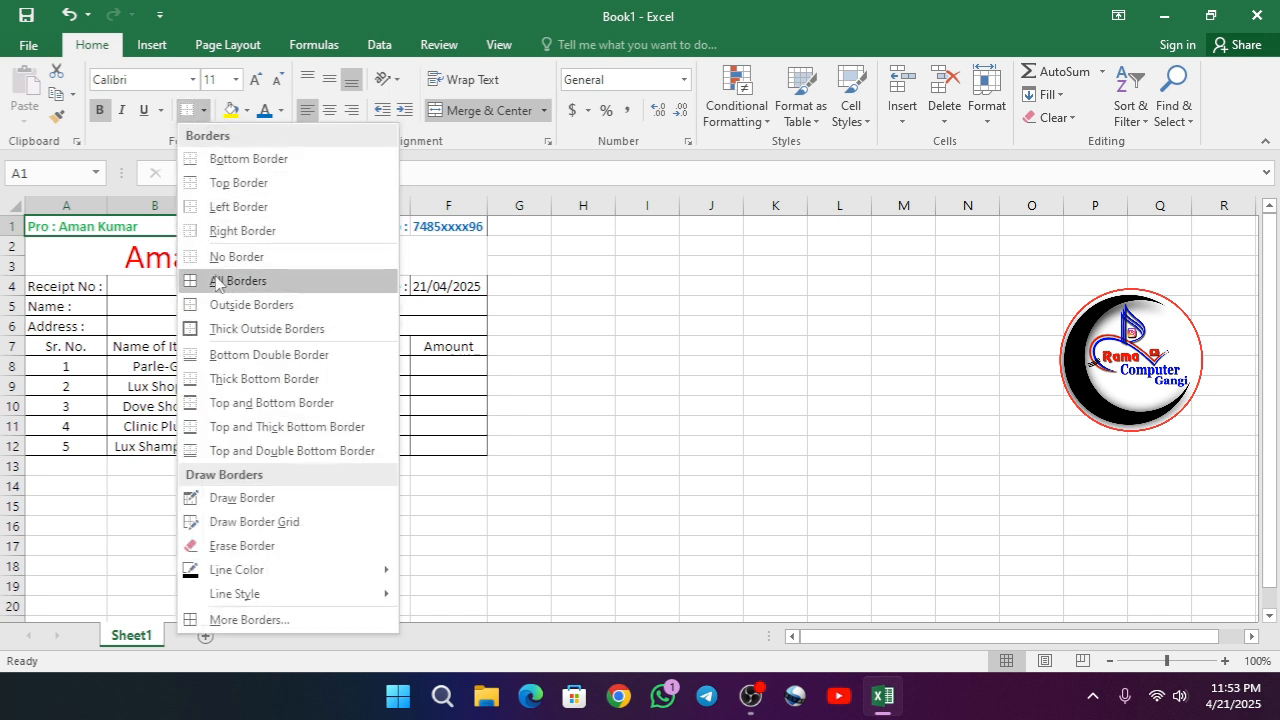
click(226, 312)
click(370, 224)
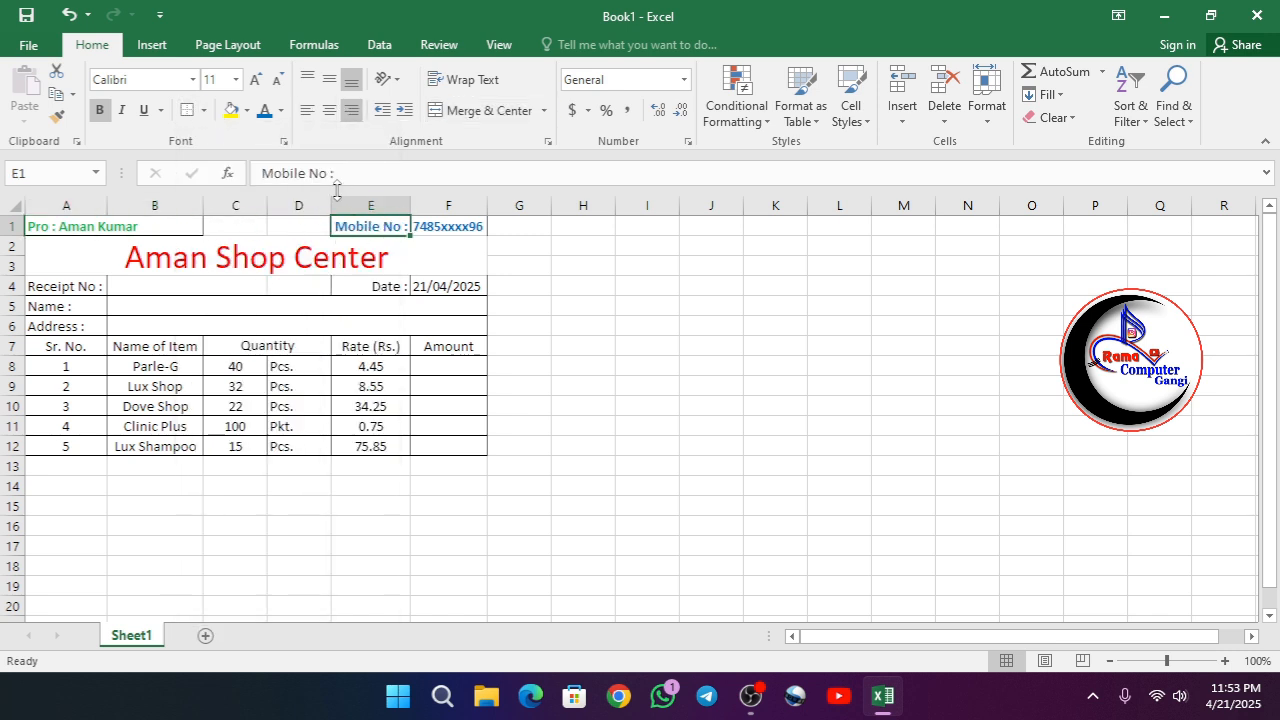
drag(368, 224, 440, 224)
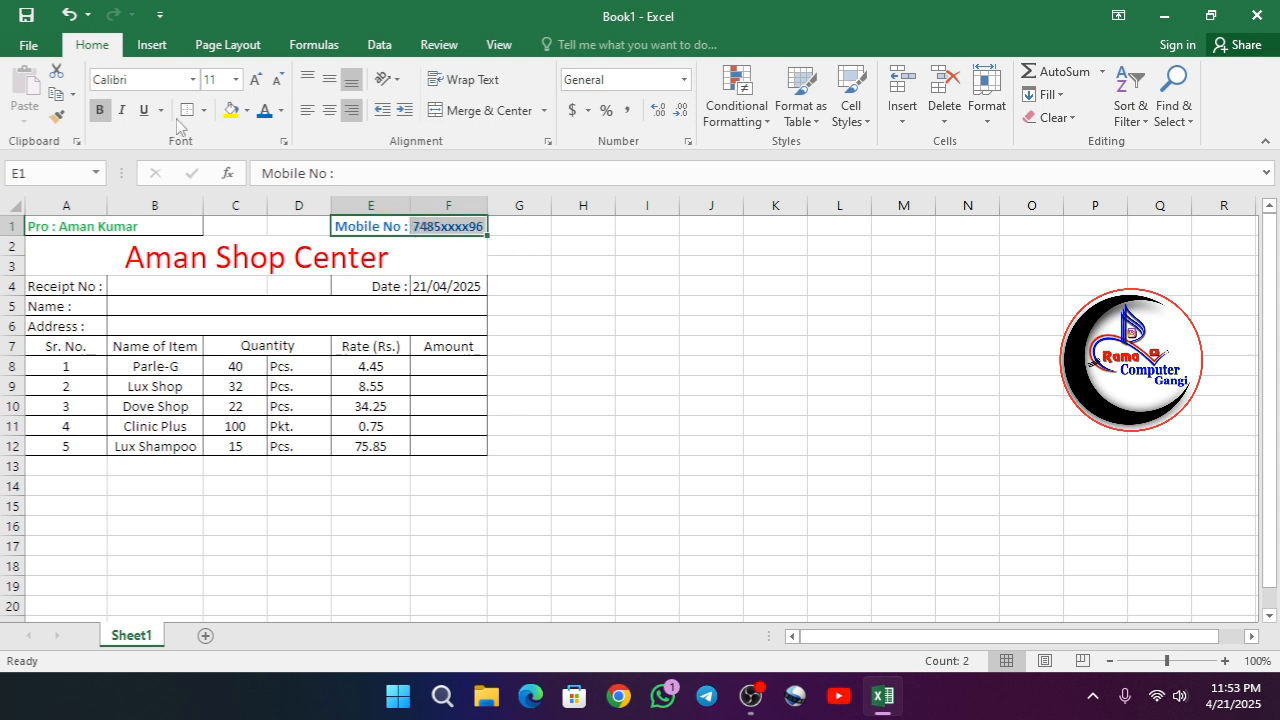
- Add left, right and bottom borders to the merged shop title, leaving out its top border
click(218, 258)
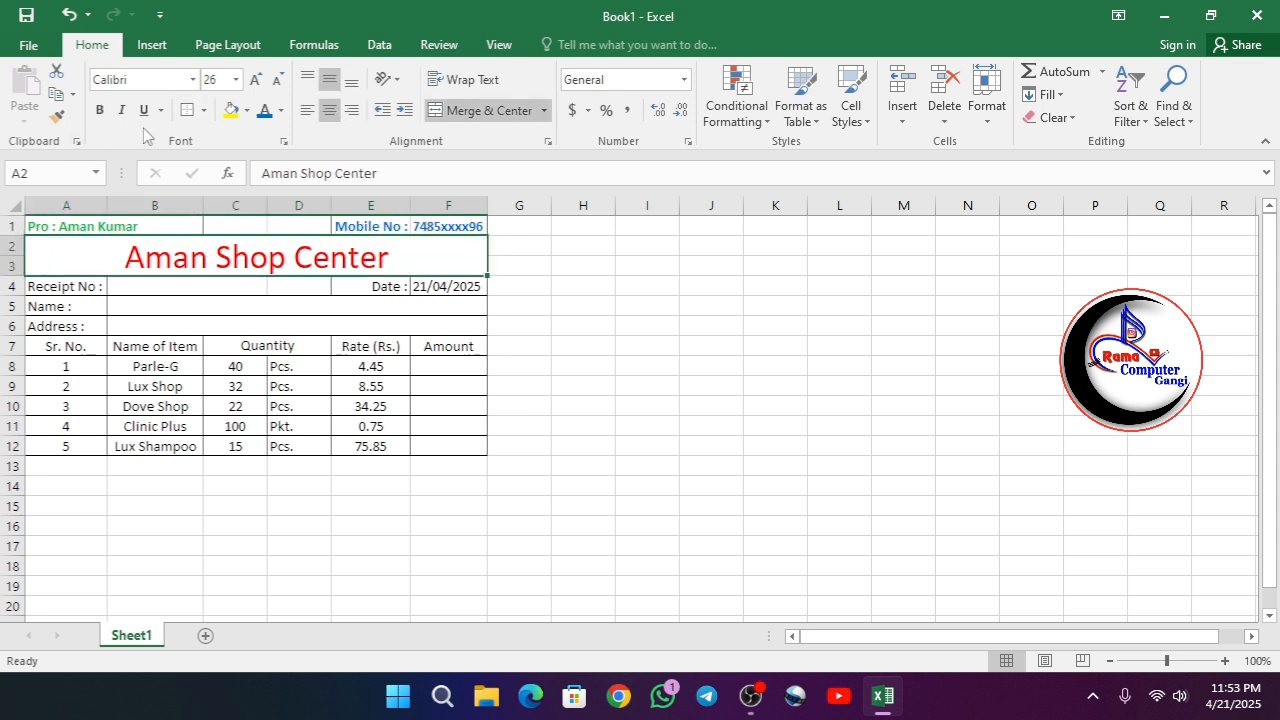
click(204, 120)
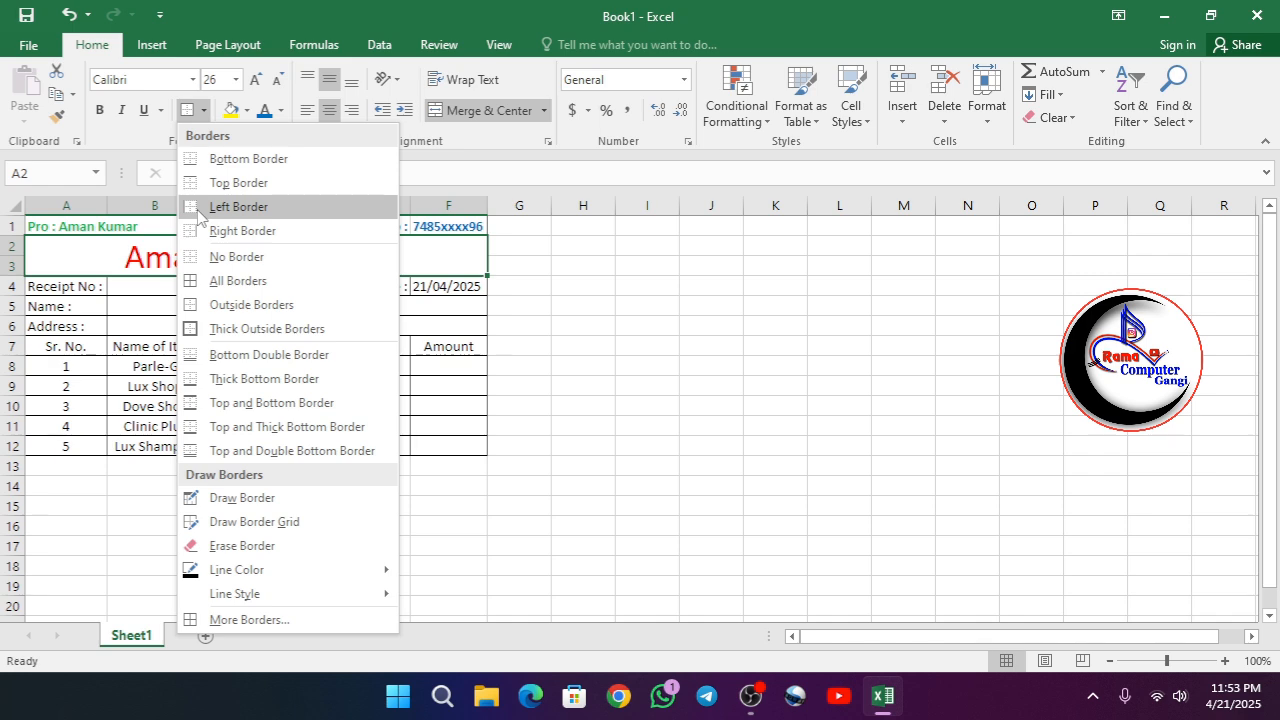
click(196, 205)
click(204, 110)
click(256, 240)
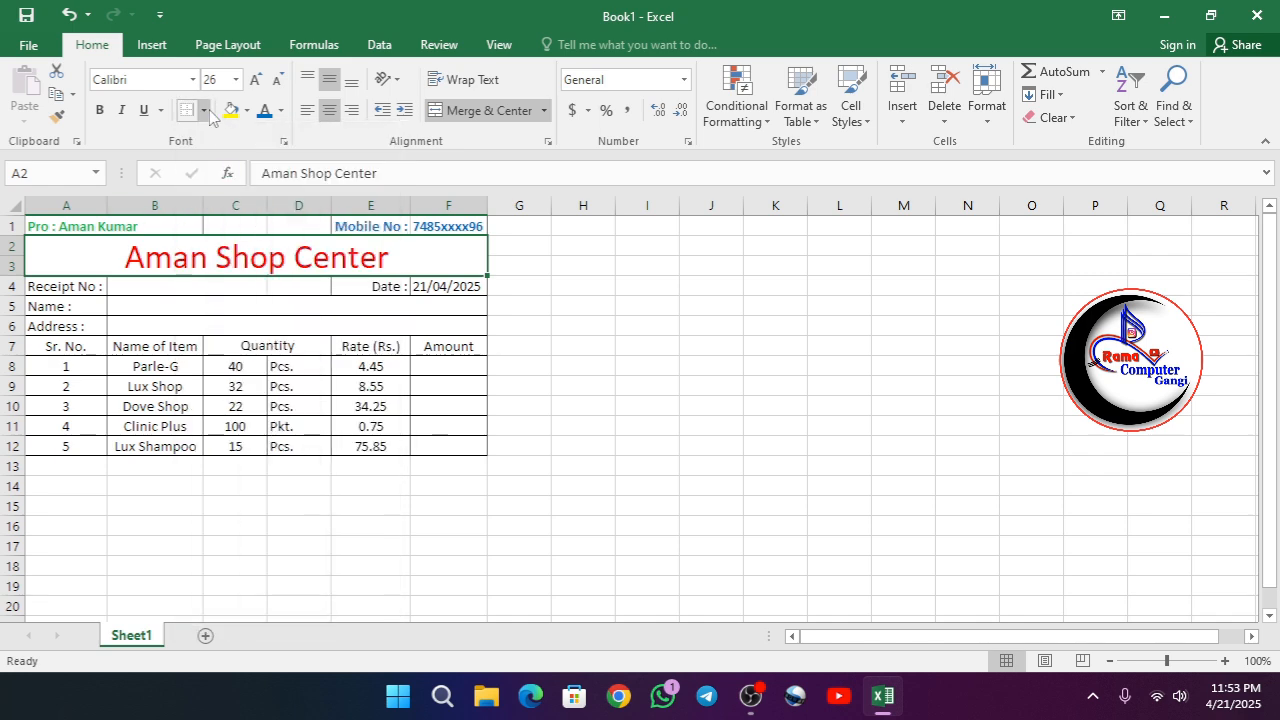
click(207, 113)
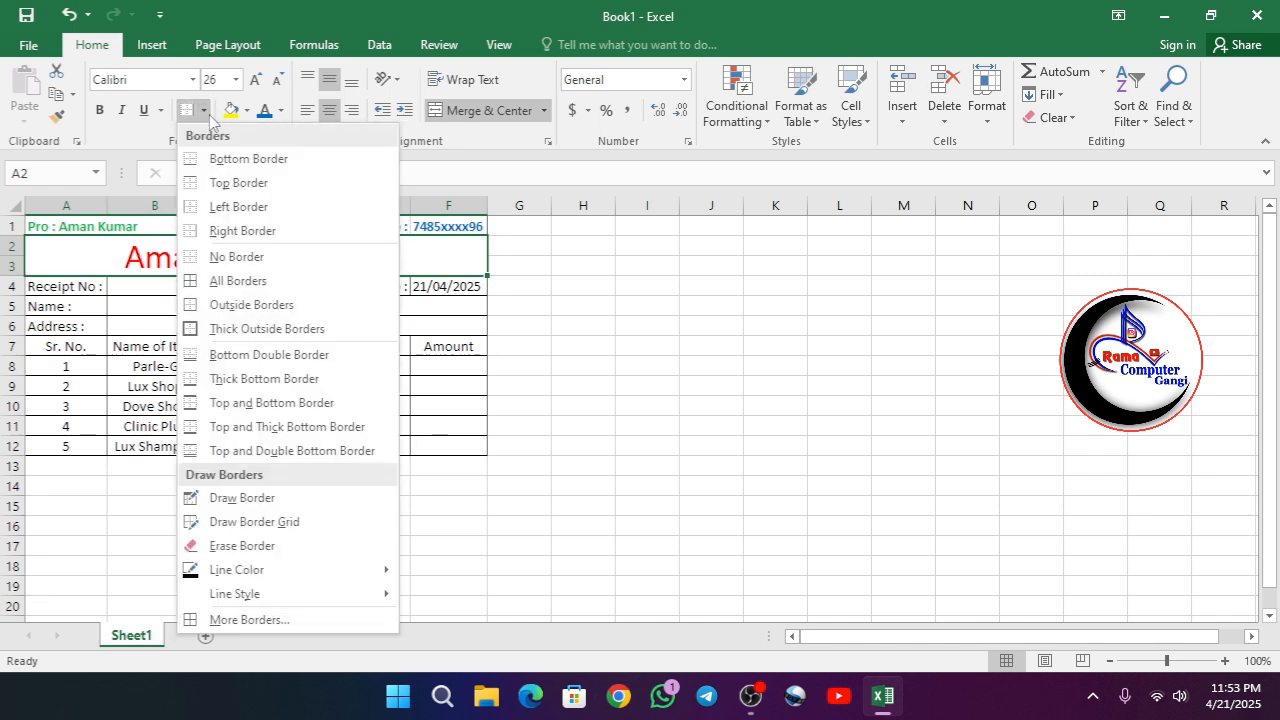
click(218, 168)
click(366, 525)
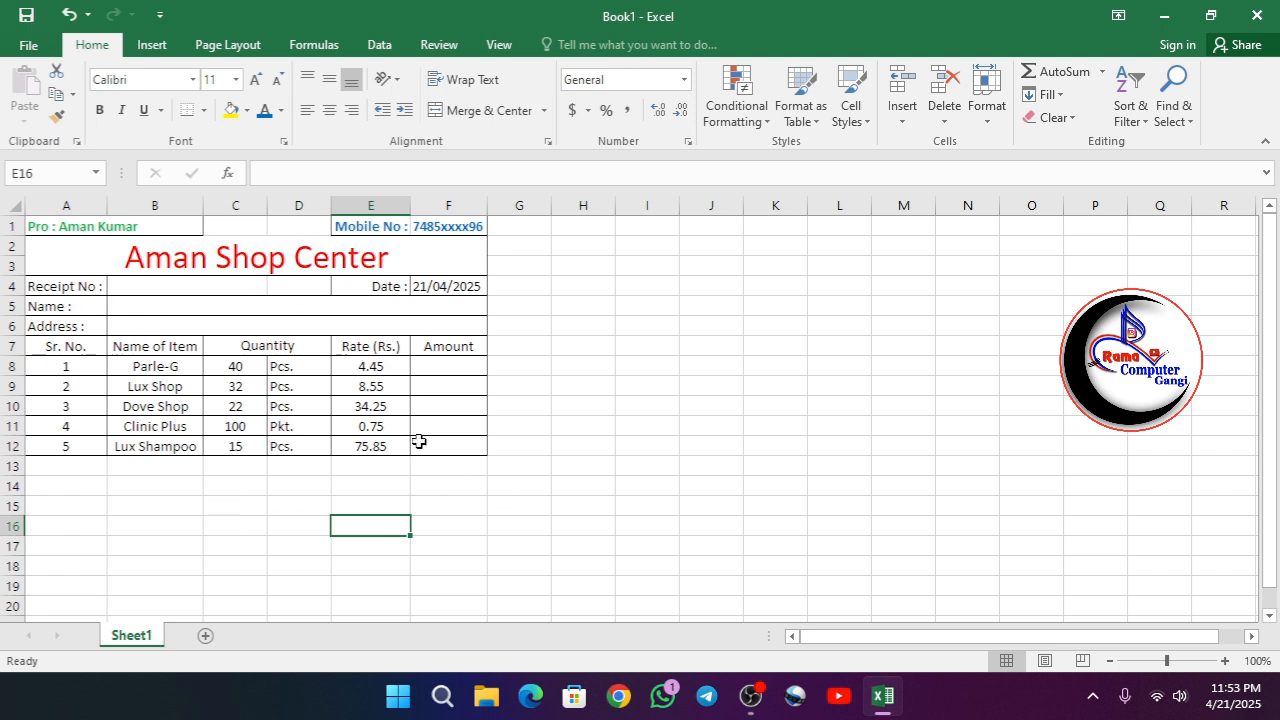
- Select the Parle-G amount cell F8
click(442, 369)
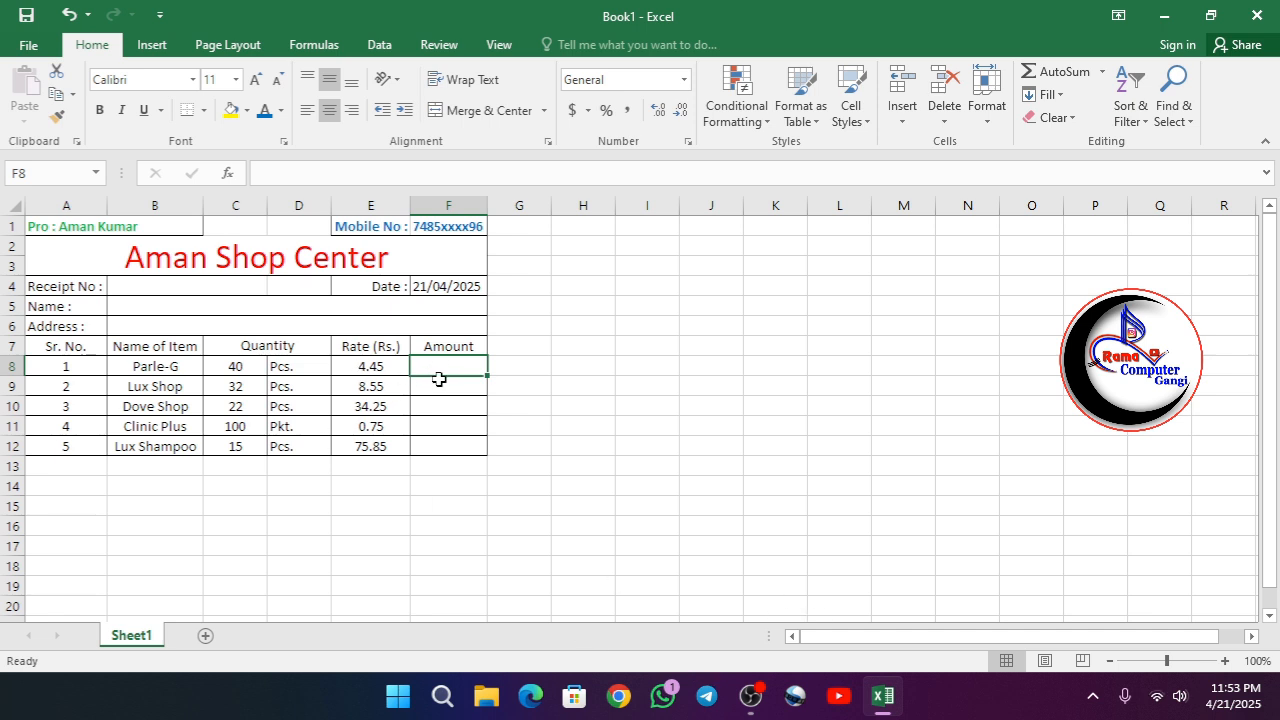
- Calculate the Parle-G amount in F8 by multiplying quantity and rate with =PRODUCT(C8,E8)
text(=)
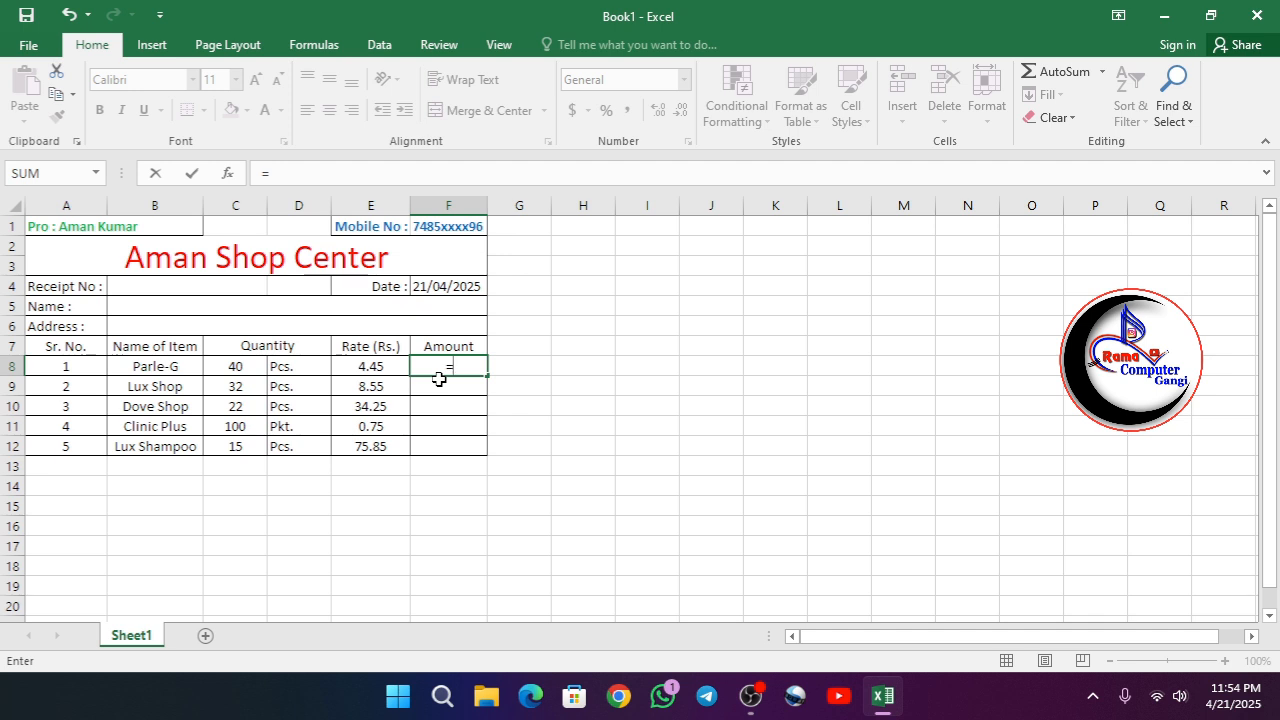
text(produc)
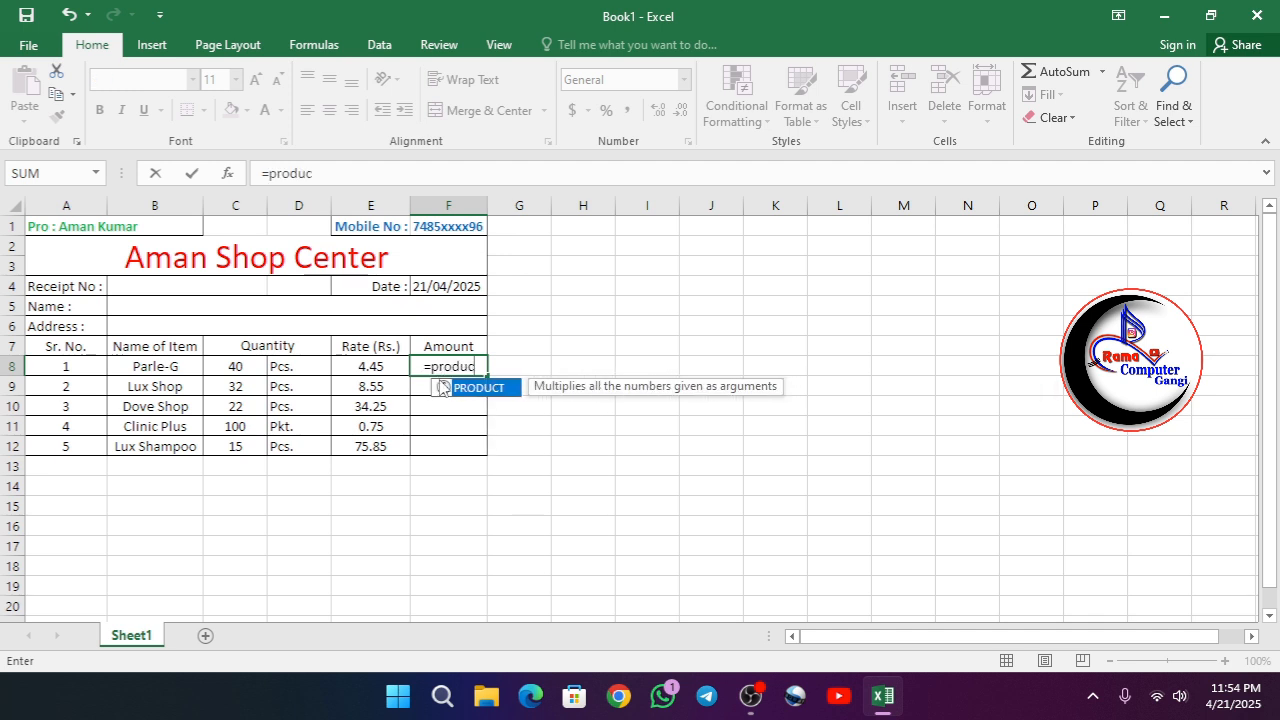
text(t()
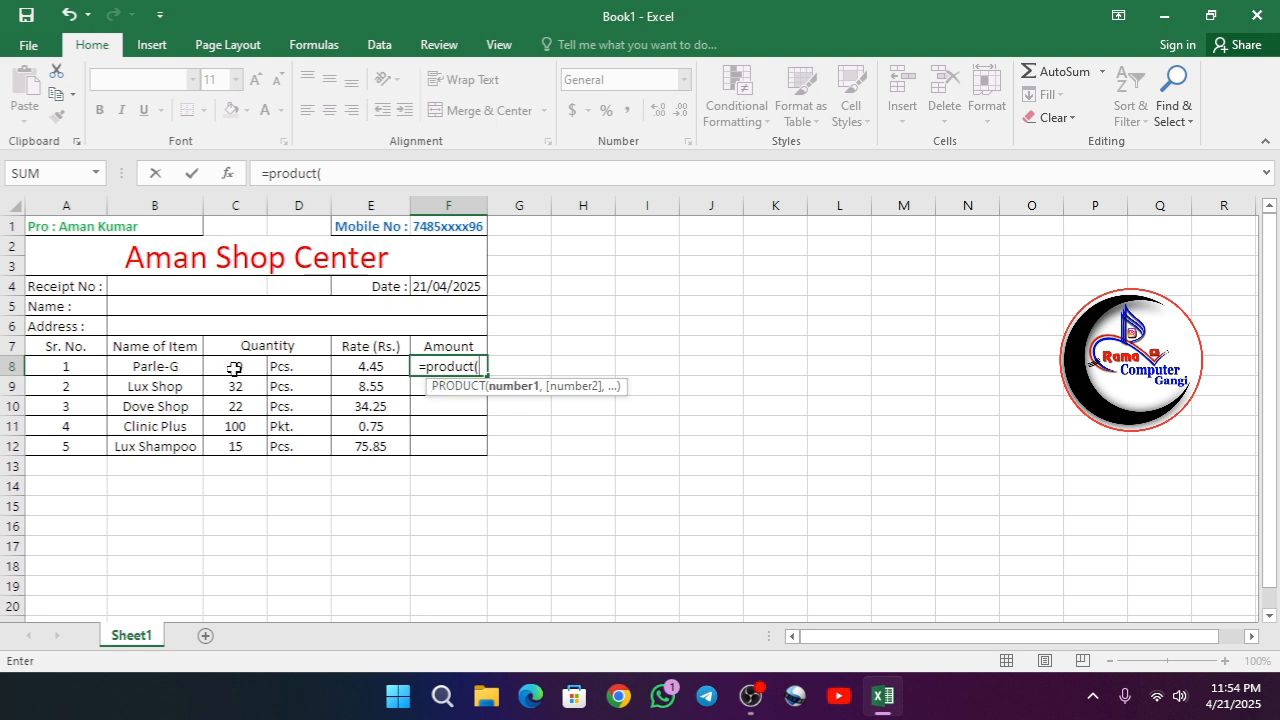
text(c8)
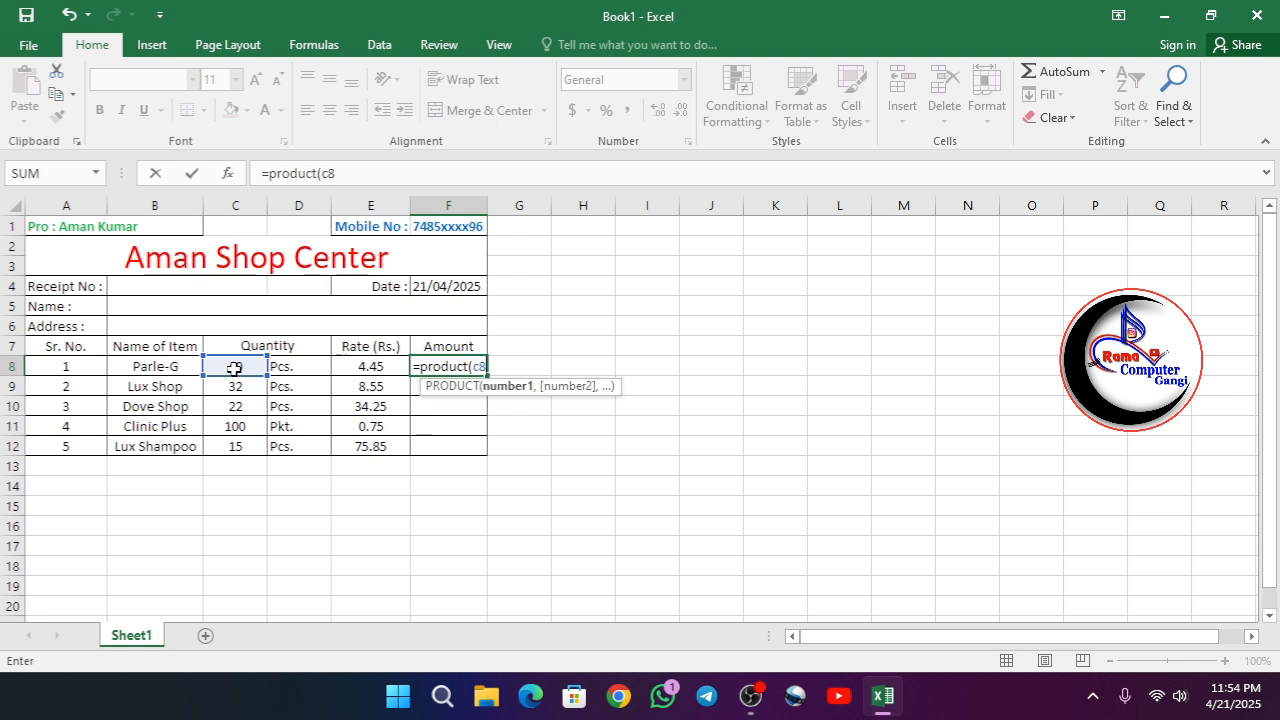
text(,)
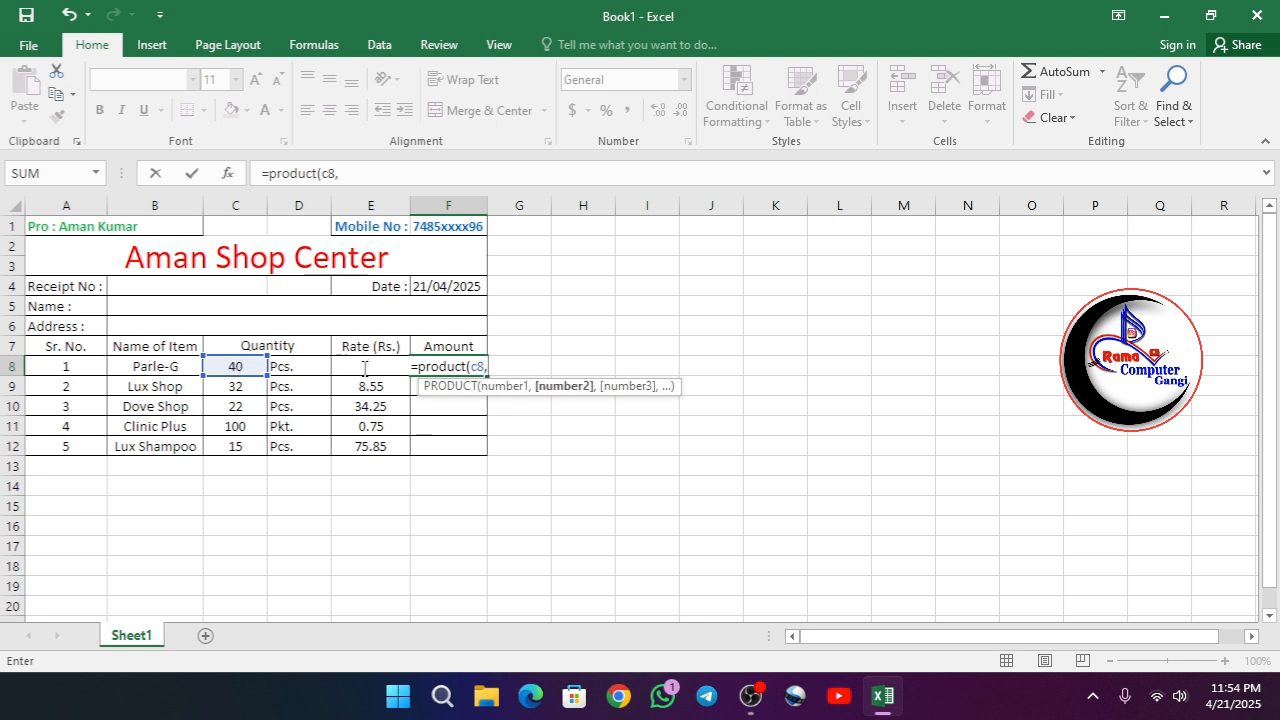
text(e8)
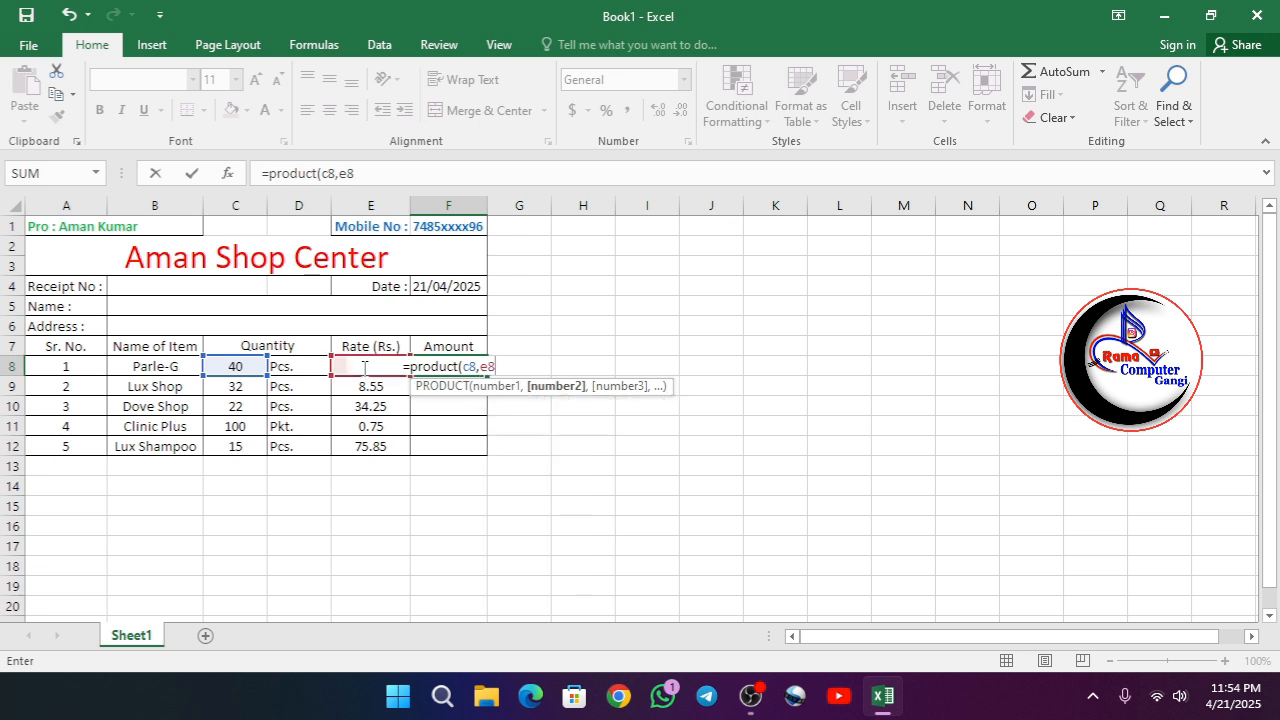
text())
key(Return)
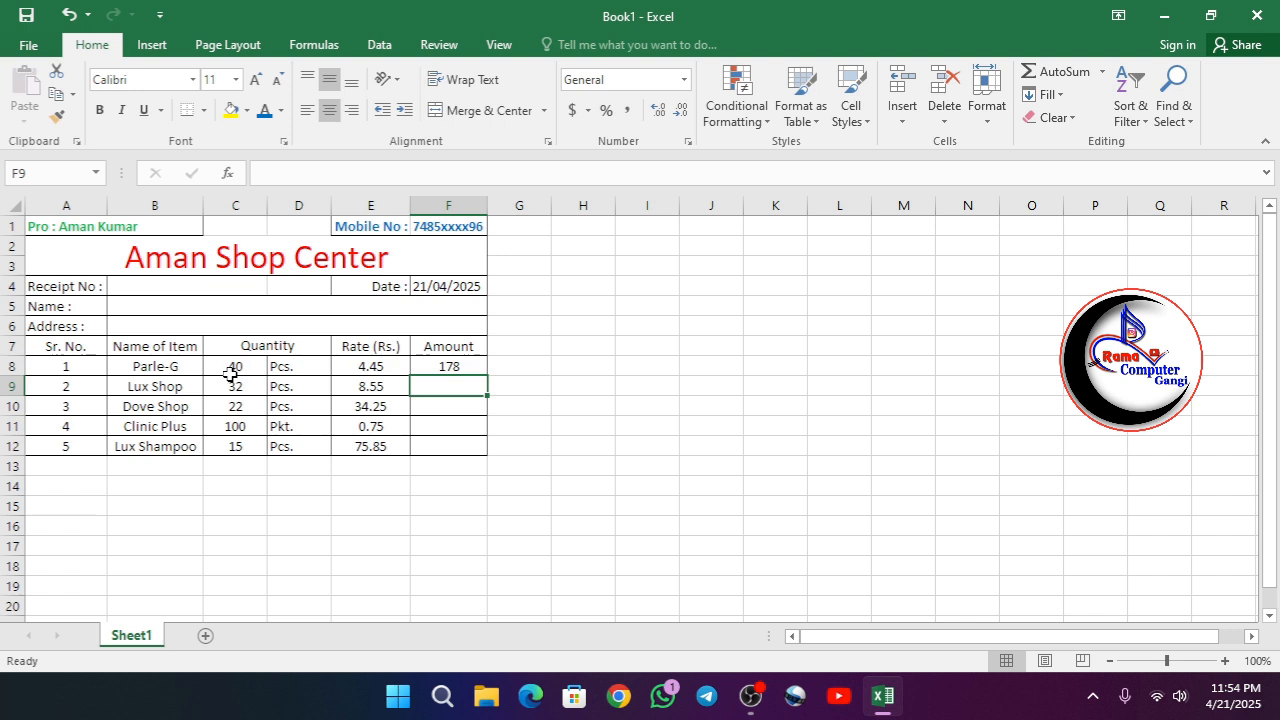
click(463, 368)
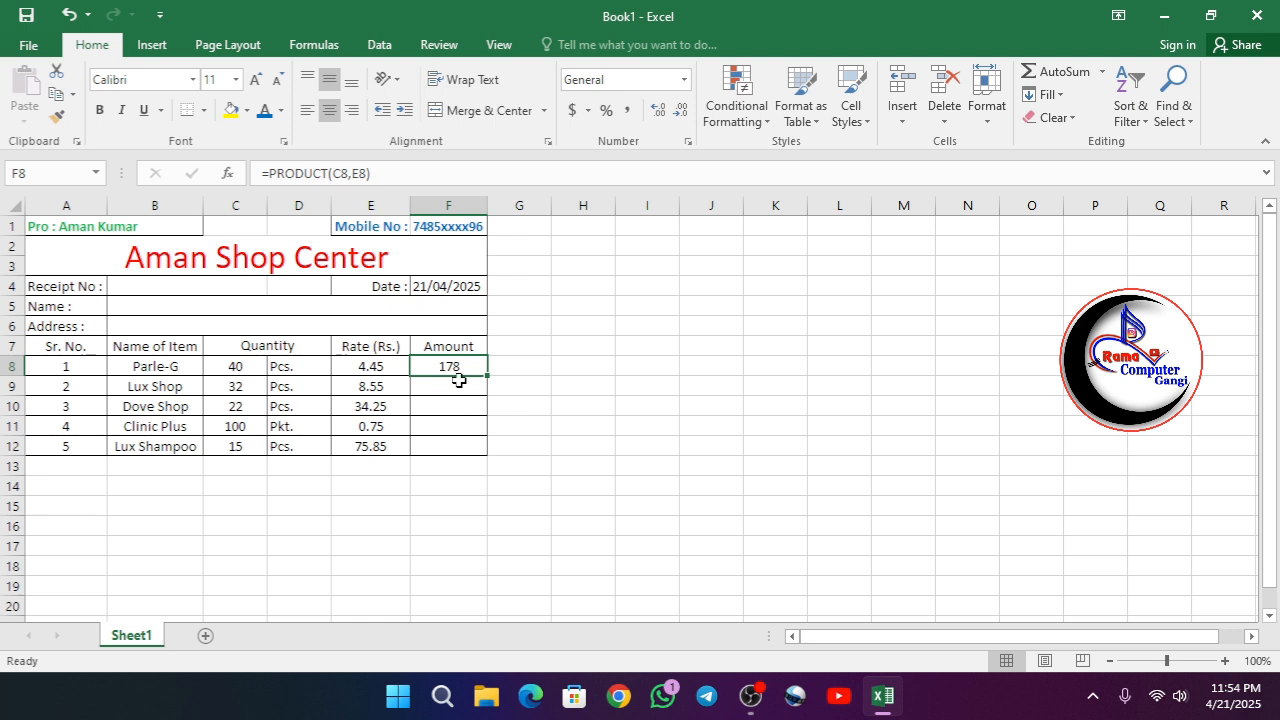
- Calculate the Lux Shop amount in F9 with the formula =PRODUCT(C9,E9)
click(458, 386)
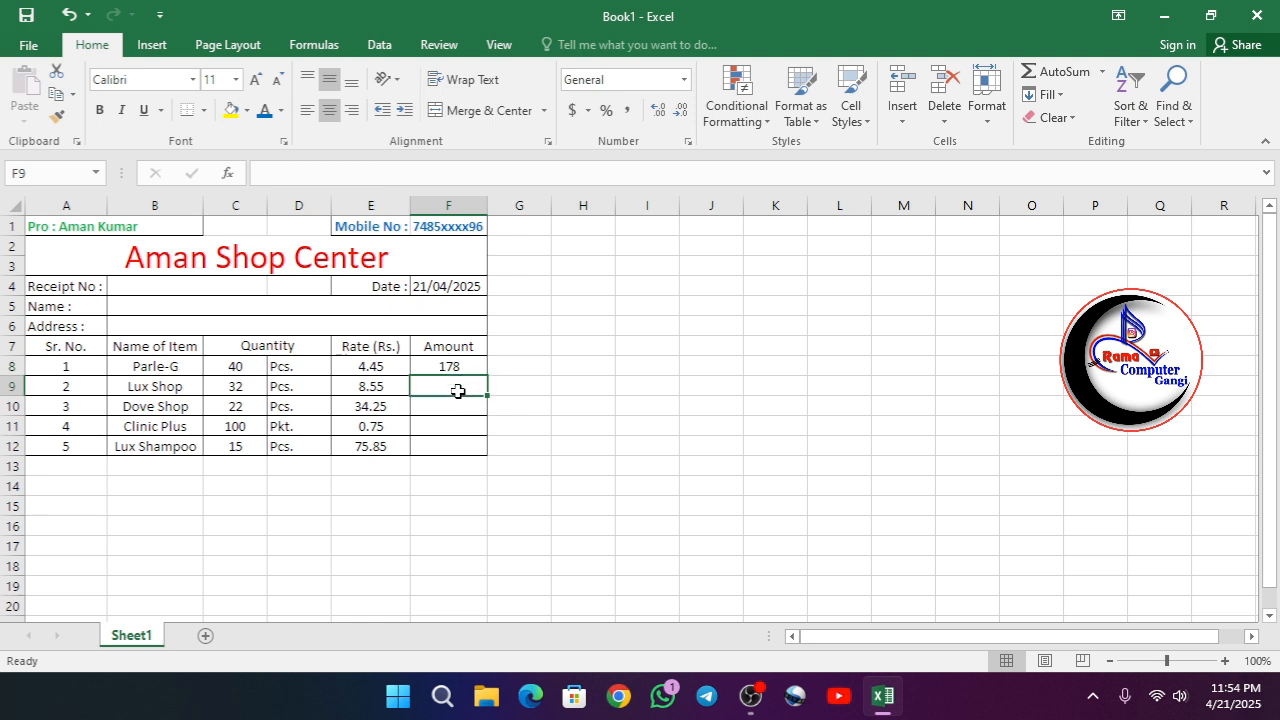
text(=p)
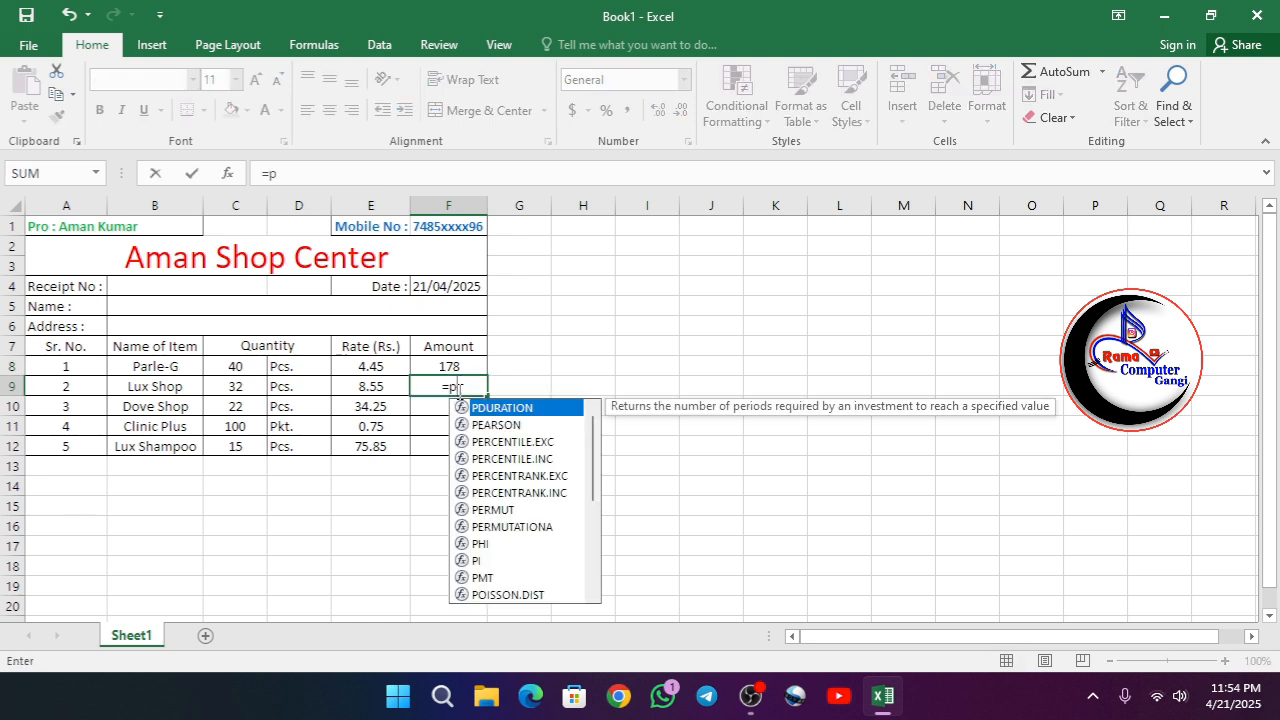
text(rodu)
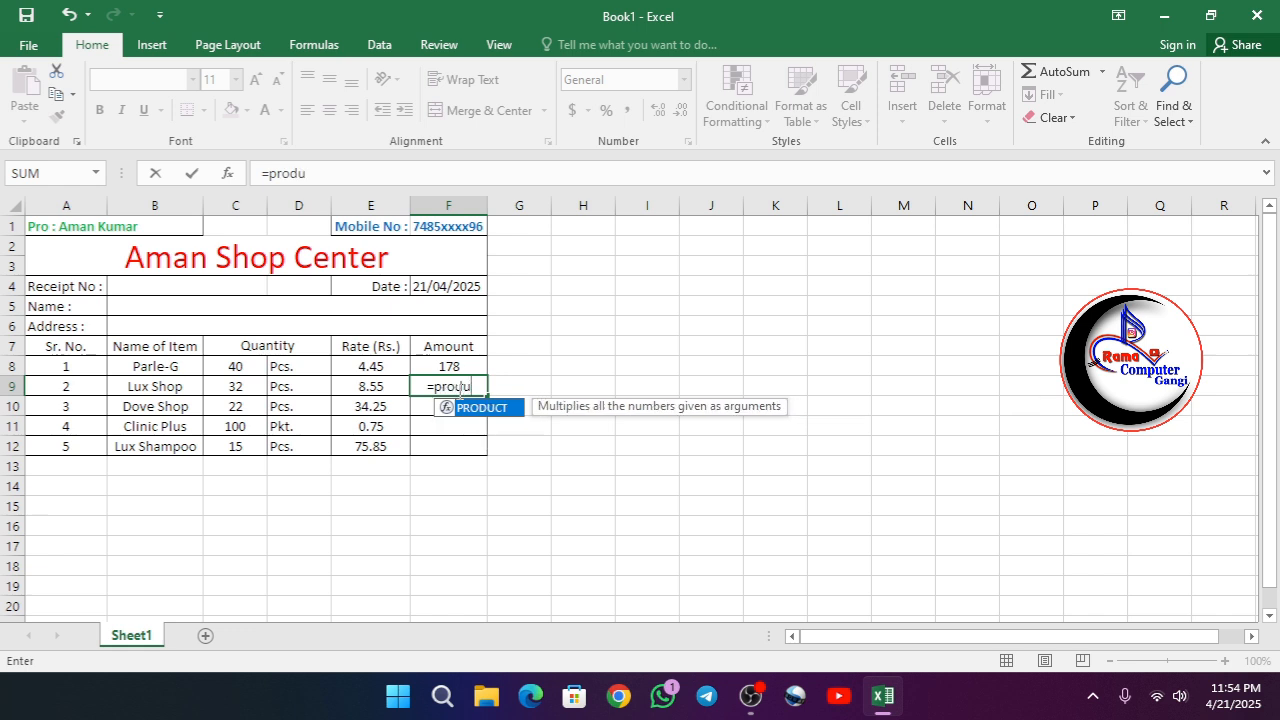
text(ct)
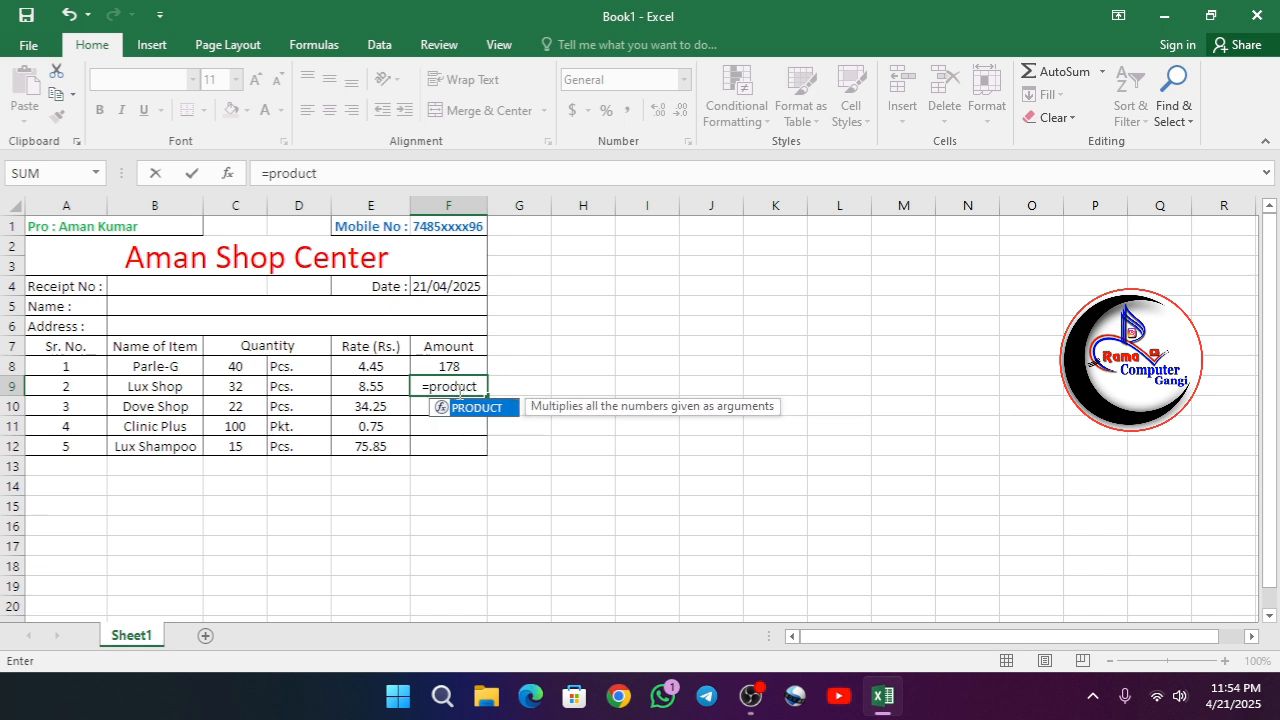
text(()
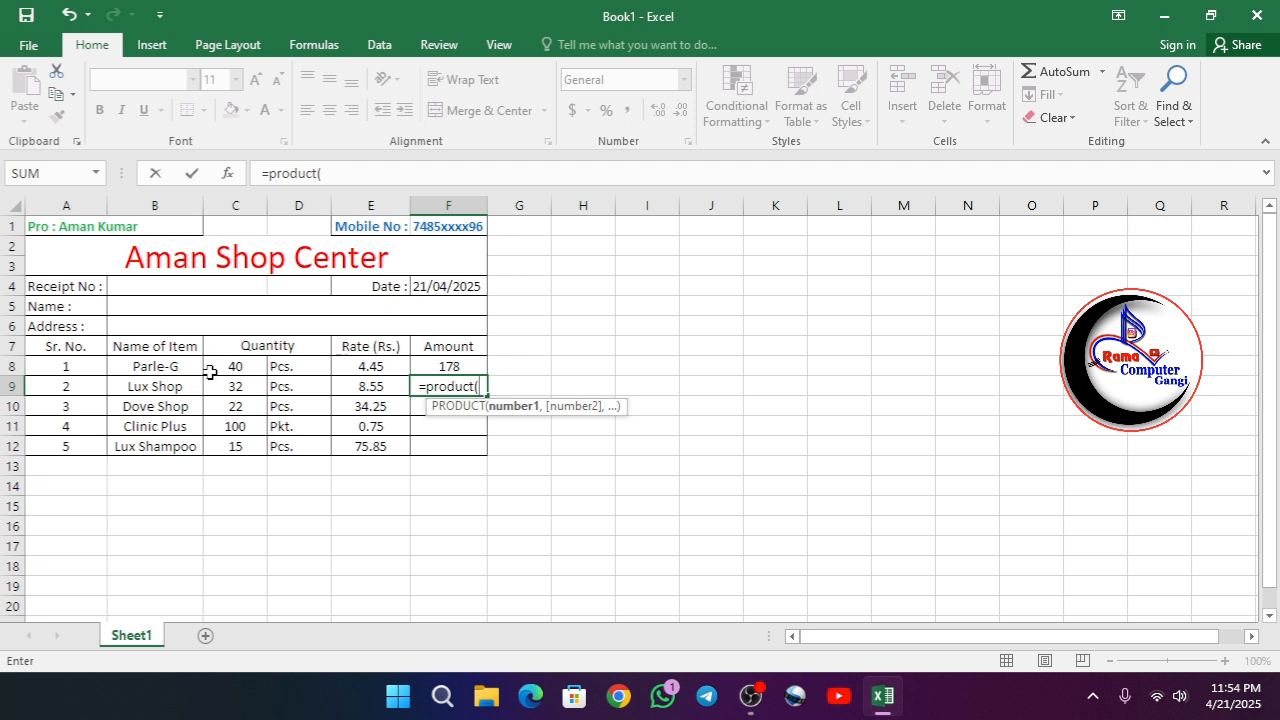
text(c)
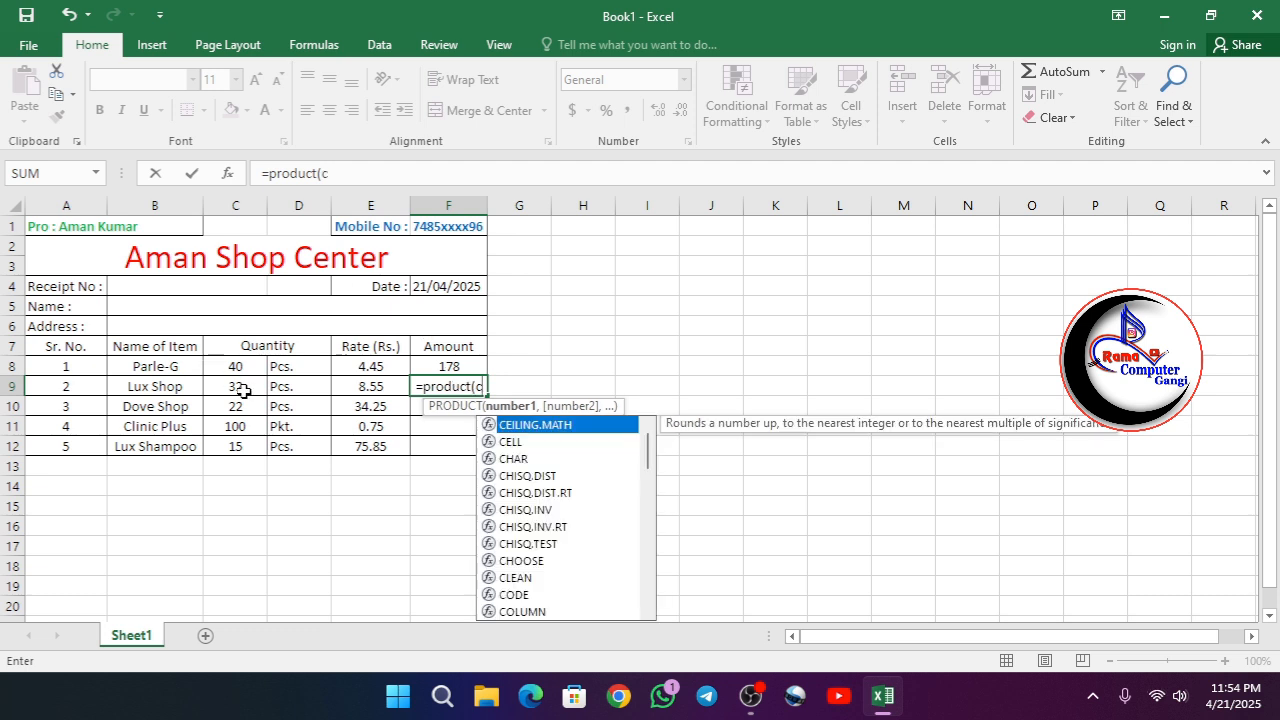
text(9,)
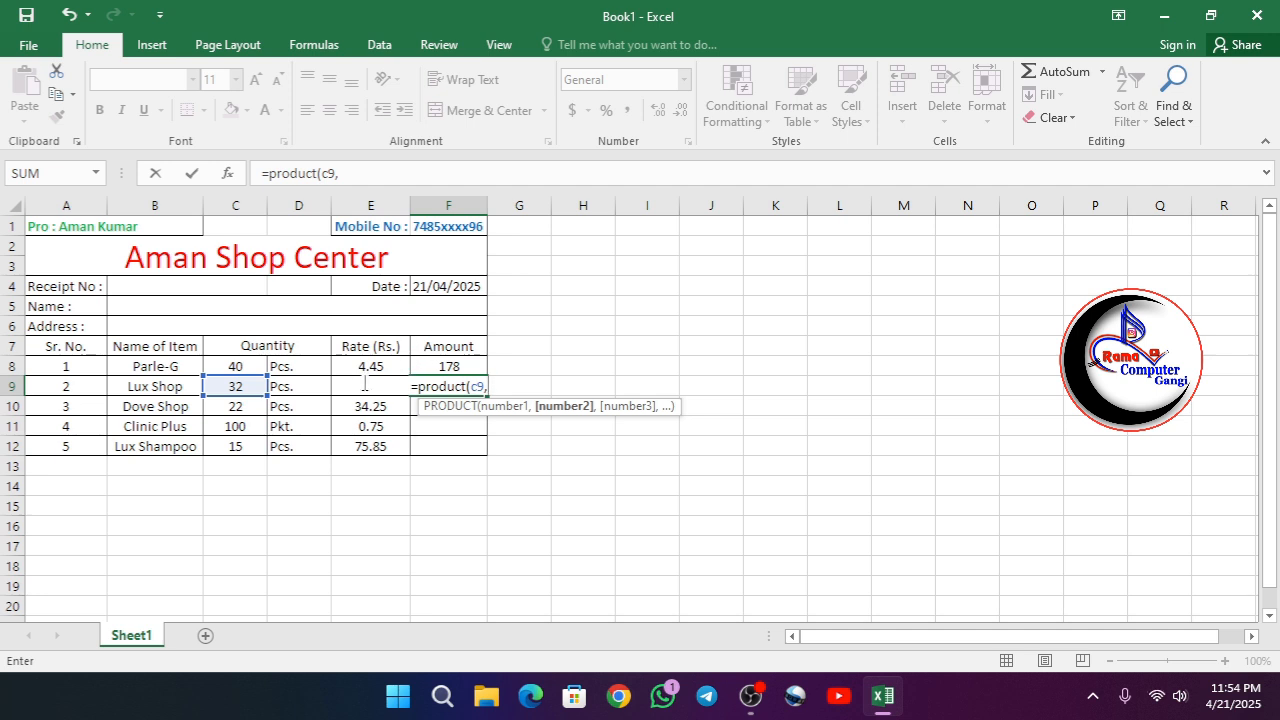
text(e9)
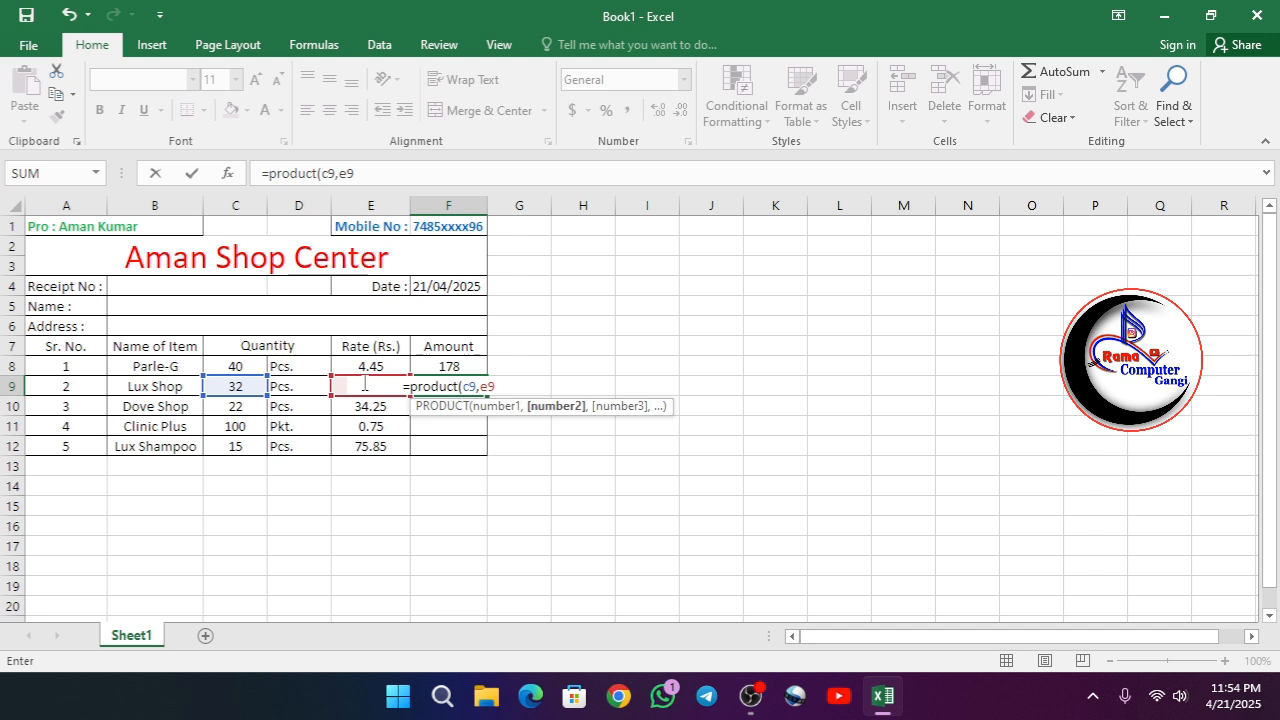
text())
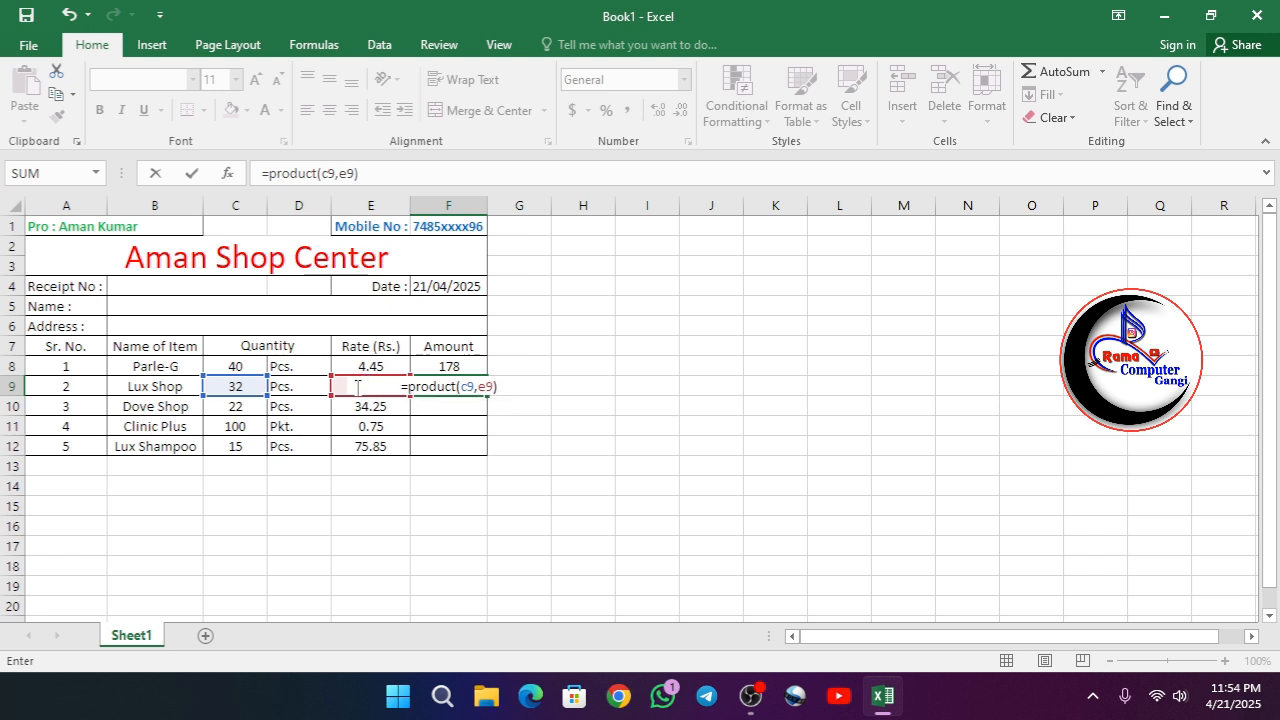
key(Return)
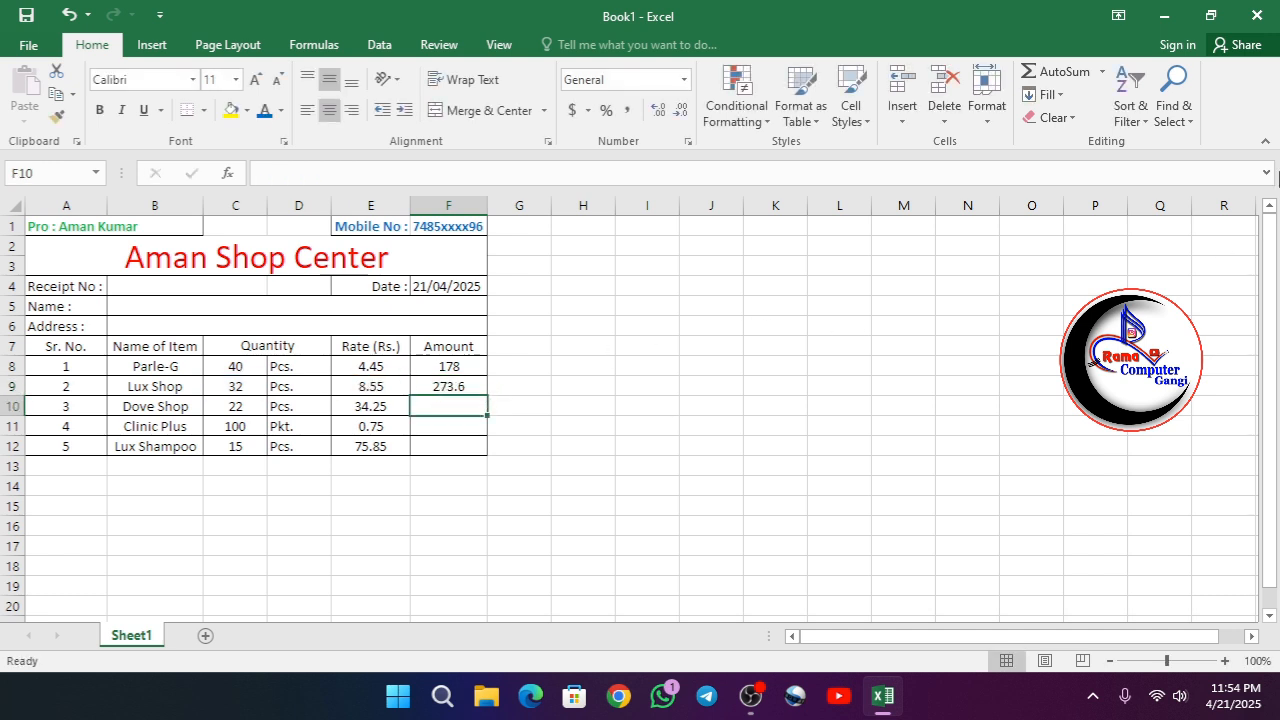
- Fill the amount formula from F8 down through F12 for the remaining items
click(451, 369)
drag(451, 369, 480, 451)
click(469, 373)
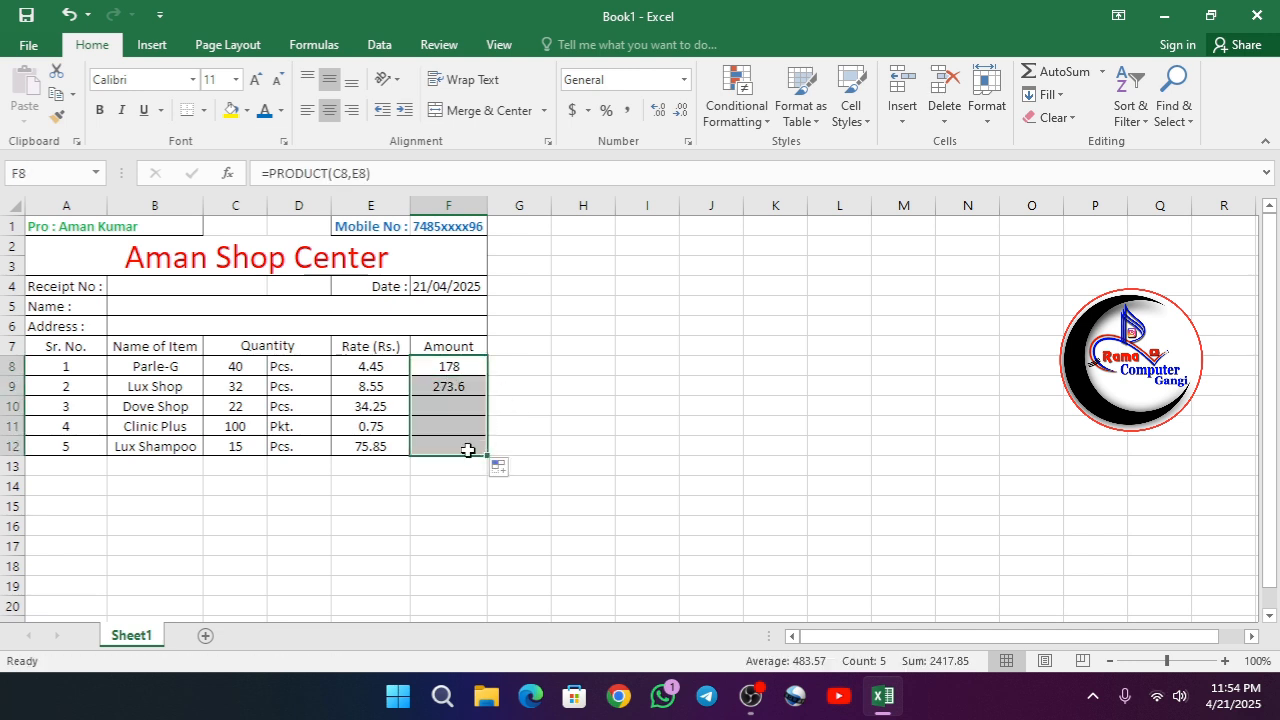
click(446, 469)
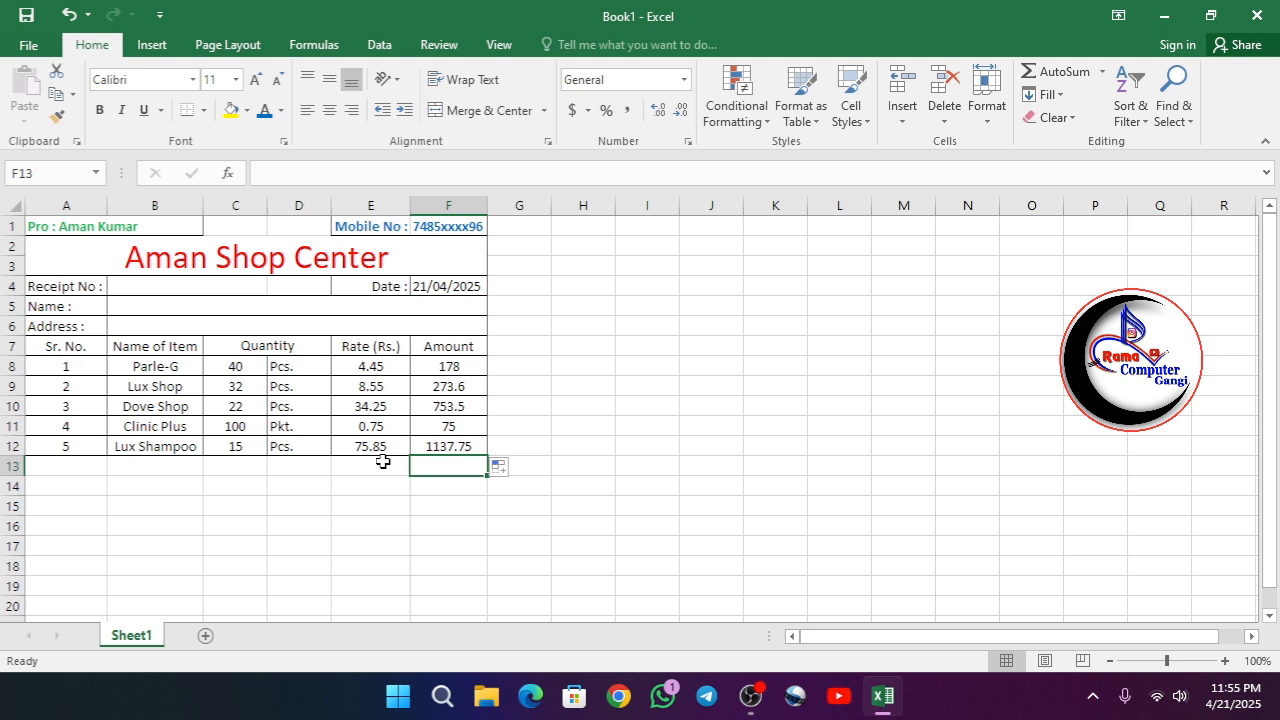
- Merge and center D13:E13 below the item table and enter the label "Total Amount"
click(383, 462)
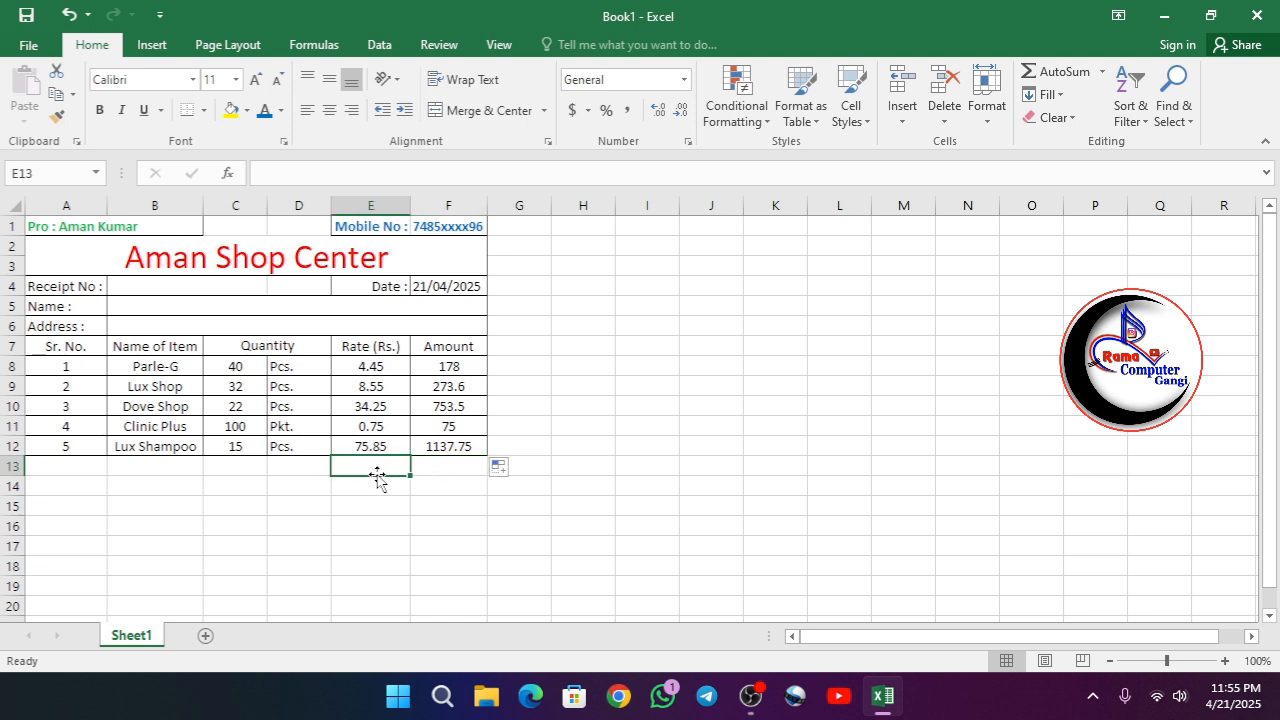
drag(329, 470, 340, 466)
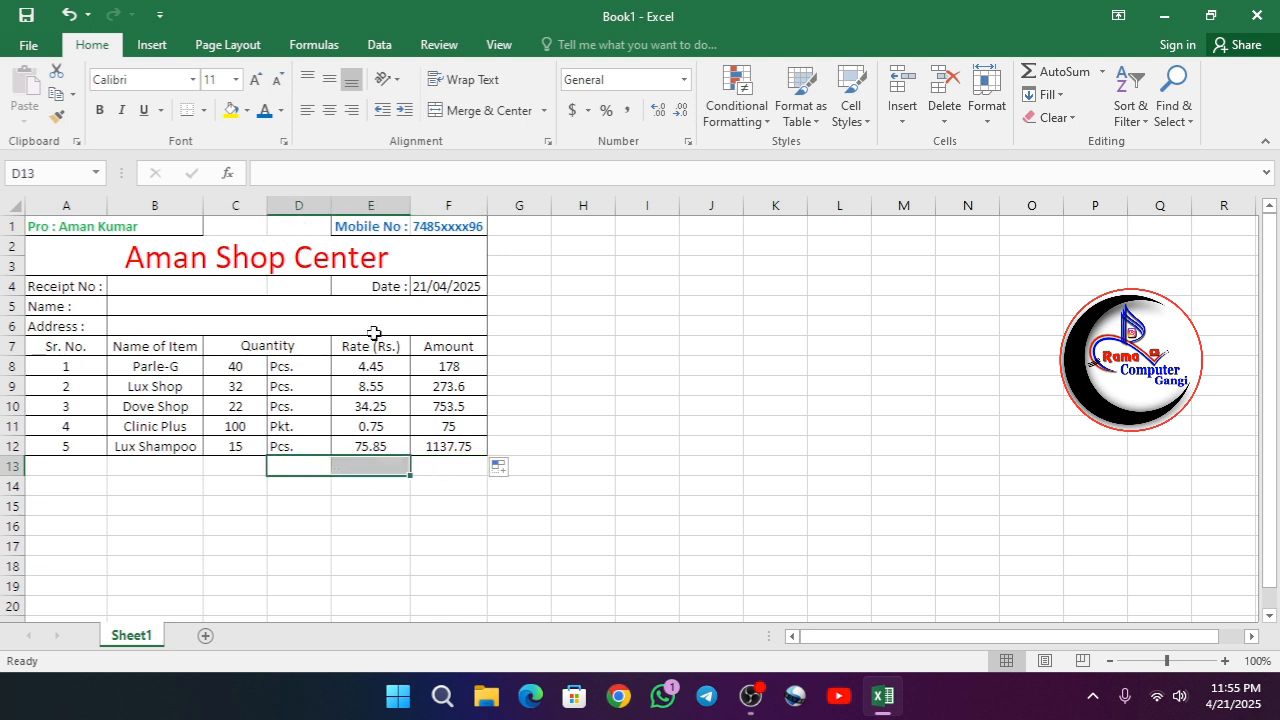
click(489, 110)
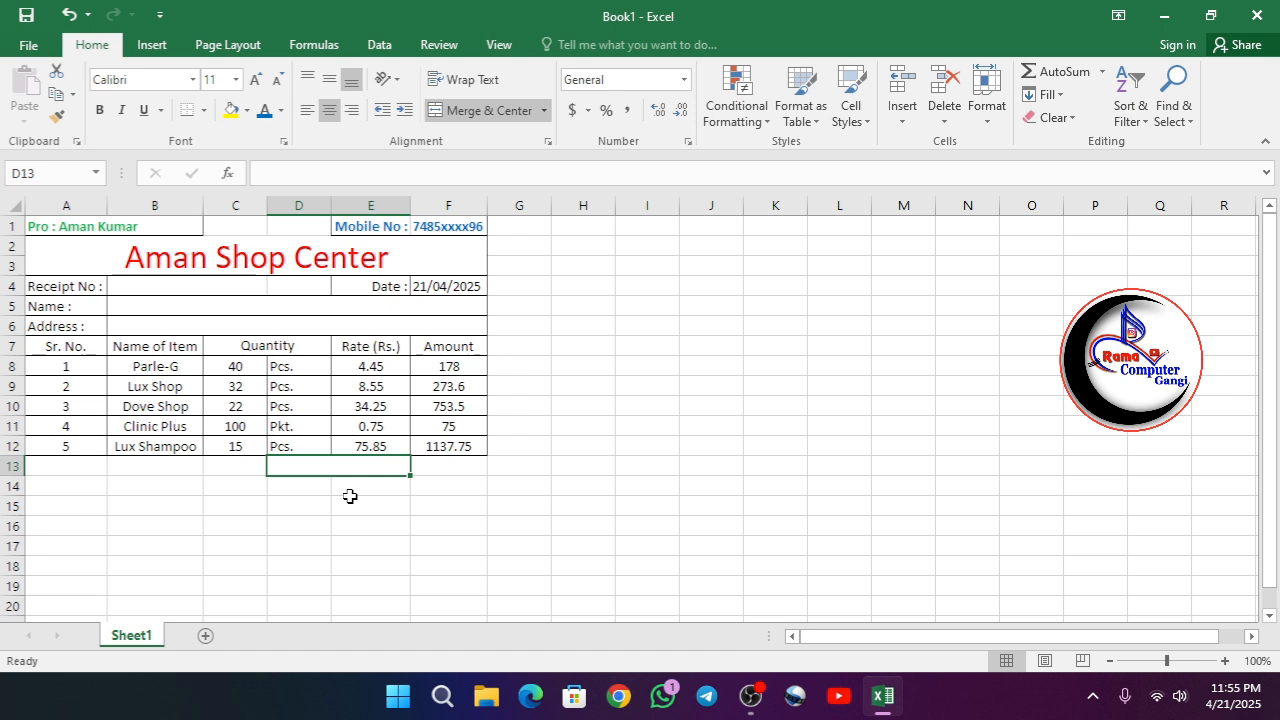
text(Tota)
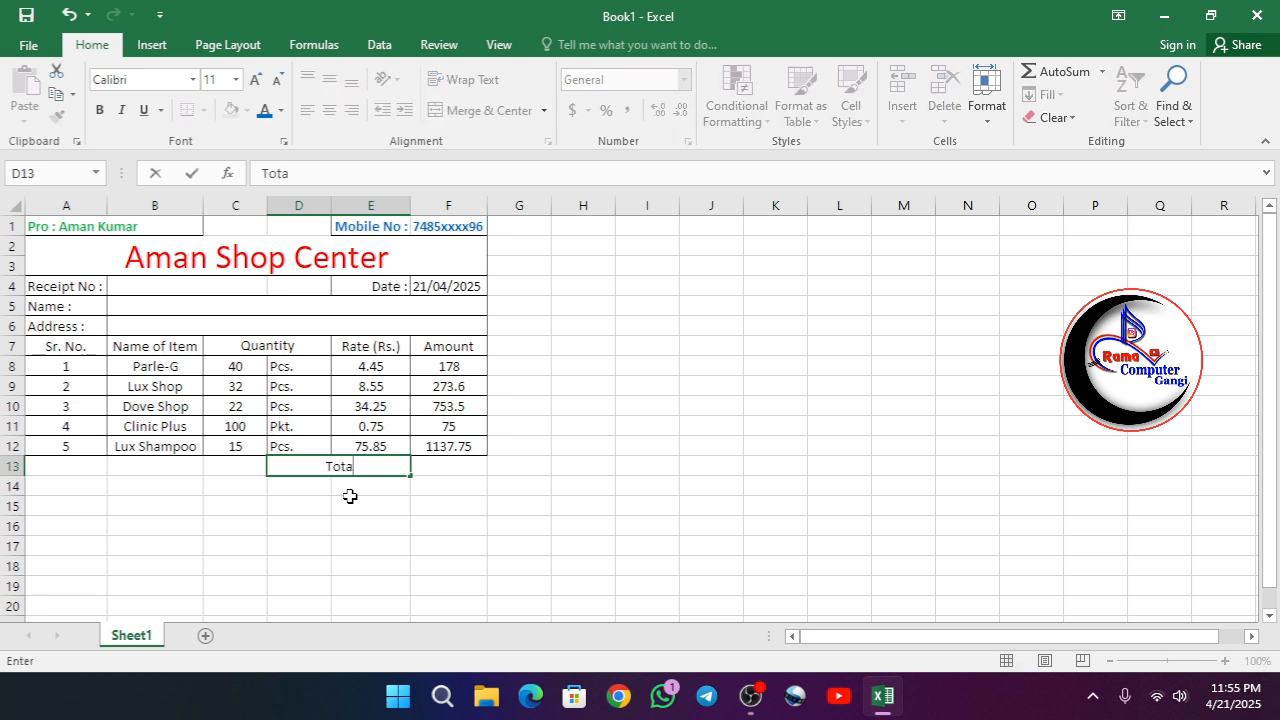
text(l Amount)
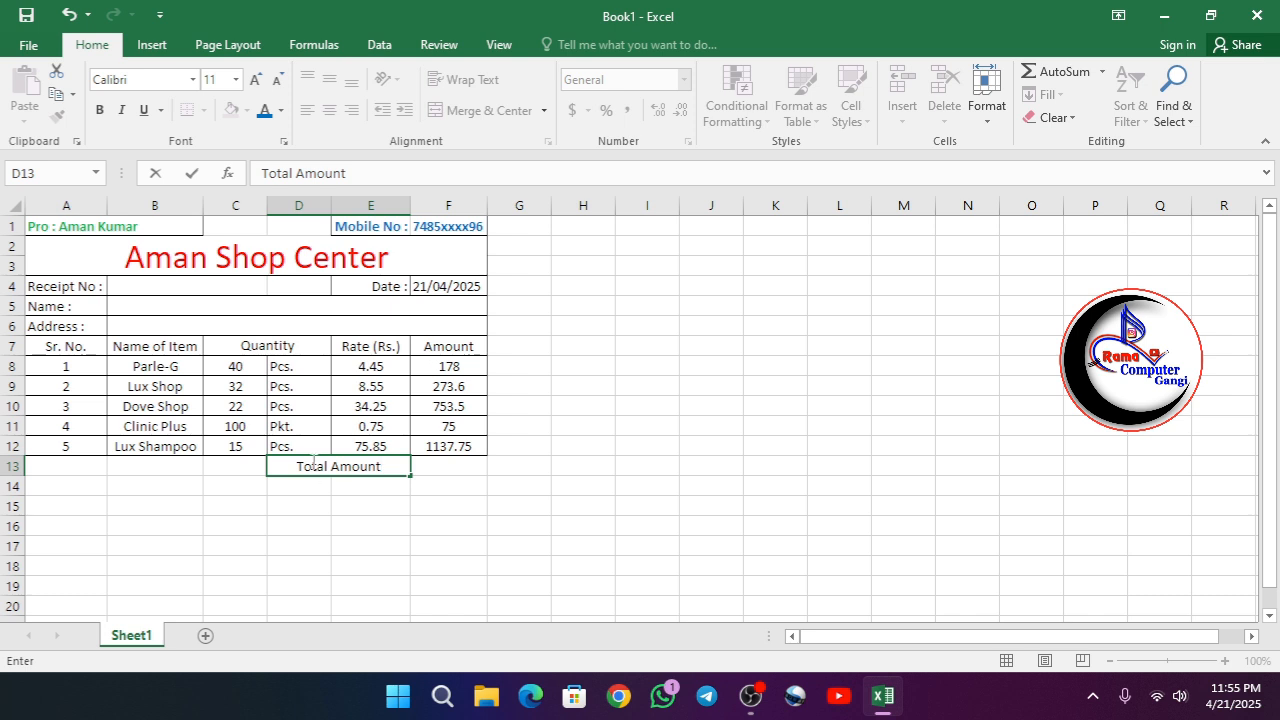
click(348, 484)
- Right-align the Total Amount label together with the cells below it, range D13:E19
click(321, 466)
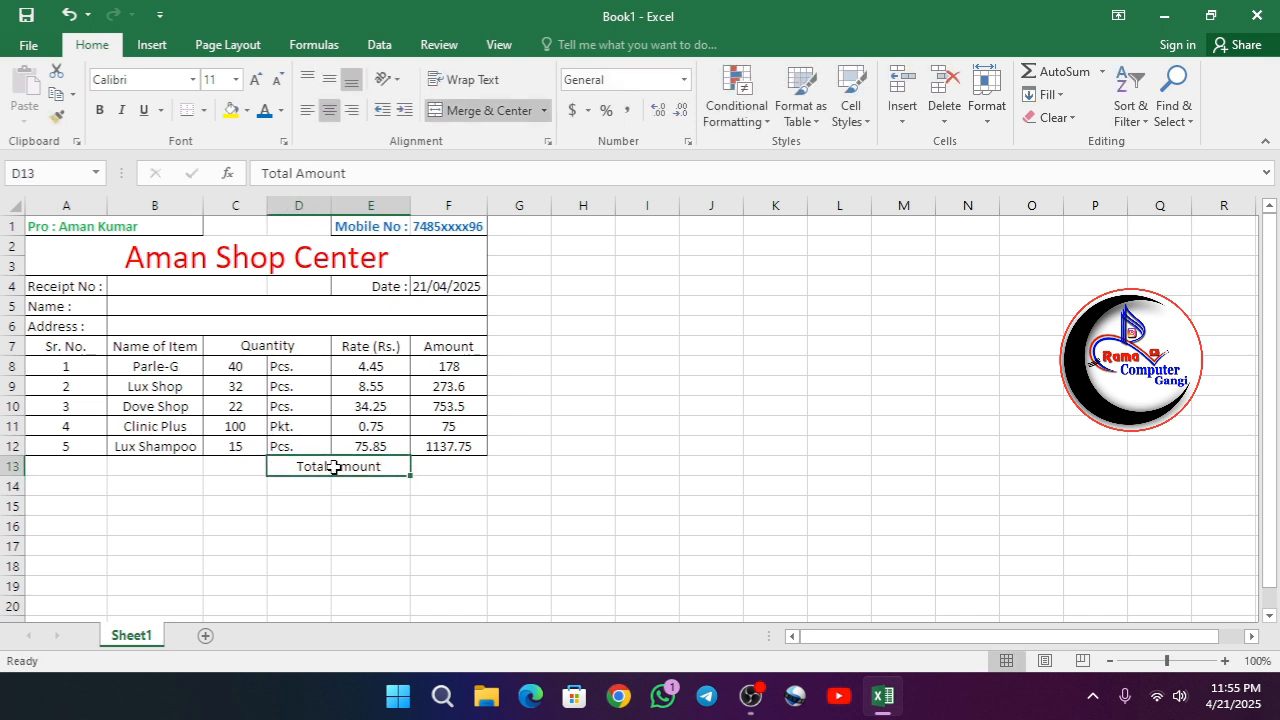
drag(334, 467, 329, 588)
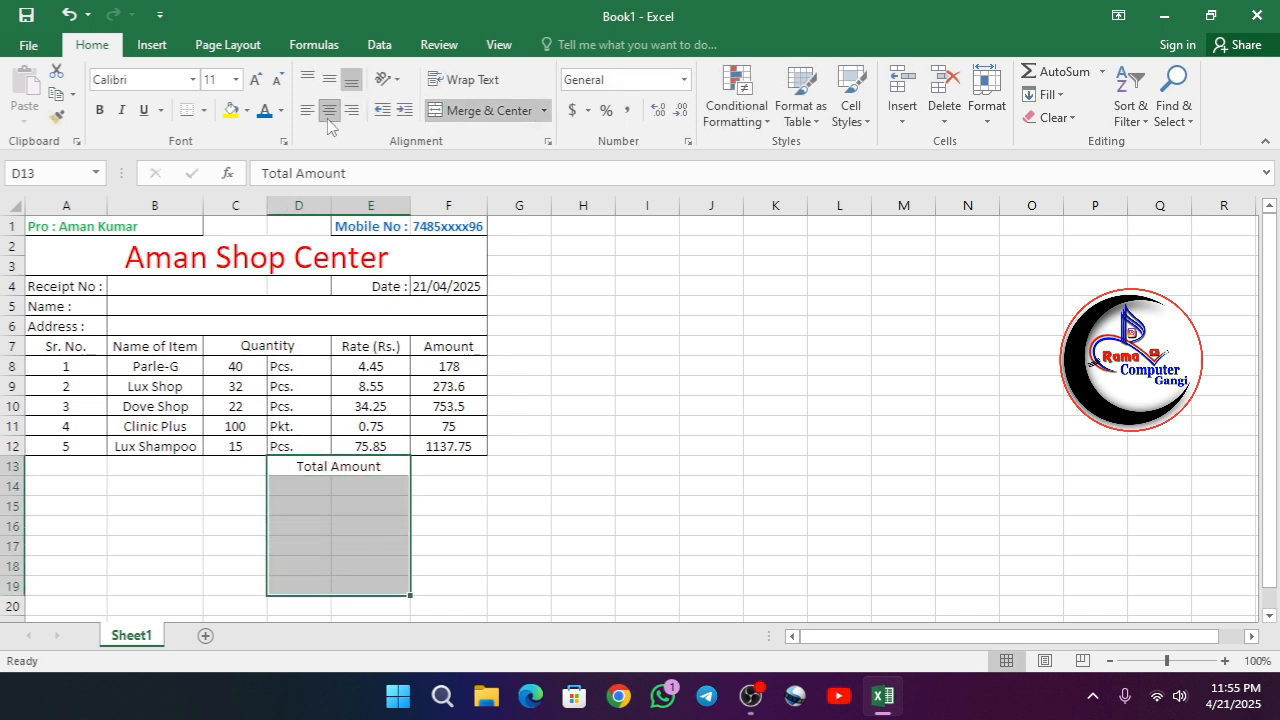
click(351, 110)
- Merge cells D14:E14 under the Total Amount label and right-align the merged cell
drag(309, 486, 359, 486)
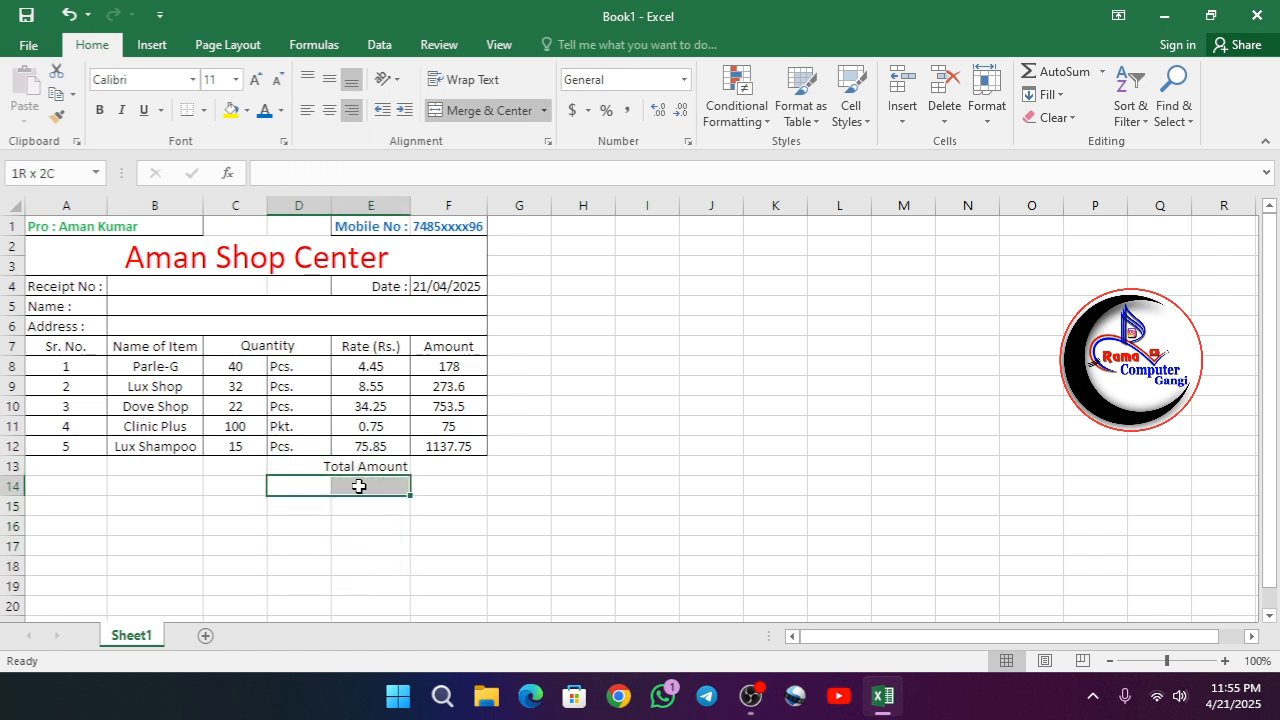
click(487, 110)
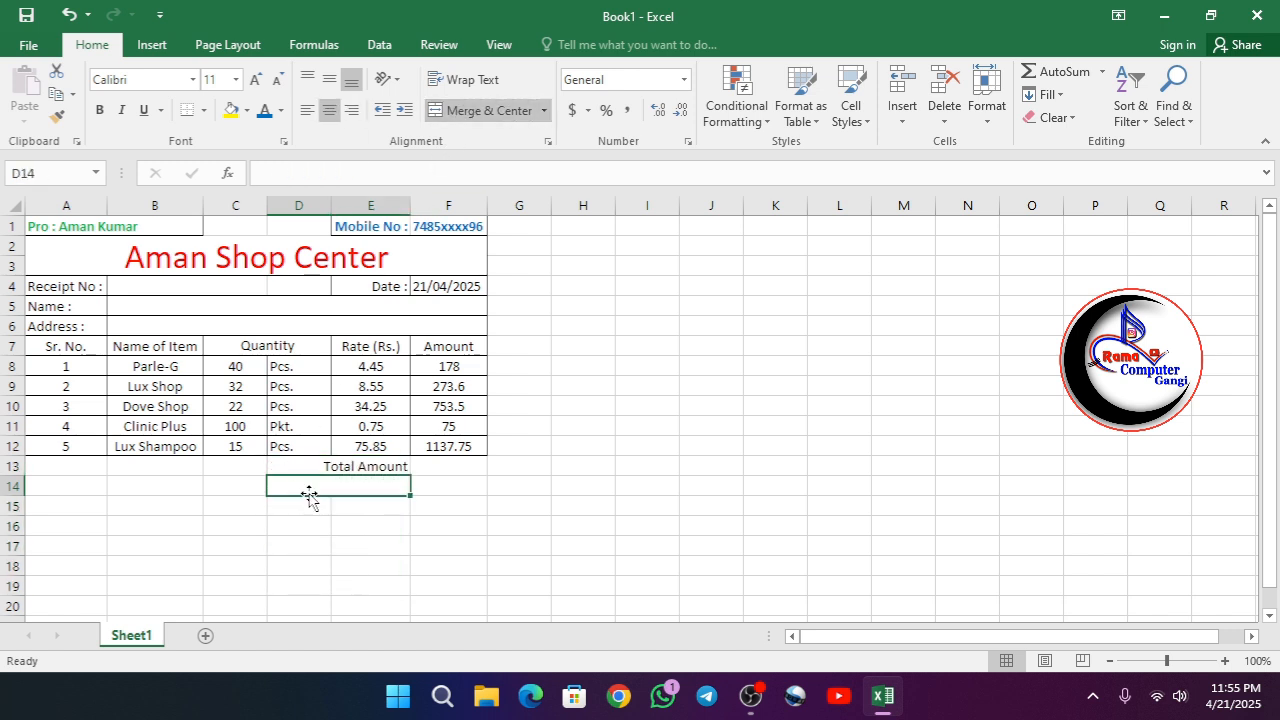
click(351, 110)
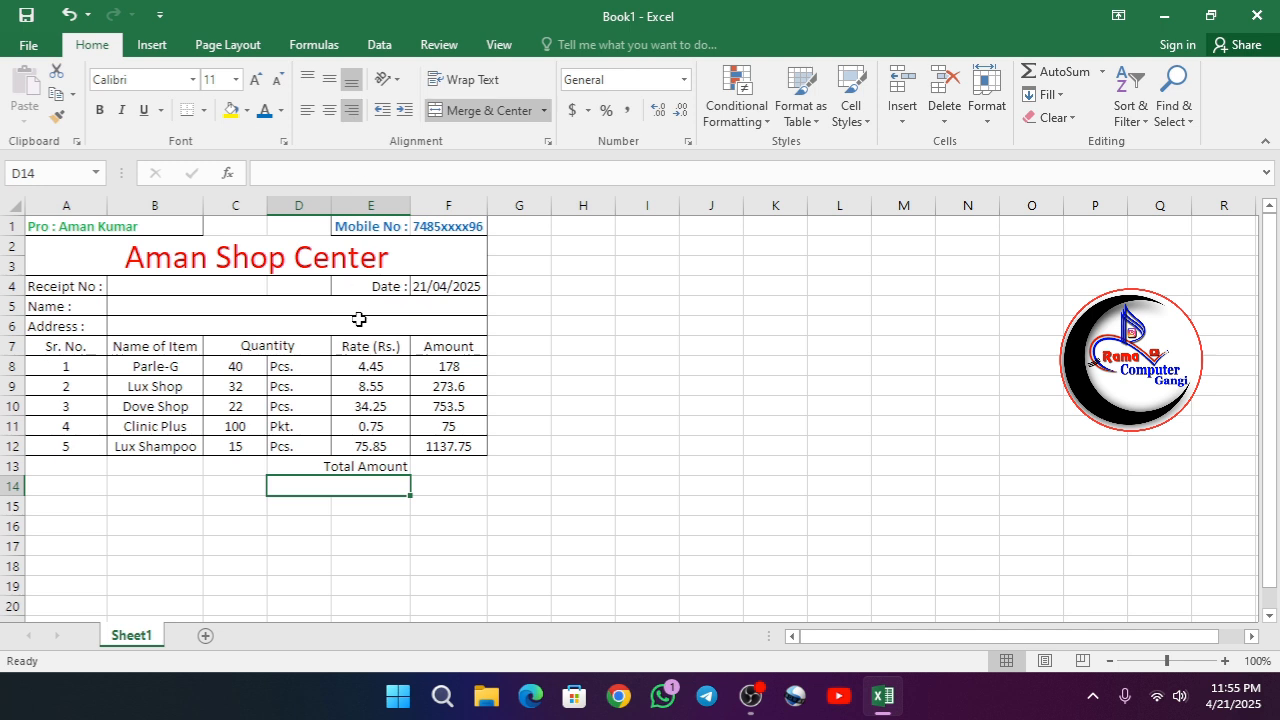
- Enter the label "Discount 10%" in the merged cell D14
text(D)
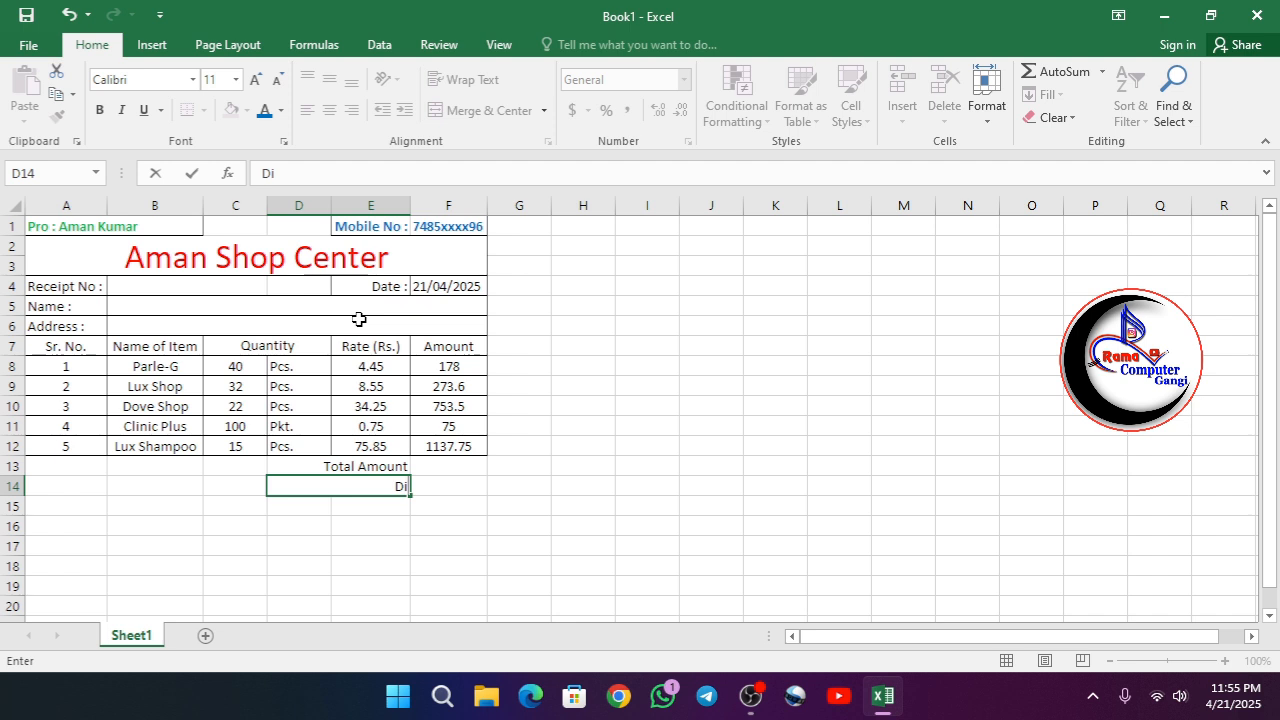
text(iscount)
text(10)
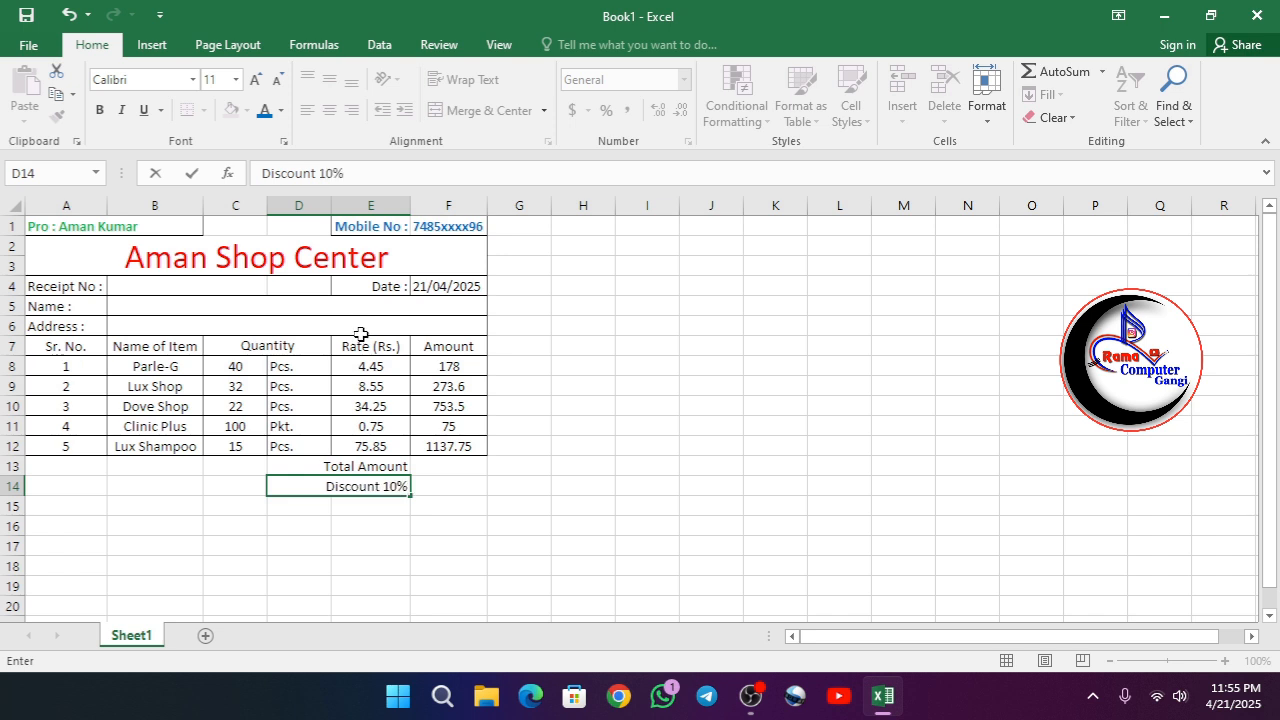
key(Return)
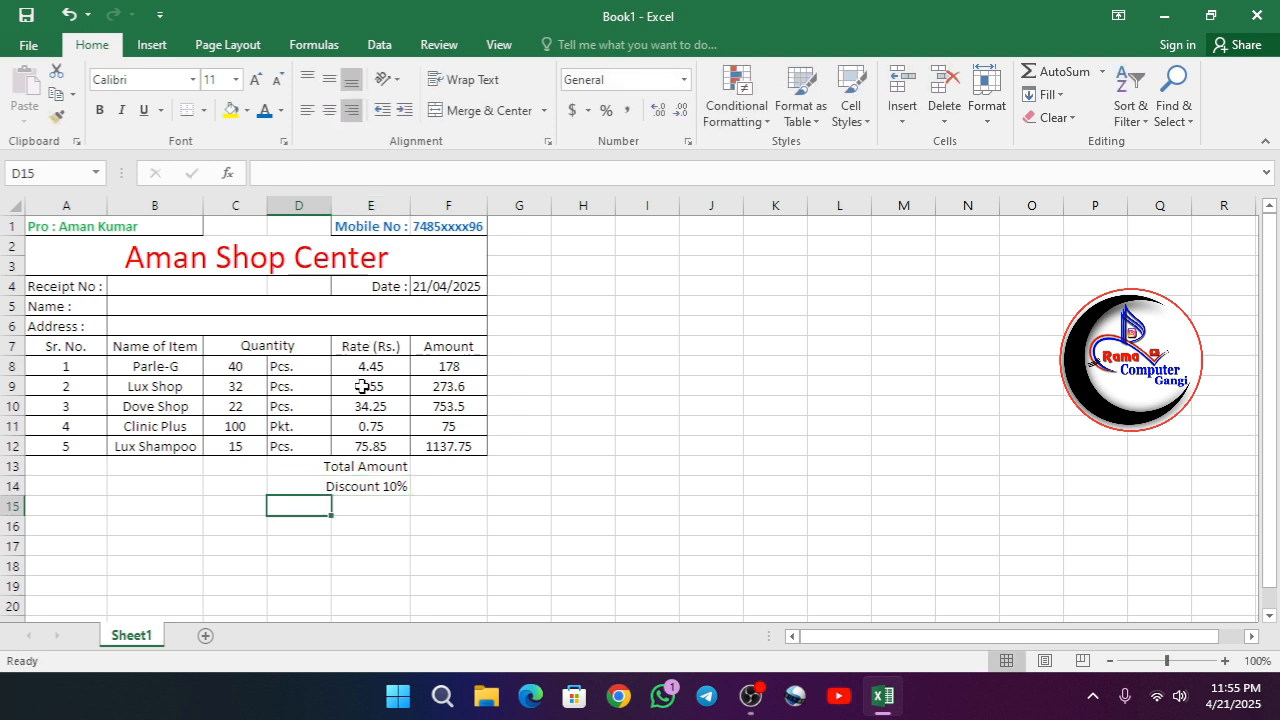
- Merge cells D15:E15 directly below the Discount 10% label
drag(320, 506, 395, 506)
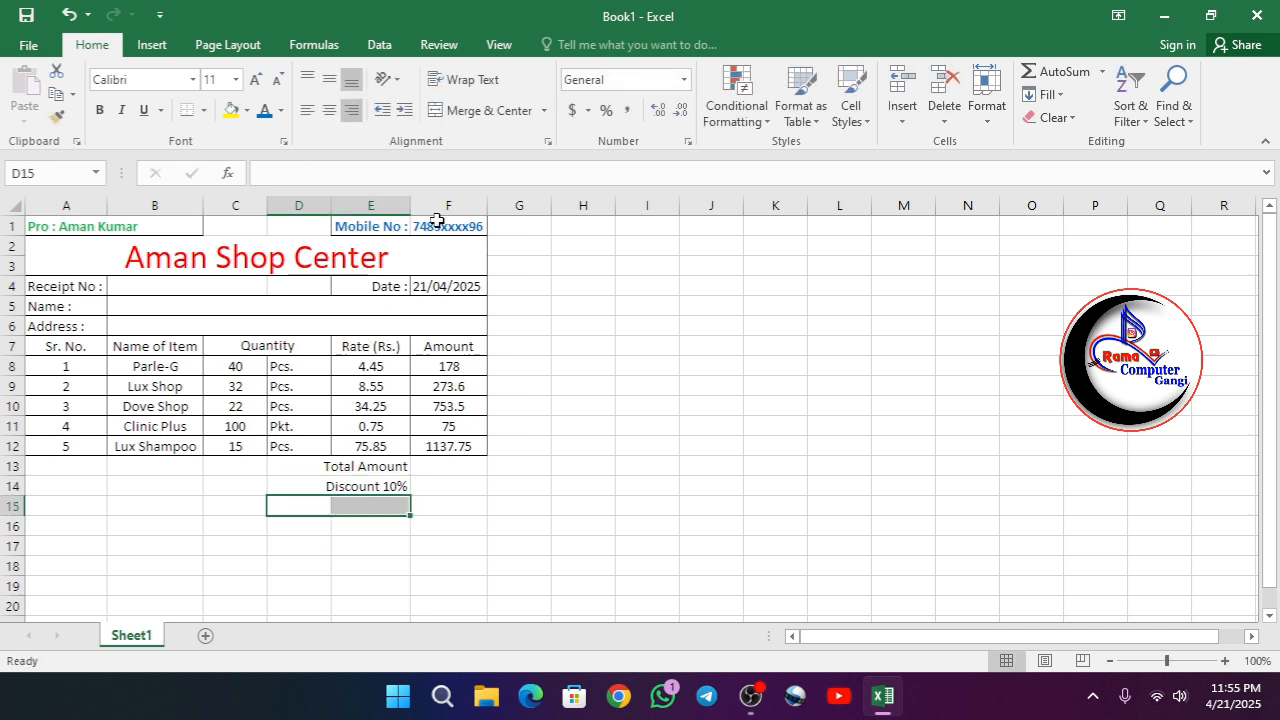
click(470, 110)
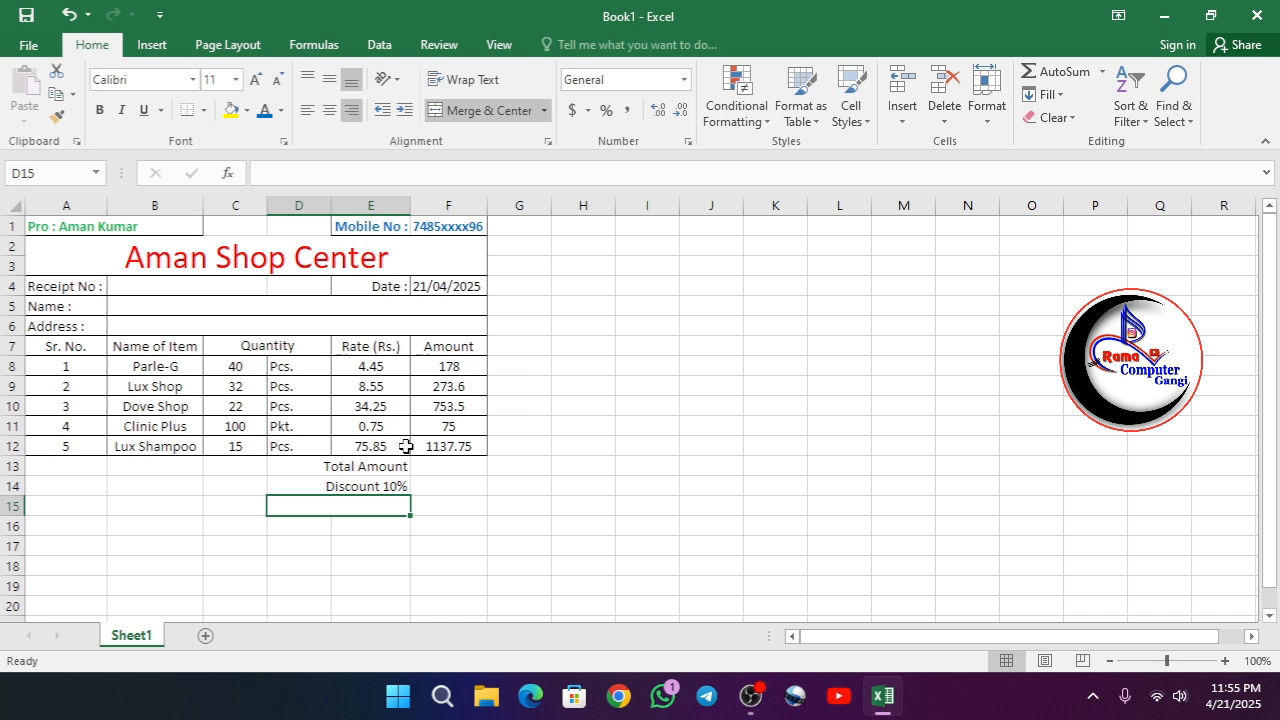
- Enter the label "SubTotal Amount" in the merged cell D15 below the Discount 10% label
text(S)
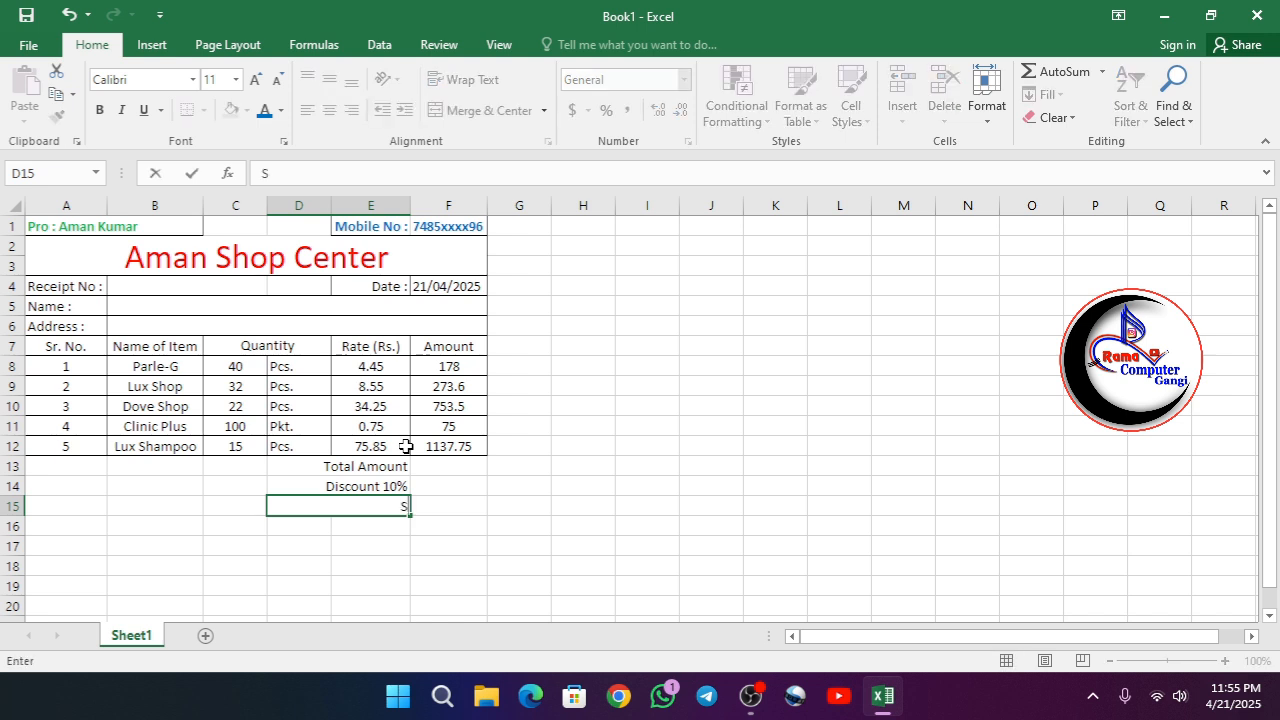
text(ub Total)
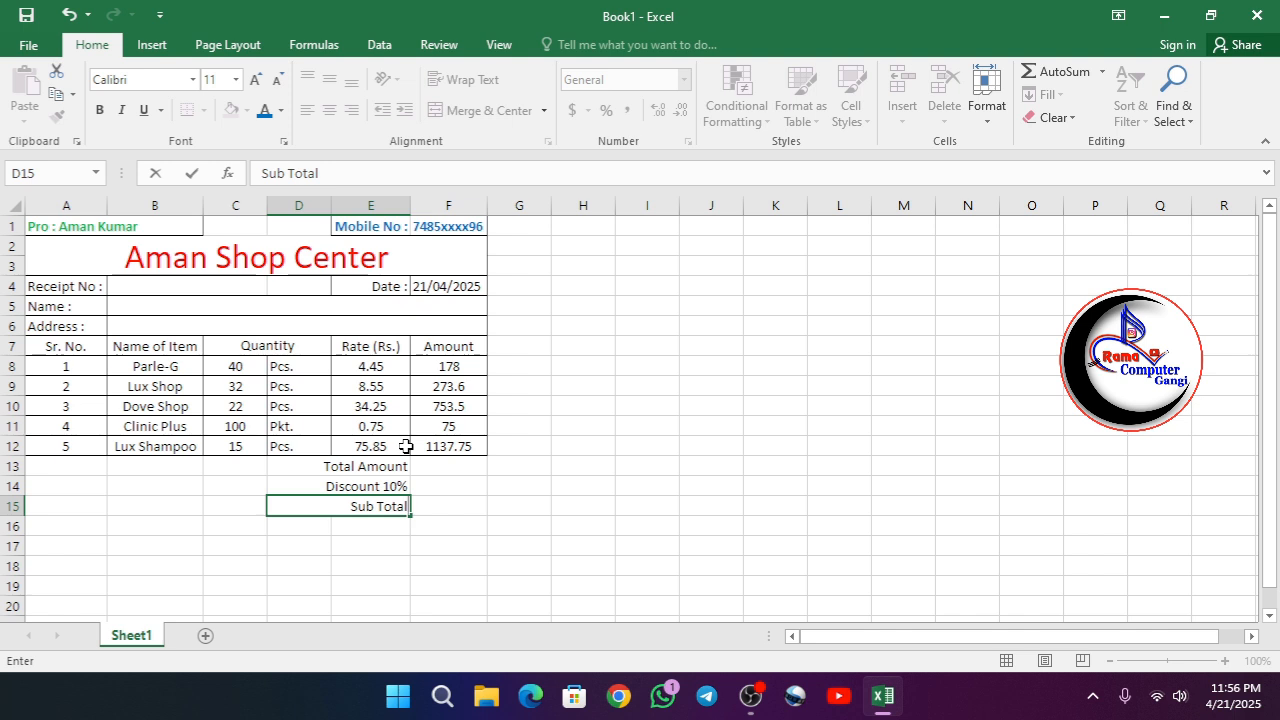
key(F2)
key(Left)
key(Left)
key(Left)
key(Left)
key(Left)
key(BackSpace)
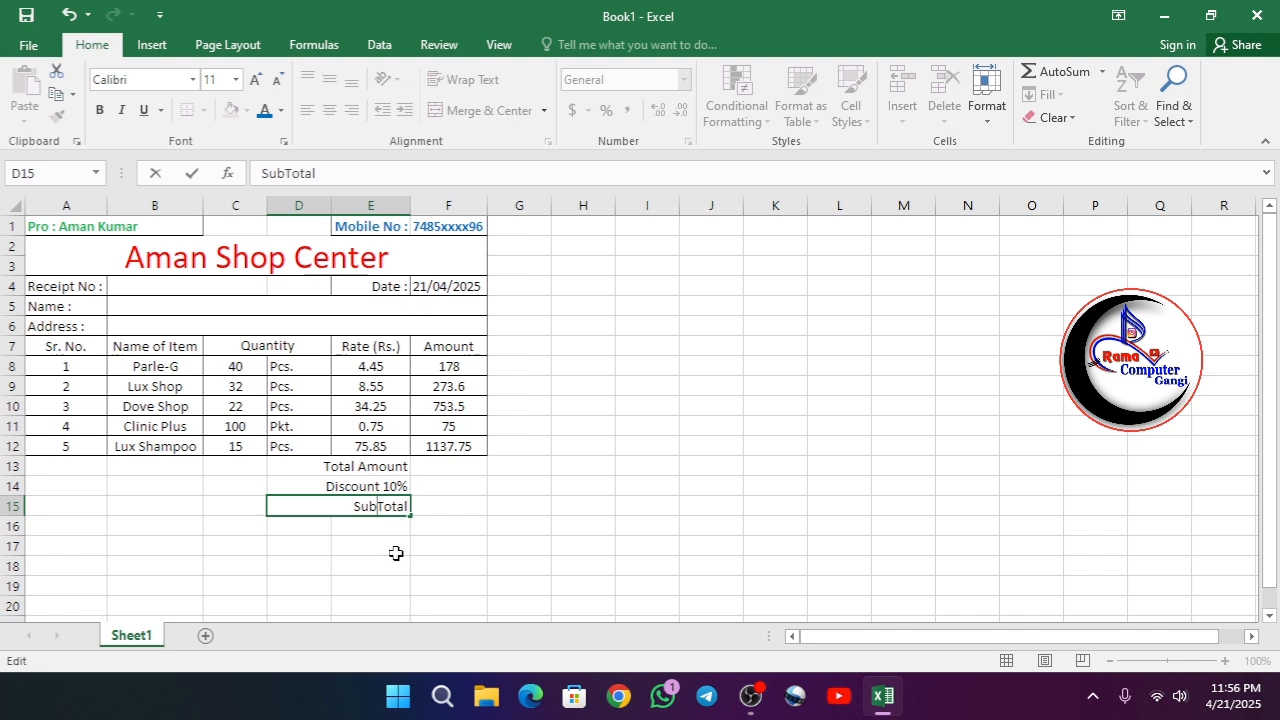
key(End)
text(Amou)
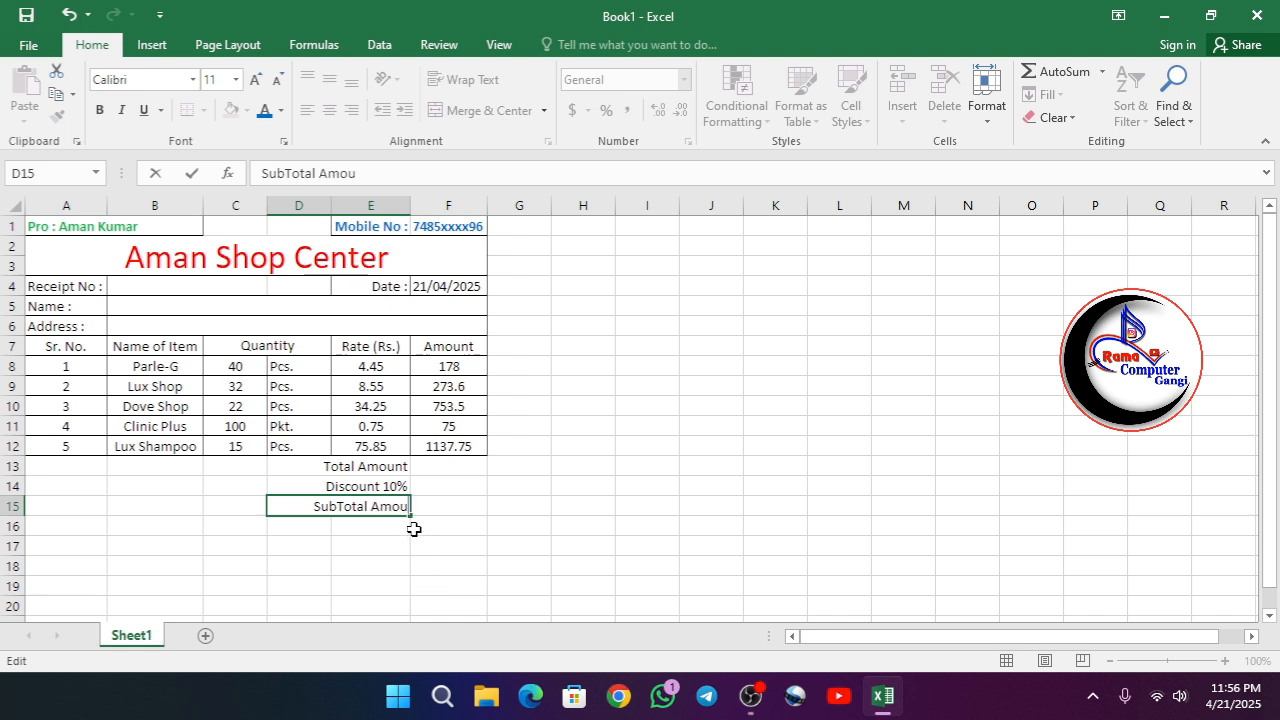
text(nt)
key(Return)
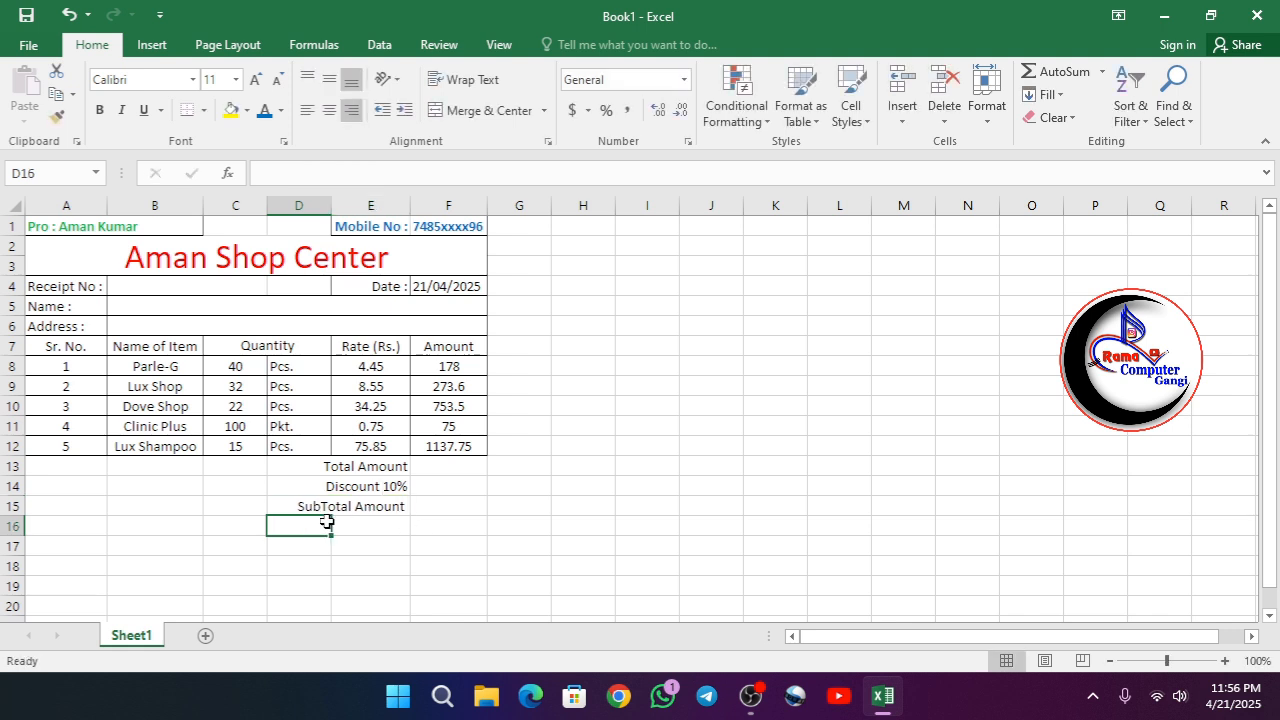
- Merge cells D16:E16 and enter the label "C Gst 9%" in the merged cell
drag(327, 521, 371, 534)
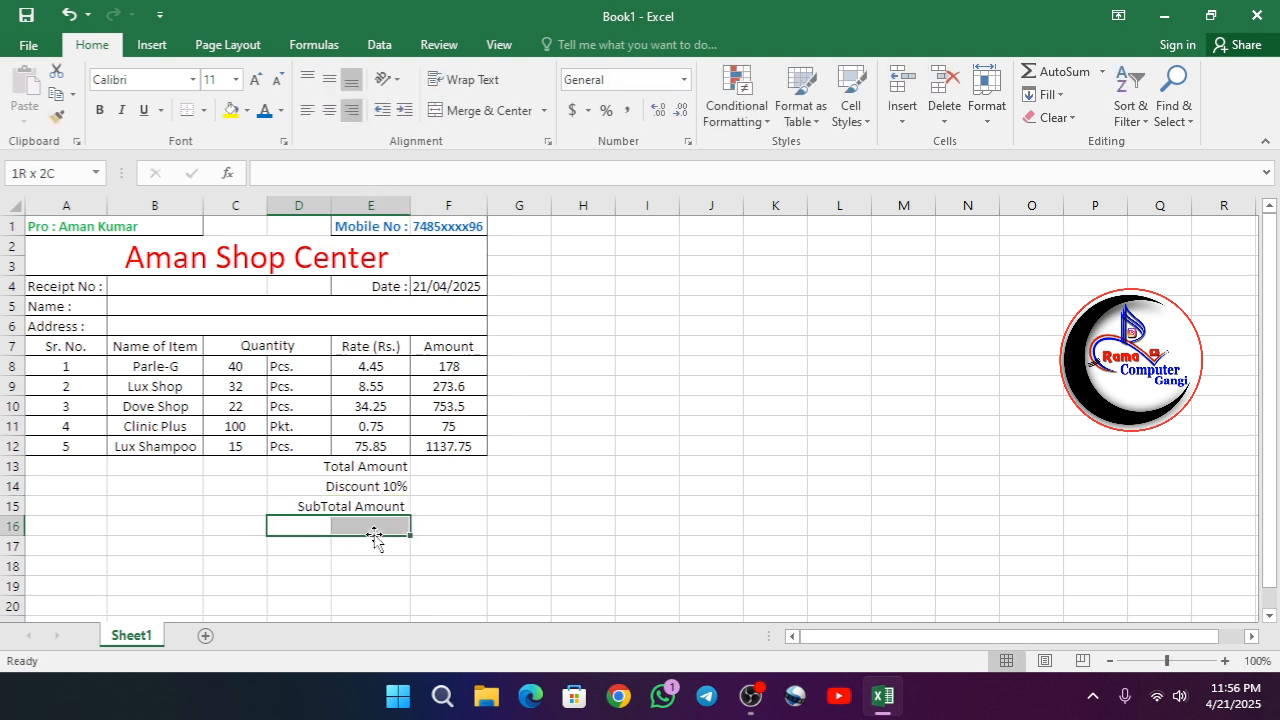
click(480, 118)
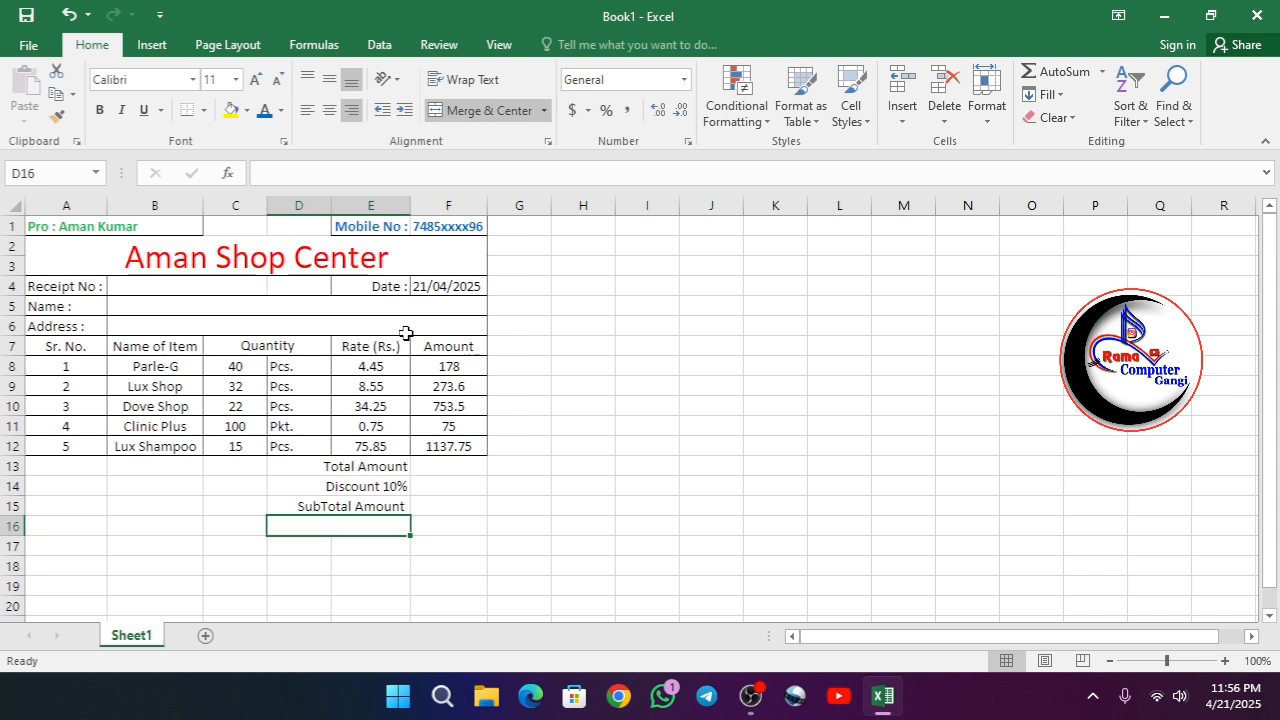
text(C)
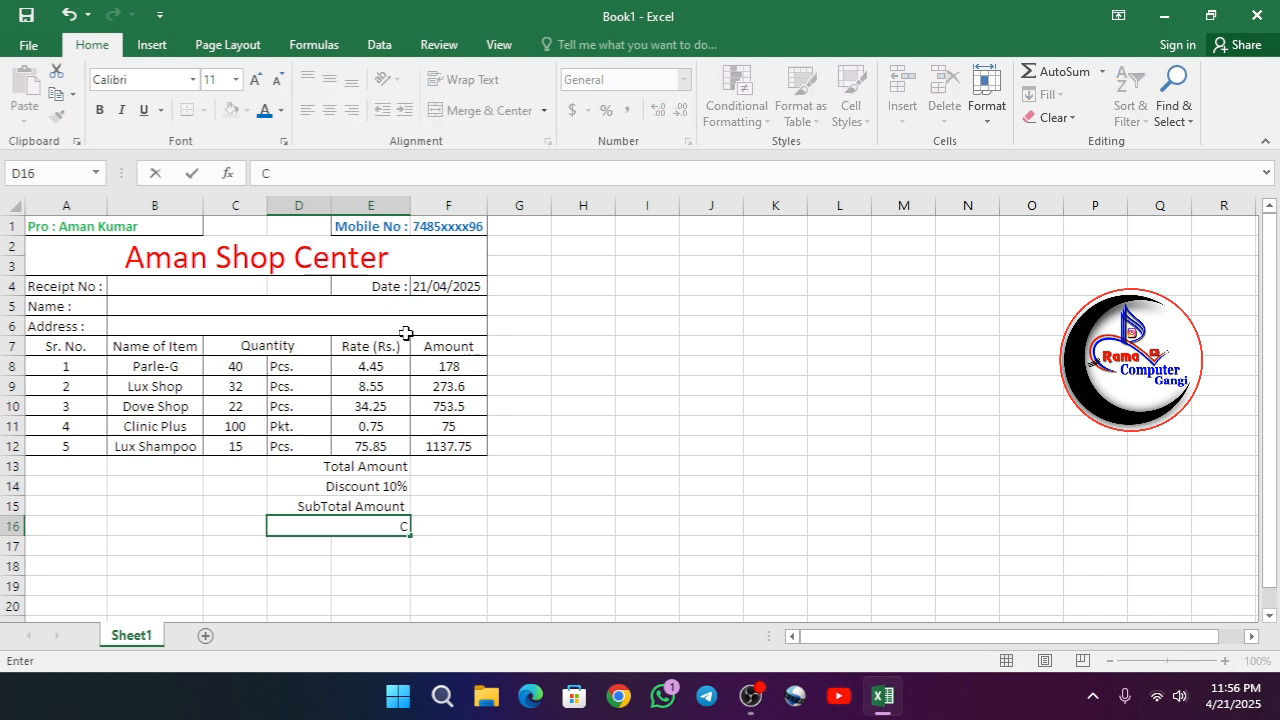
text( Gst 9%)
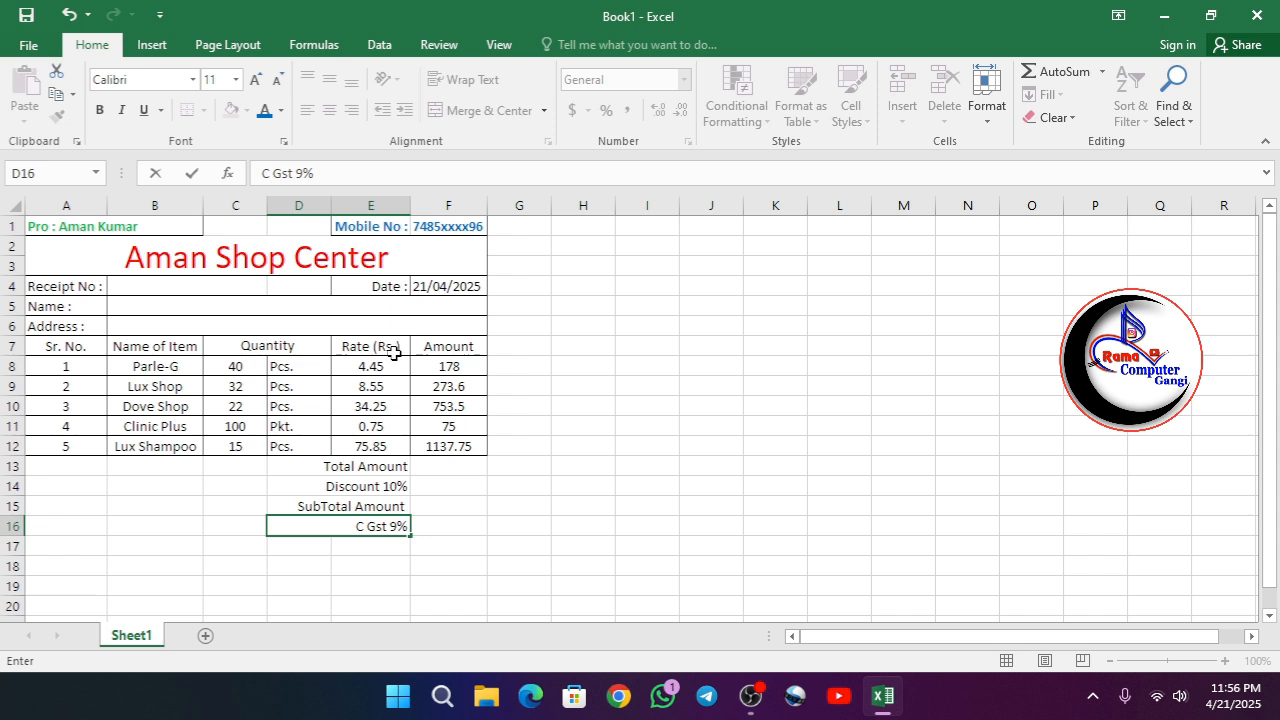
key(Return)
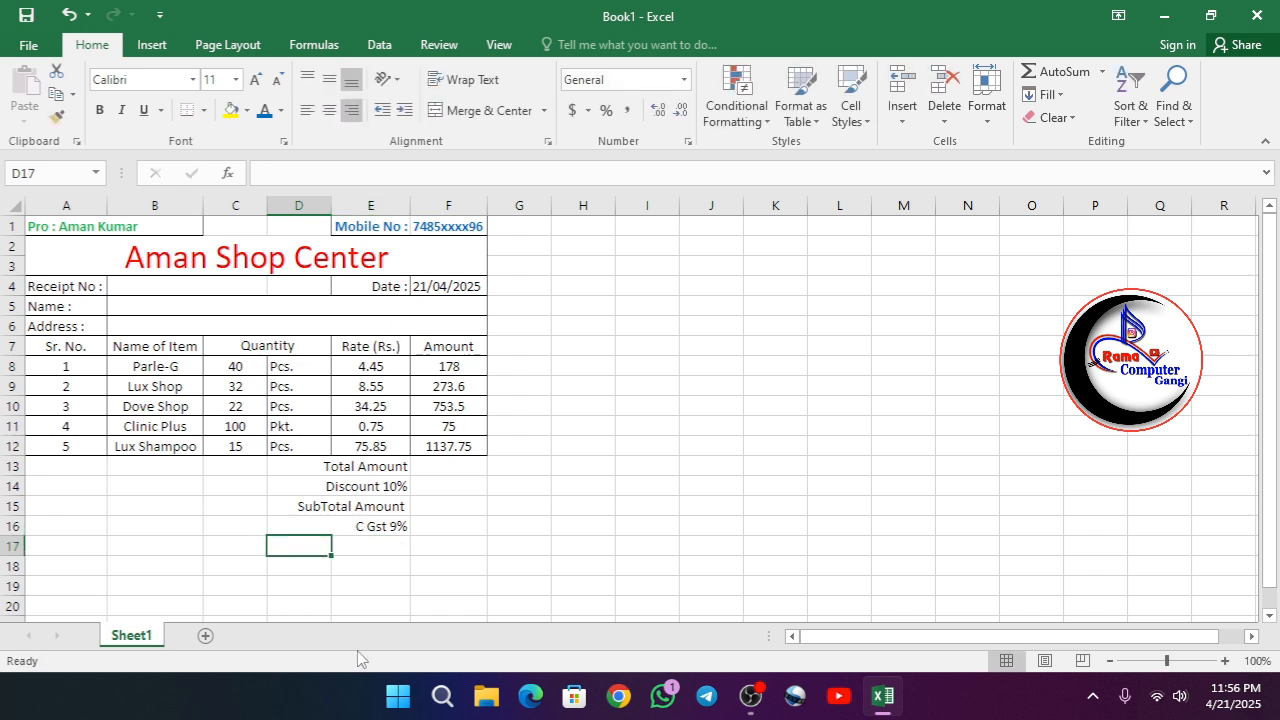
- Merge cells D17:E17, keep them right-aligned, and enter the label "S Gst 9%"
drag(314, 545, 366, 543)
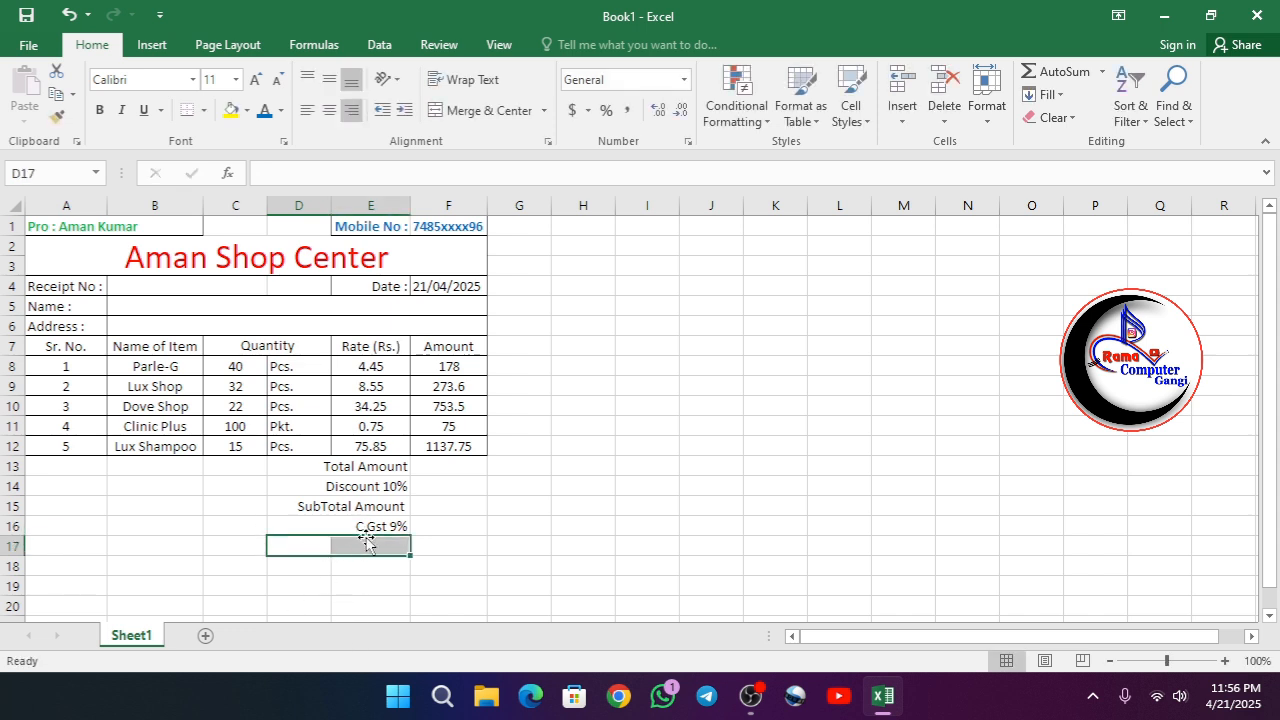
click(487, 110)
click(349, 112)
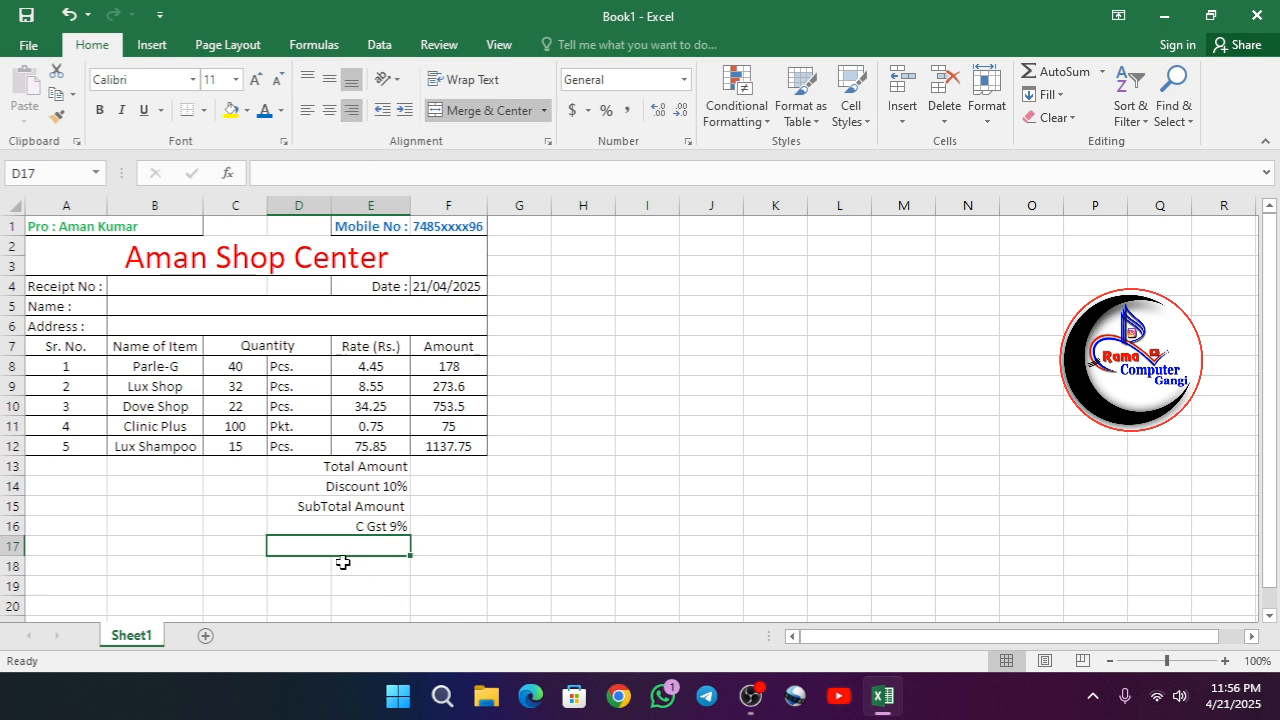
text(S G)
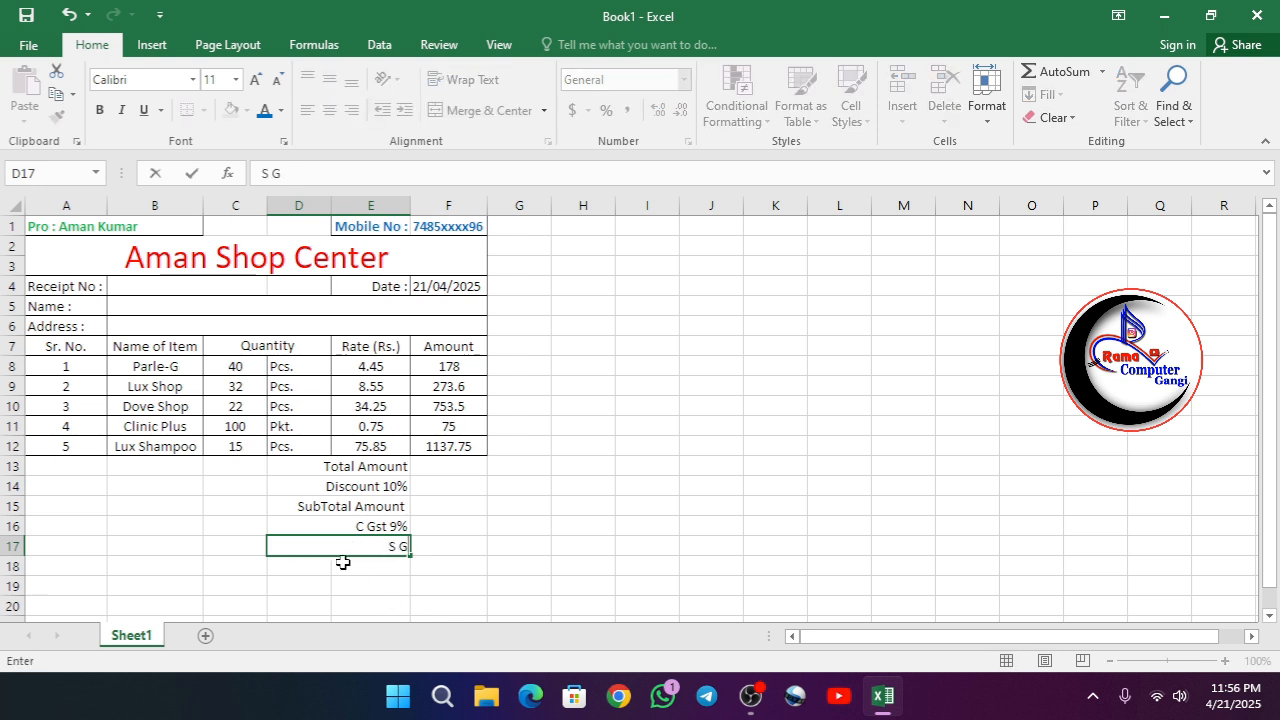
text(st 9%)
click(312, 564)
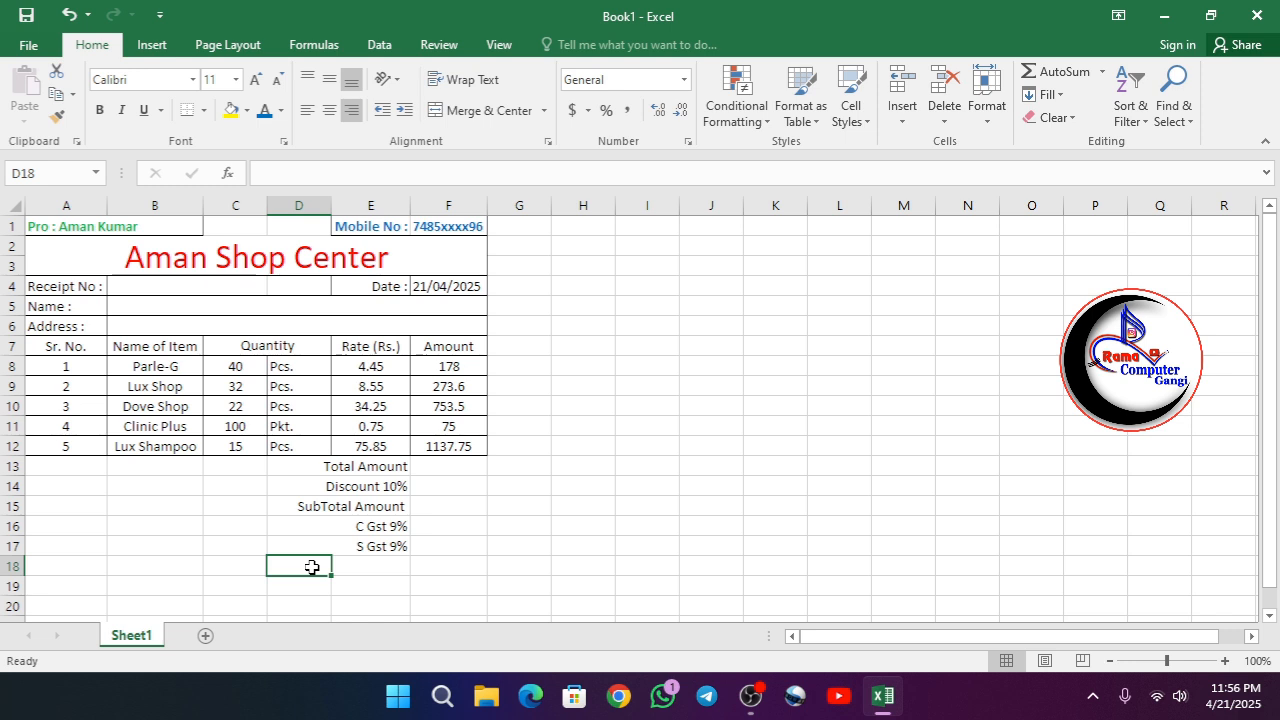
- Enter the label "Grand Total Amount" in D18 and merge cells D18:E18
drag(312, 567, 347, 567)
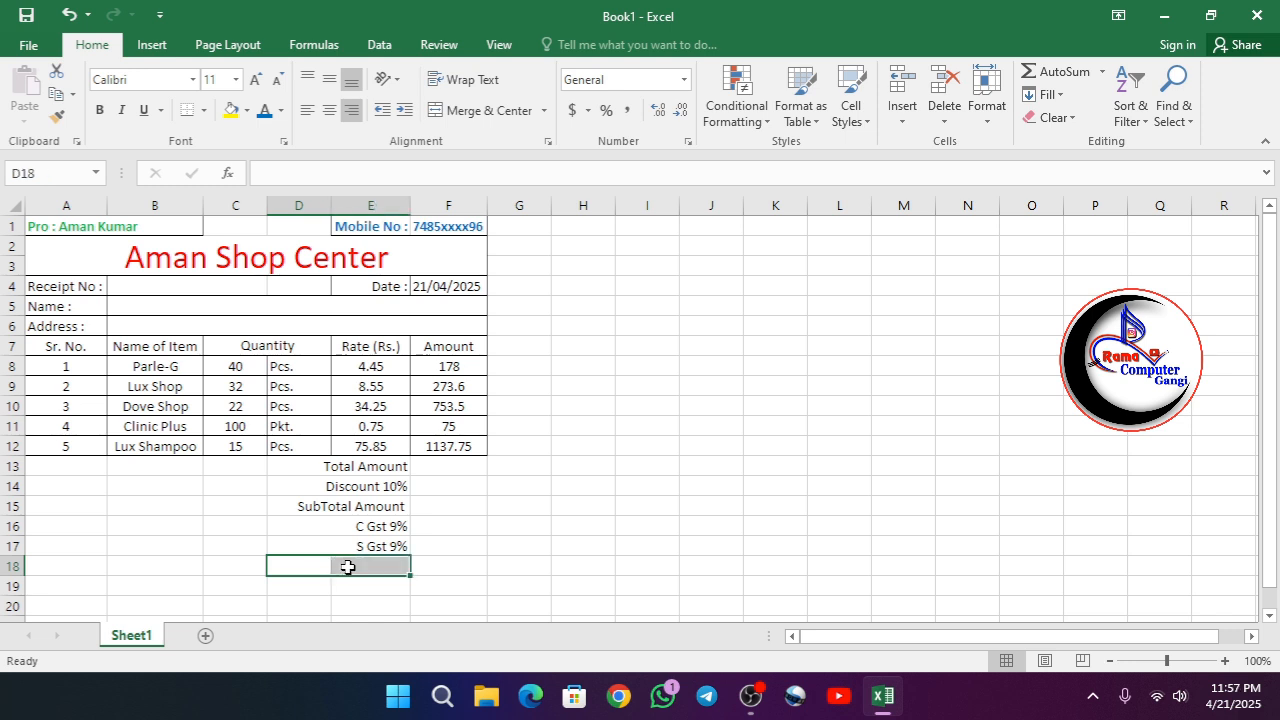
text(Gran)
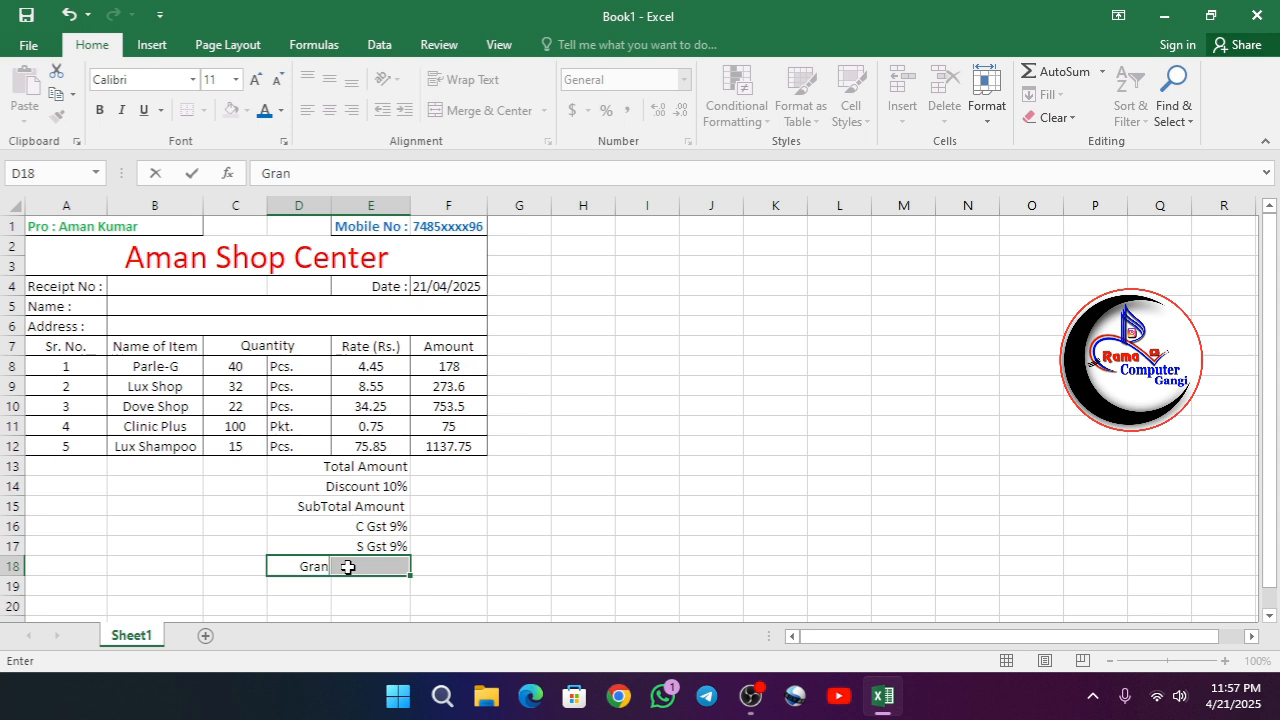
text(d Total Amount)
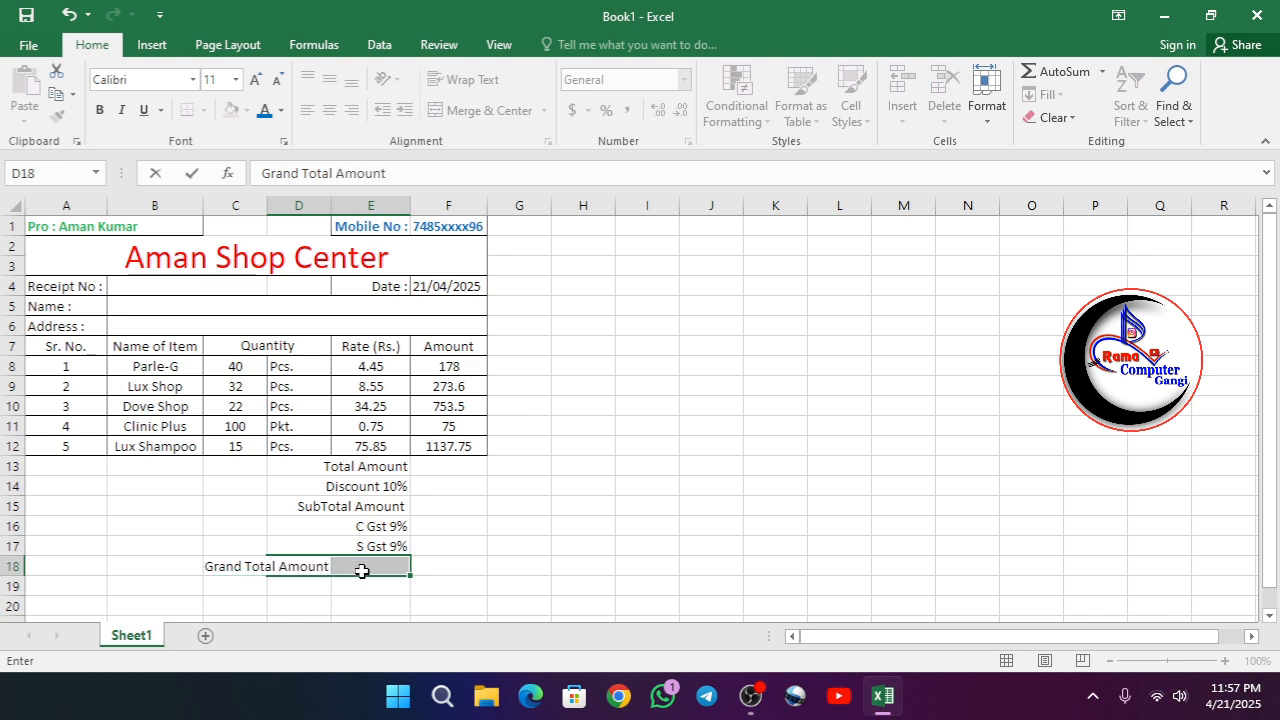
click(294, 604)
click(325, 570)
drag(325, 570, 372, 567)
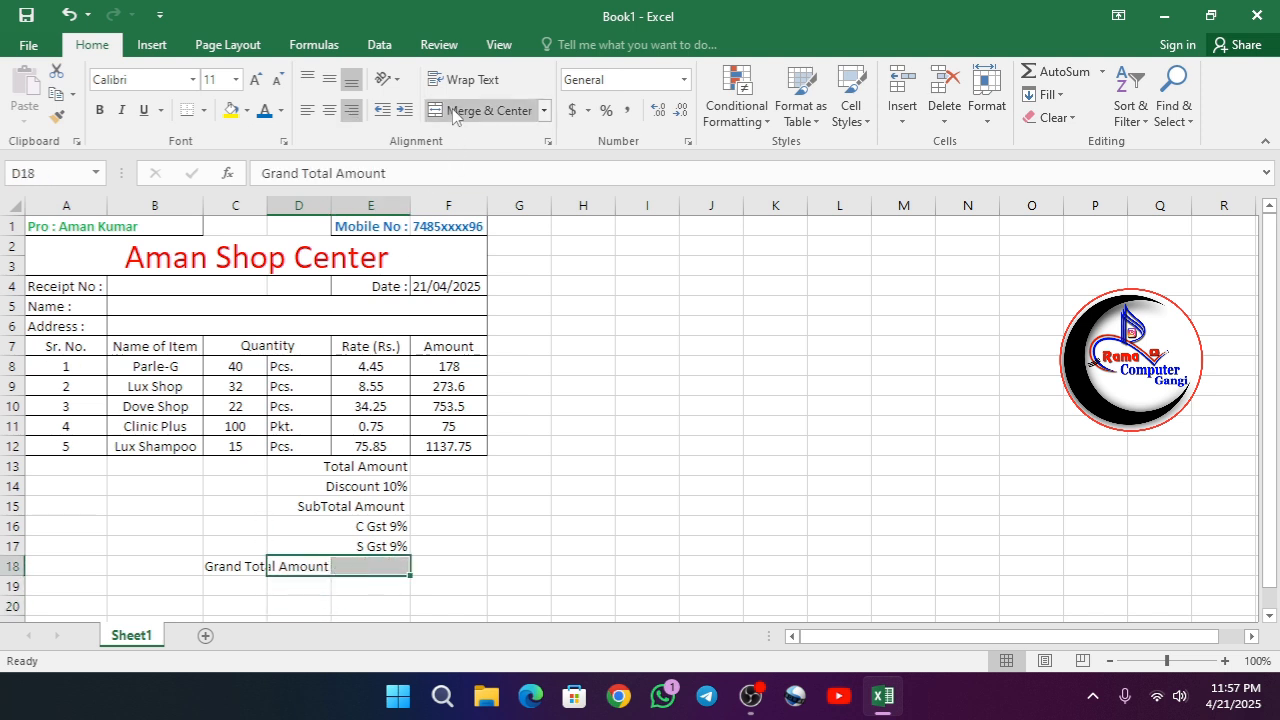
click(488, 110)
click(477, 566)
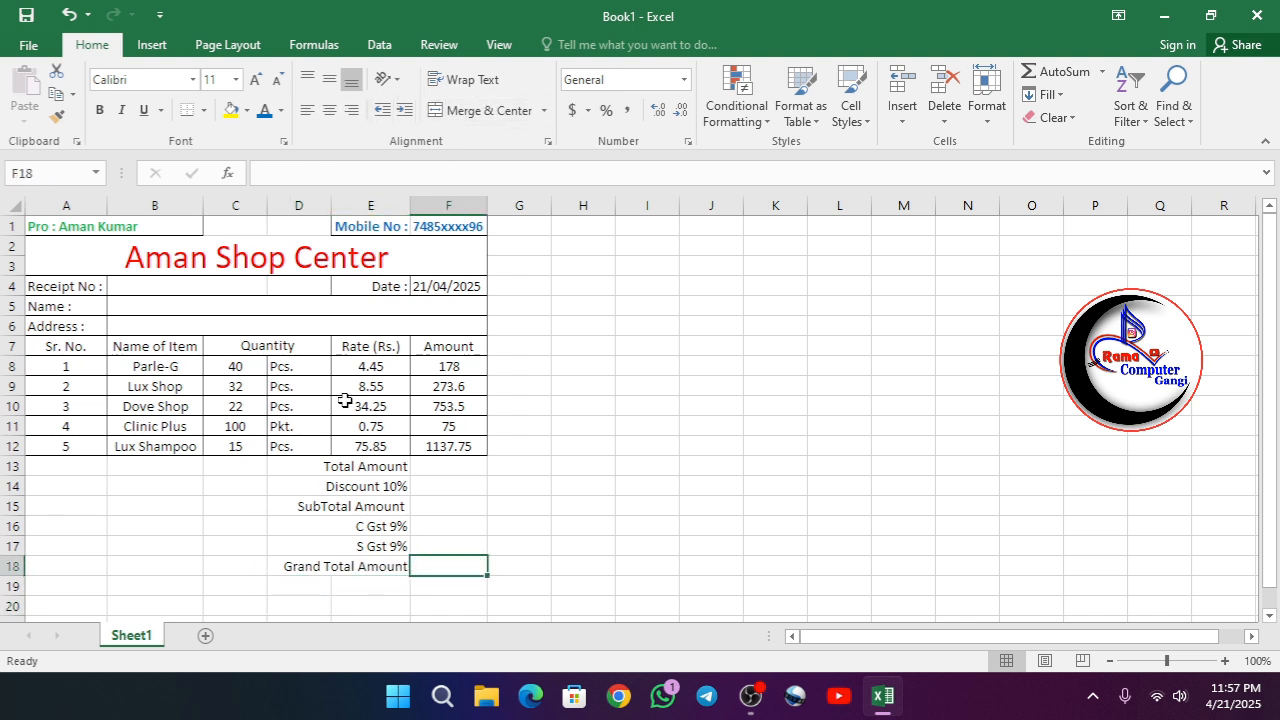
- Apply all borders to the totals block D13:F18
drag(335, 464, 425, 560)
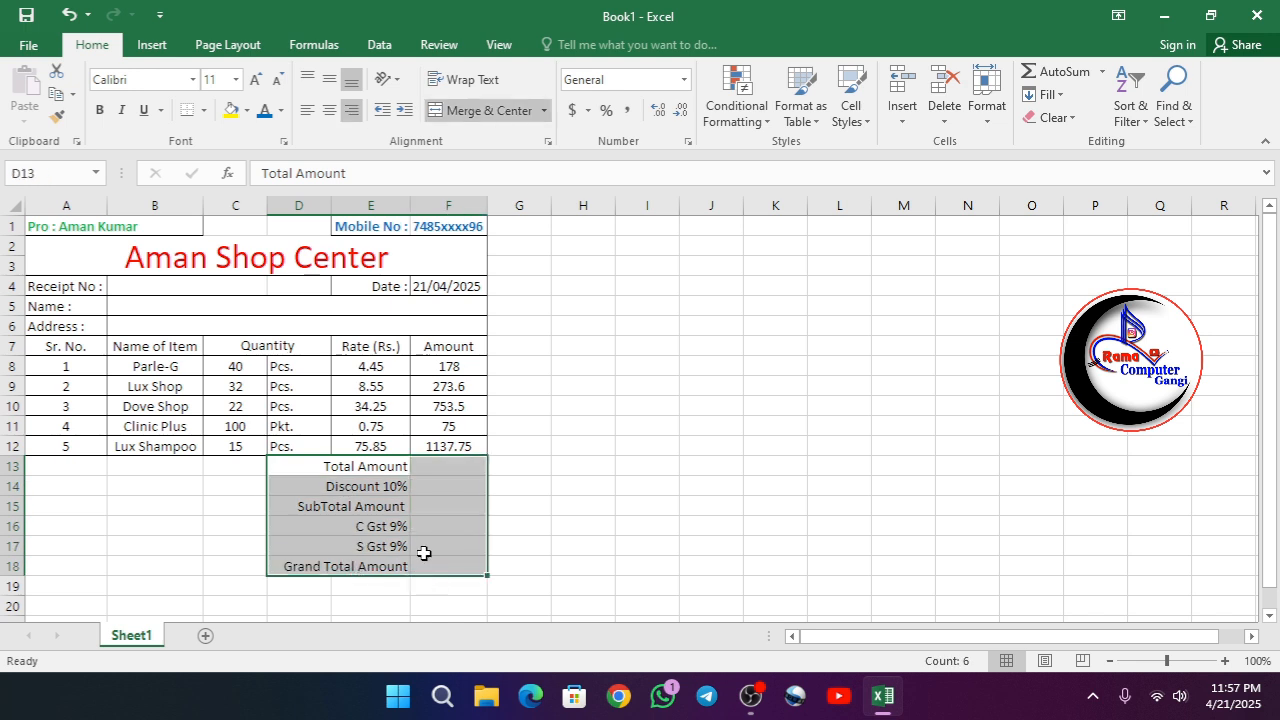
click(203, 110)
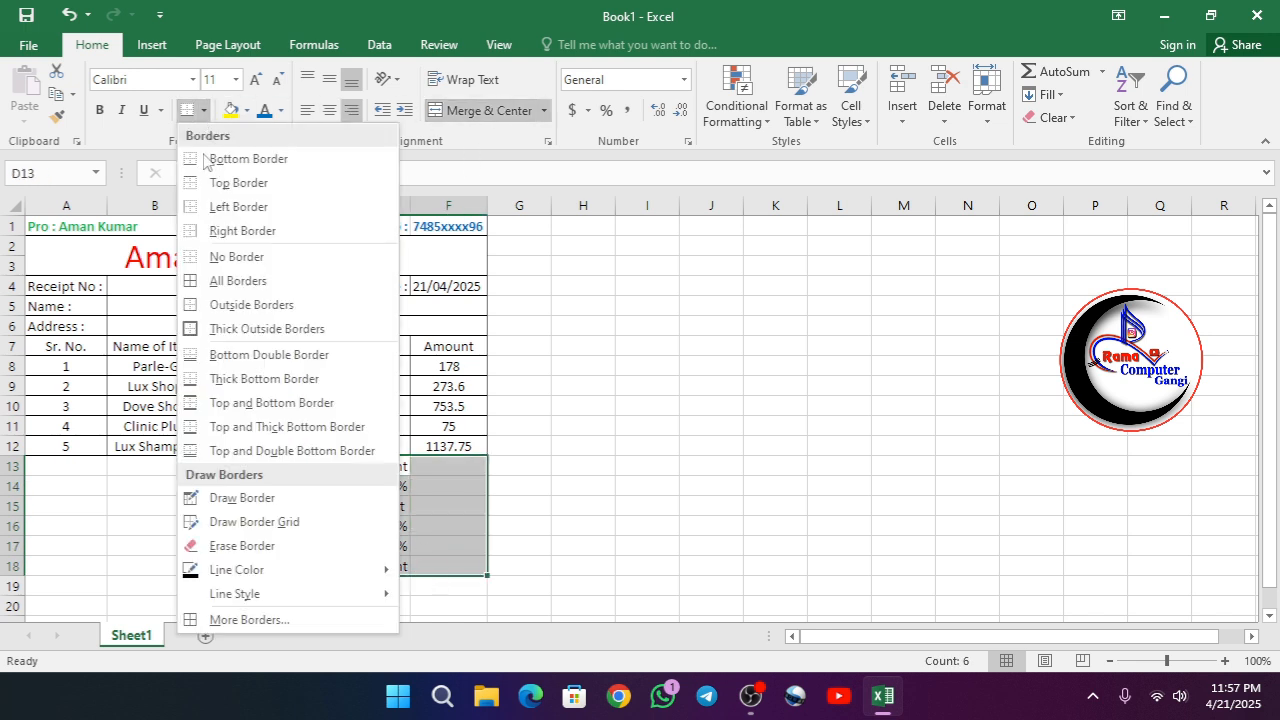
click(207, 279)
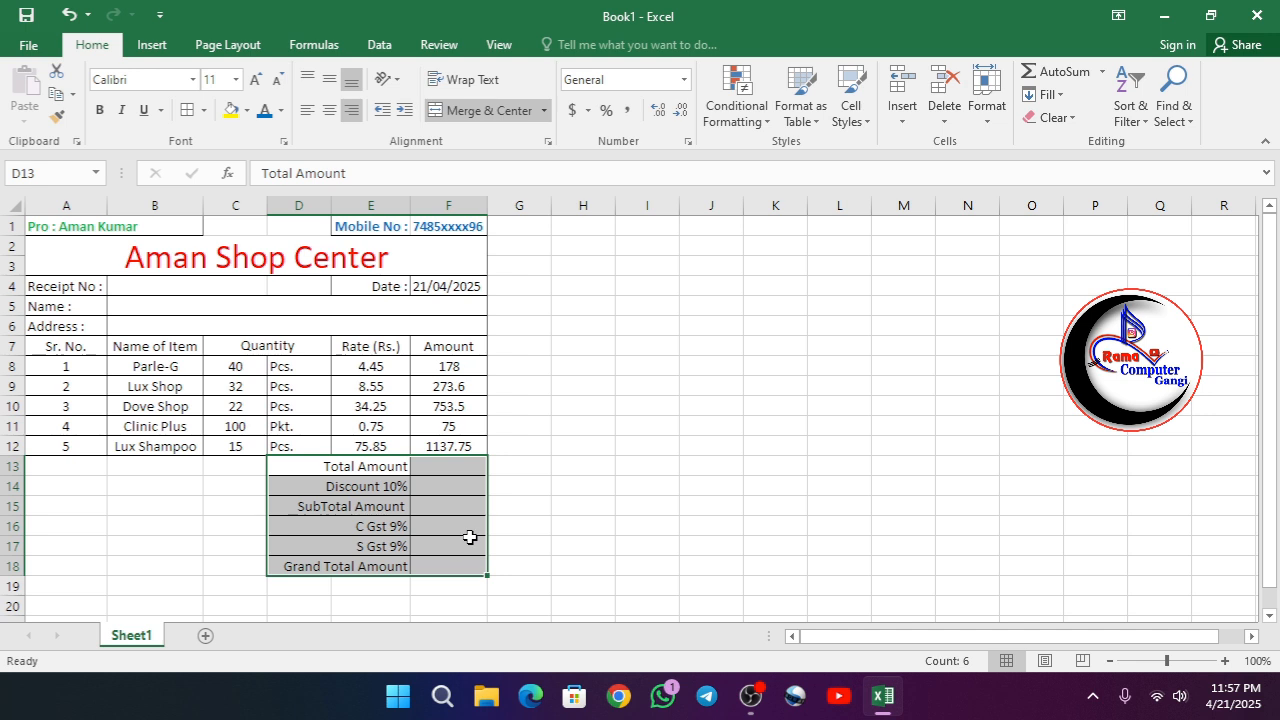
- Calculate the total amount in F13 with the formula =Sum(F8:F12) and center the cell's content
click(449, 485)
key(Up)
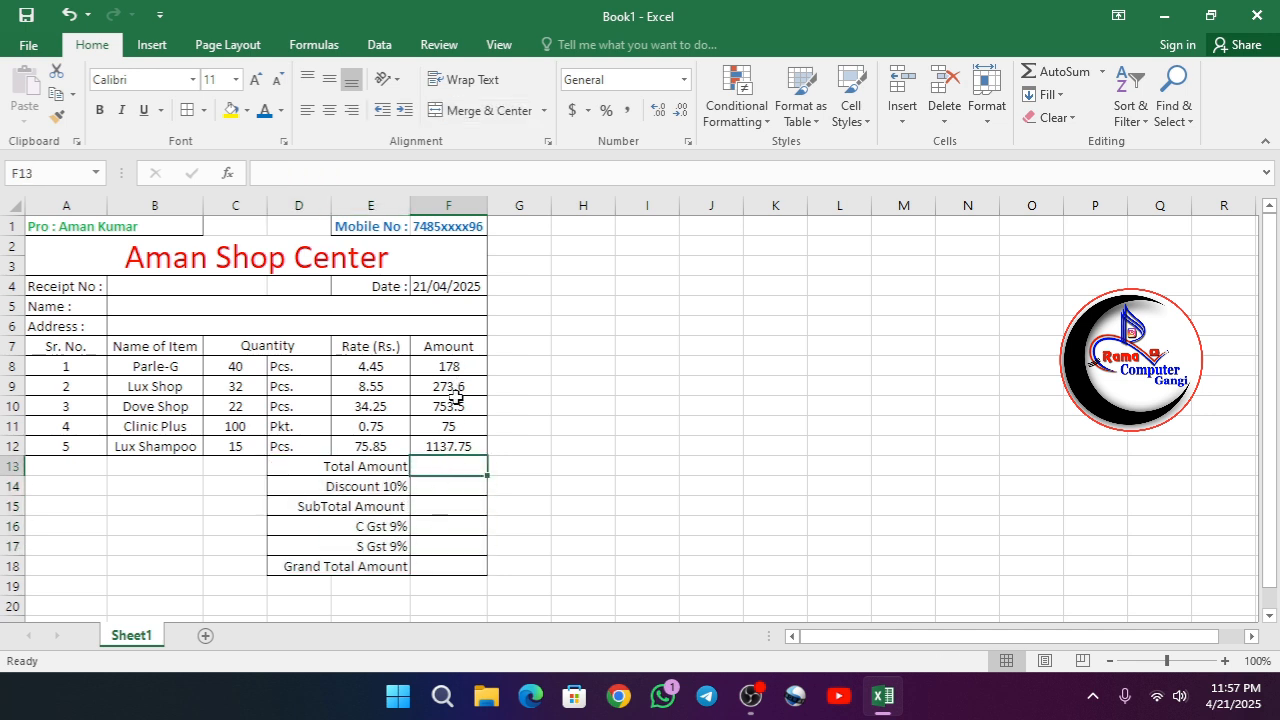
text(=S)
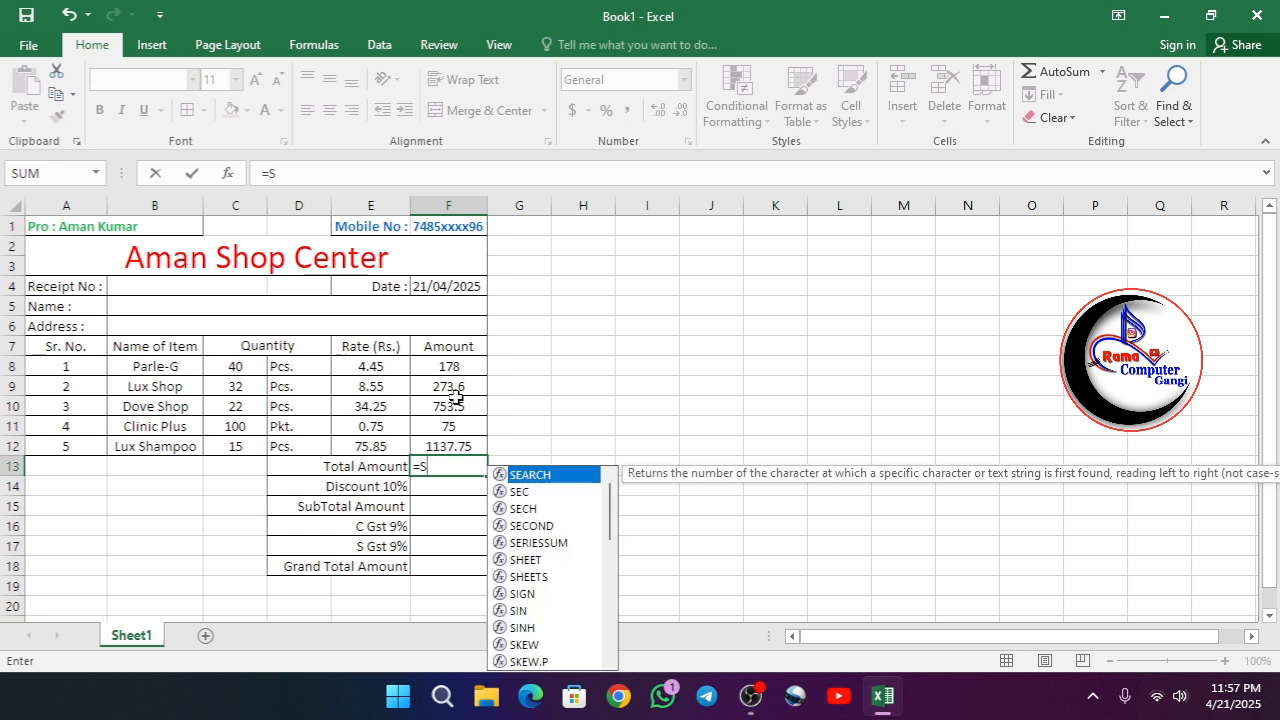
text(um)
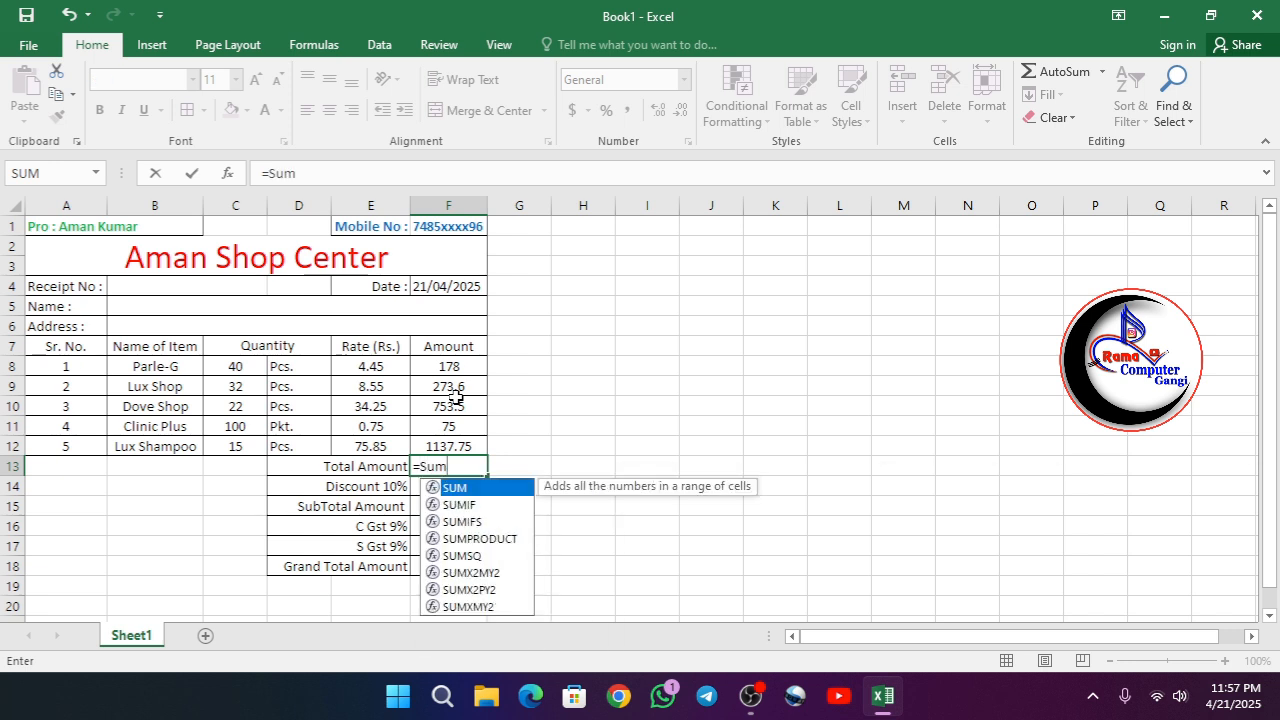
text(()
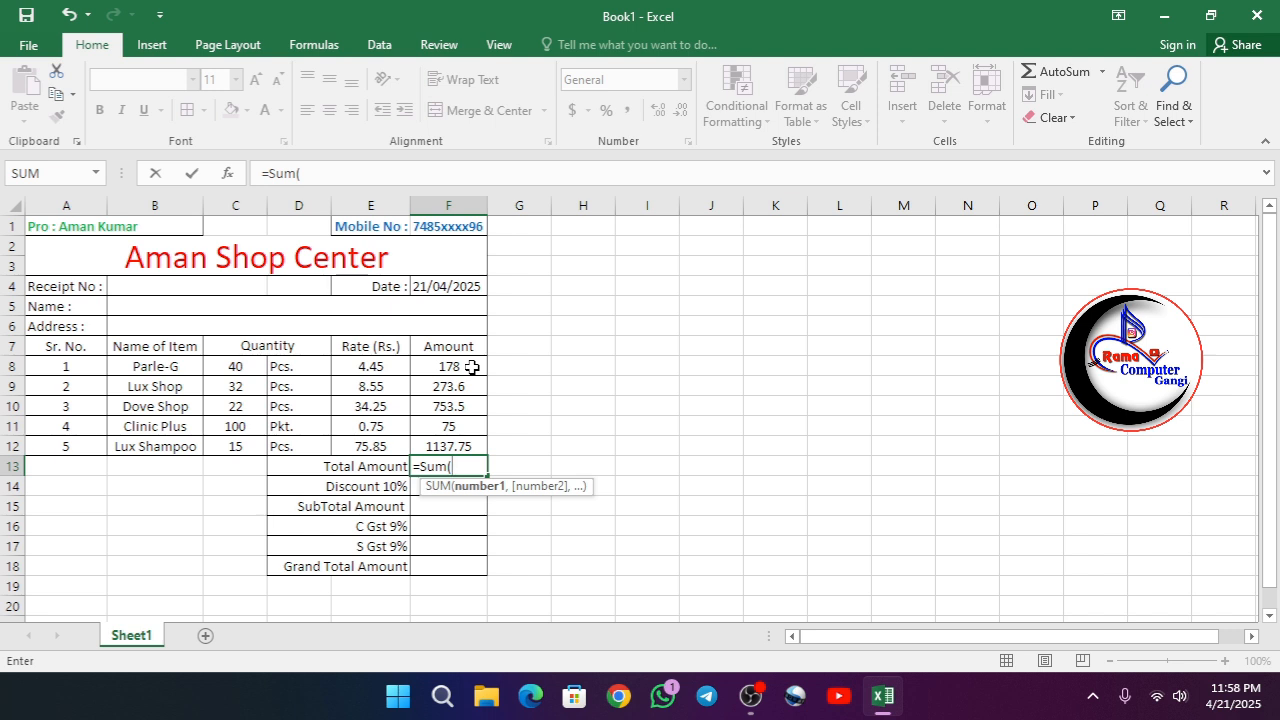
text(F)
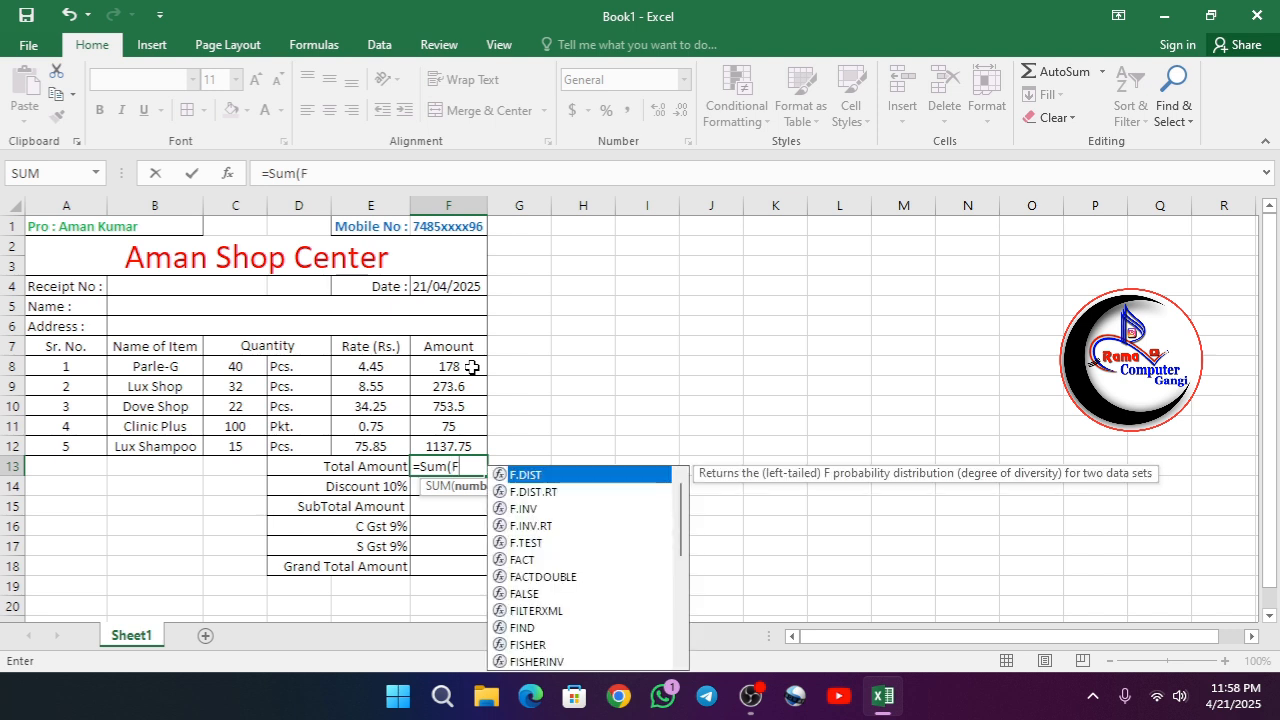
text(8:)
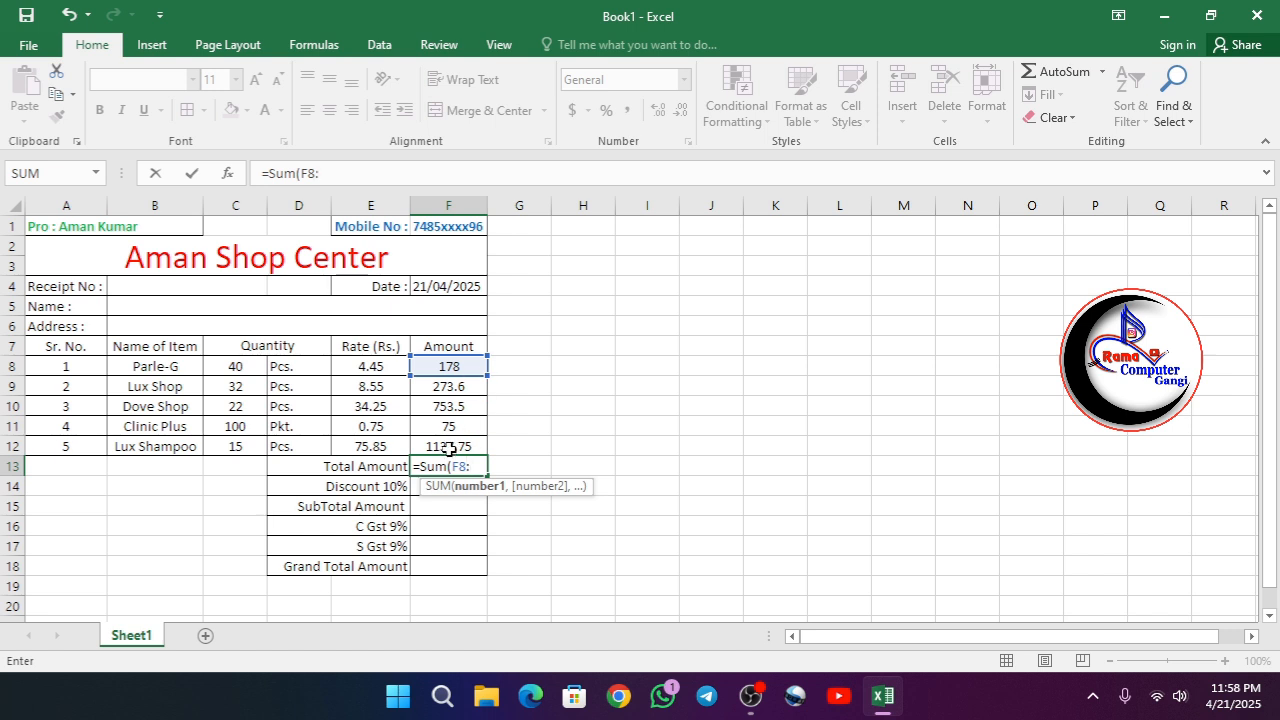
text(F)
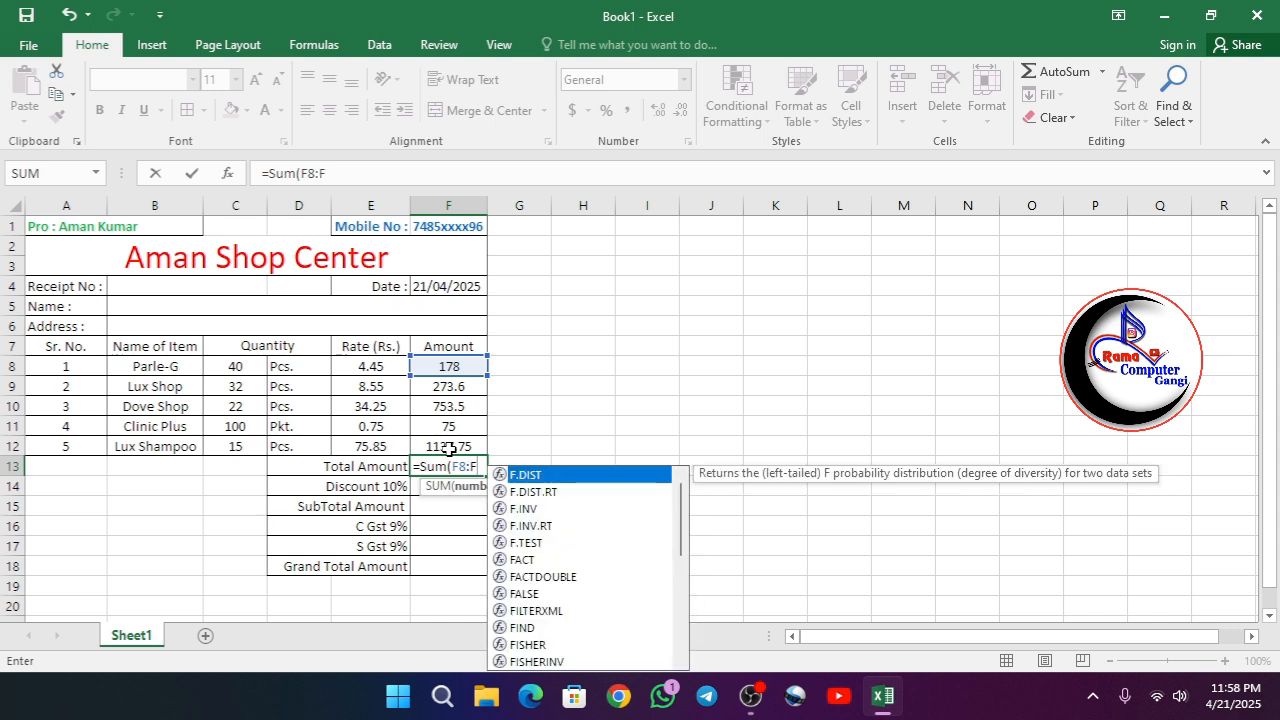
text(12))
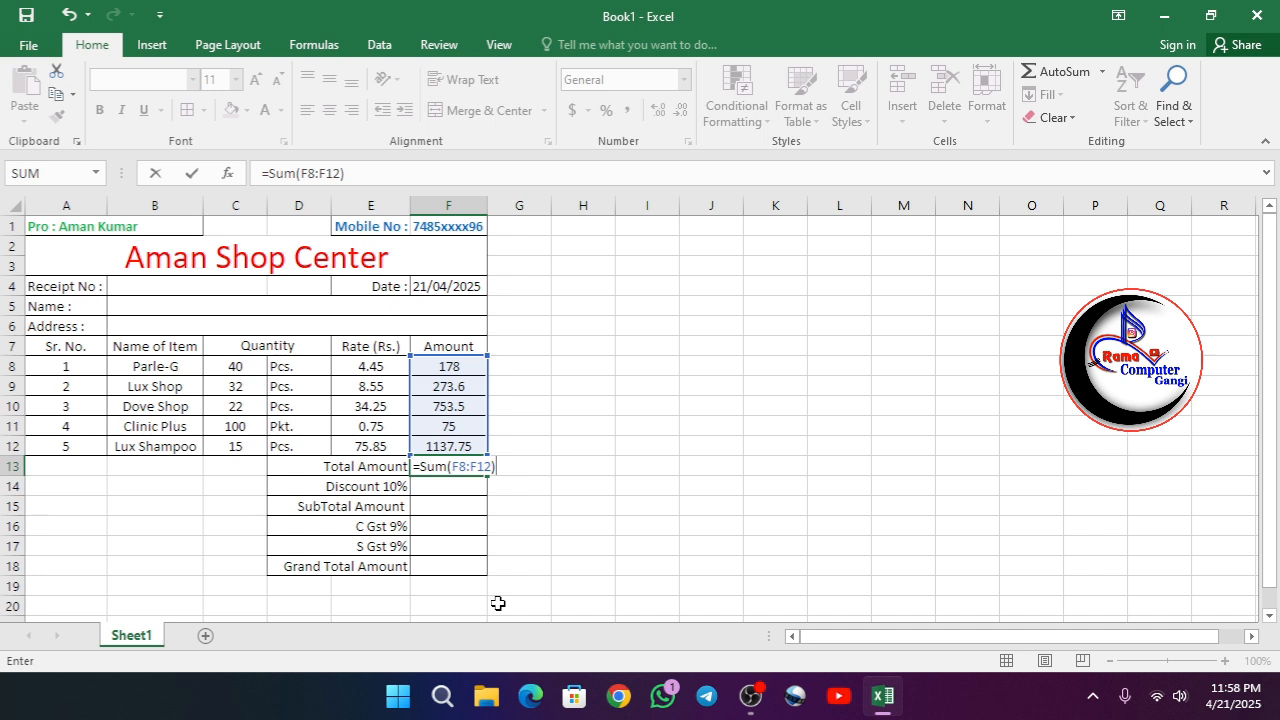
key(Return)
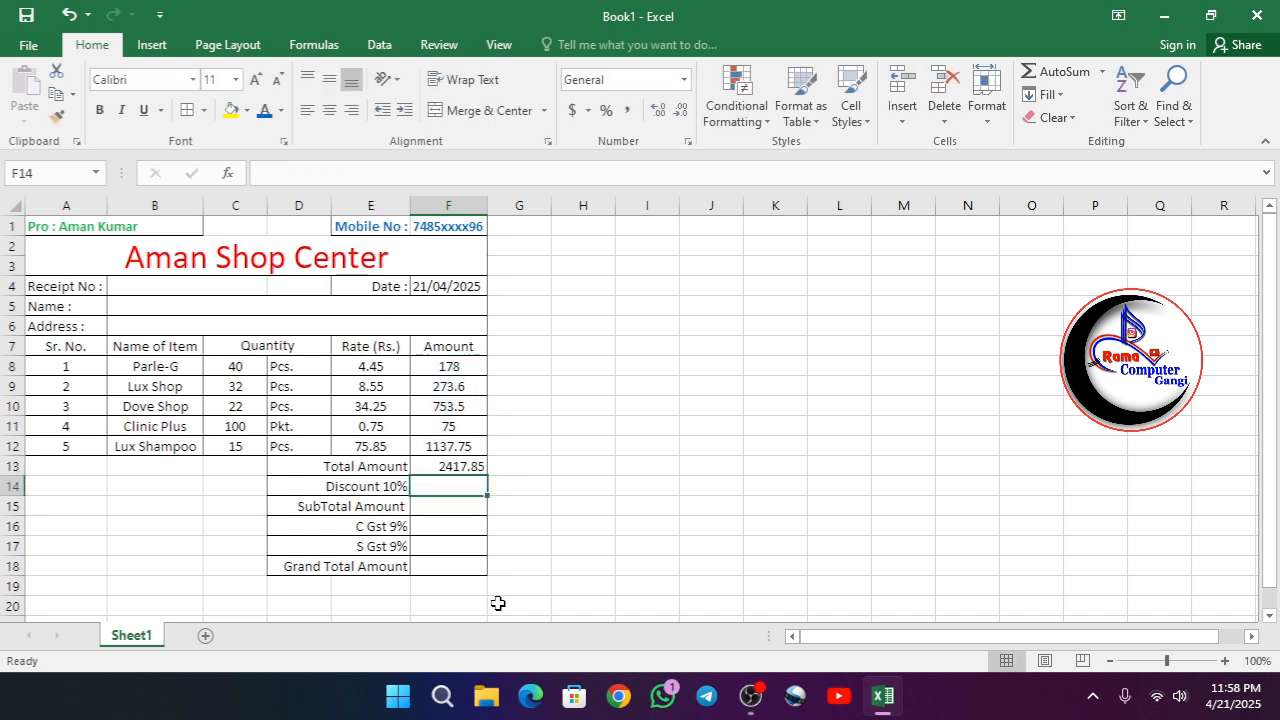
click(449, 466)
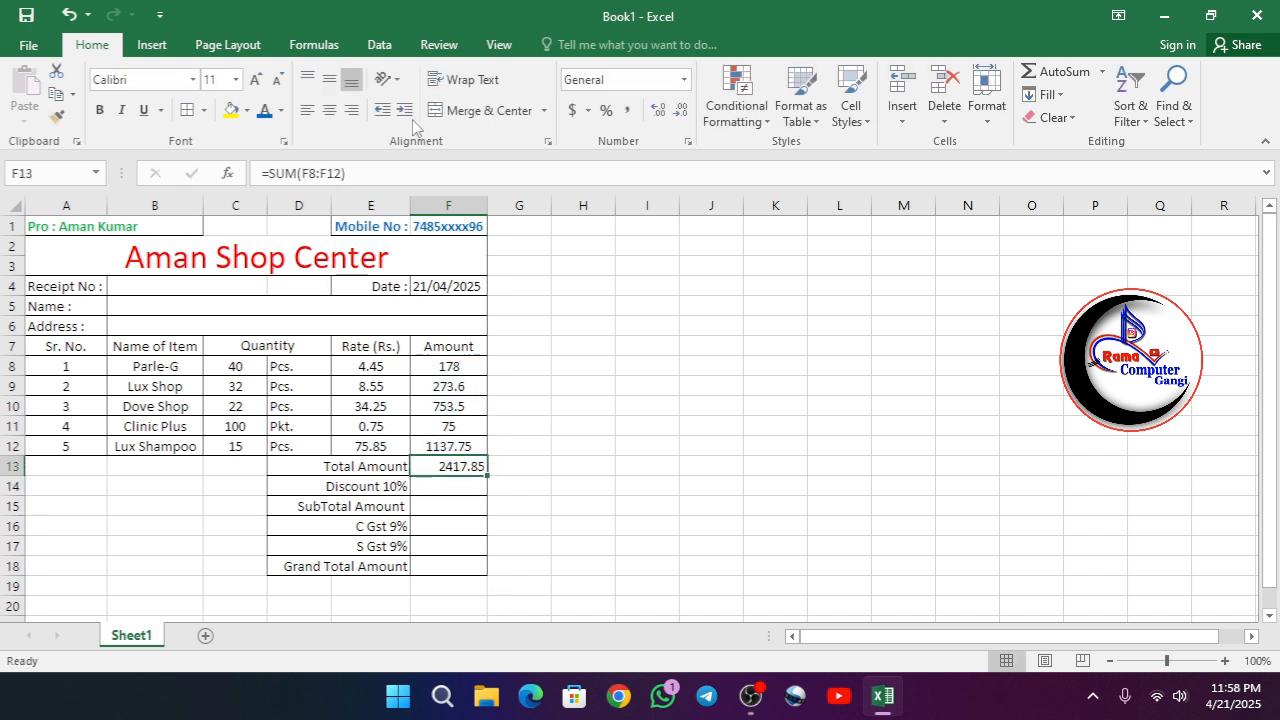
click(329, 110)
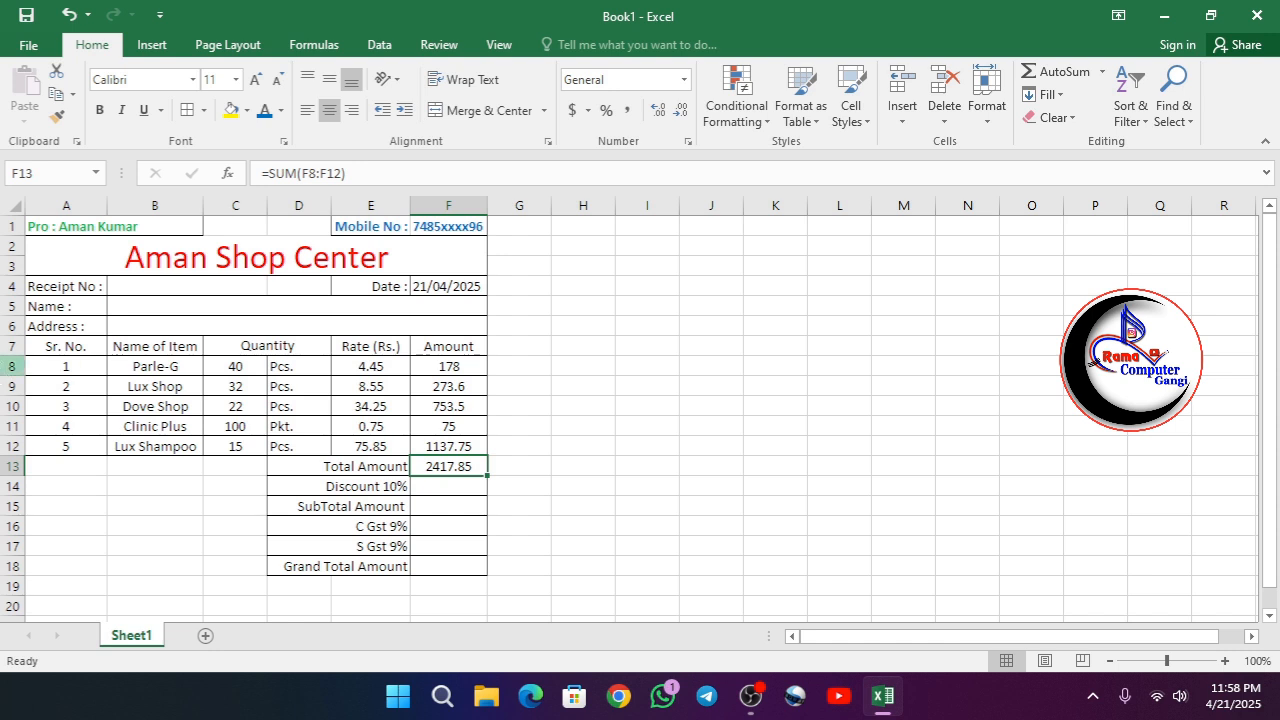
- Calculate the 10% discount in F14 with the formula =(F13*10%)
click(431, 486)
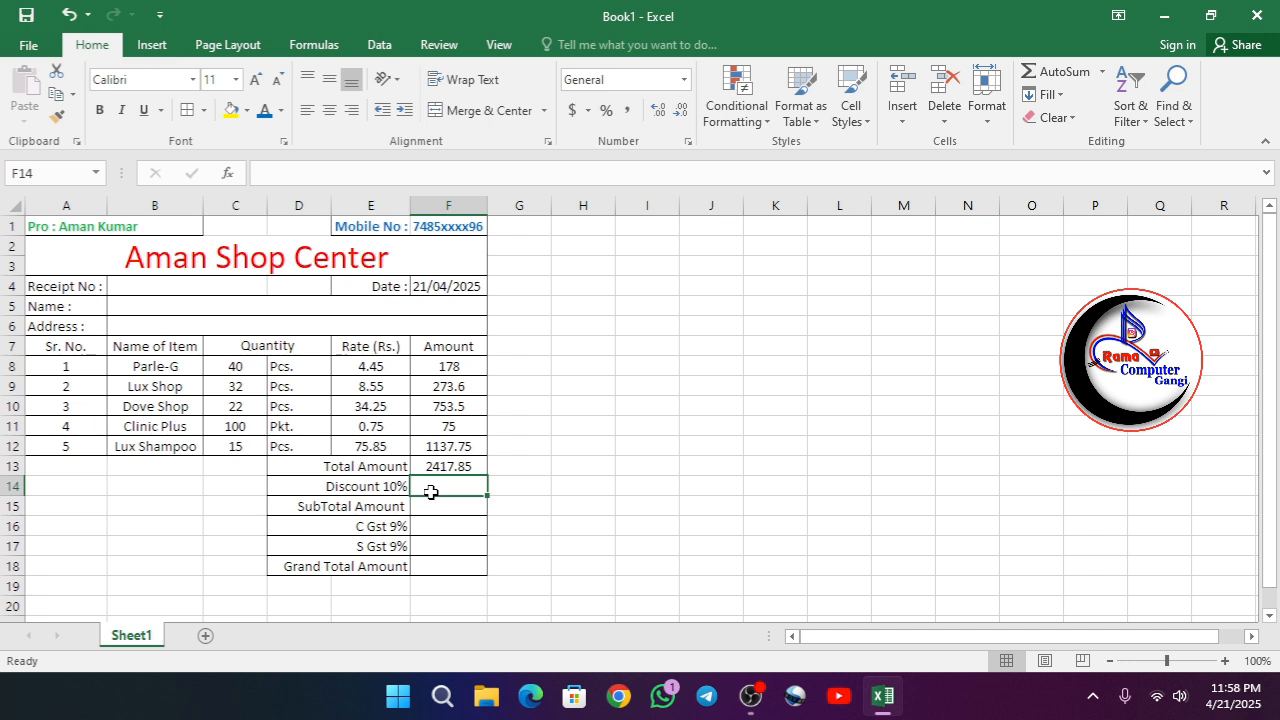
text(=)
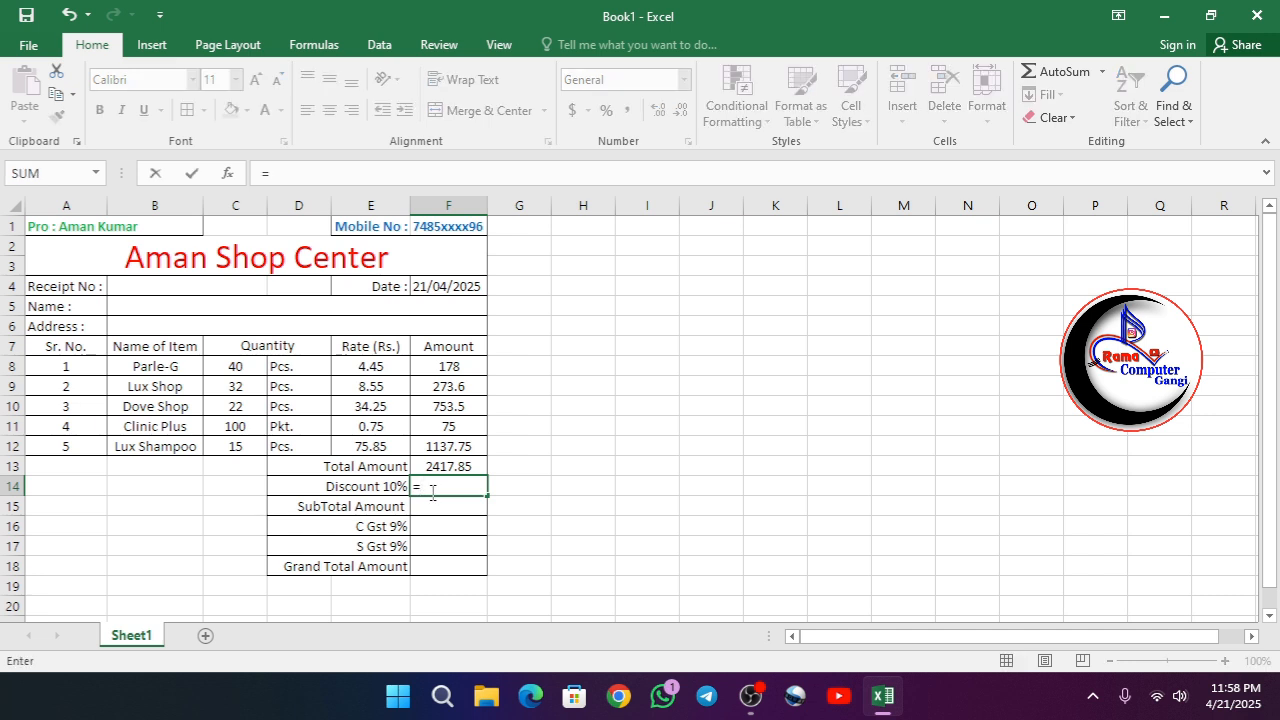
text(()
text(f13)
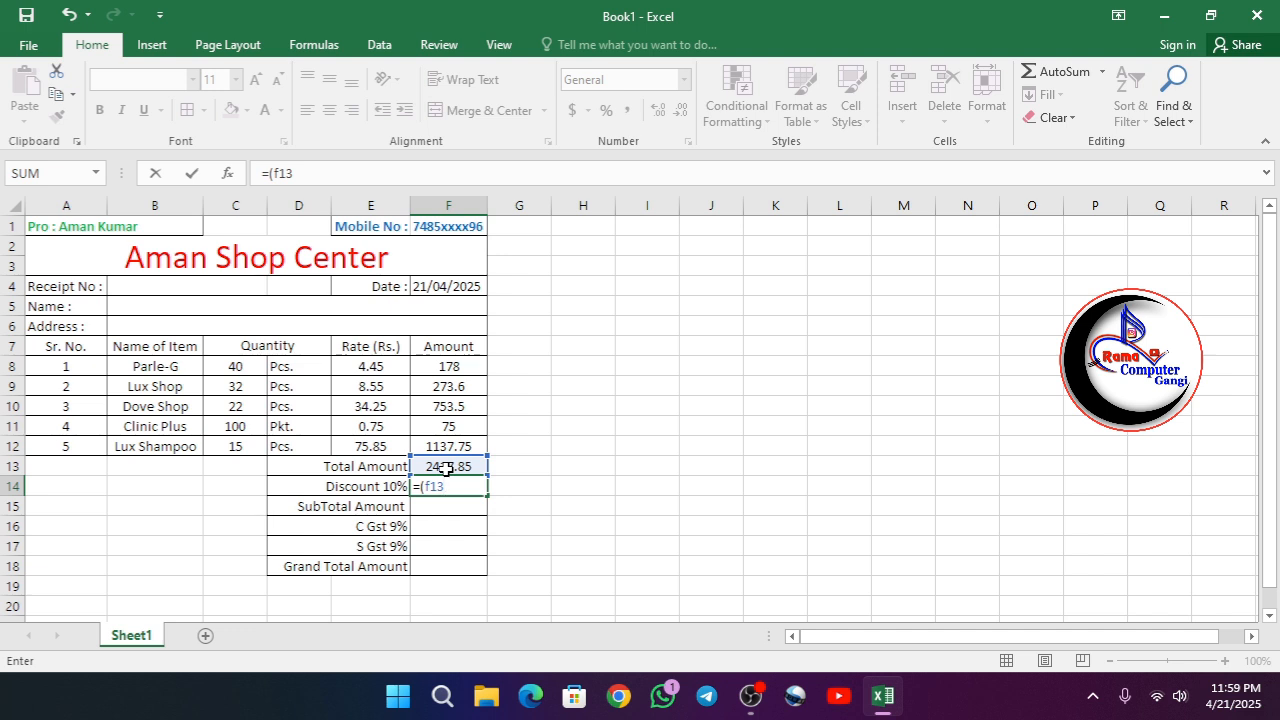
text(*10%)
text())
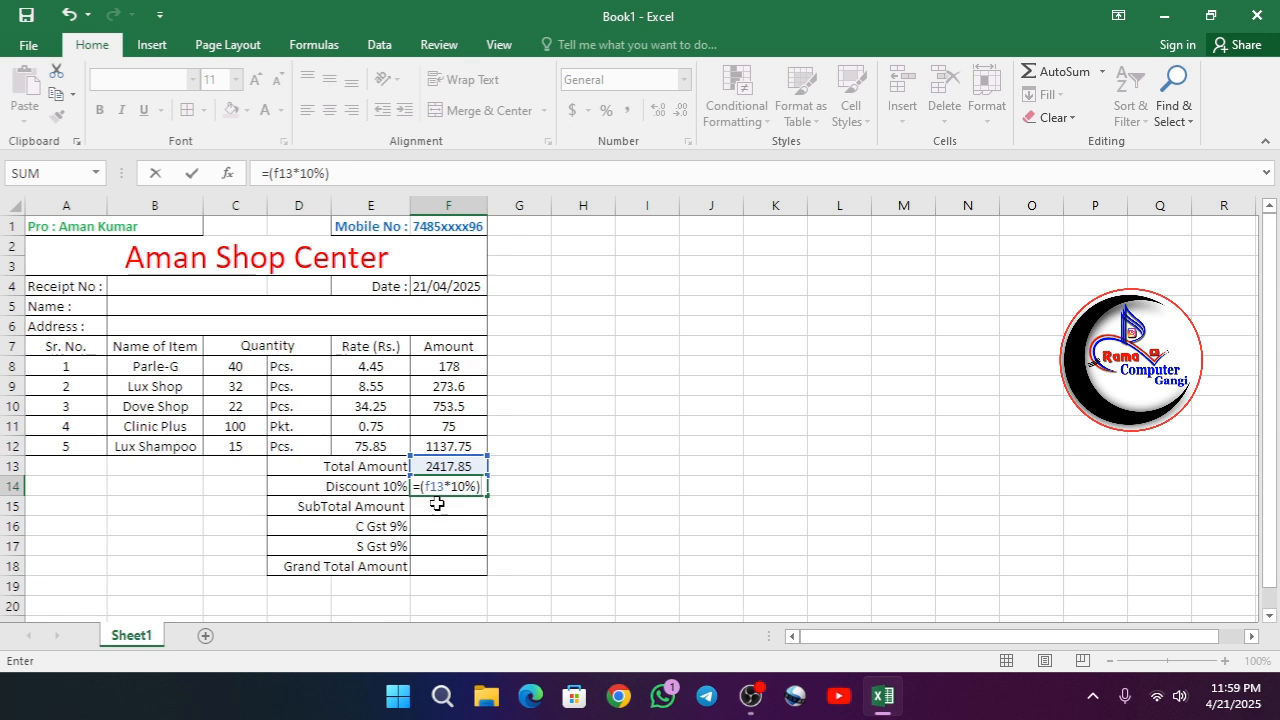
key(Return)
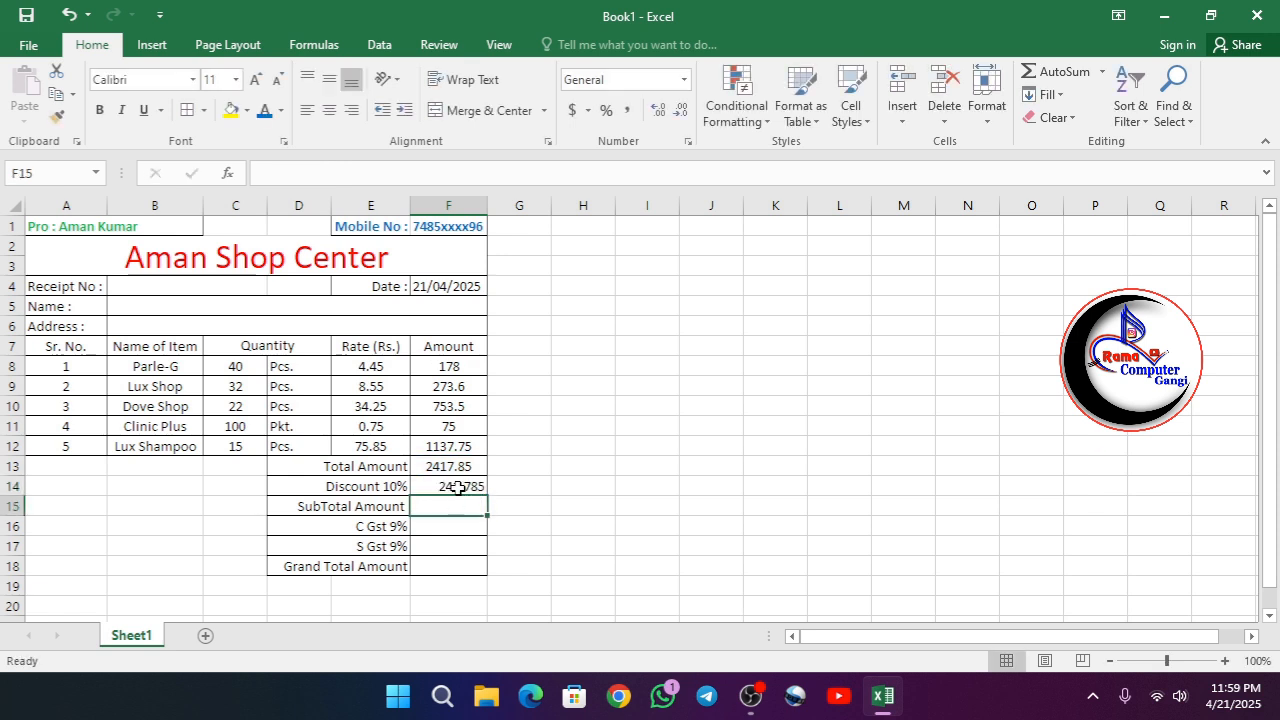
- Reduce the discount amount in F14 to two decimal places and center it in the cell
click(457, 487)
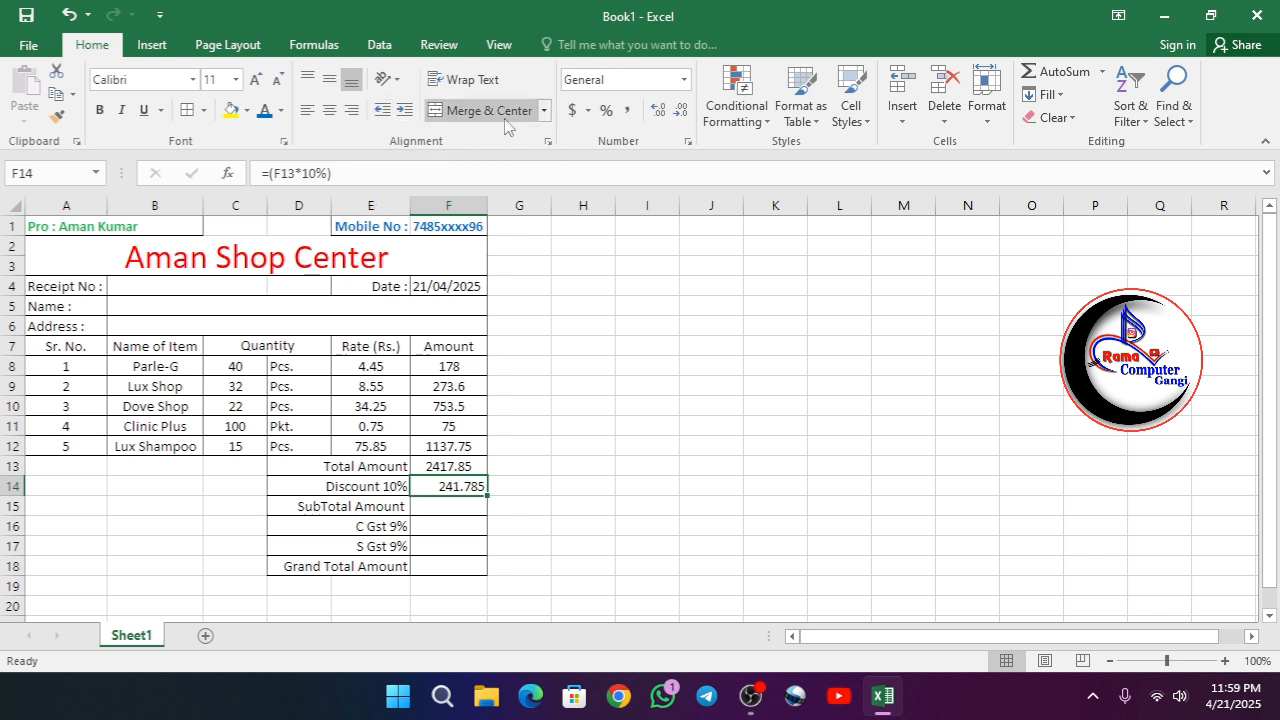
click(681, 111)
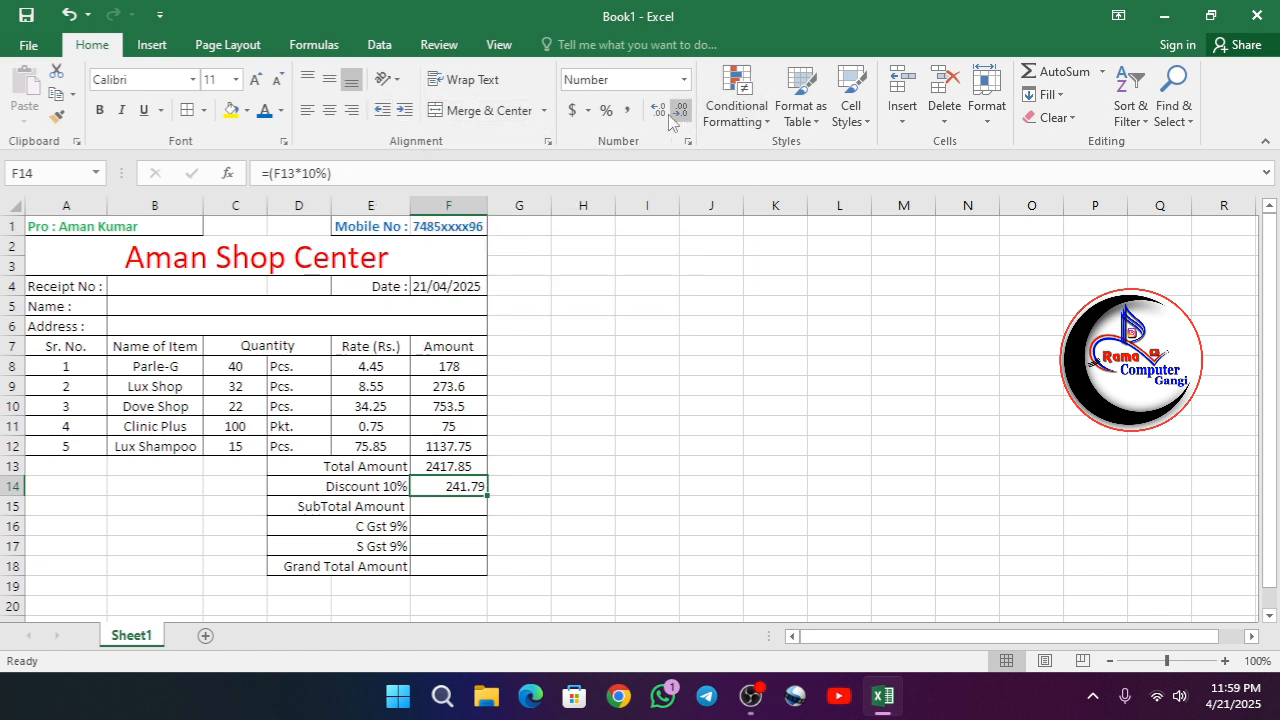
click(329, 110)
- Calculate the subtotal amount in F15 with the formula =(F13-F14) and center the cell's content
click(443, 512)
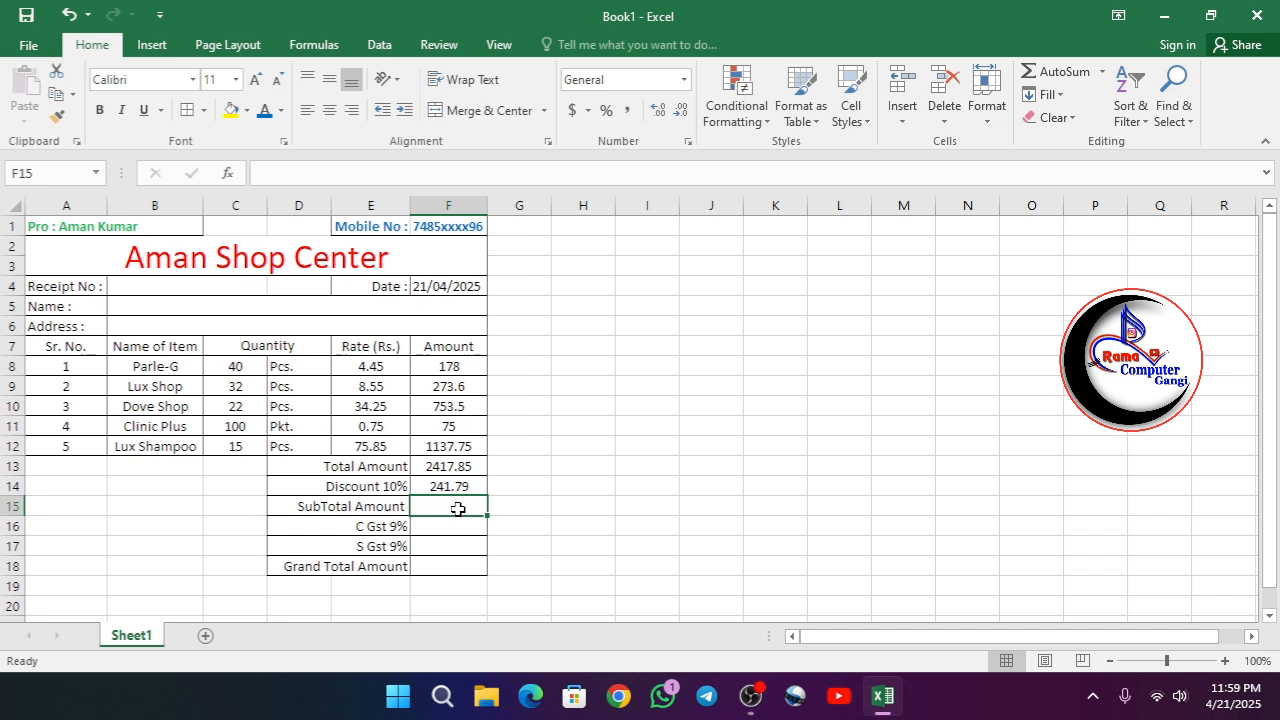
text(=)
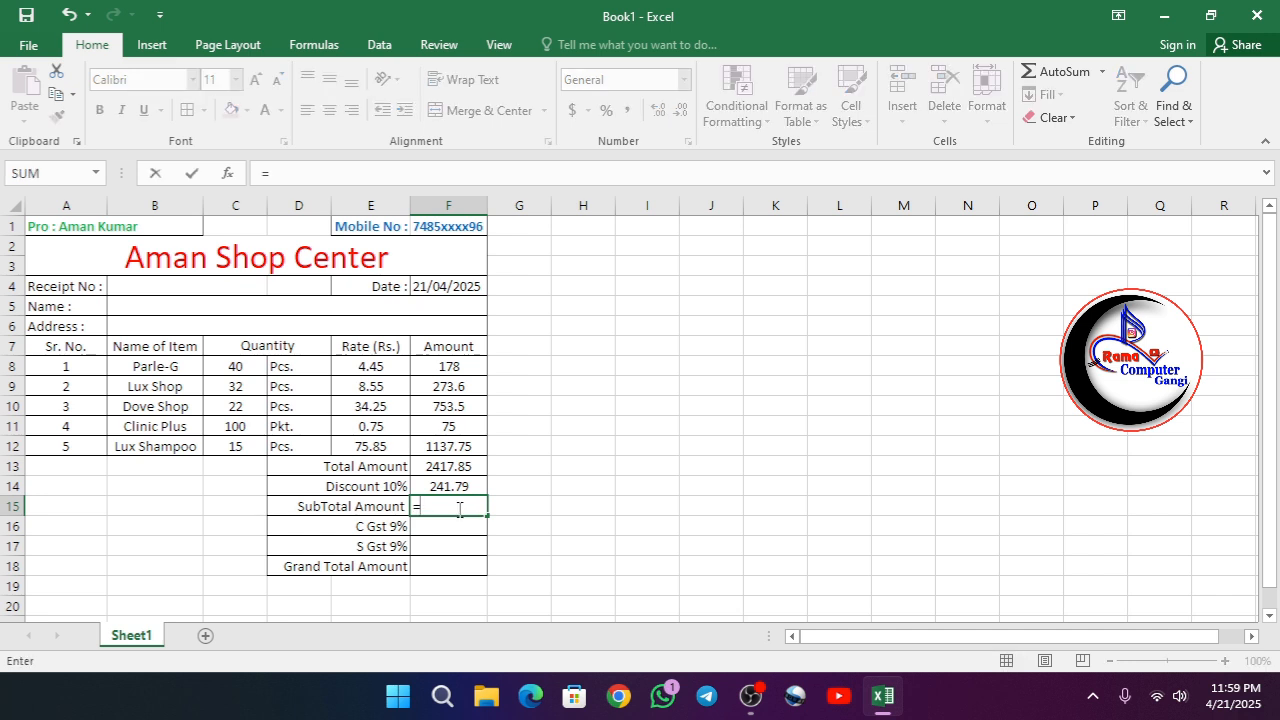
text(()
click(445, 468)
text(-)
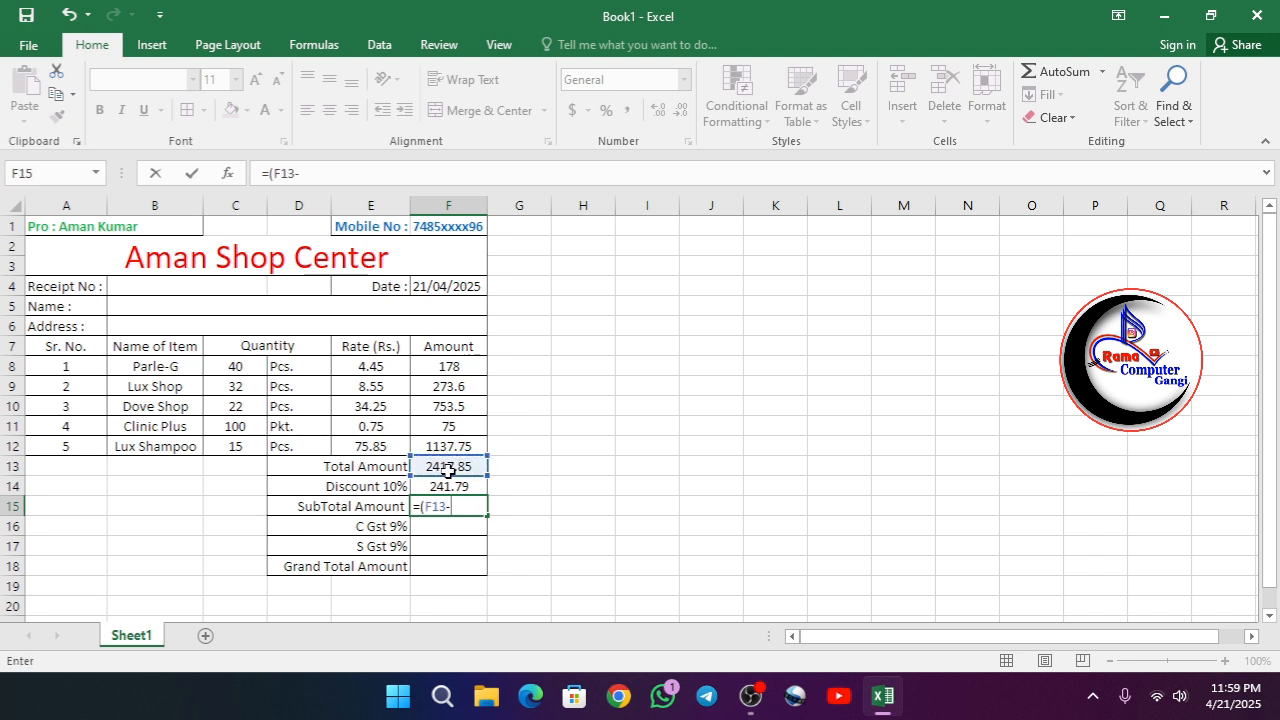
click(452, 486)
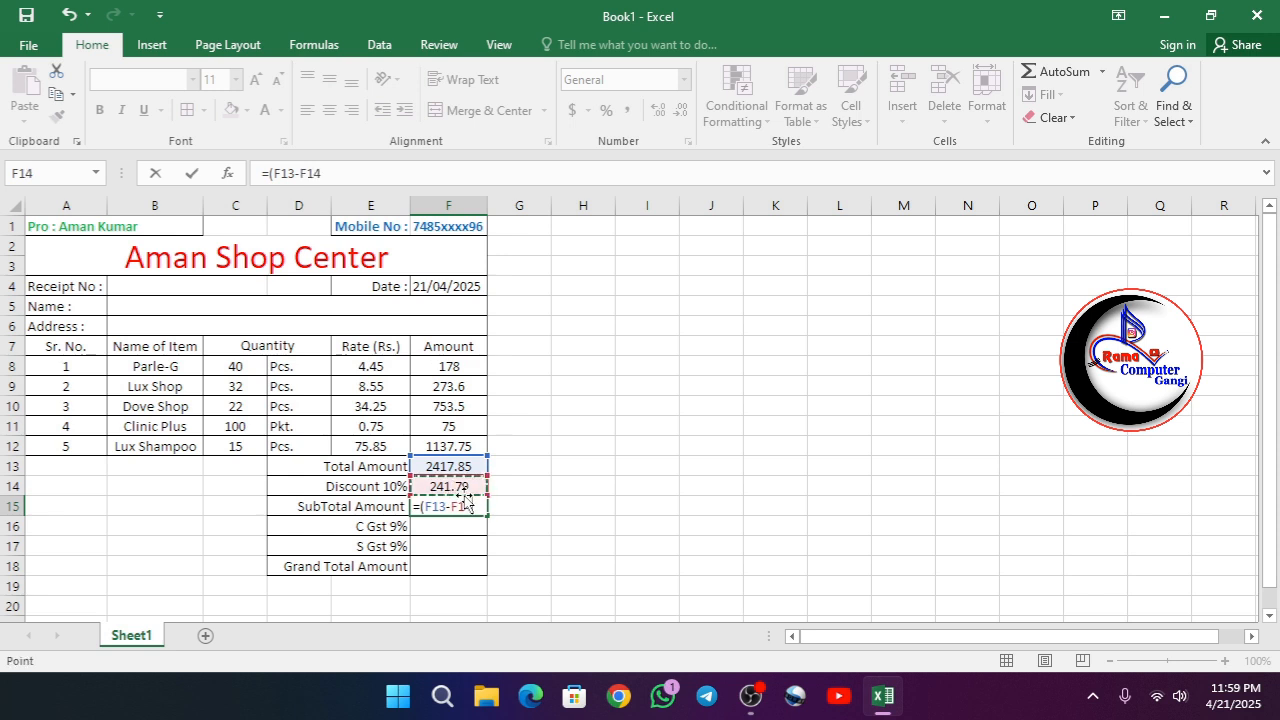
text())
key(Return)
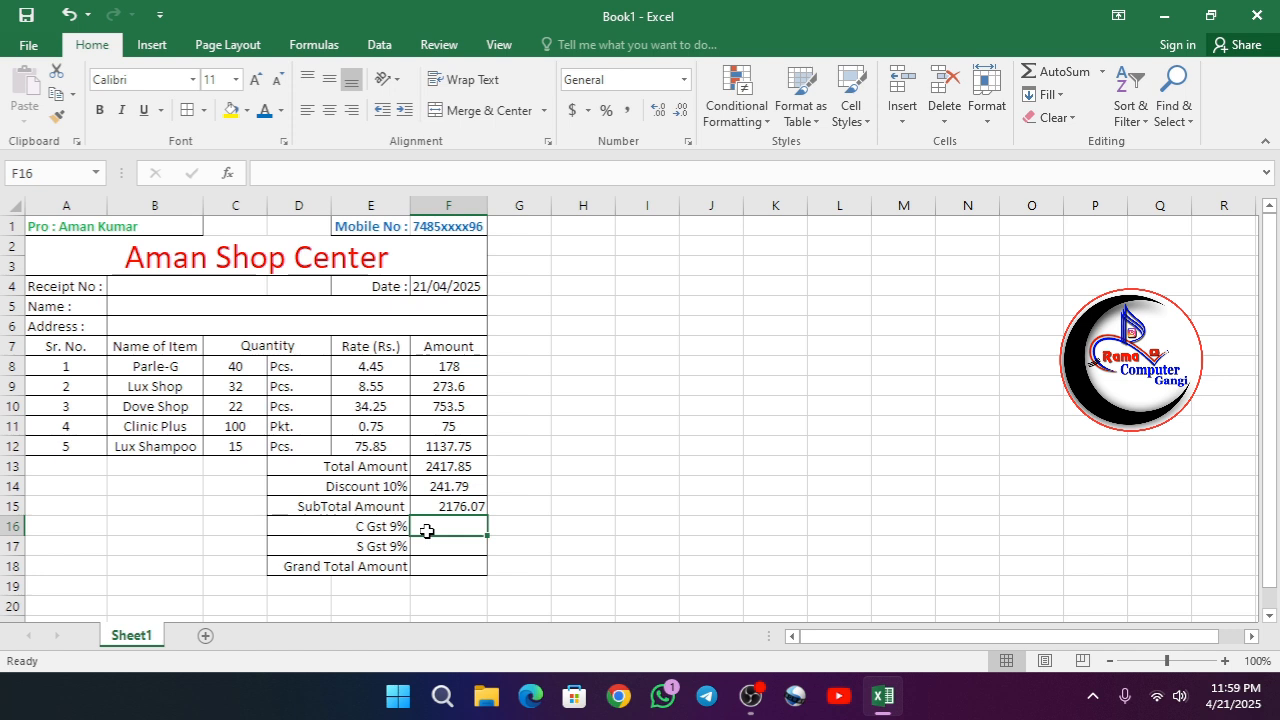
click(458, 507)
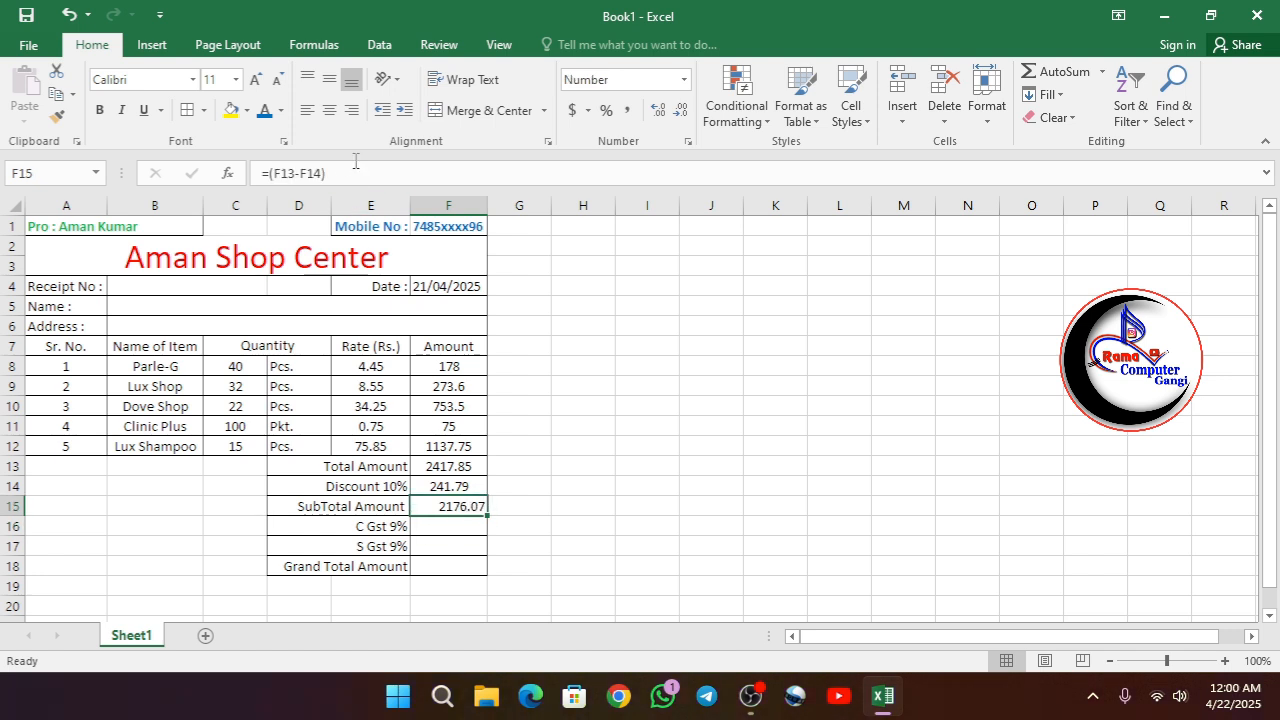
click(336, 116)
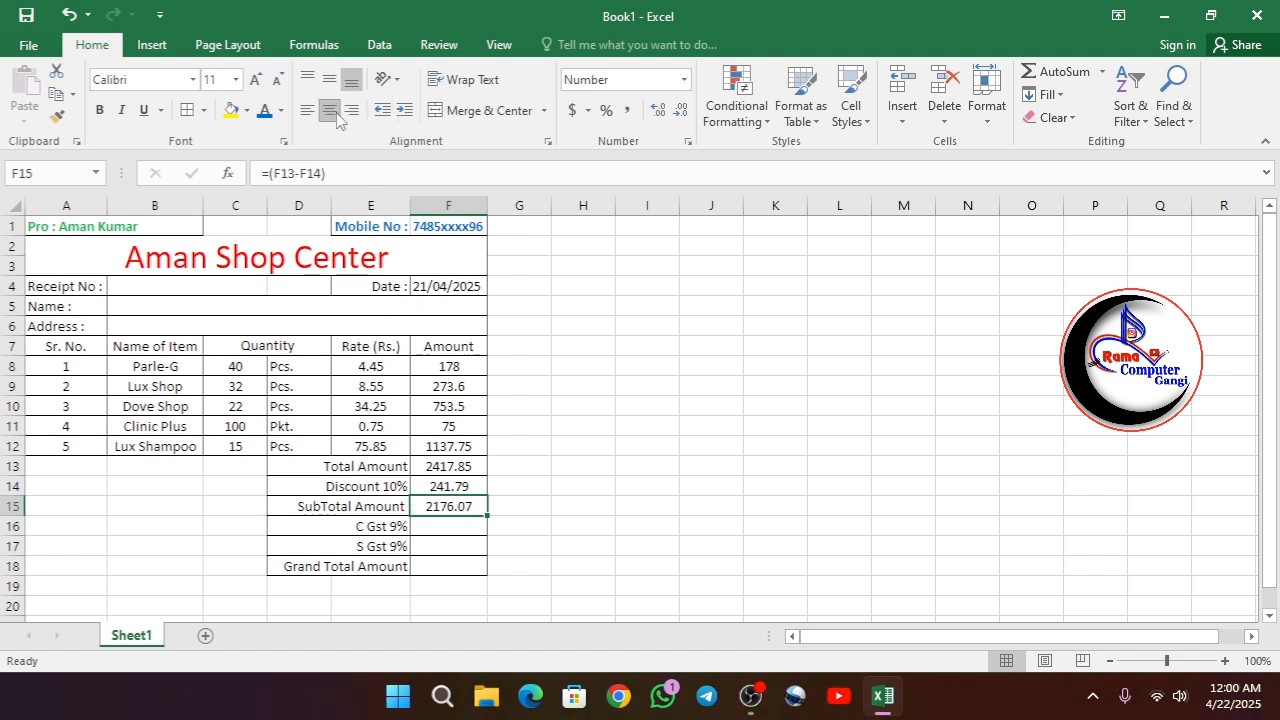
- Calculate the C Gst amount in F16 with the formula =(F15*9%)
click(445, 527)
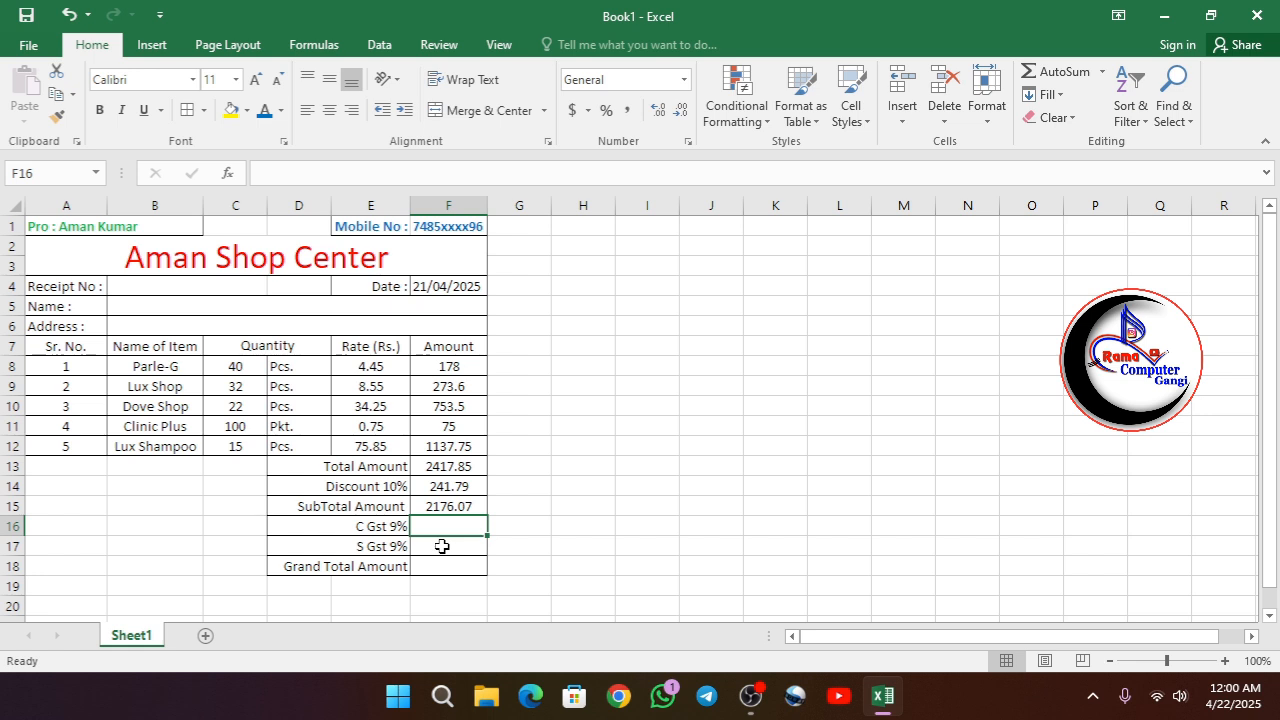
text(=)
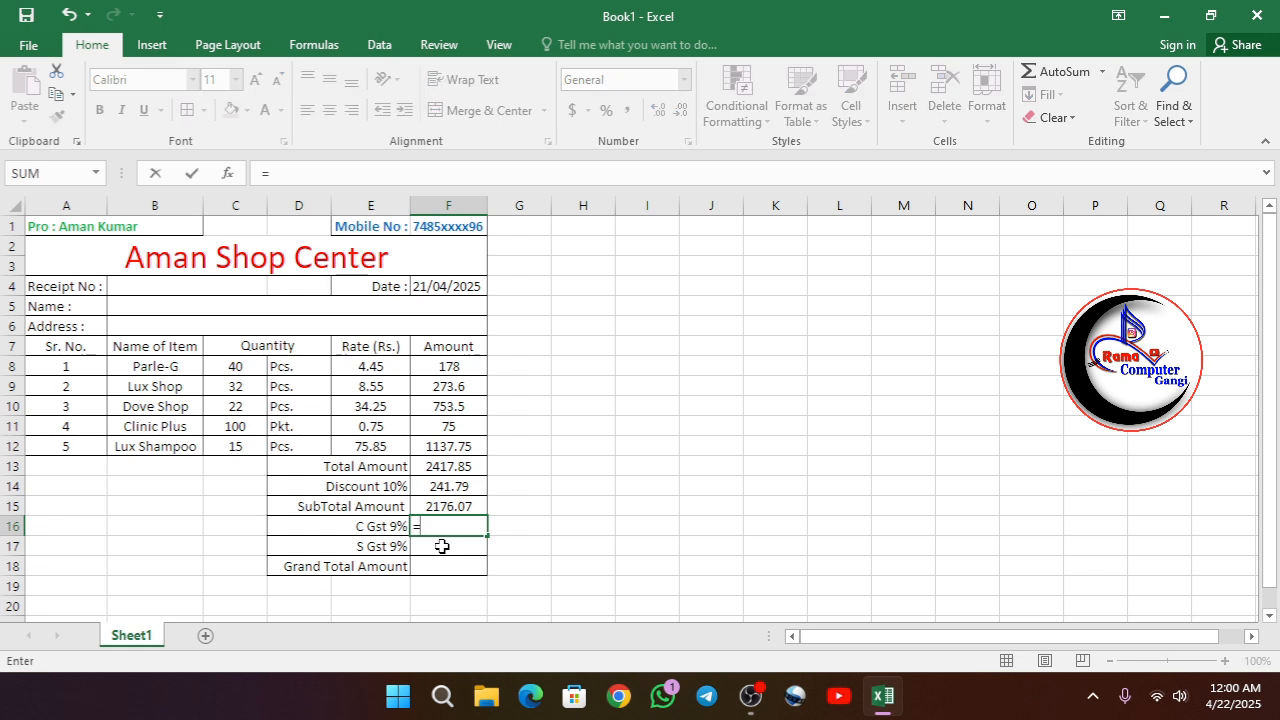
text(()
click(463, 507)
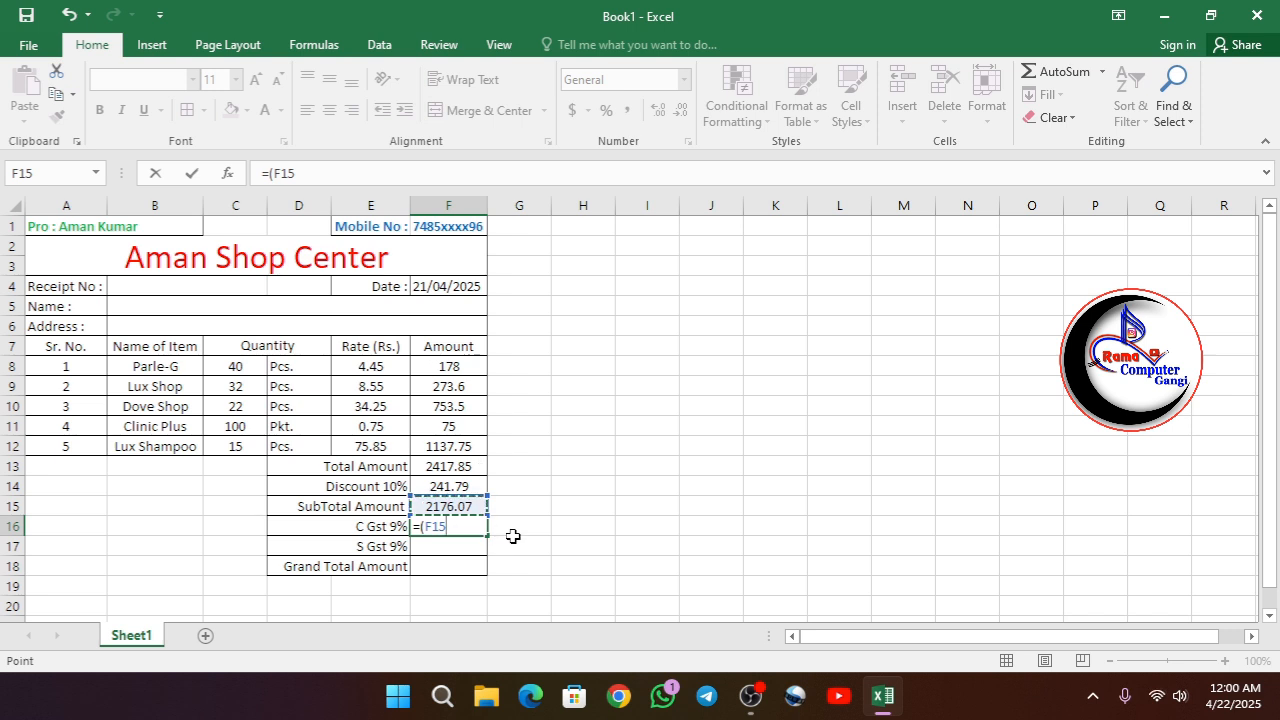
text(*9%))
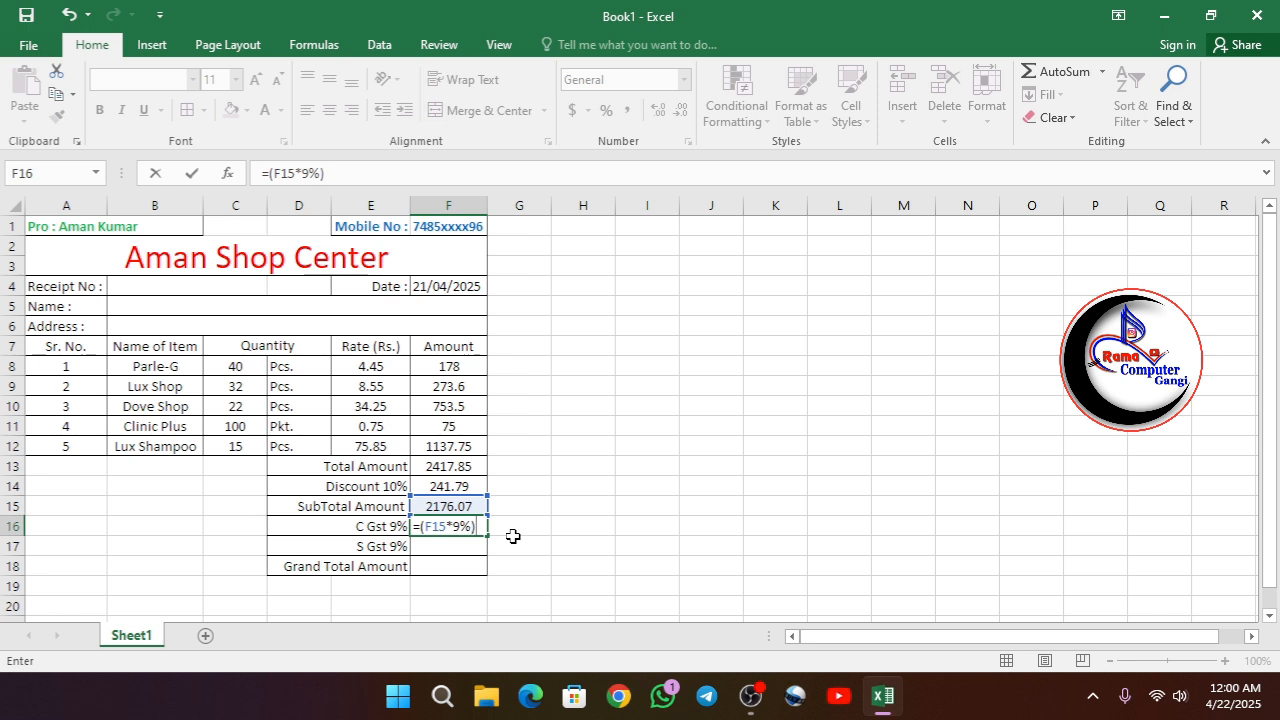
key(Return)
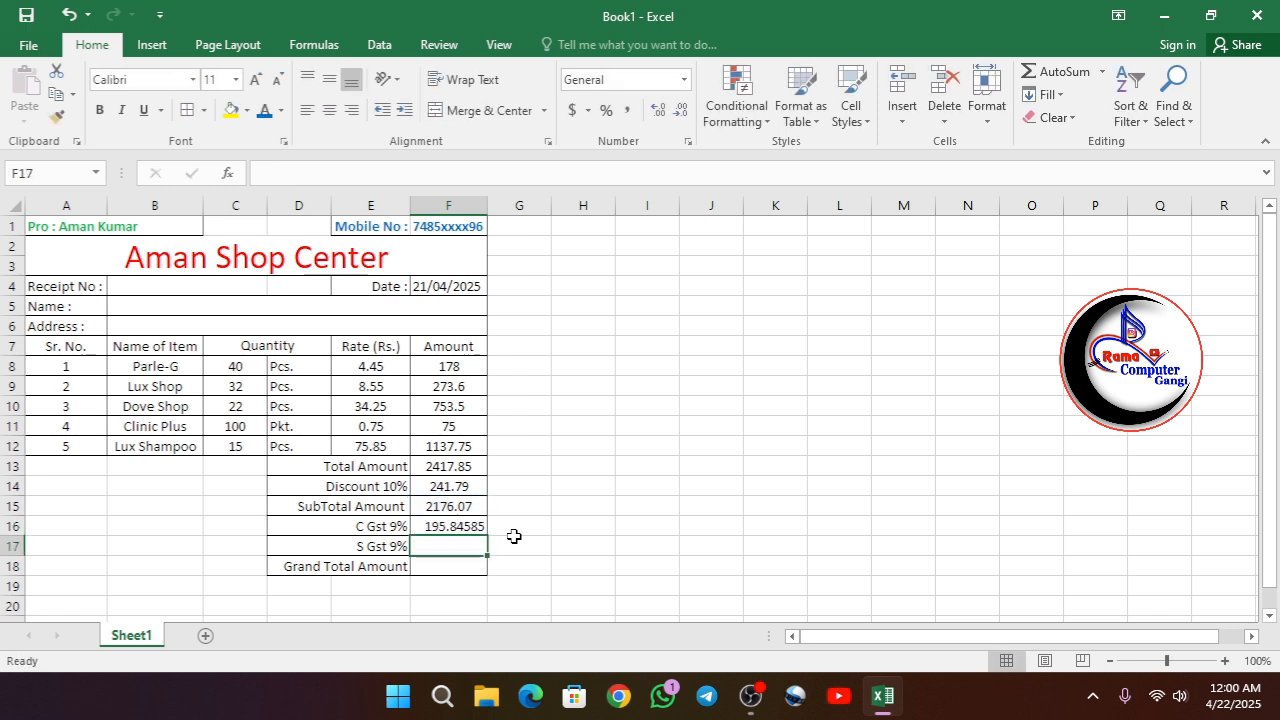
- Reduce the C Gst amount in F16 to two decimal places
click(453, 527)
click(681, 112)
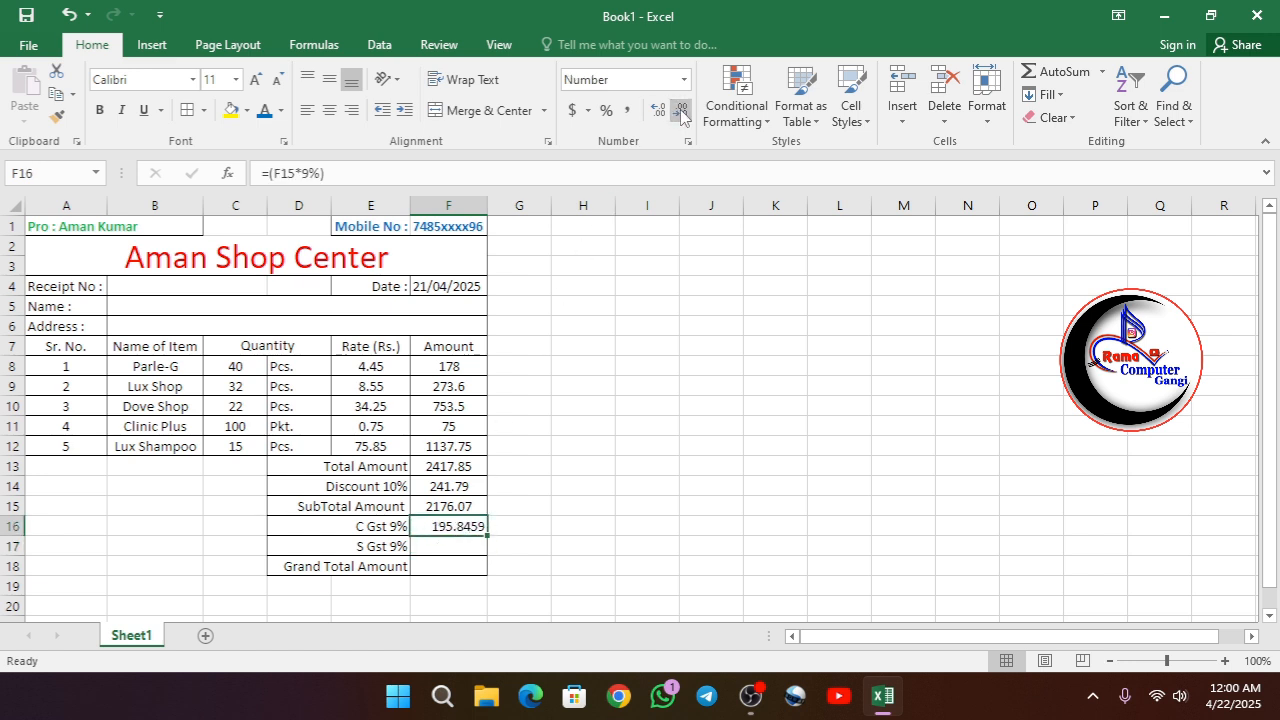
click(681, 112)
click(681, 112)
- Calculate the S Gst amount in F17 with the formula =(F15*9%)
click(443, 548)
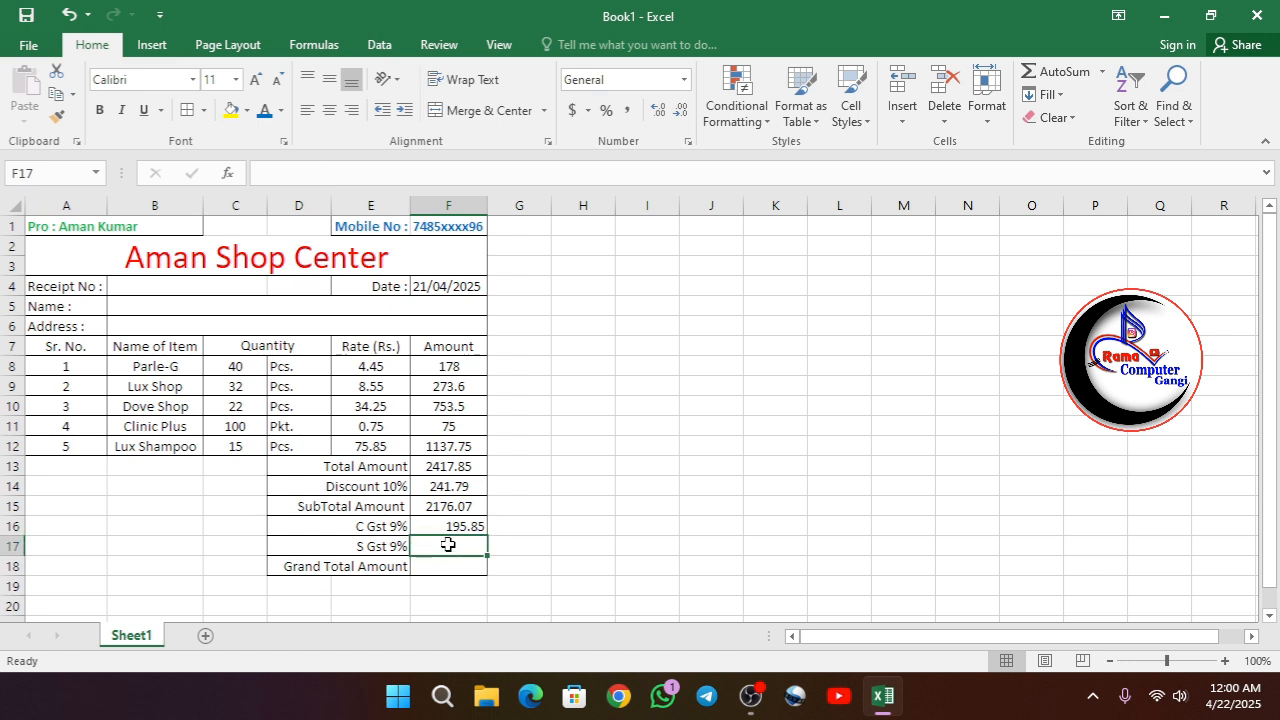
text(=)
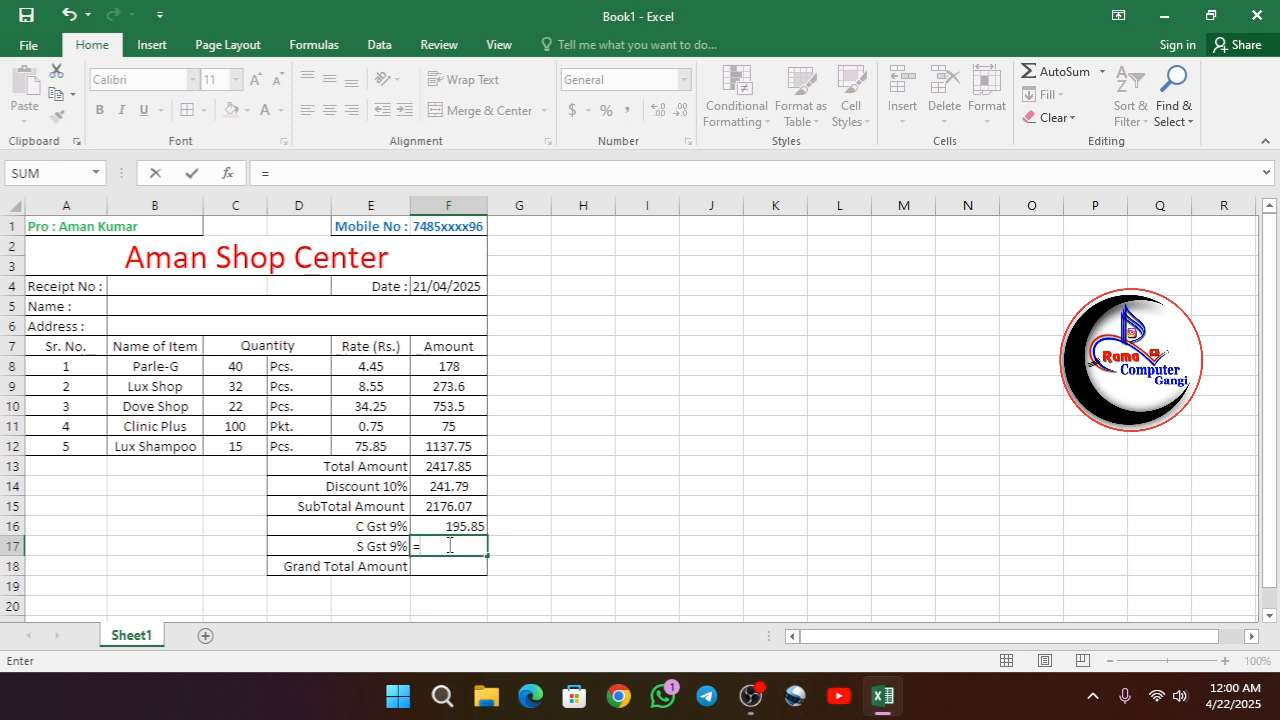
text(()
click(430, 506)
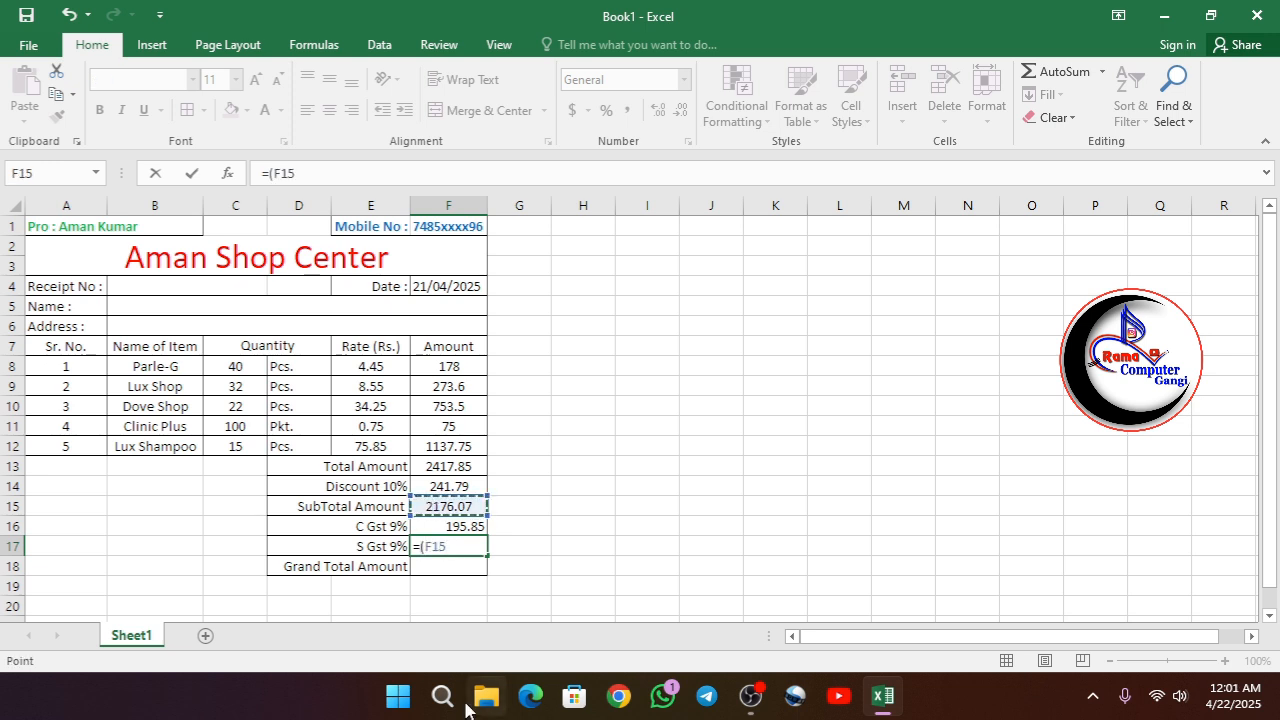
text(*9)
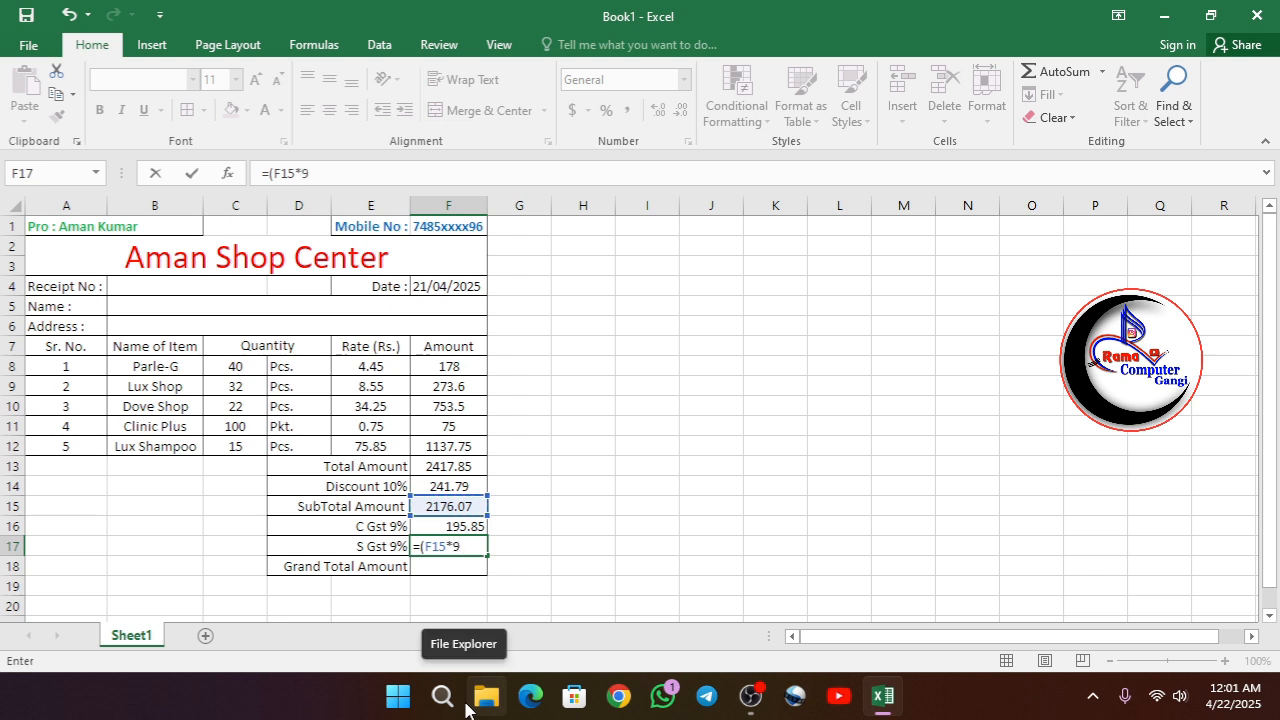
text(%))
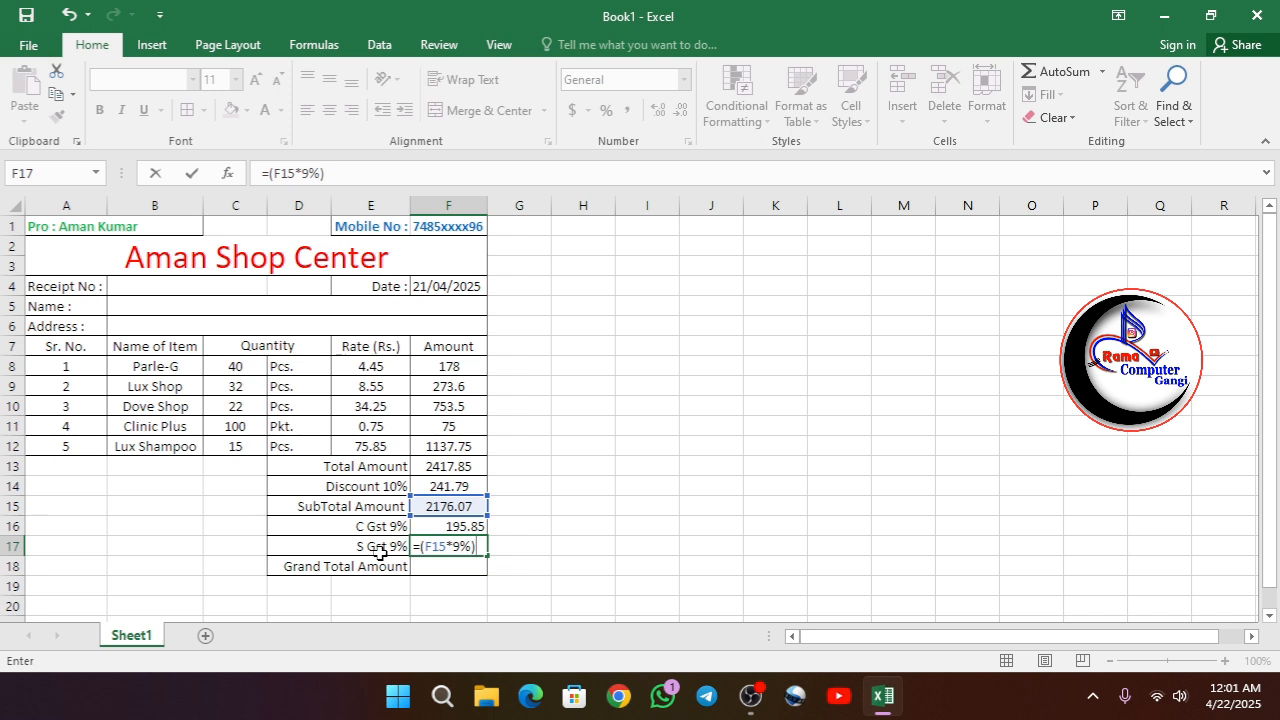
key(Return)
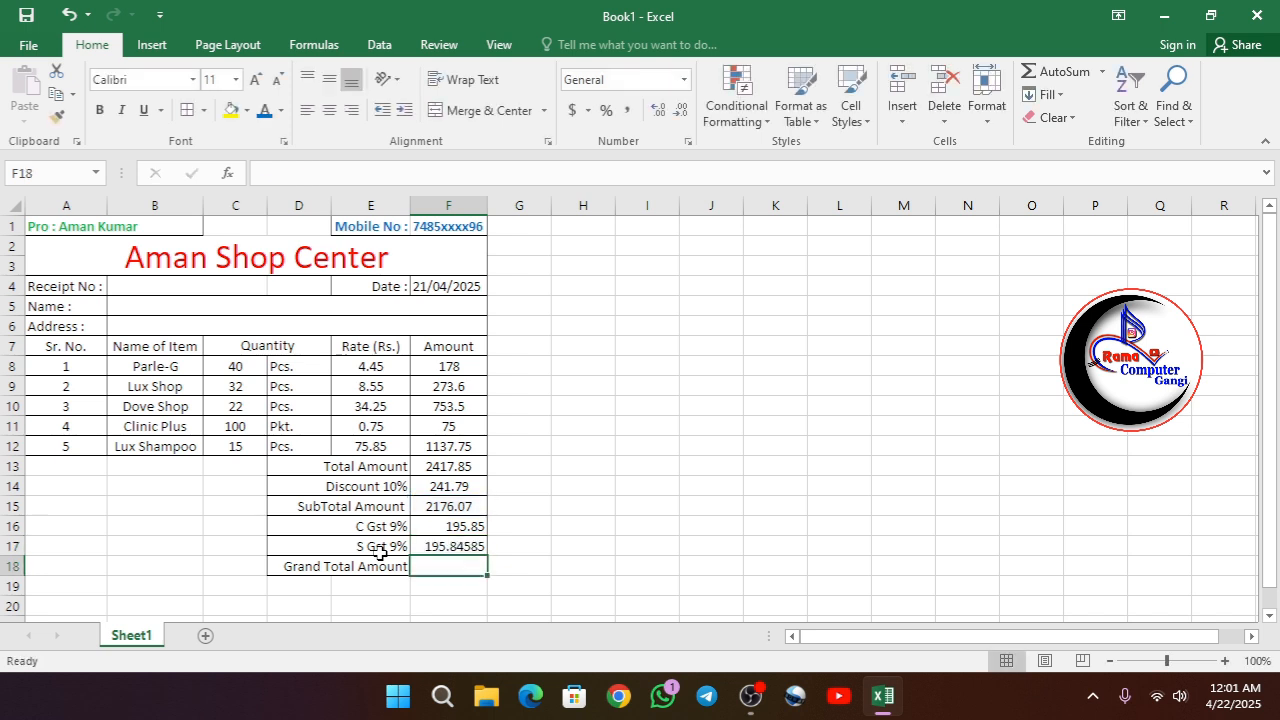
- Reduce the S Gst amount in F17 to two decimal places
click(455, 545)
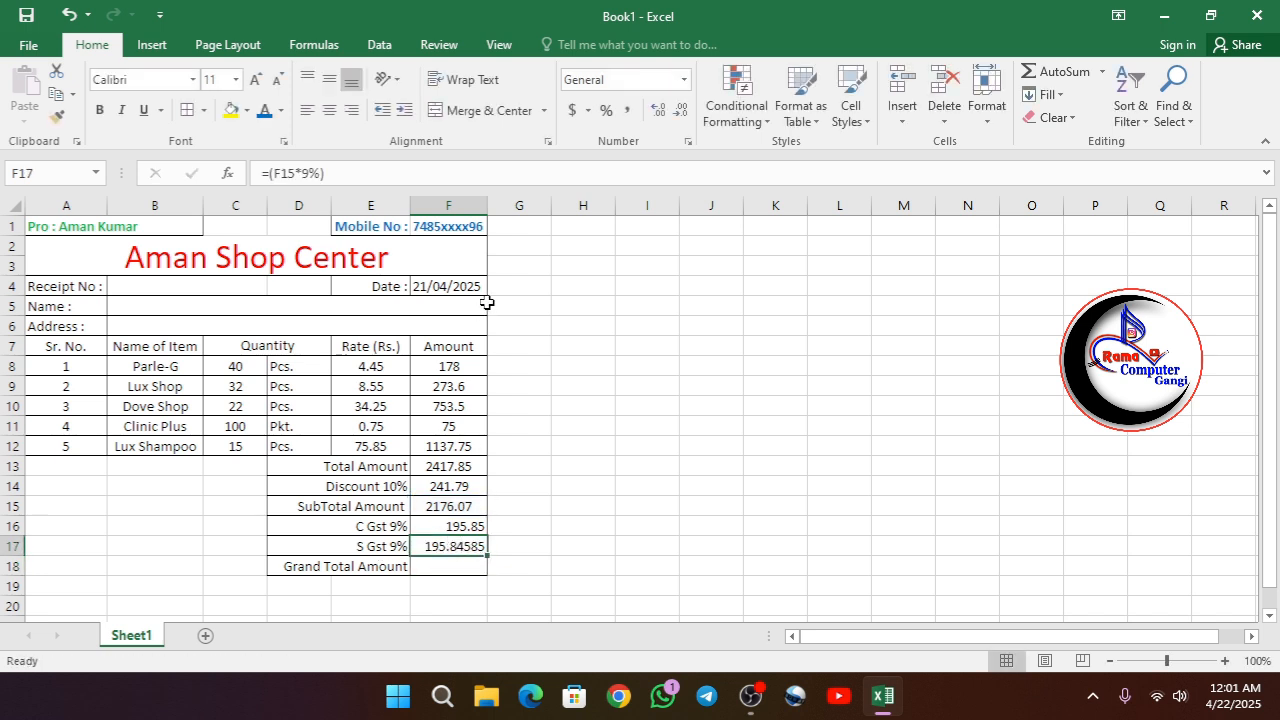
click(681, 111)
click(681, 111)
click(681, 111)
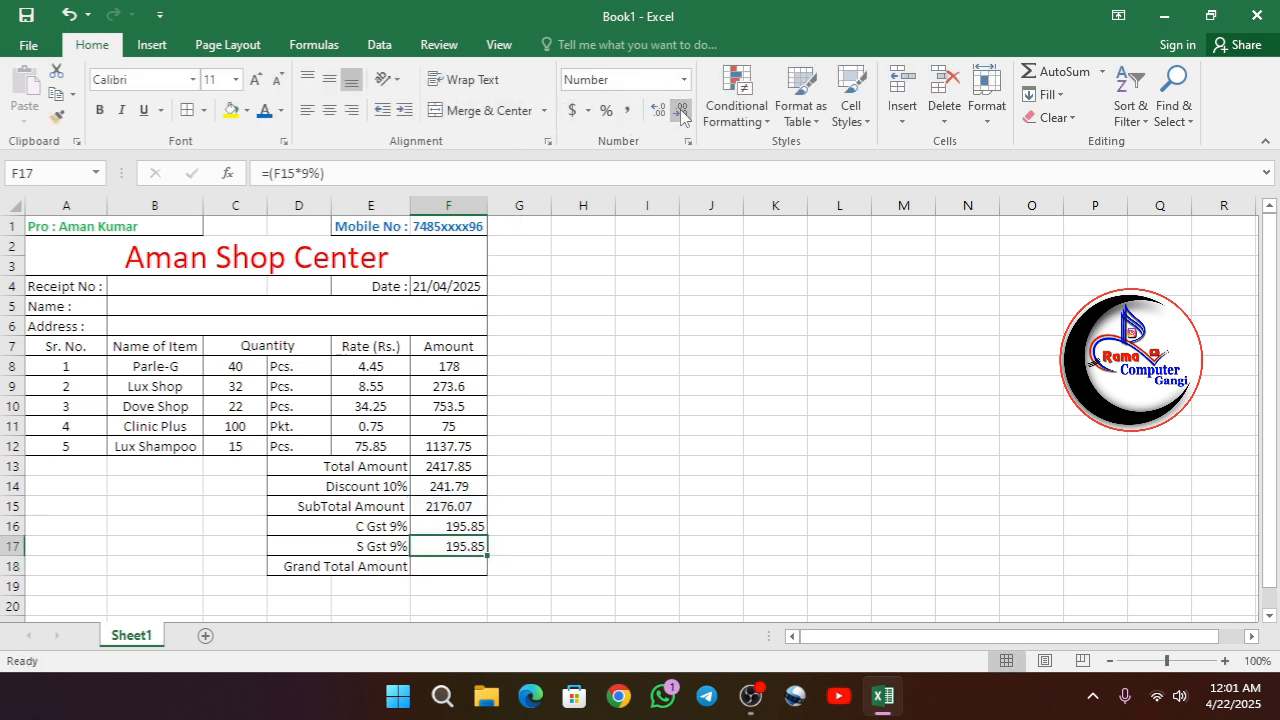
- Calculate the grand total amount in F18 with the formula =sum(F15:F17)
click(447, 567)
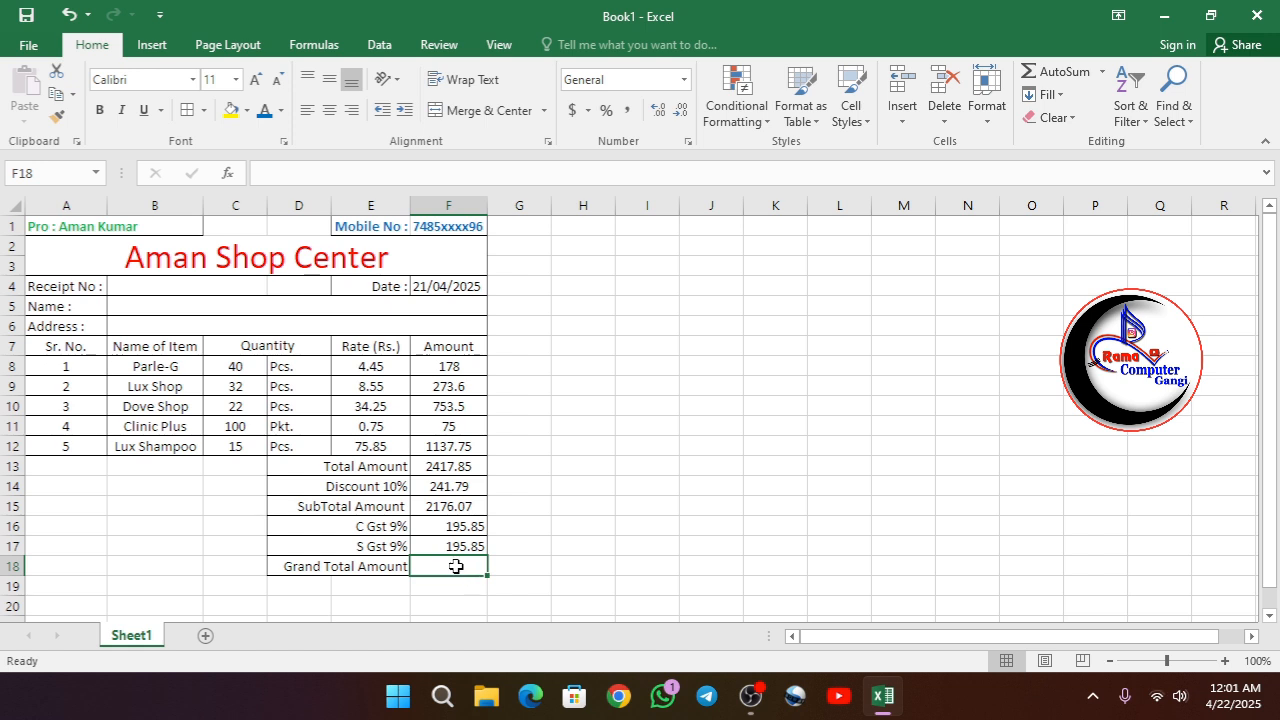
text(=)
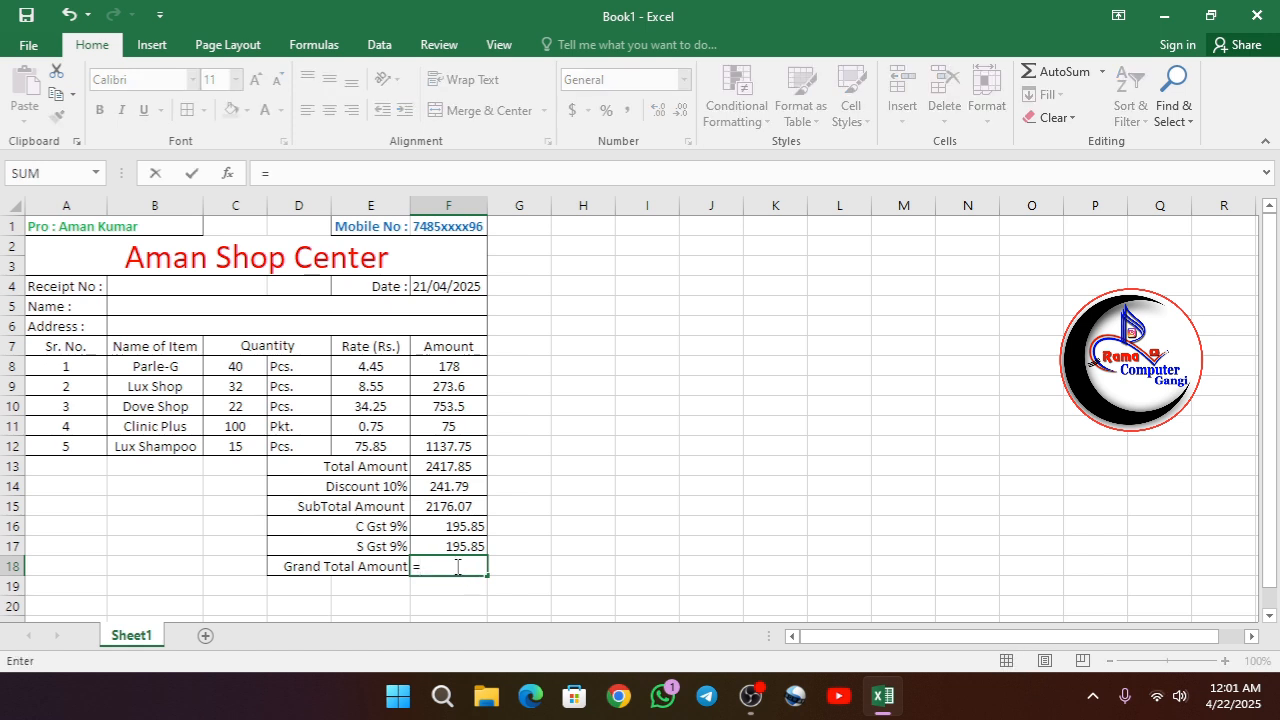
text(sum)
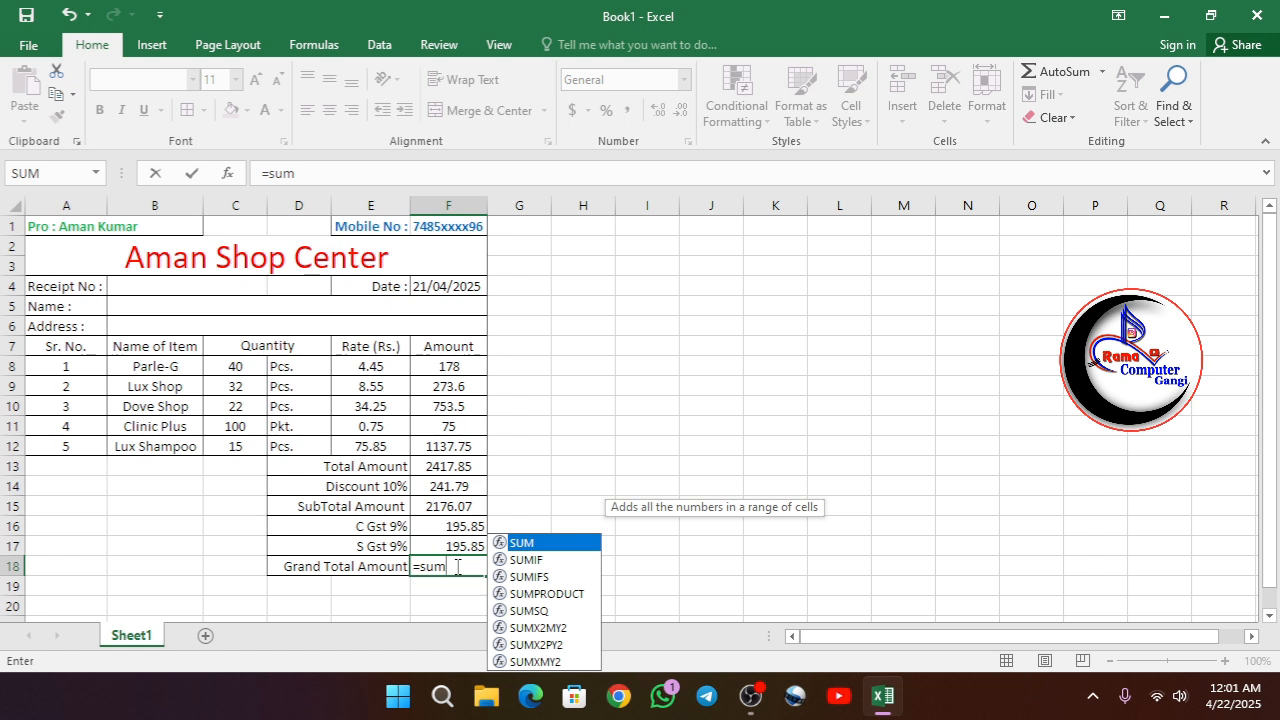
text(()
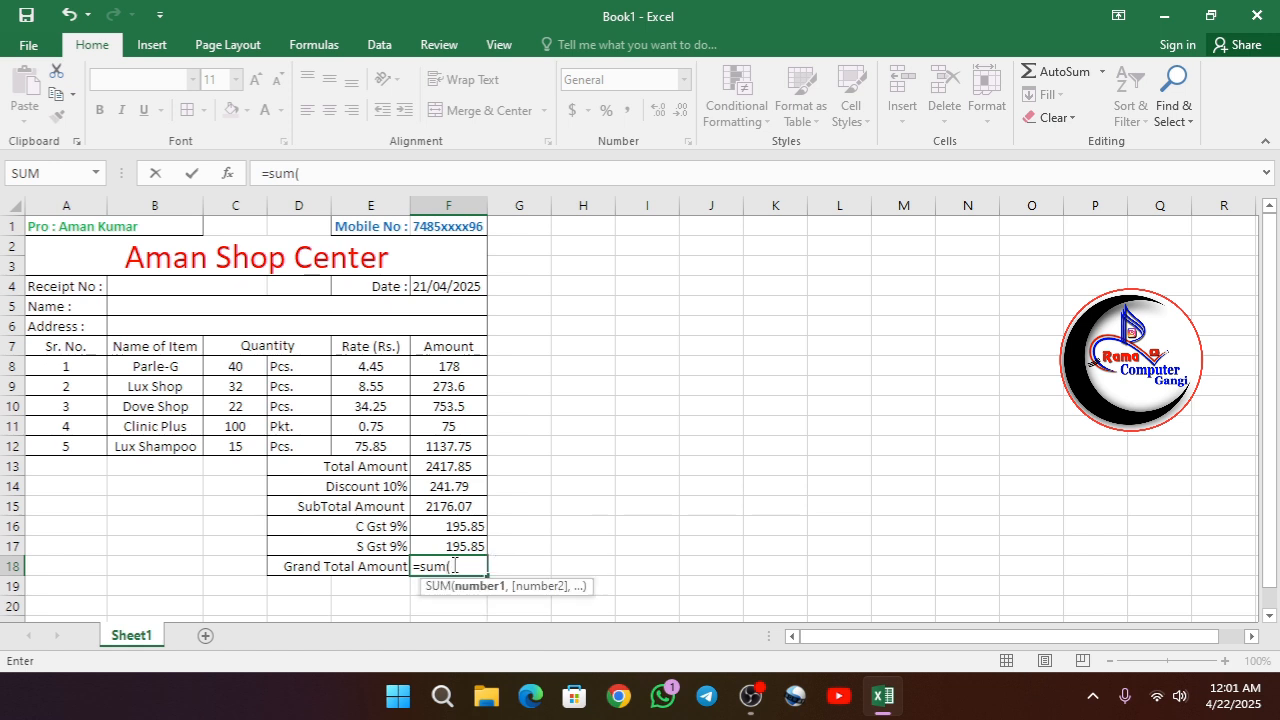
click(440, 507)
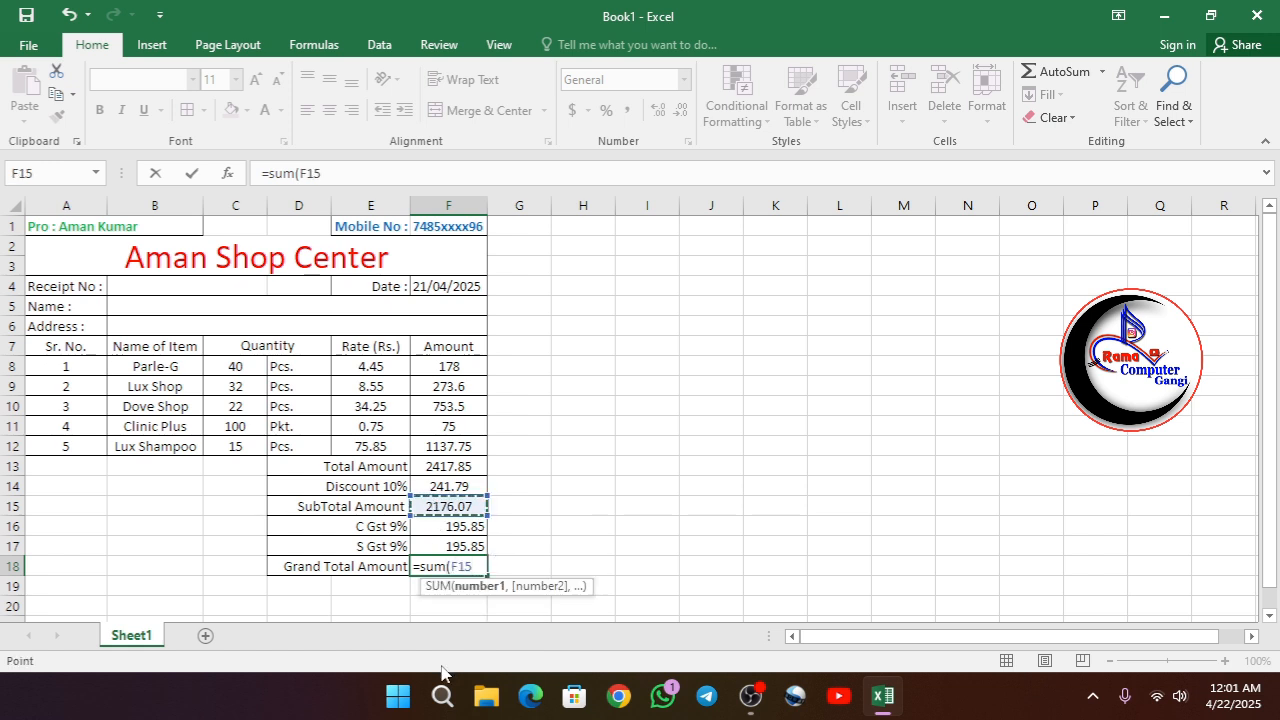
key(F8)
key(Down)
key(Down)
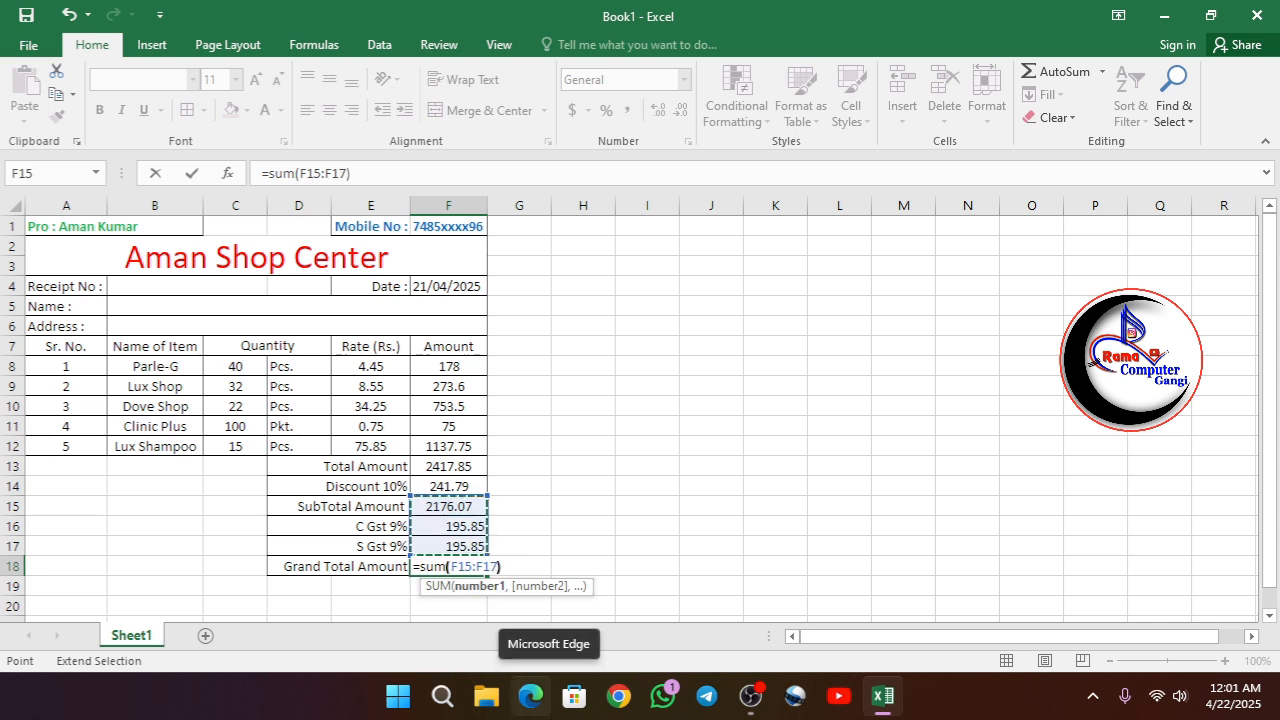
text())
key(Return)
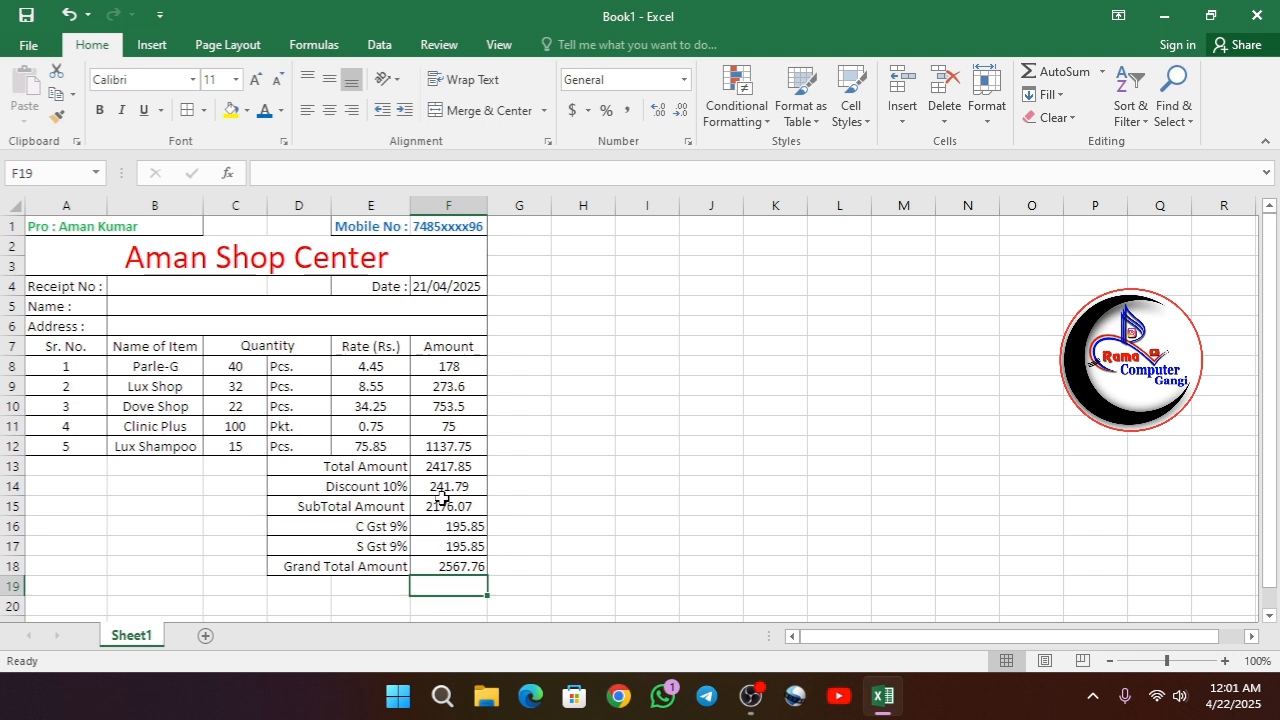
- Center the subtotal, C Gst, S Gst and grand total amounts in F15:F18 horizontally
click(440, 524)
drag(440, 506, 445, 546)
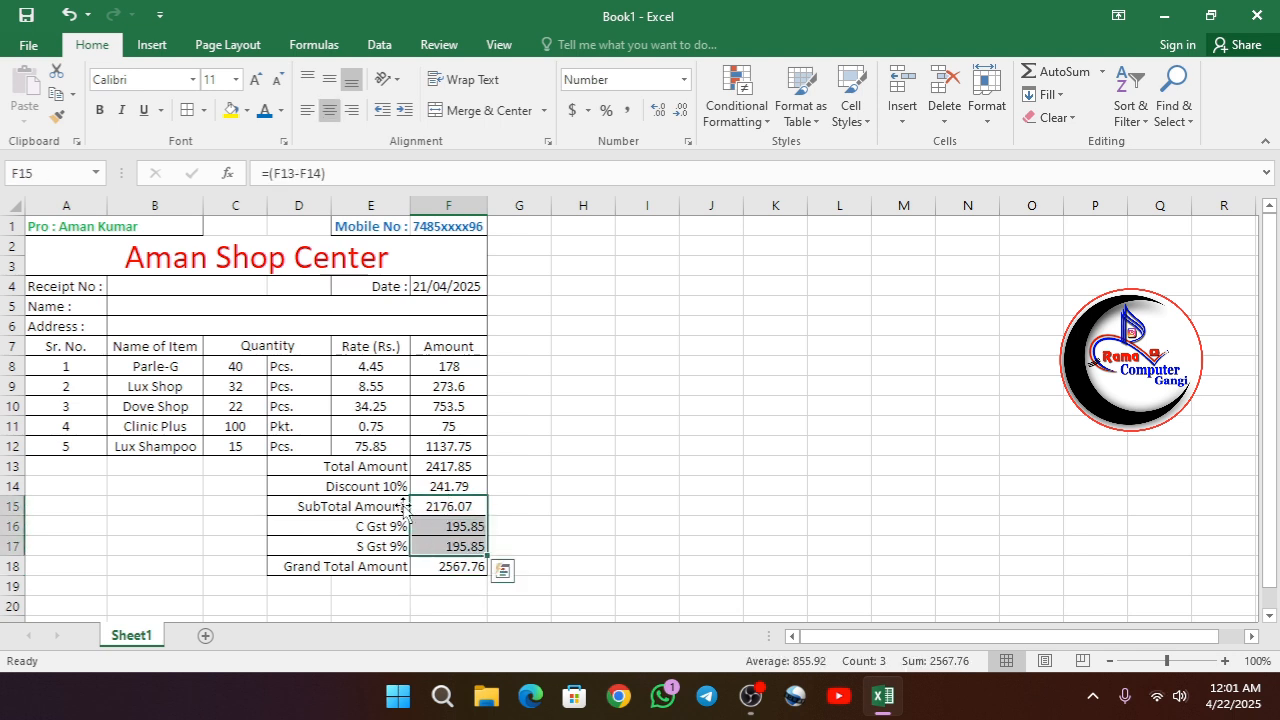
click(329, 110)
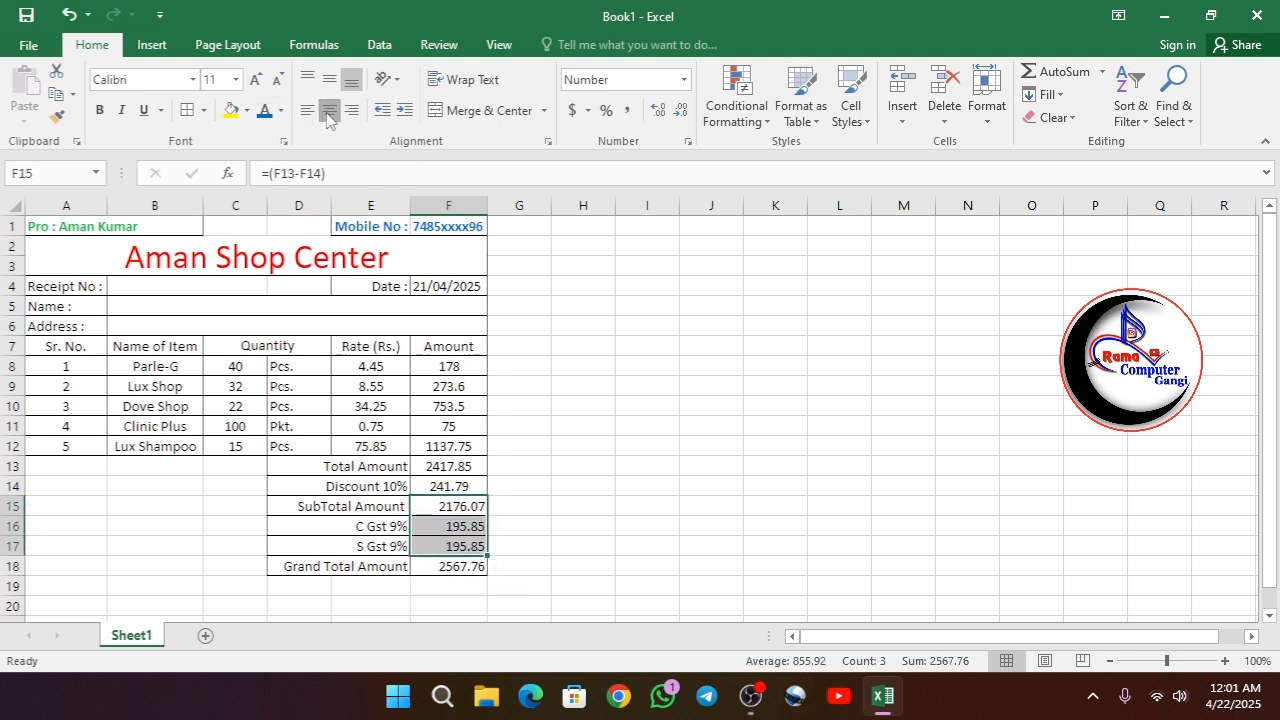
click(478, 566)
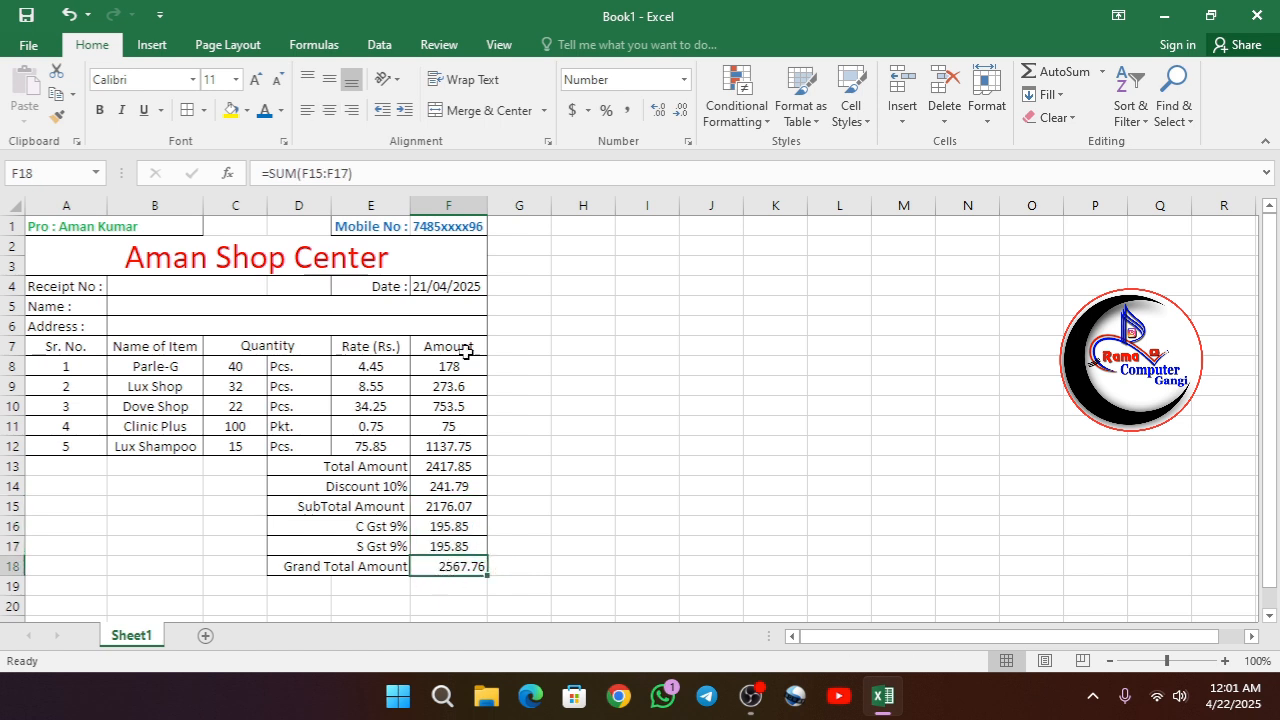
click(329, 110)
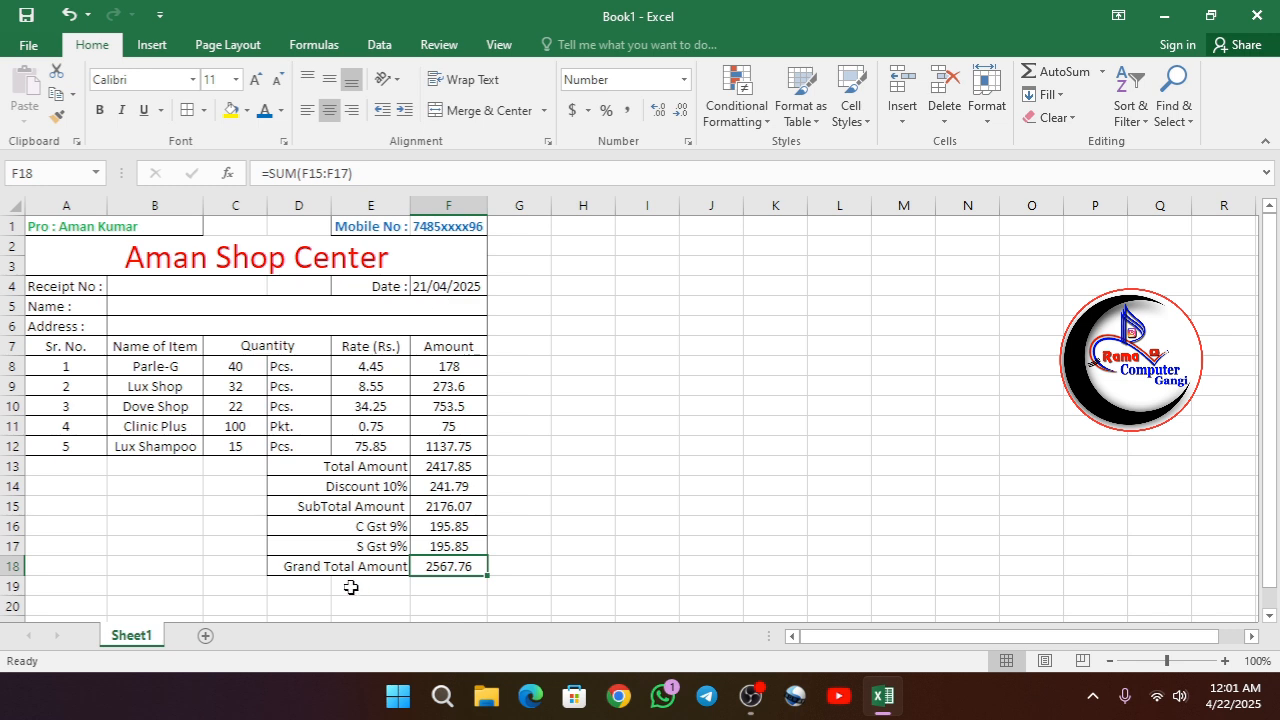
- Make the Grand Total Amount label and its value in row 18 red and bold
drag(316, 568, 452, 568)
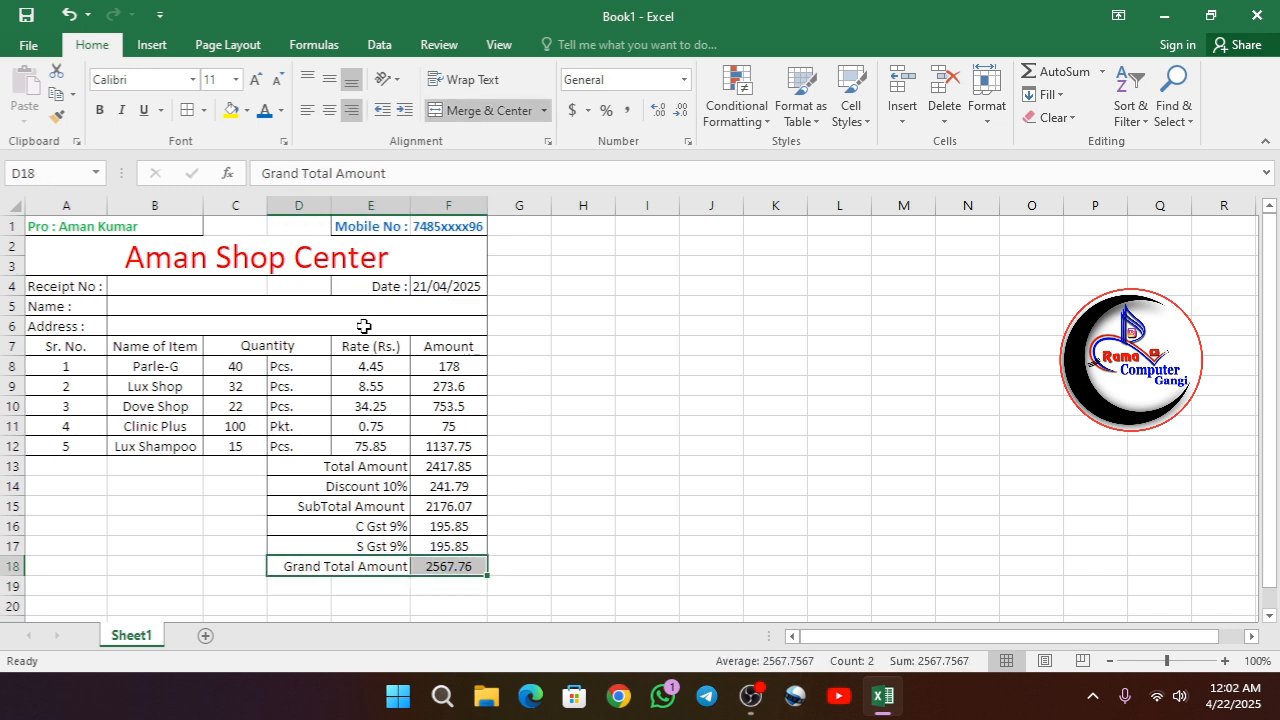
click(281, 110)
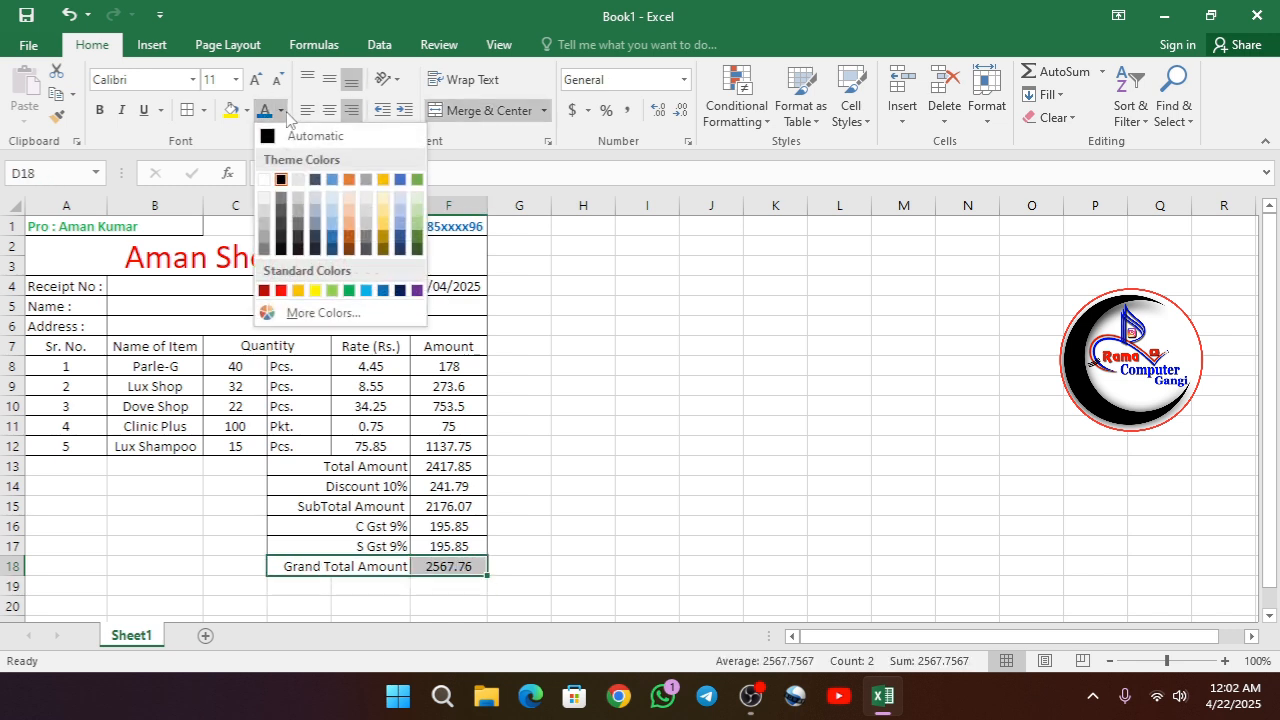
click(281, 290)
click(99, 110)
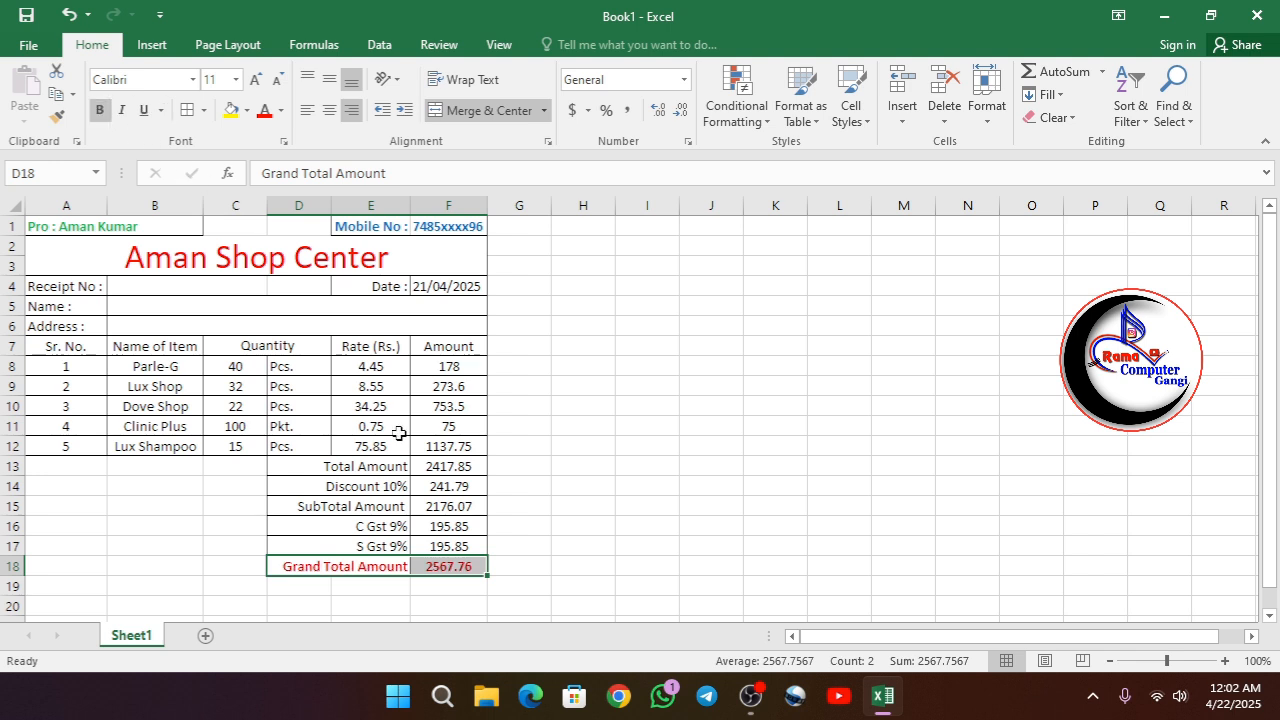
click(550, 544)
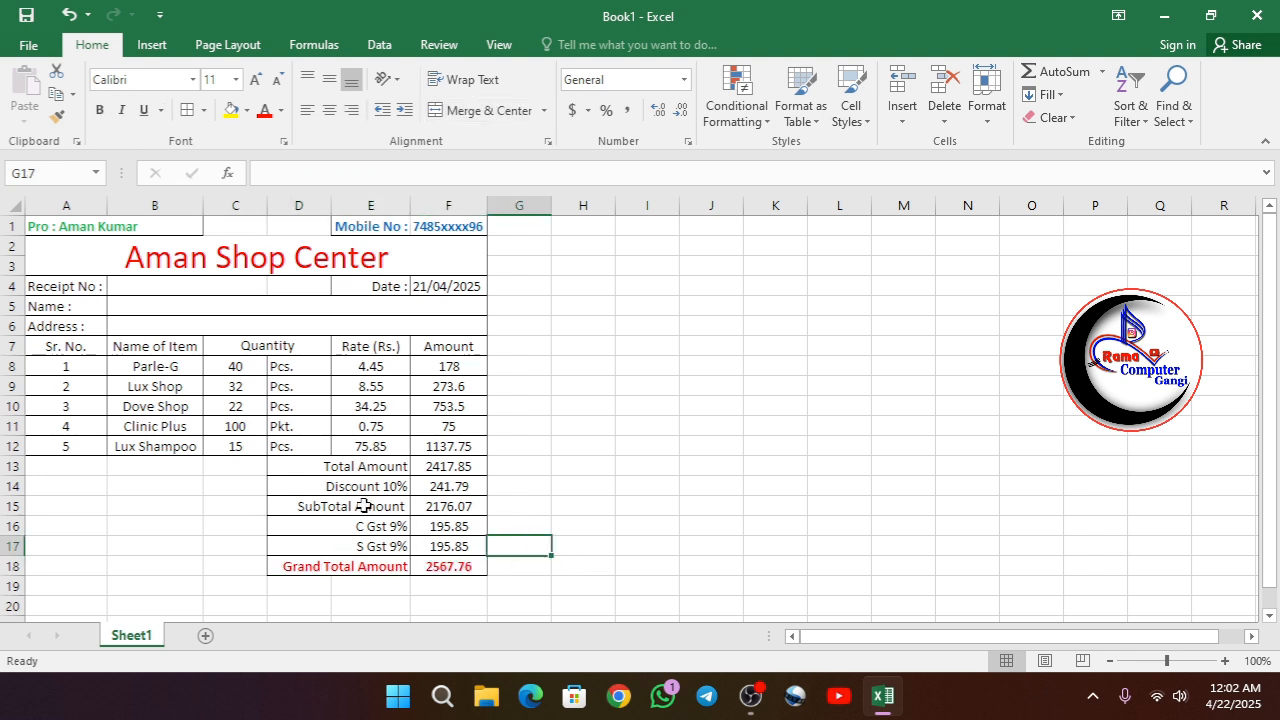
- Change the font color of the Discount 10% label and its amount in row 14 to dark green
drag(334, 486, 455, 487)
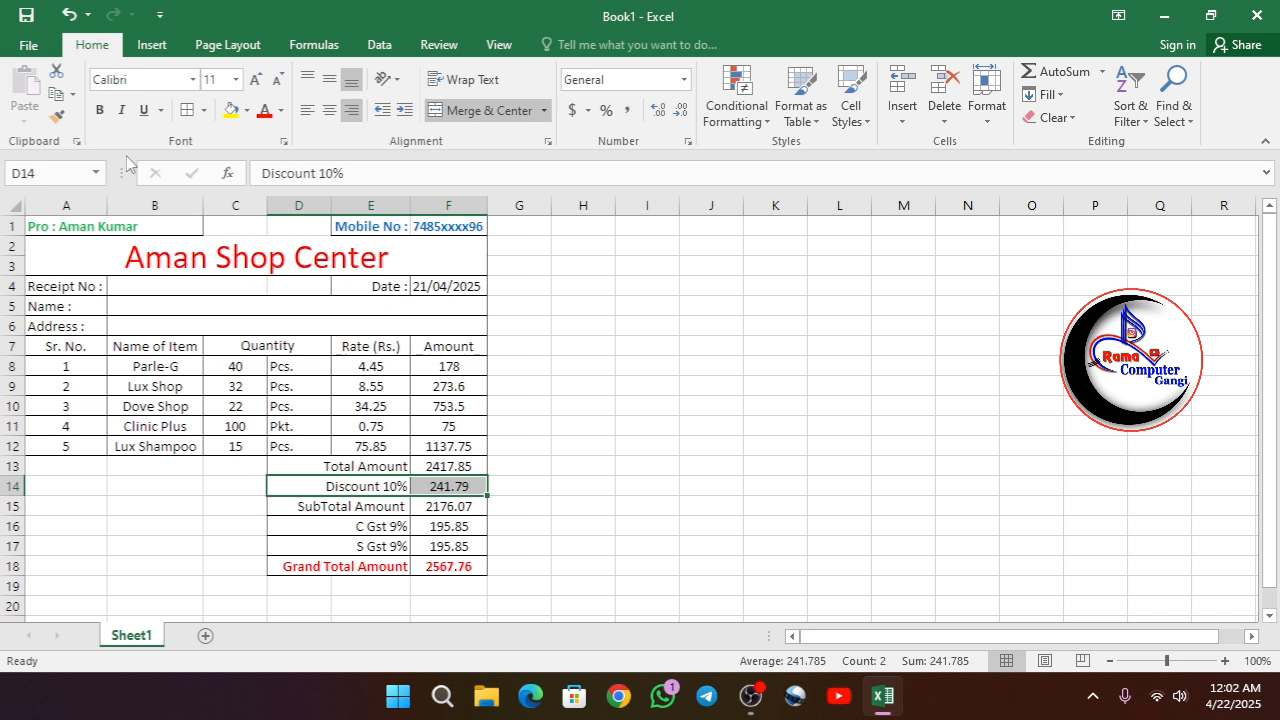
click(281, 110)
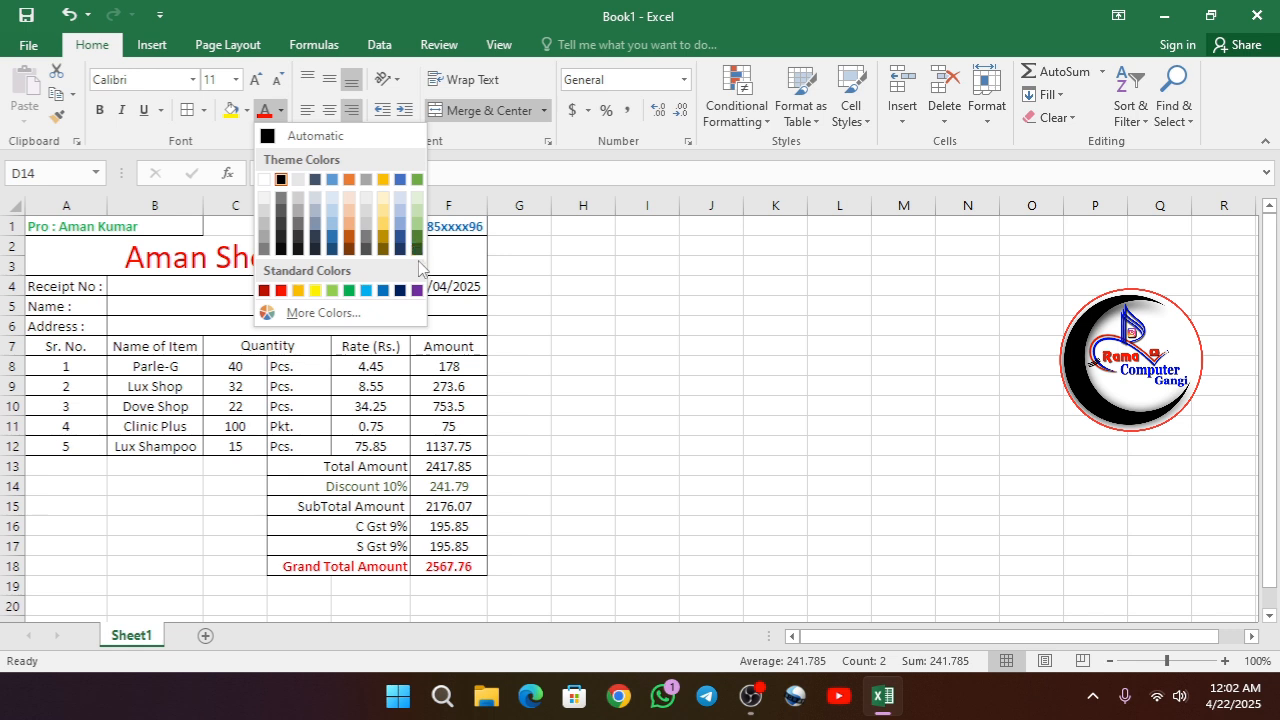
key(Escape)
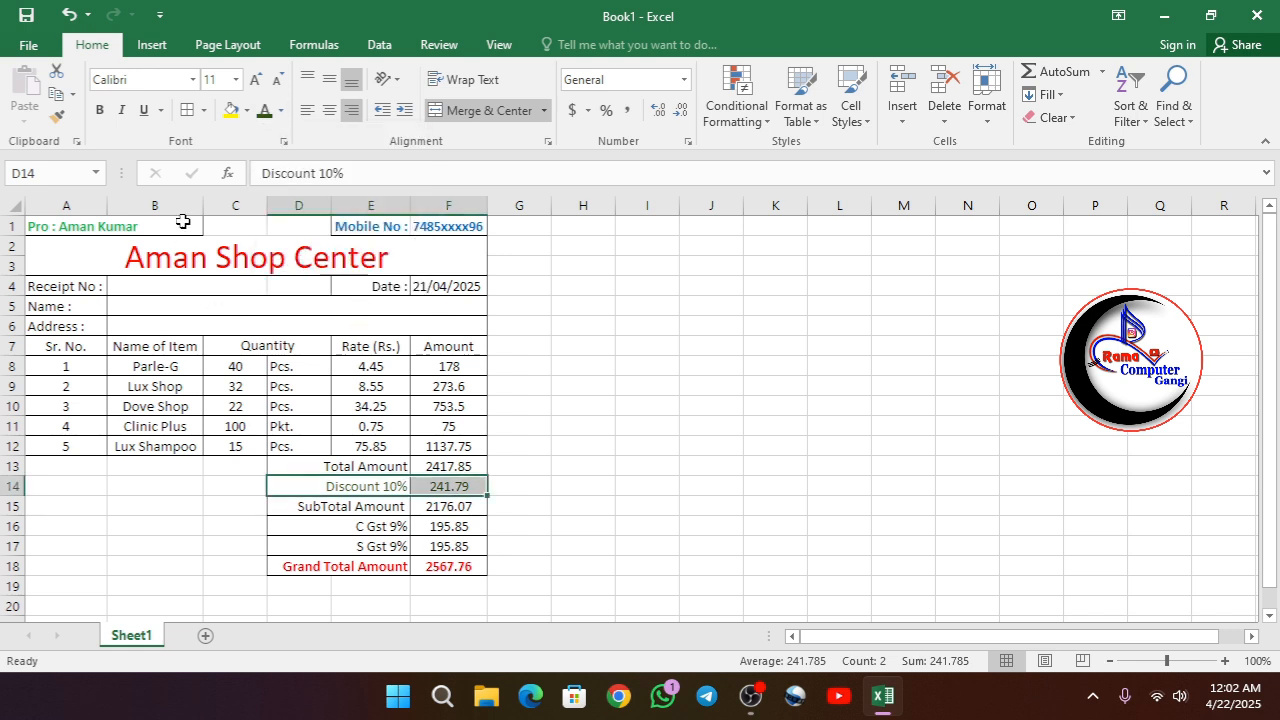
click(590, 522)
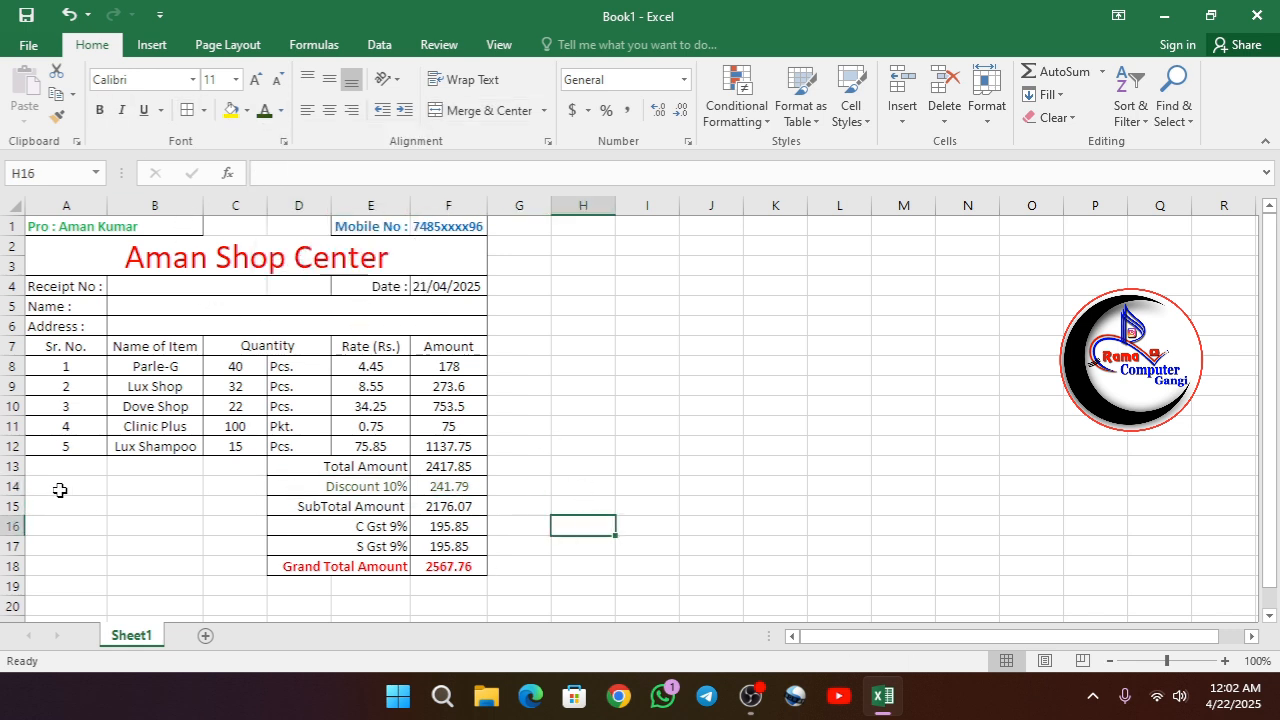
- Merge and center the empty block A13:C18 beside the totals rows into one cell
drag(58, 468, 231, 563)
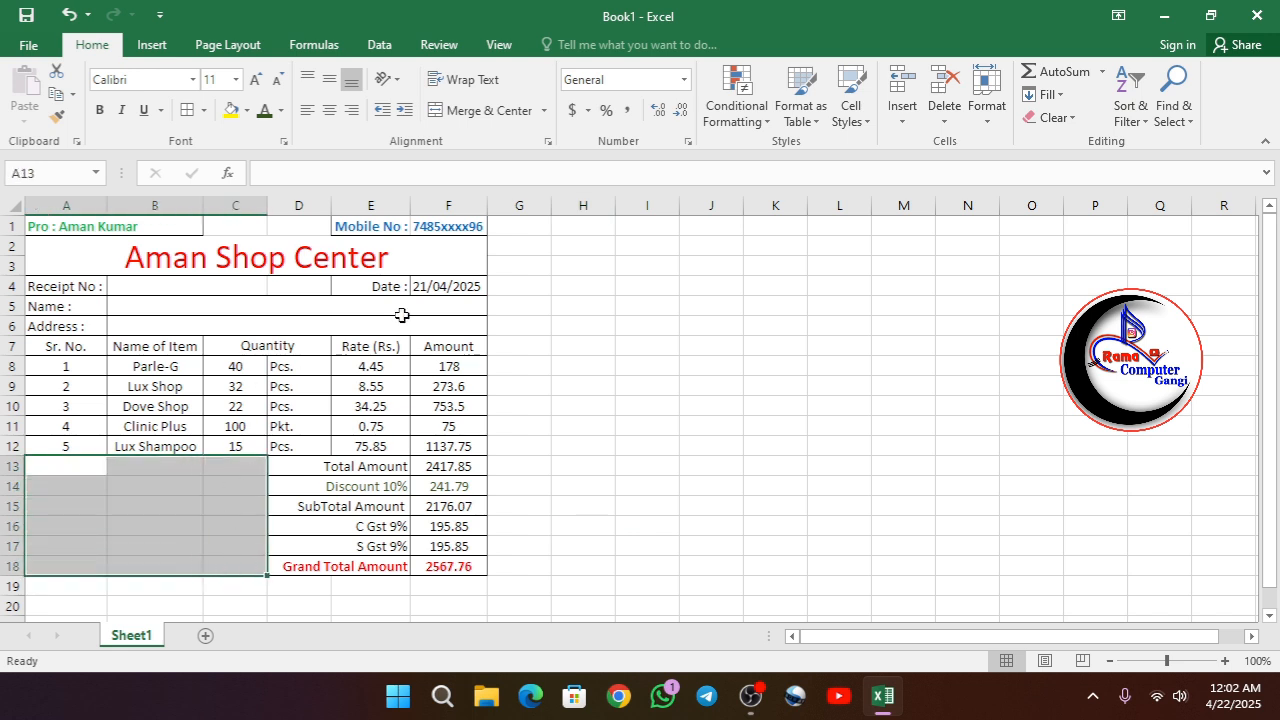
click(465, 110)
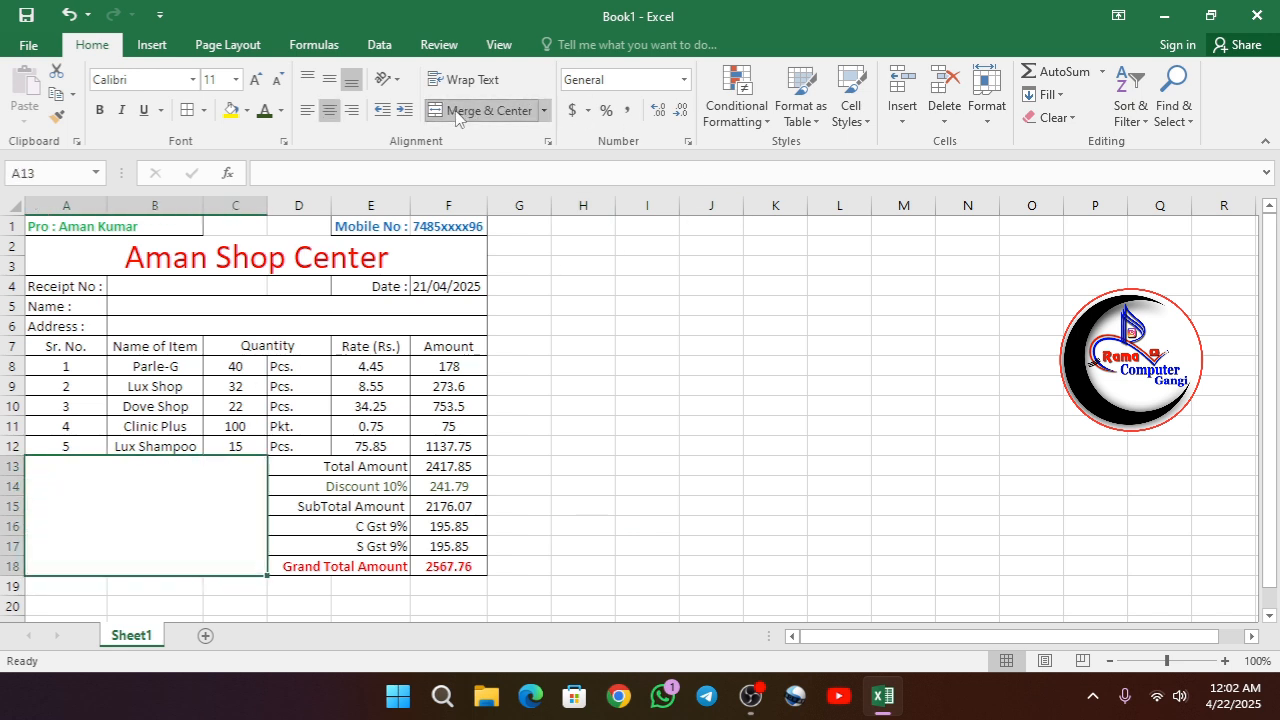
click(686, 578)
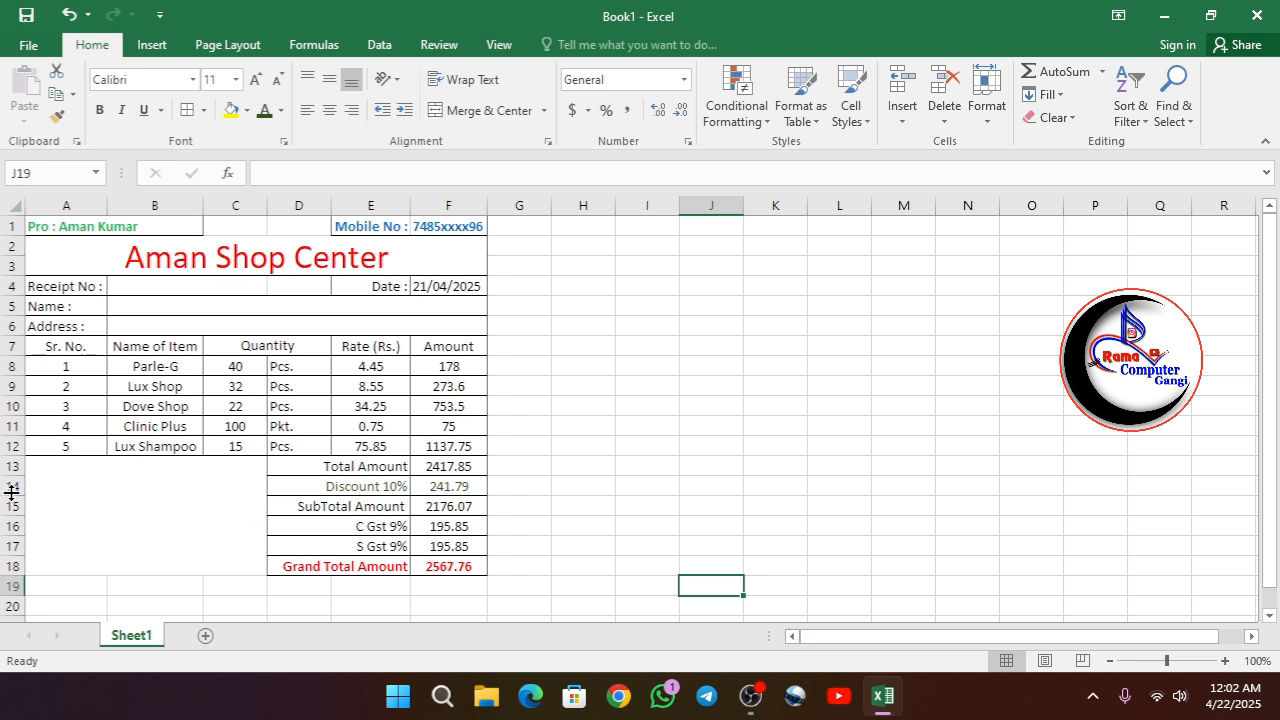
click(60, 484)
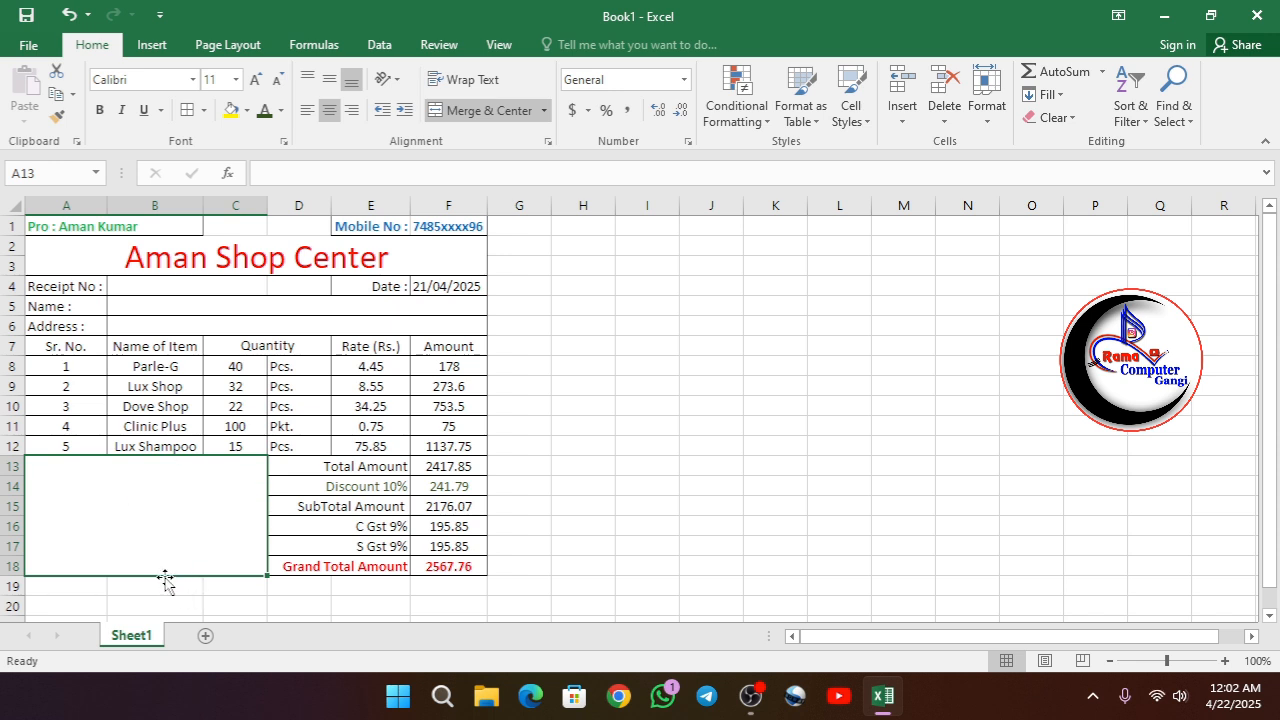
scroll(266, 600, down, 1)
scroll(266, 600, down, 1)
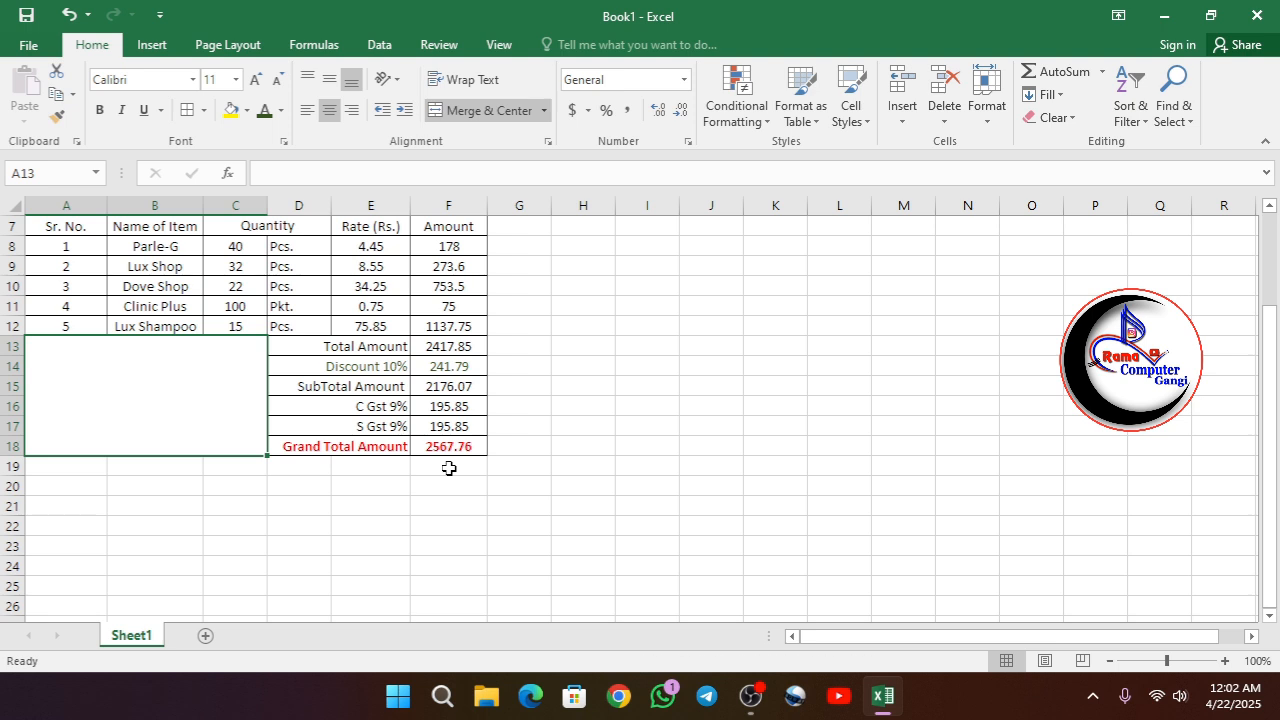
scroll(449, 468, up, 2)
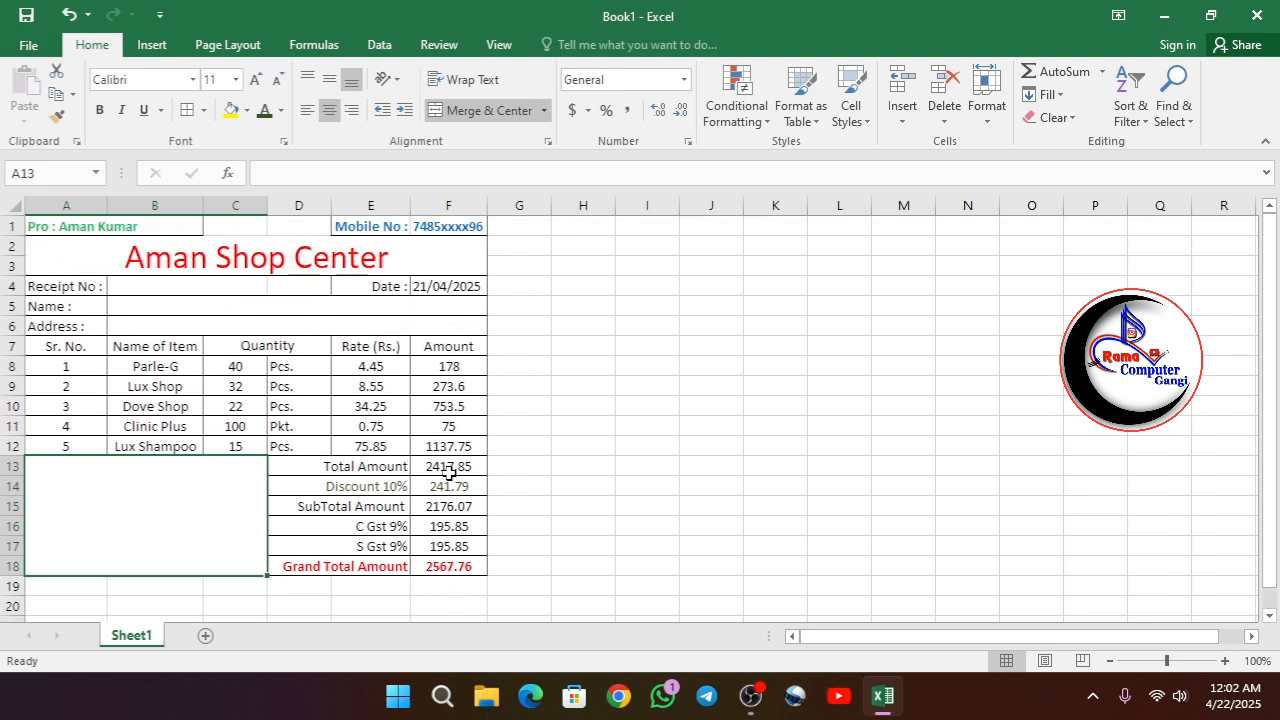